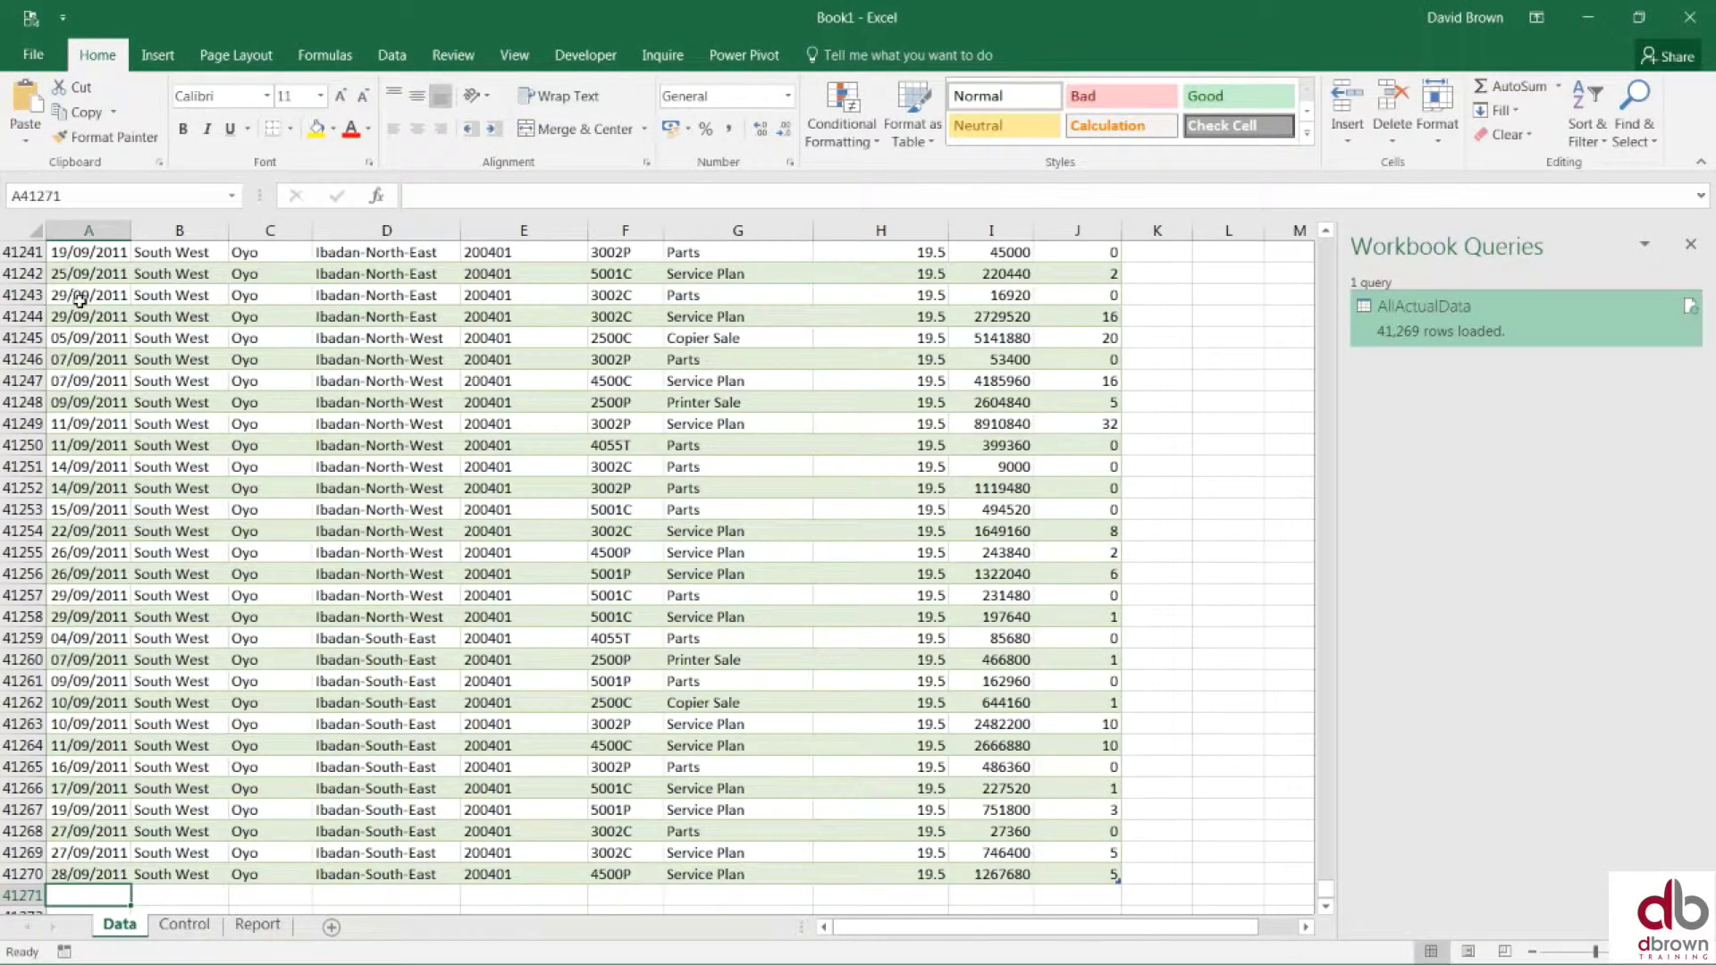
Step: On the Control sheet, add the label 'End Date' in E3
key("ctrl+Home")
left_click(81, 302)
key("ctrl+Page_Down")
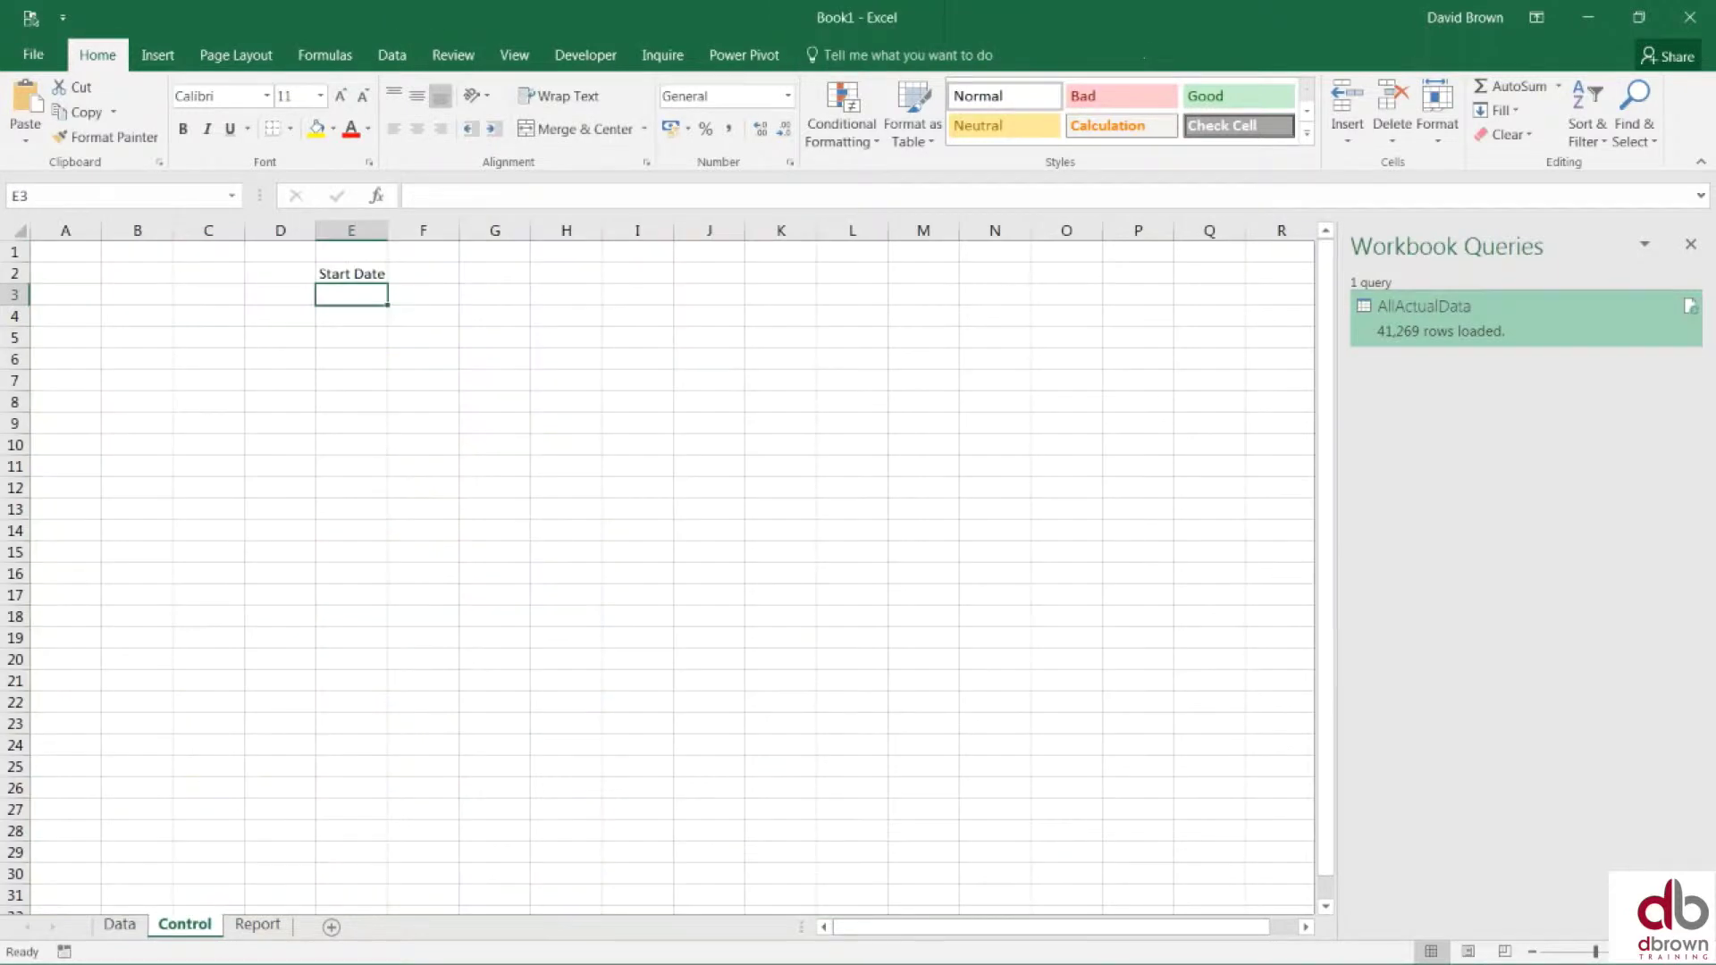
type("End Date")
key("Tab")
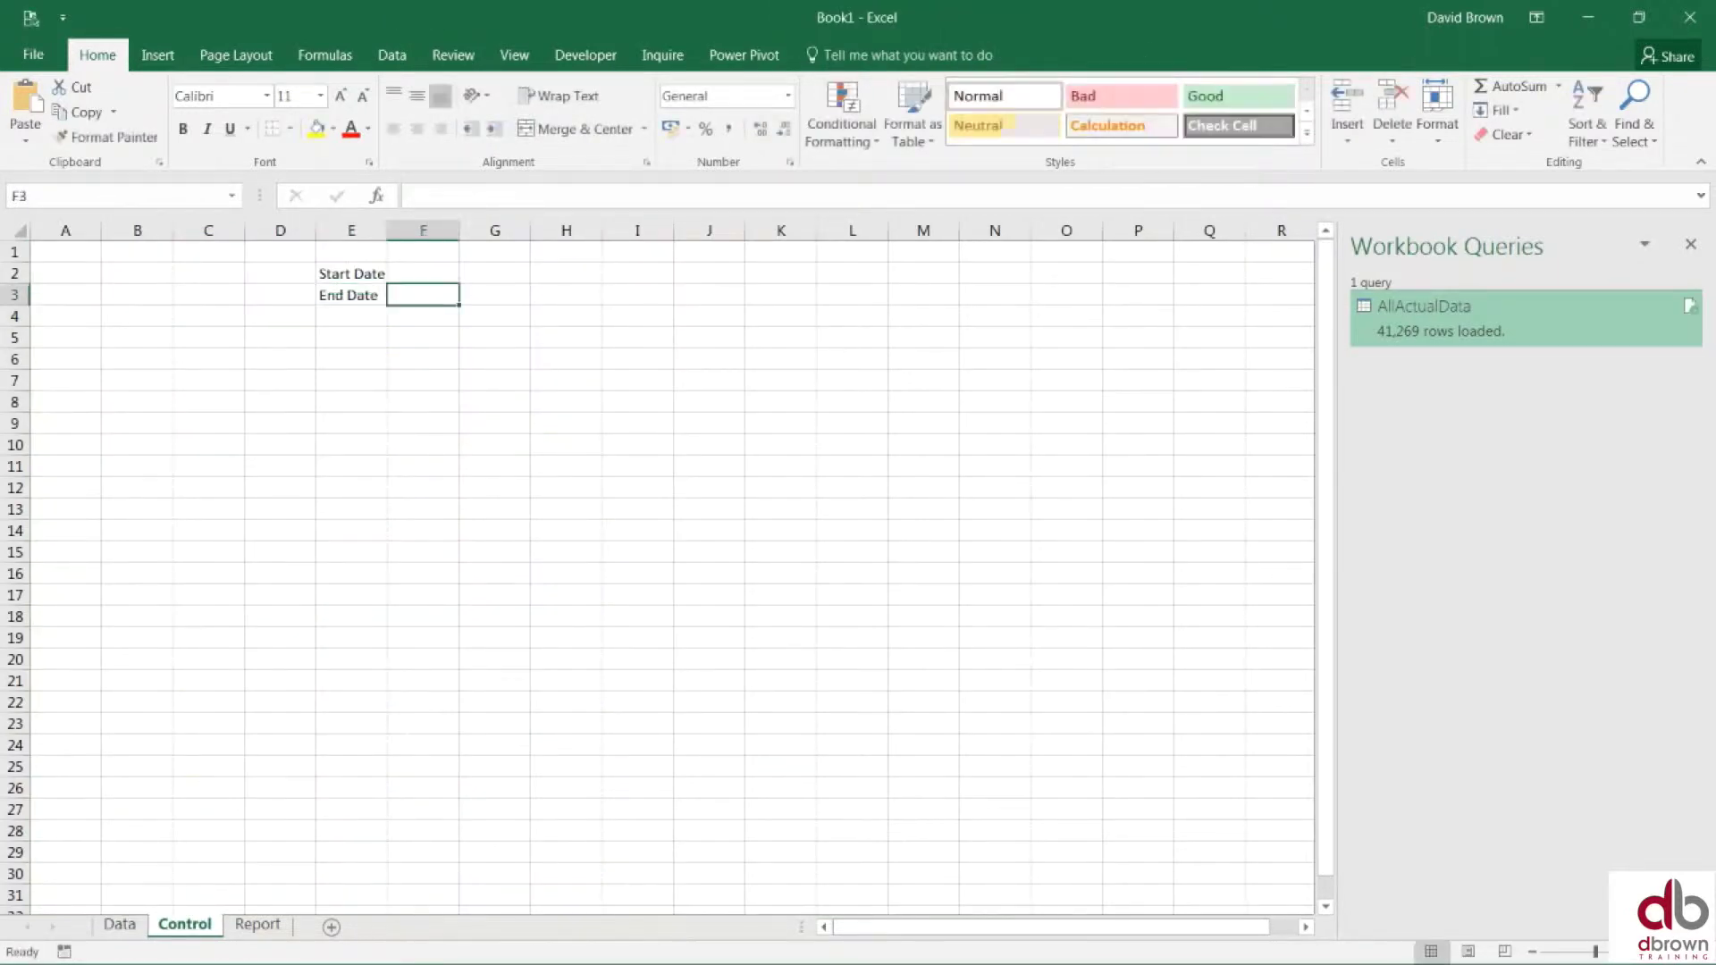
Step: Enter a start date in F2 with custom format ddd, d mmm yyy, widen column F, then retype 23 July 2011
left_click(423, 274)
type("17/11/2016")
key("Return")
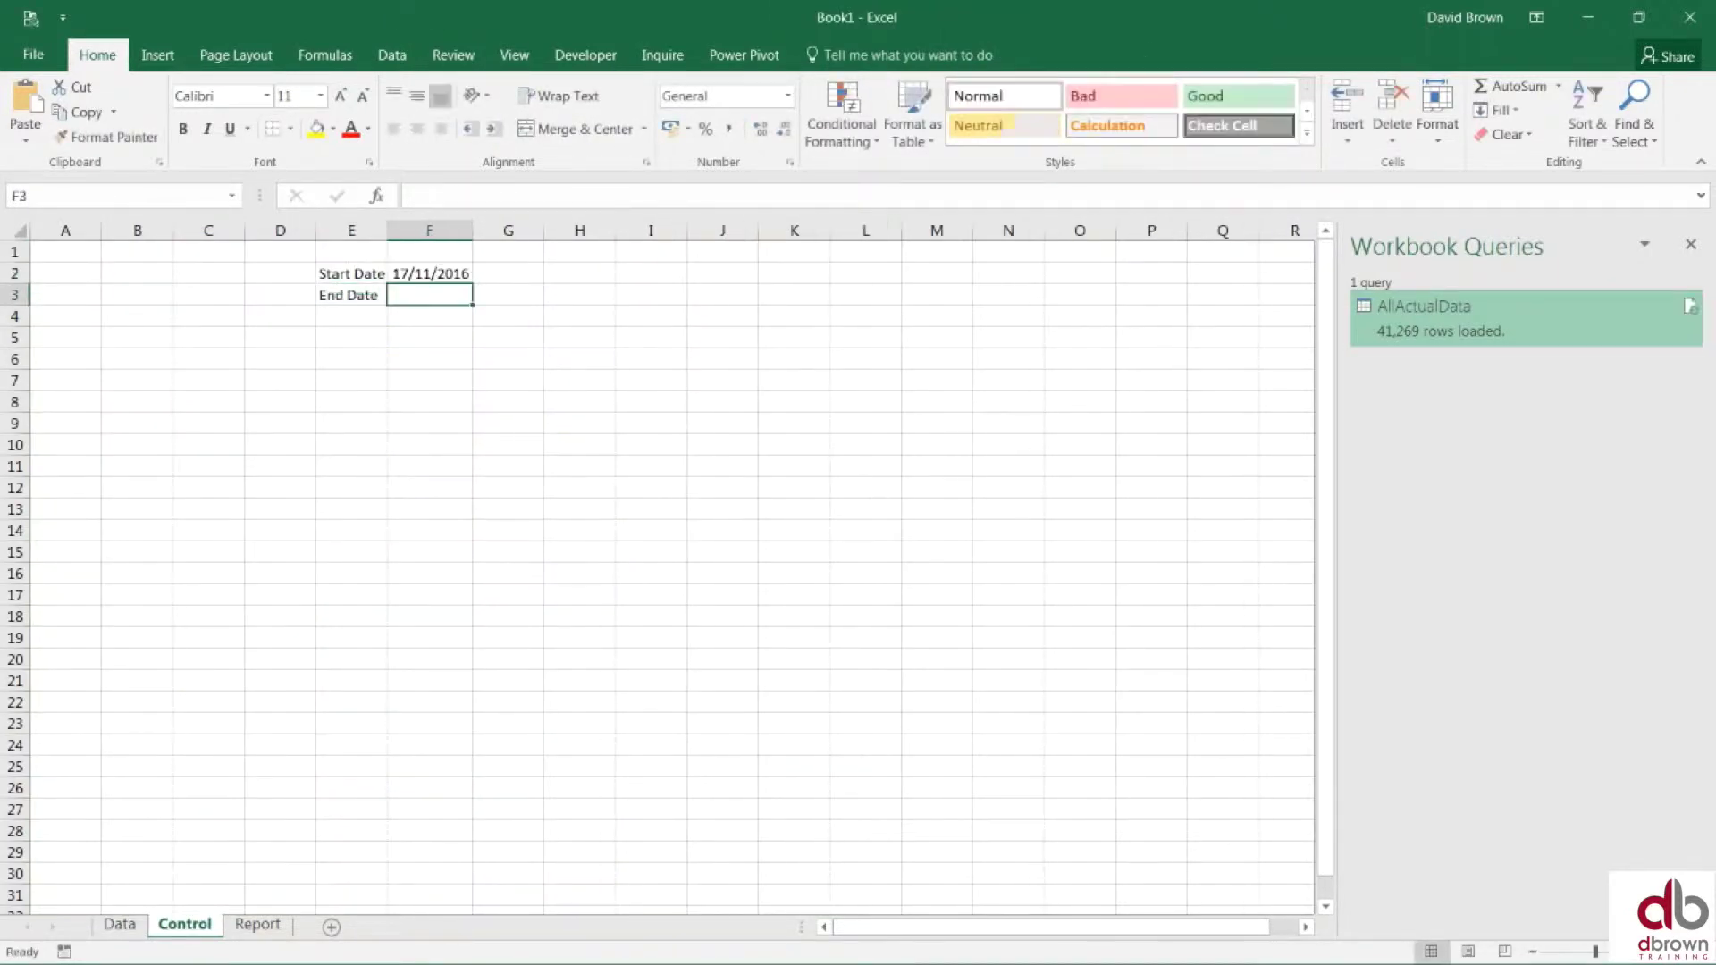
key("Up")
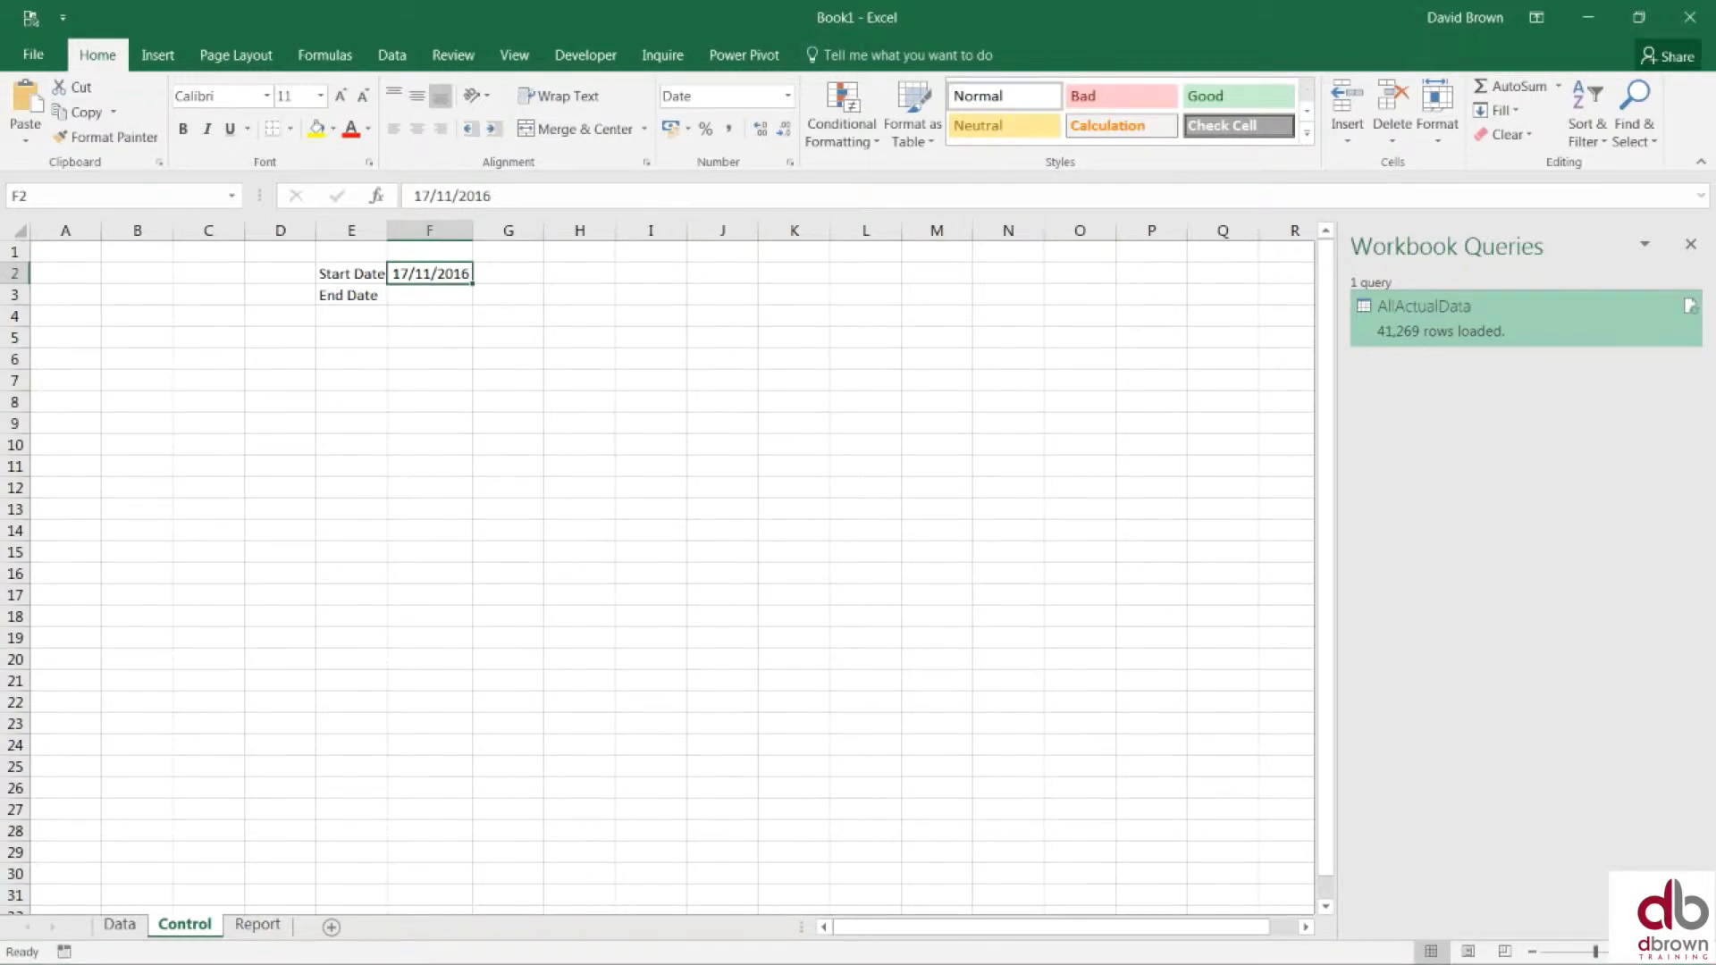
key("ctrl+1")
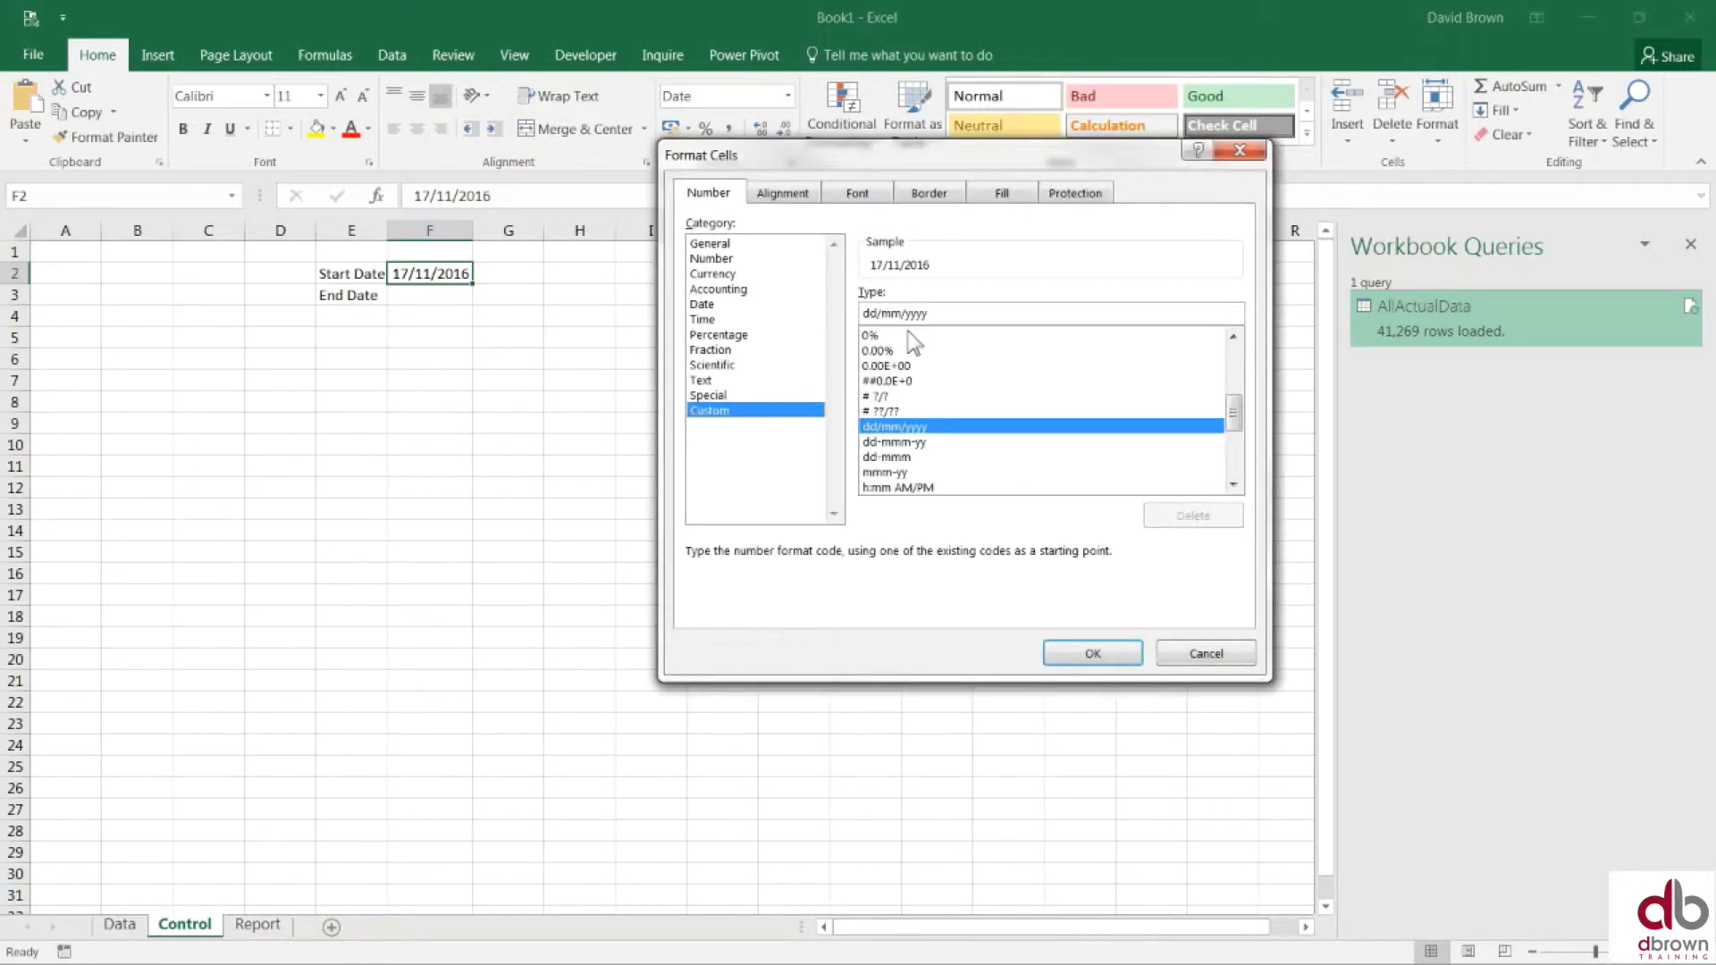
type("ddd, d mmm yyy")
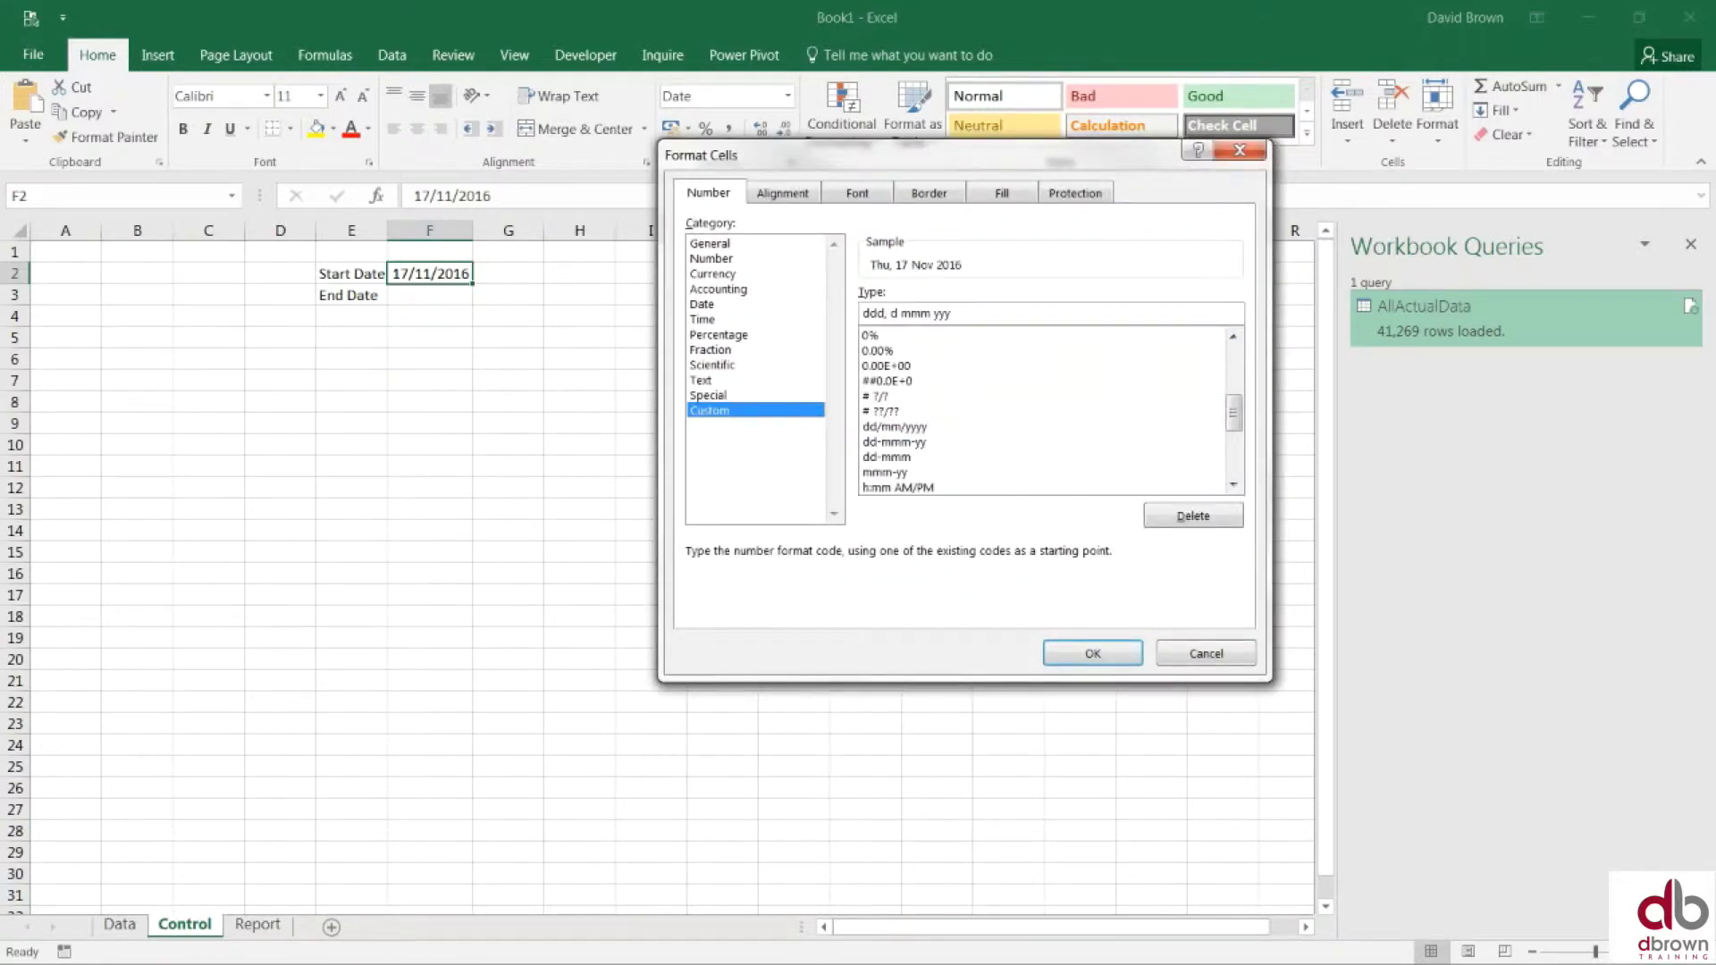
key("Return")
left_click_drag(510, 231, 556, 230)
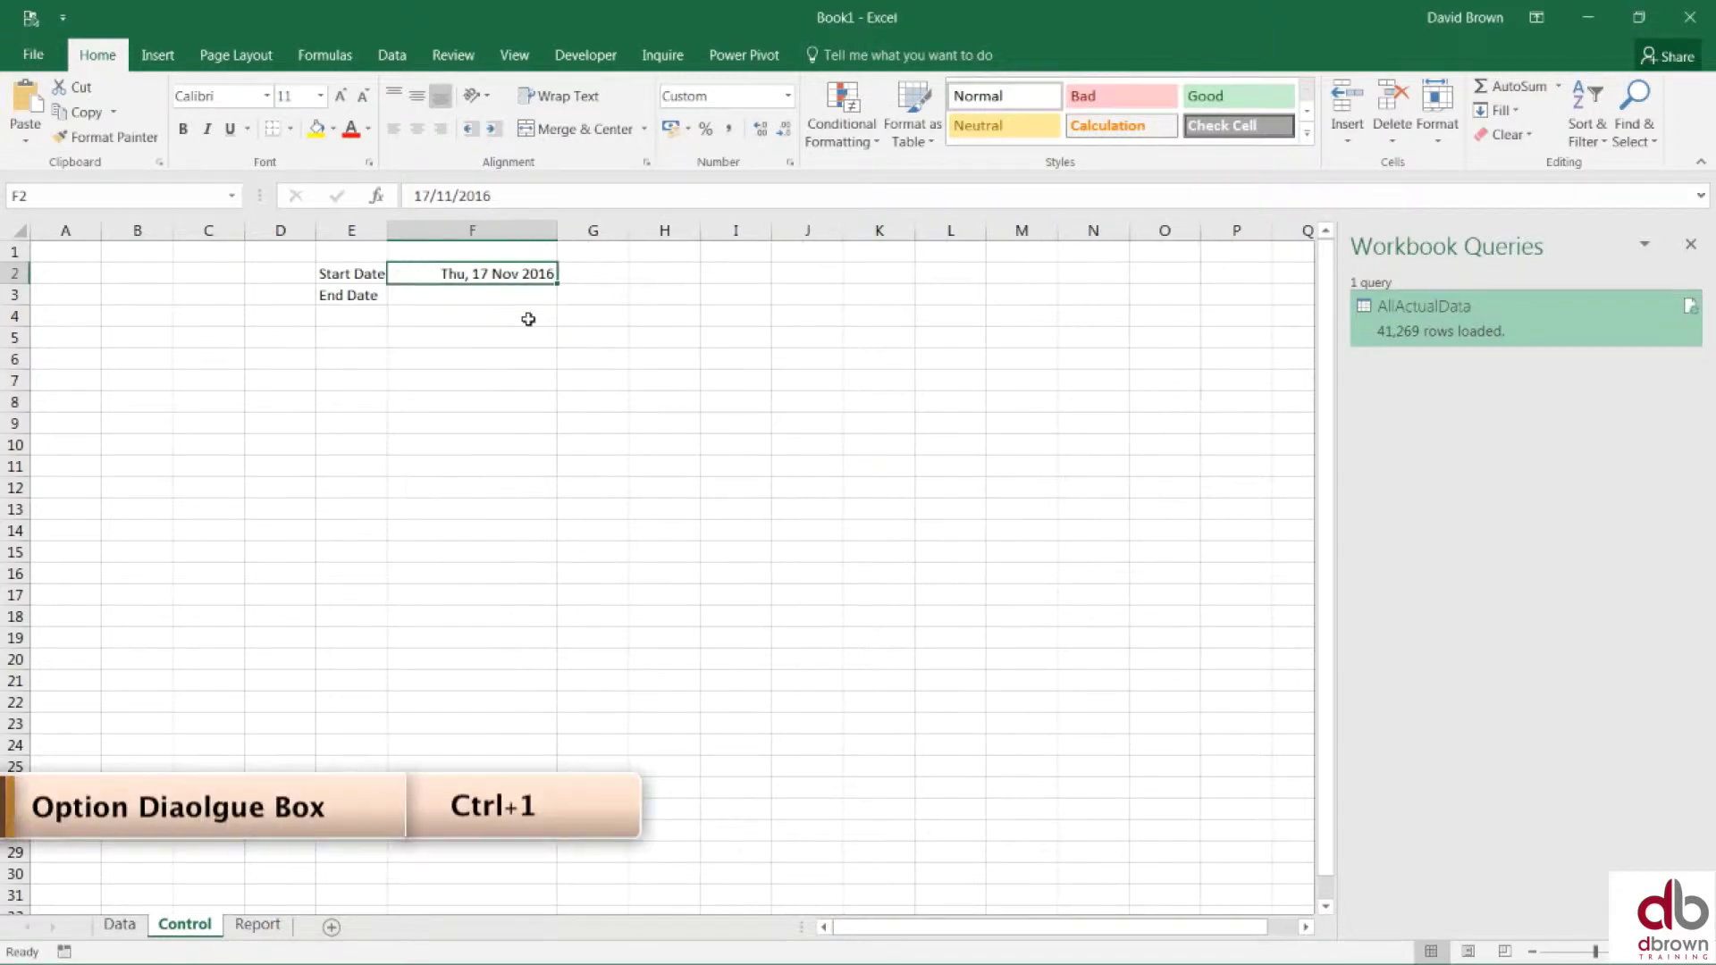
type("23")
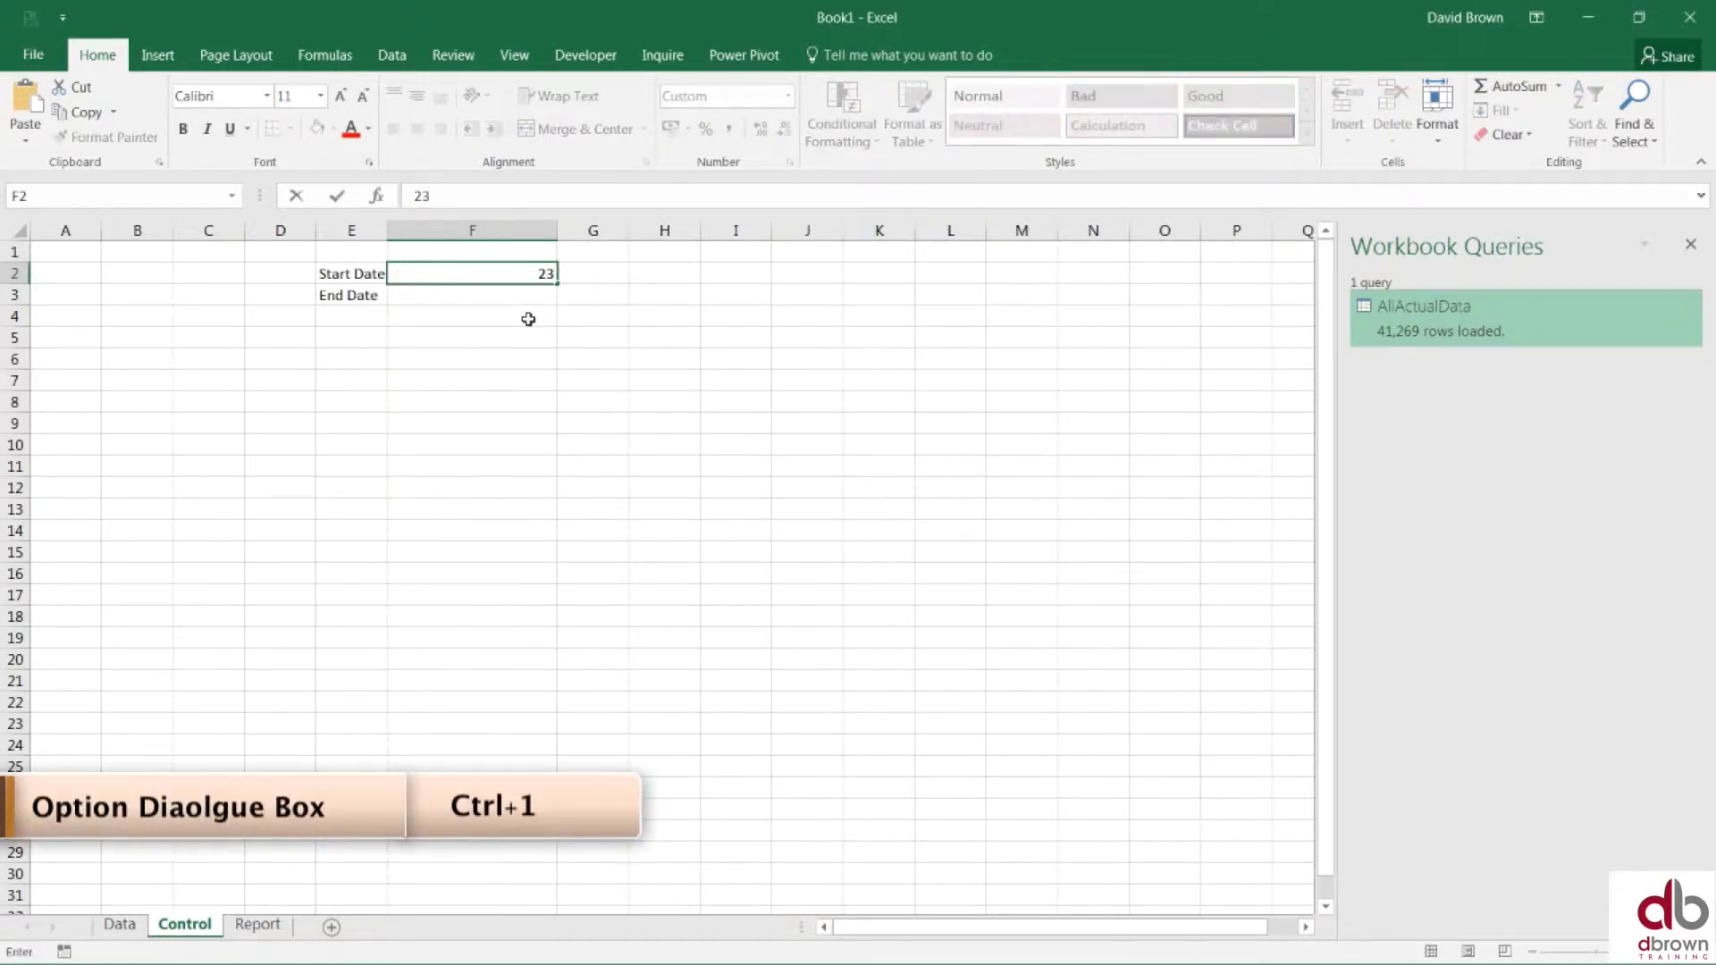
type(" j")
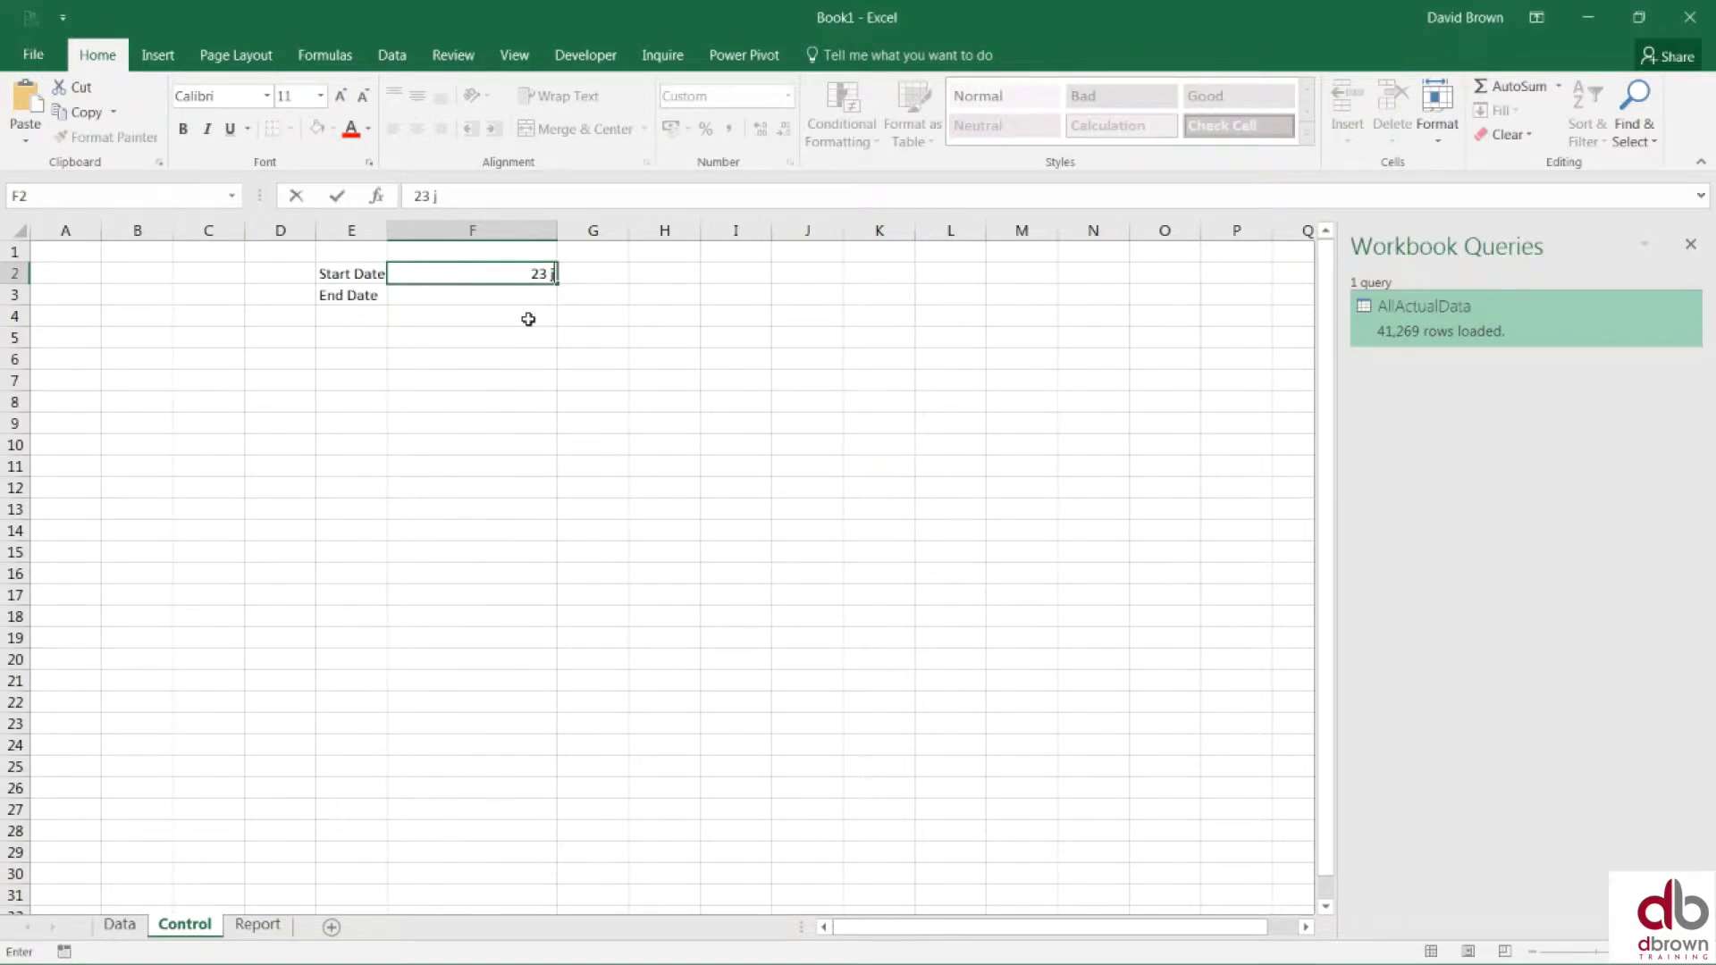
type("uly 2011")
Step: Enter 31 Dec 2011 as the end date in F3, correcting the mistyped year
key("Return")
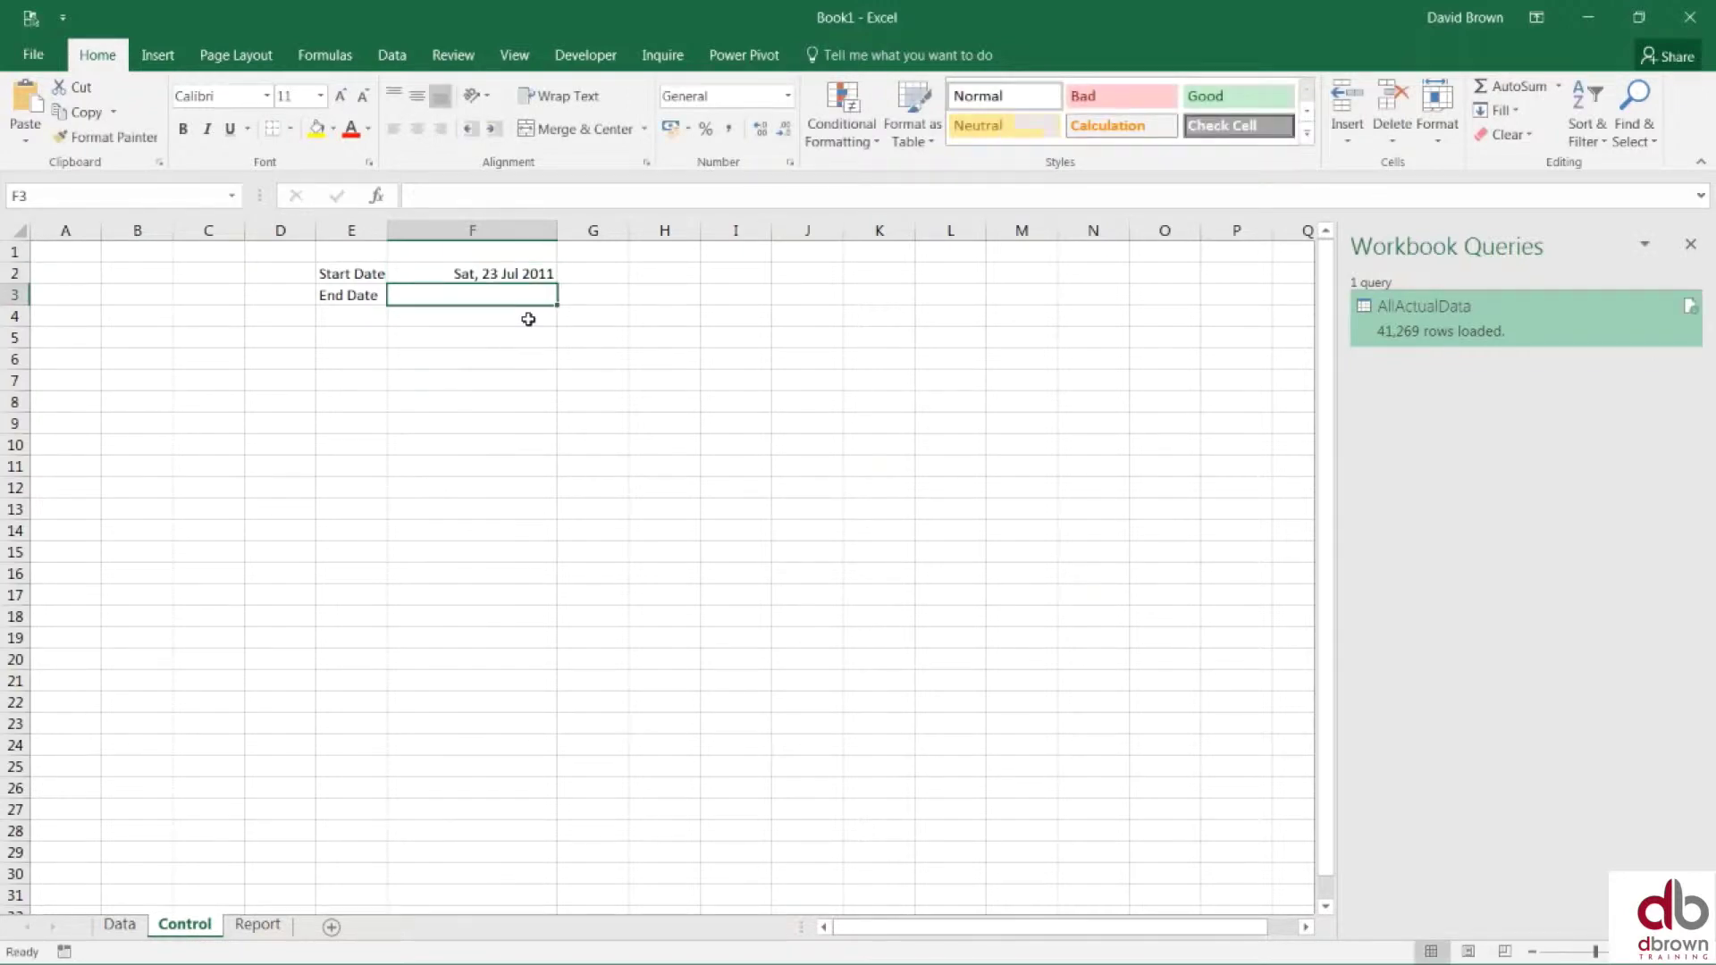
key("F2")
type("31")
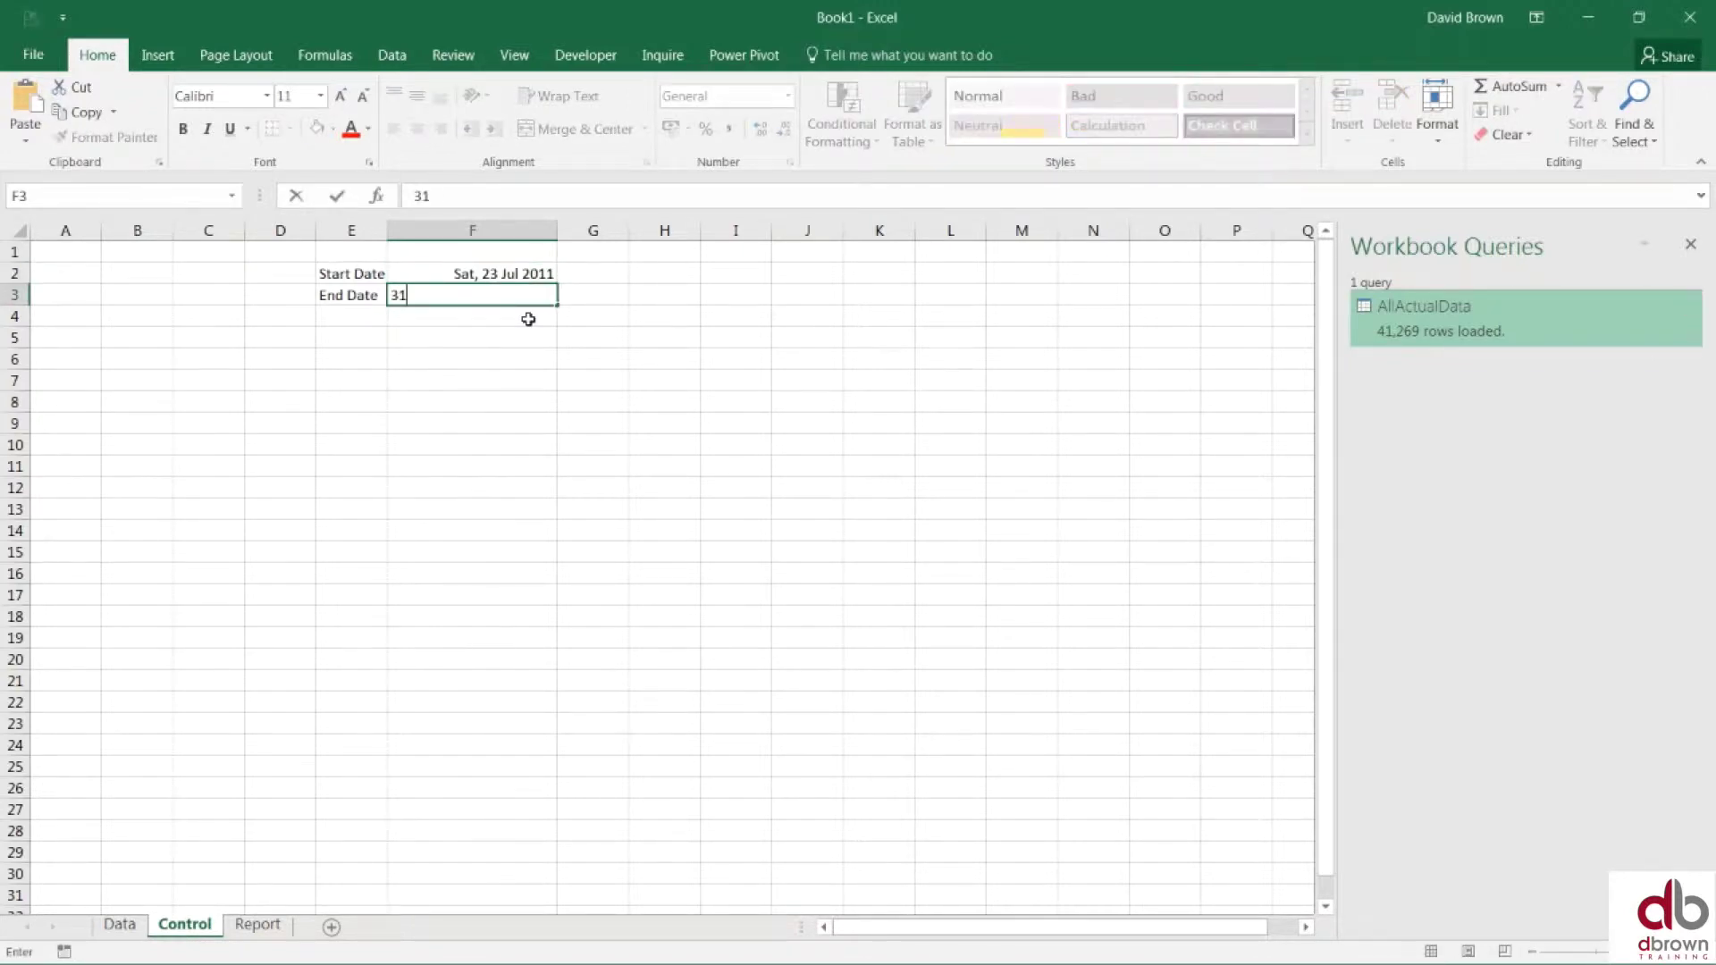
type(" dec 201")
type("11")
key("ctrl+Return")
key("F2")
key("BackSpace")
key("Return")
key("Up")
key("Up")
key("Down")
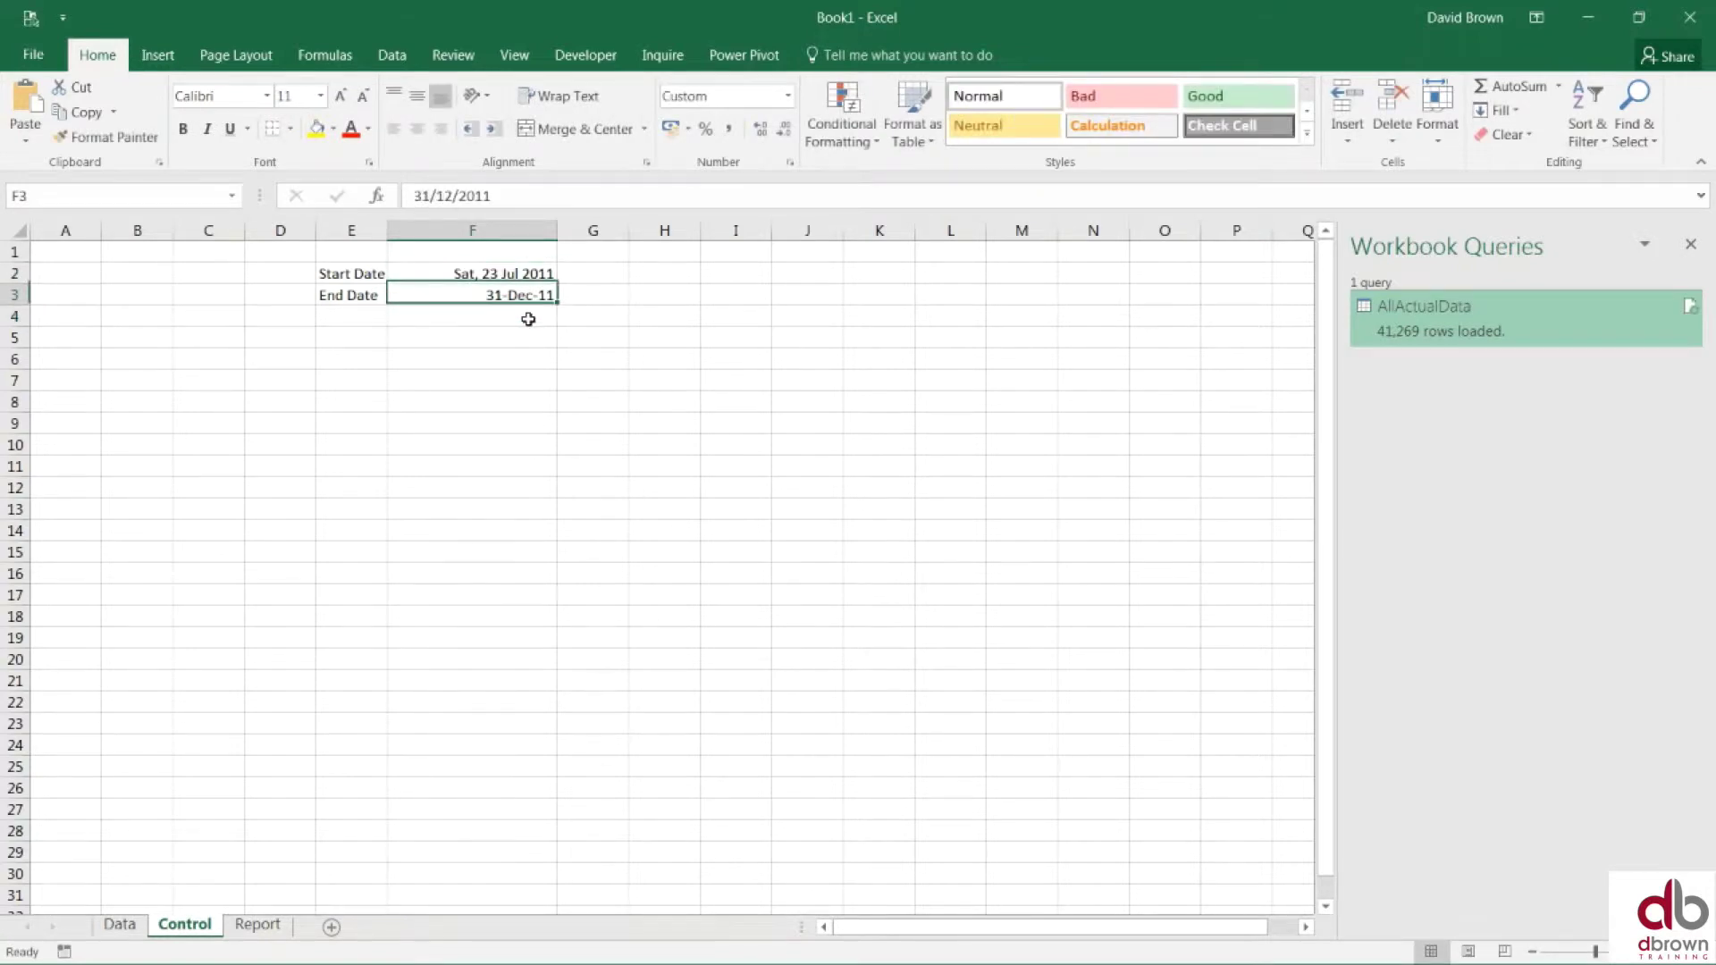
Step: Copy F3's date format onto F2 with Paste Special > Formats
key("Up")
key("shift+Down")
key("ctrl+c")
key("alt+e")
key("s")
key("t")
key("Return")
key("Escape")
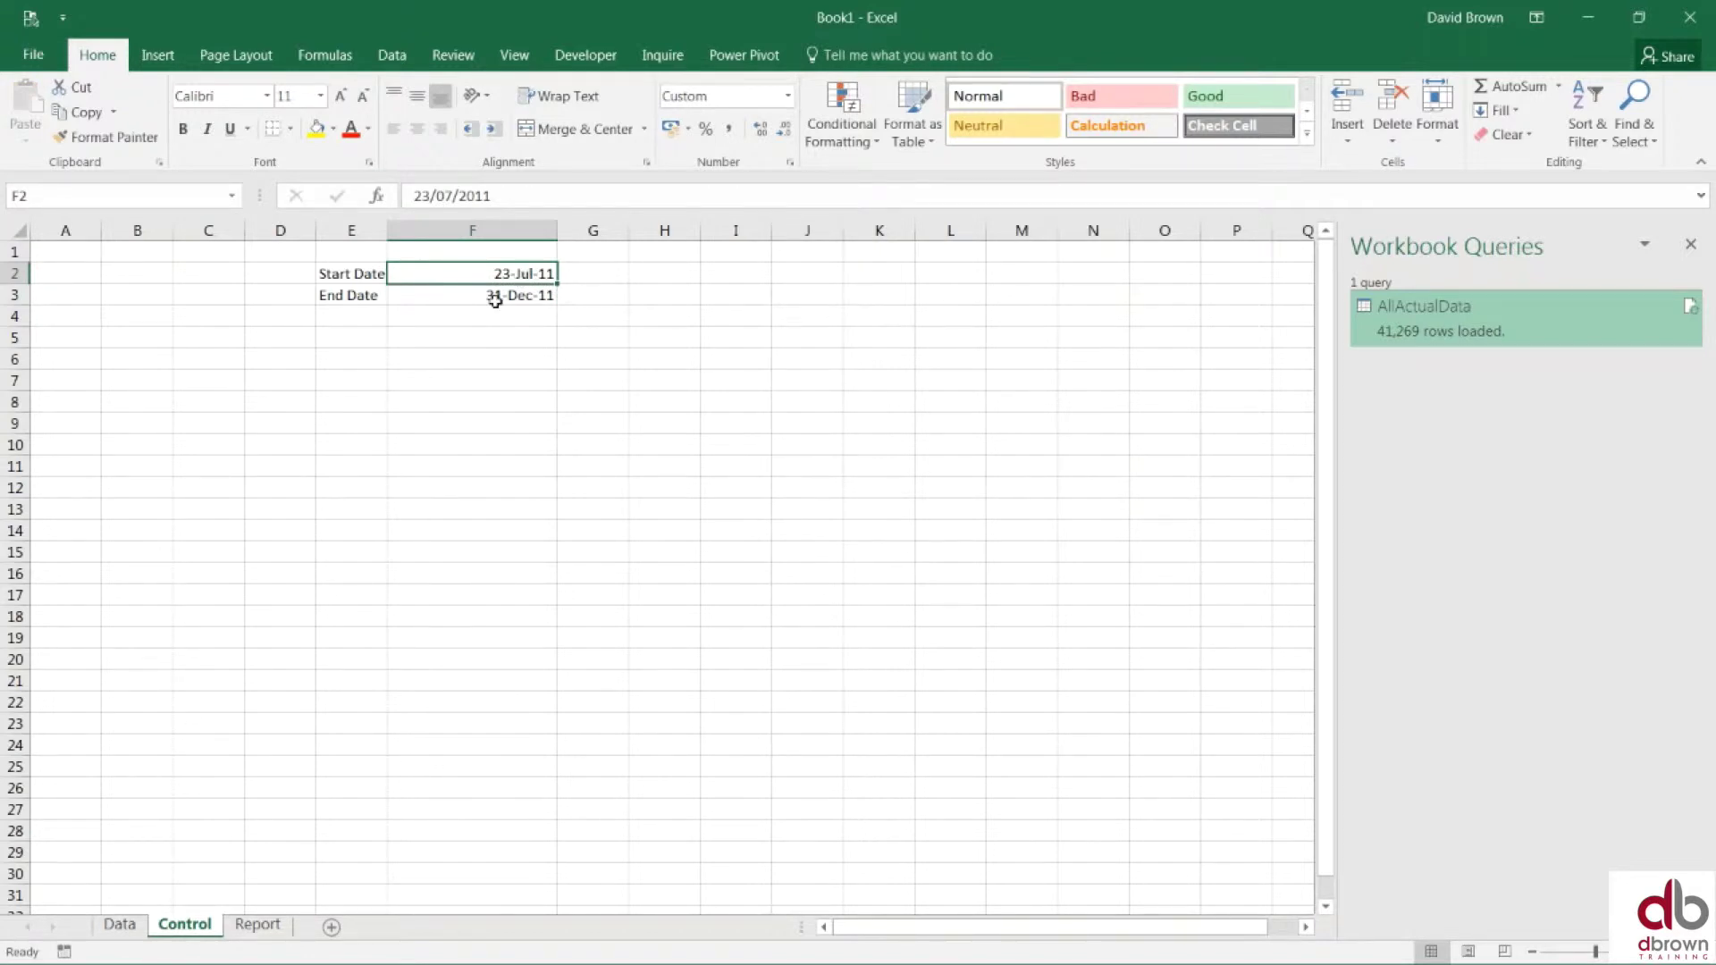
left_click(528, 295)
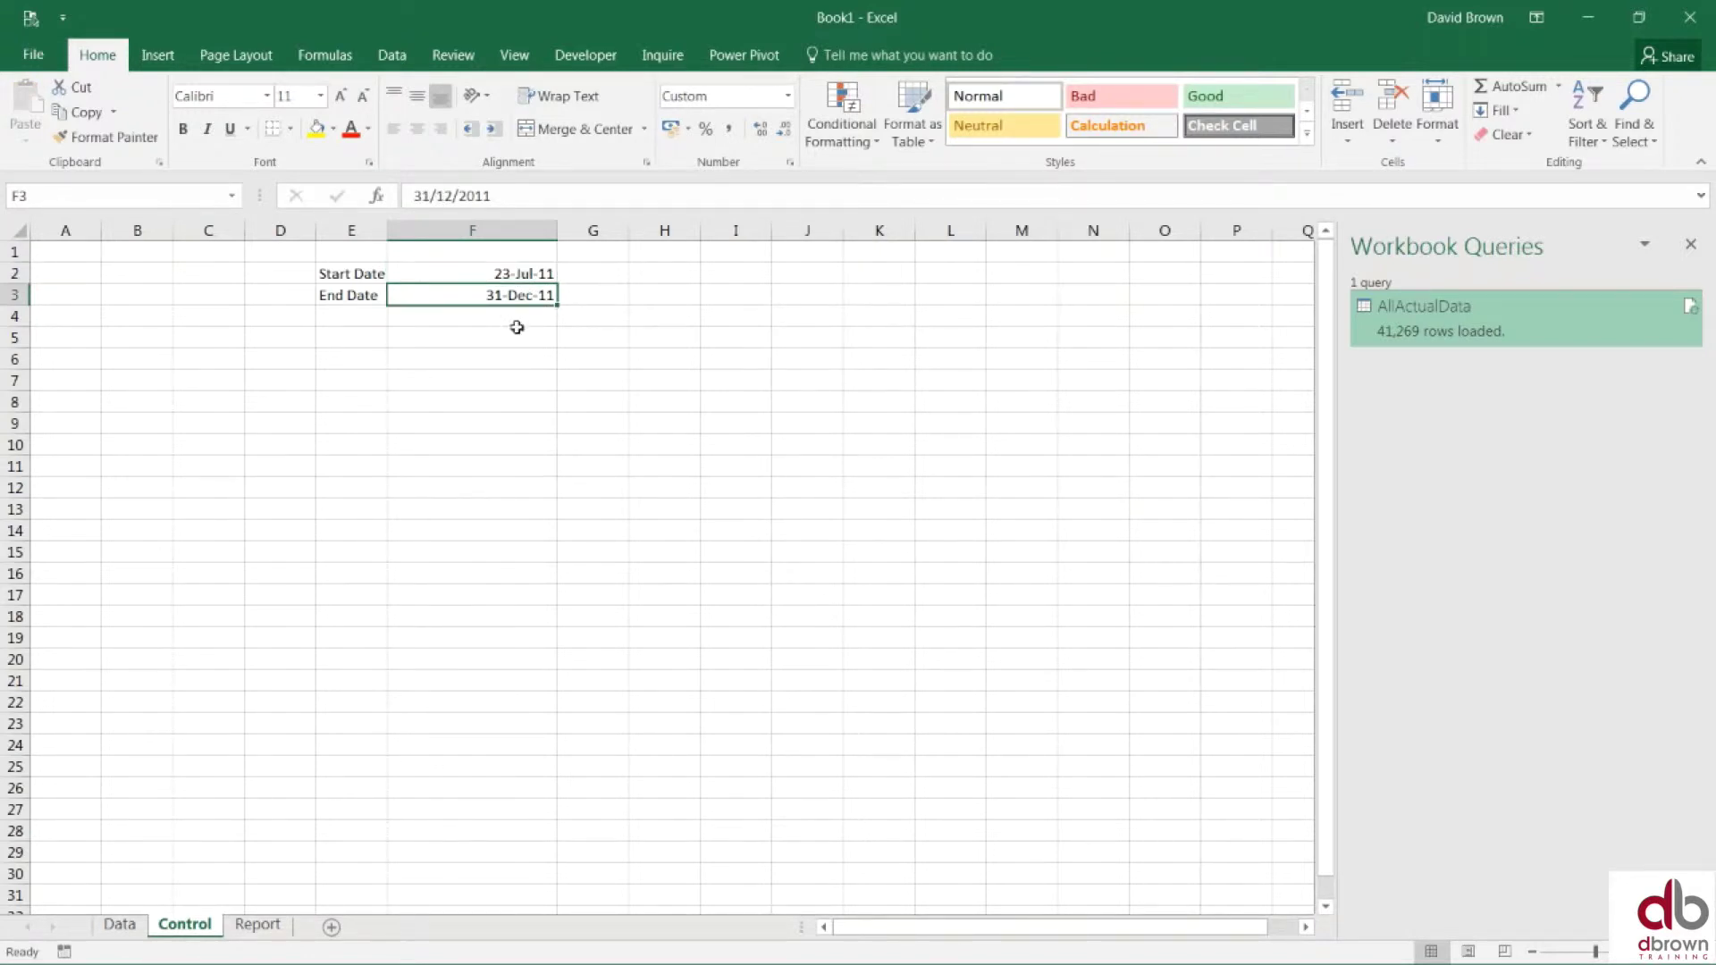
left_click(528, 273)
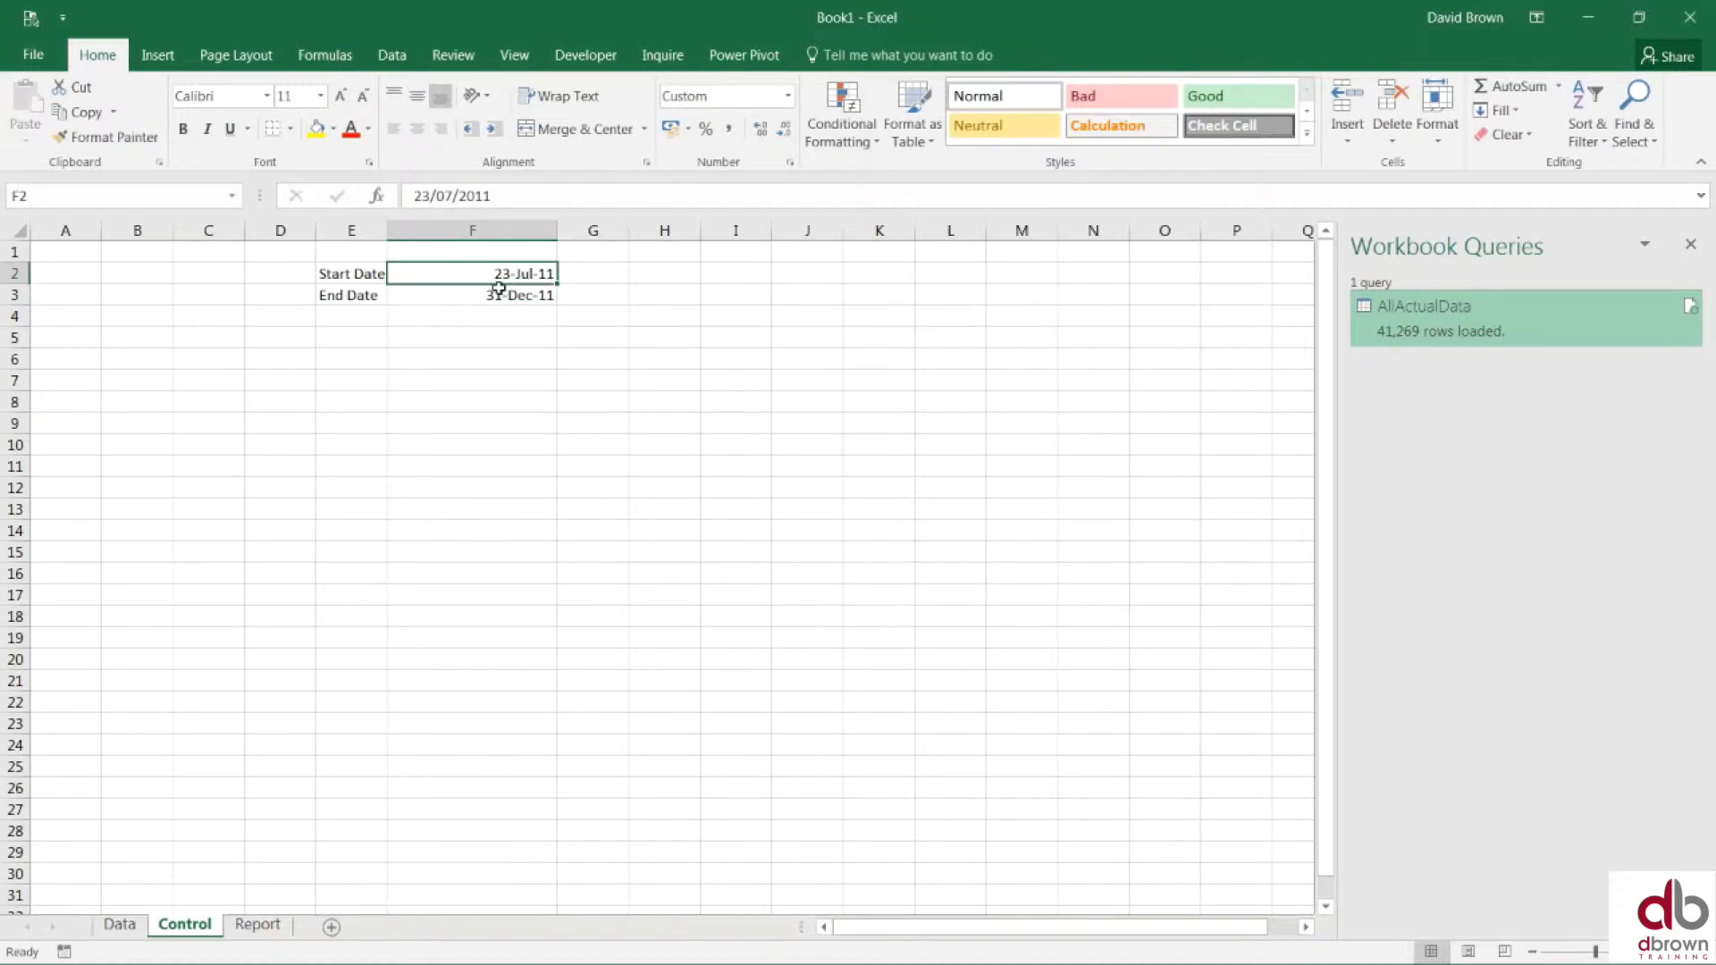
Step: Name F2 'Start' and F3 'End' via the Name Box
left_click(102, 189)
type("Start")
key("Return")
left_click(486, 295)
left_click(111, 196)
type("End")
key("Return")
Step: Verify the Start and End names by selecting F2 and F3 in turn
left_click(400, 623)
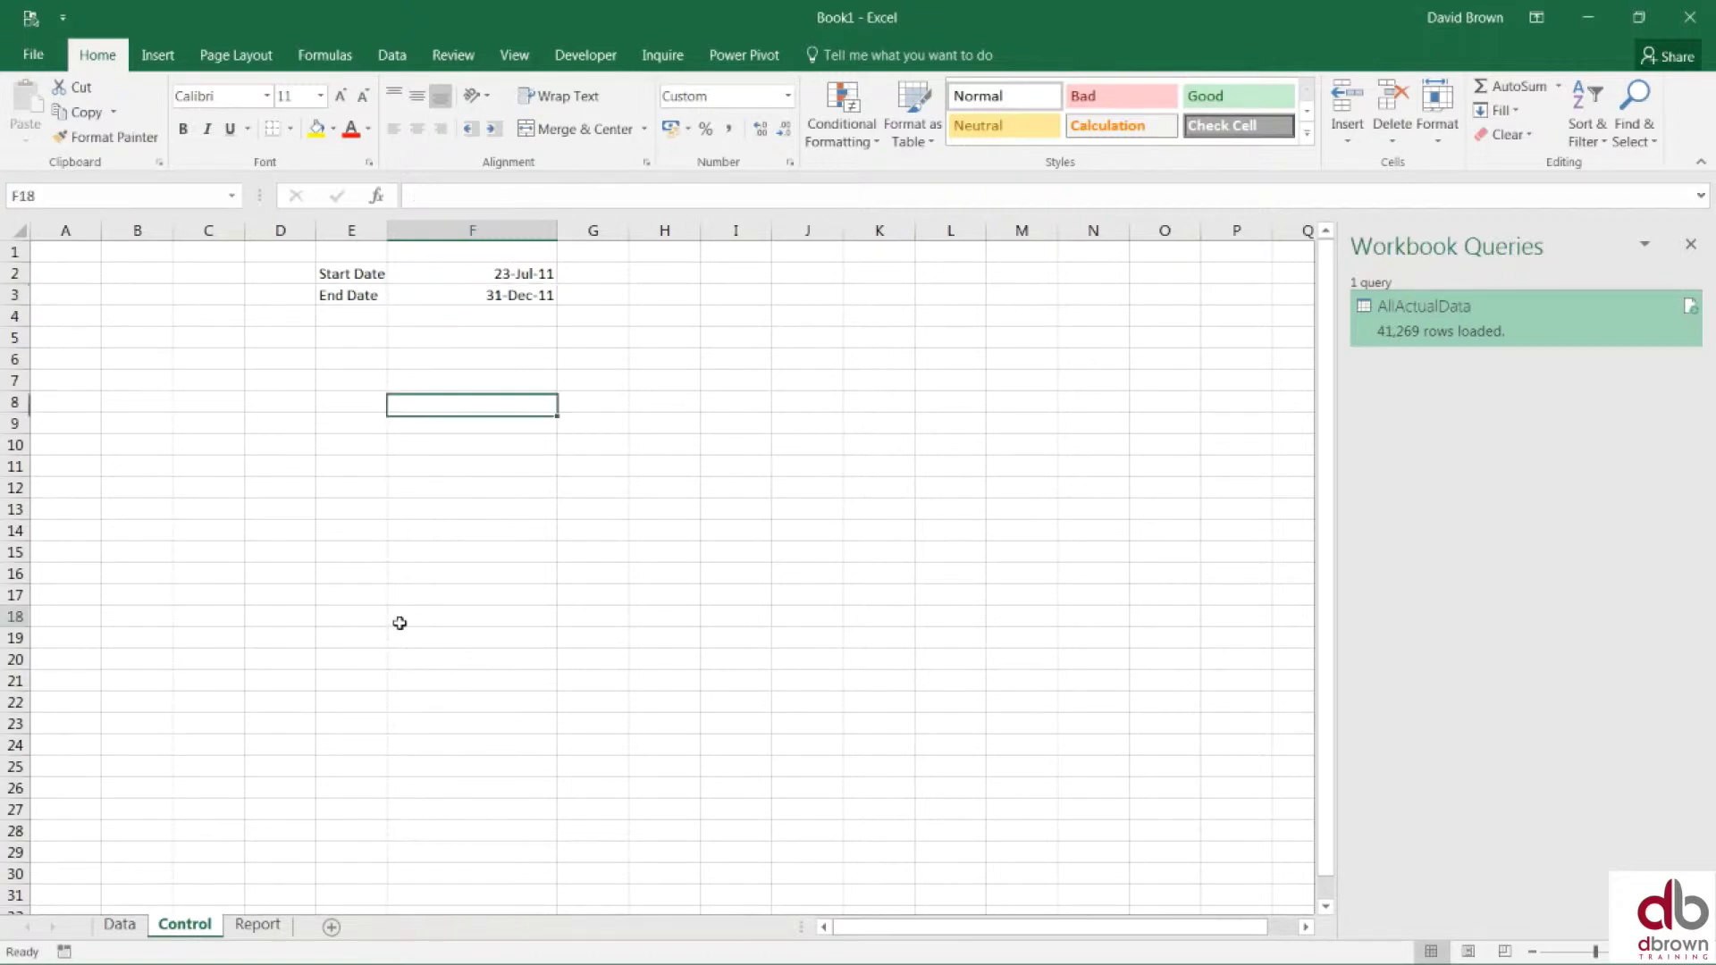
left_click(518, 274)
left_click(514, 295)
left_click(523, 274)
left_click(516, 296)
left_click(520, 273)
left_click(517, 296)
left_click(521, 274)
left_click(519, 297)
Step: On the Report sheet, add headings 'Region' in A5 and 'Sales' in B5
left_click(259, 926)
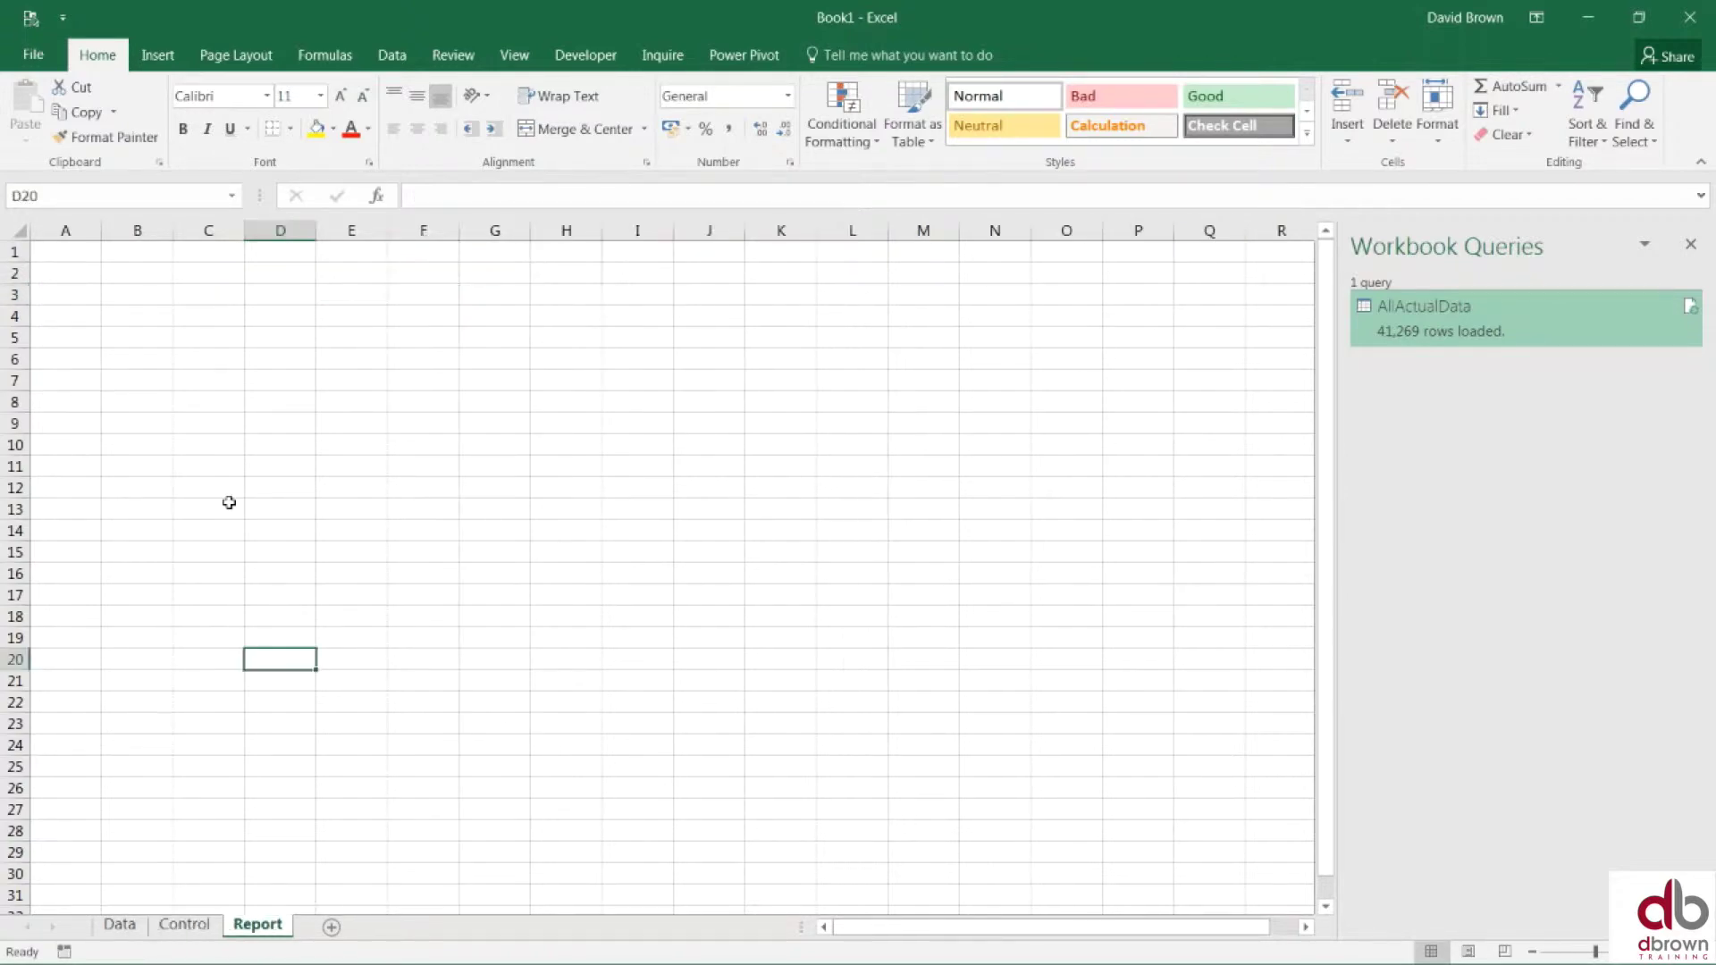
left_click(84, 338)
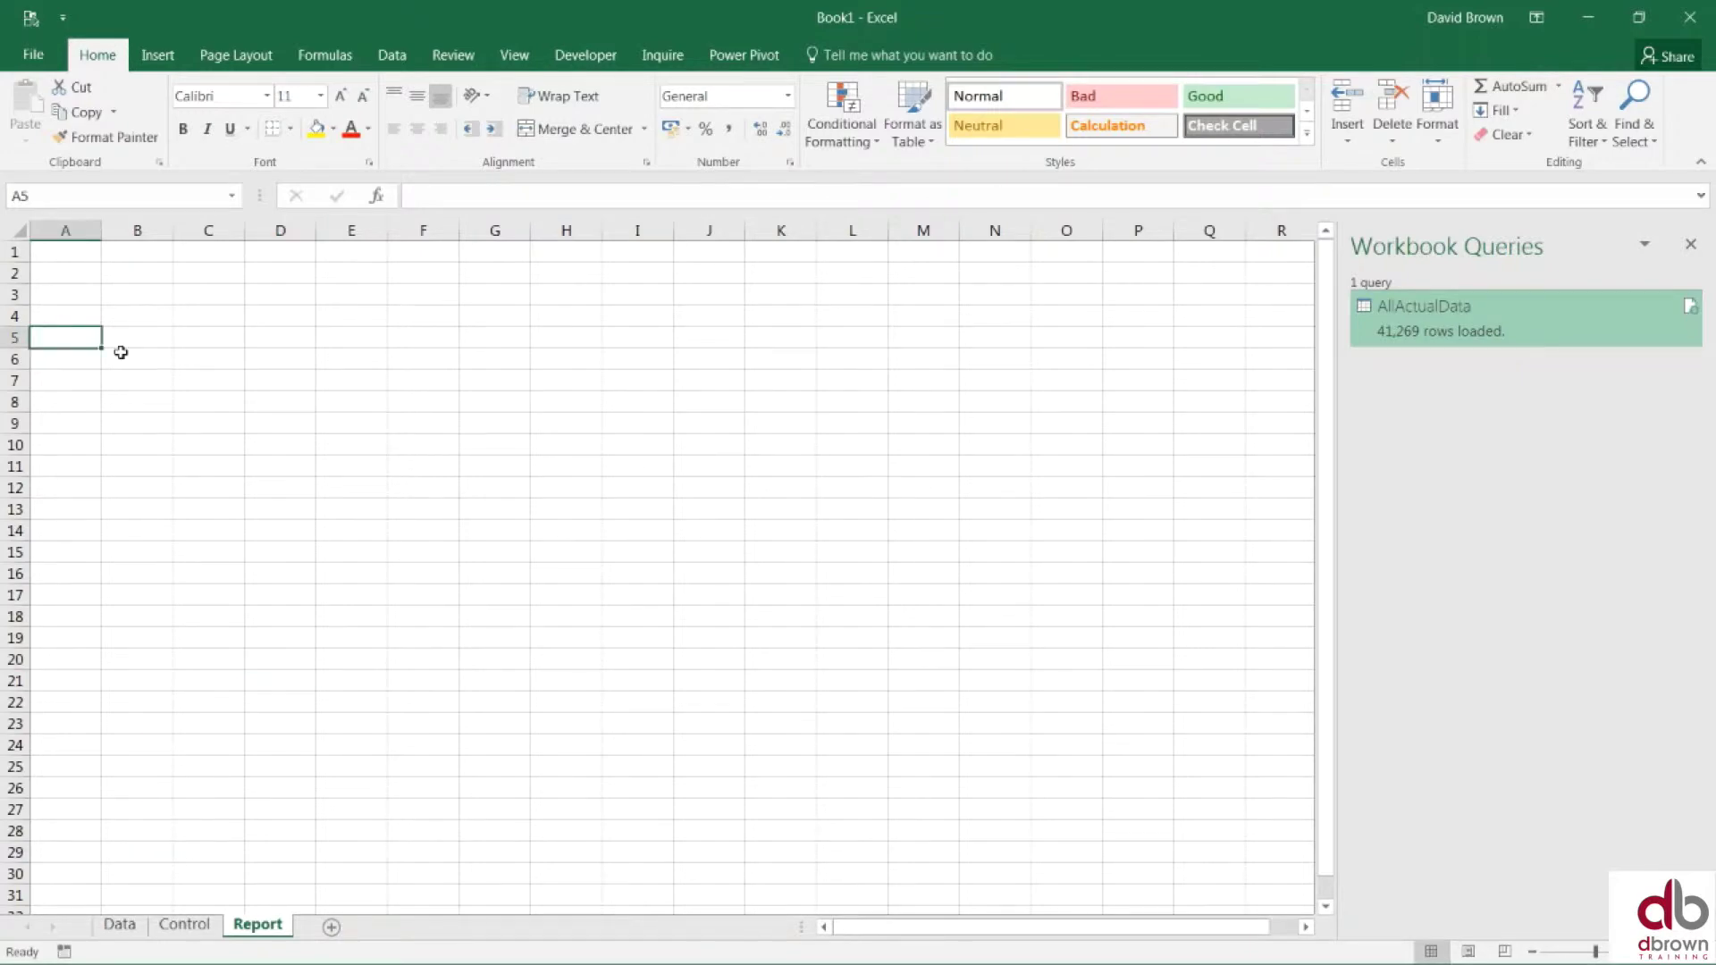
type("Region")
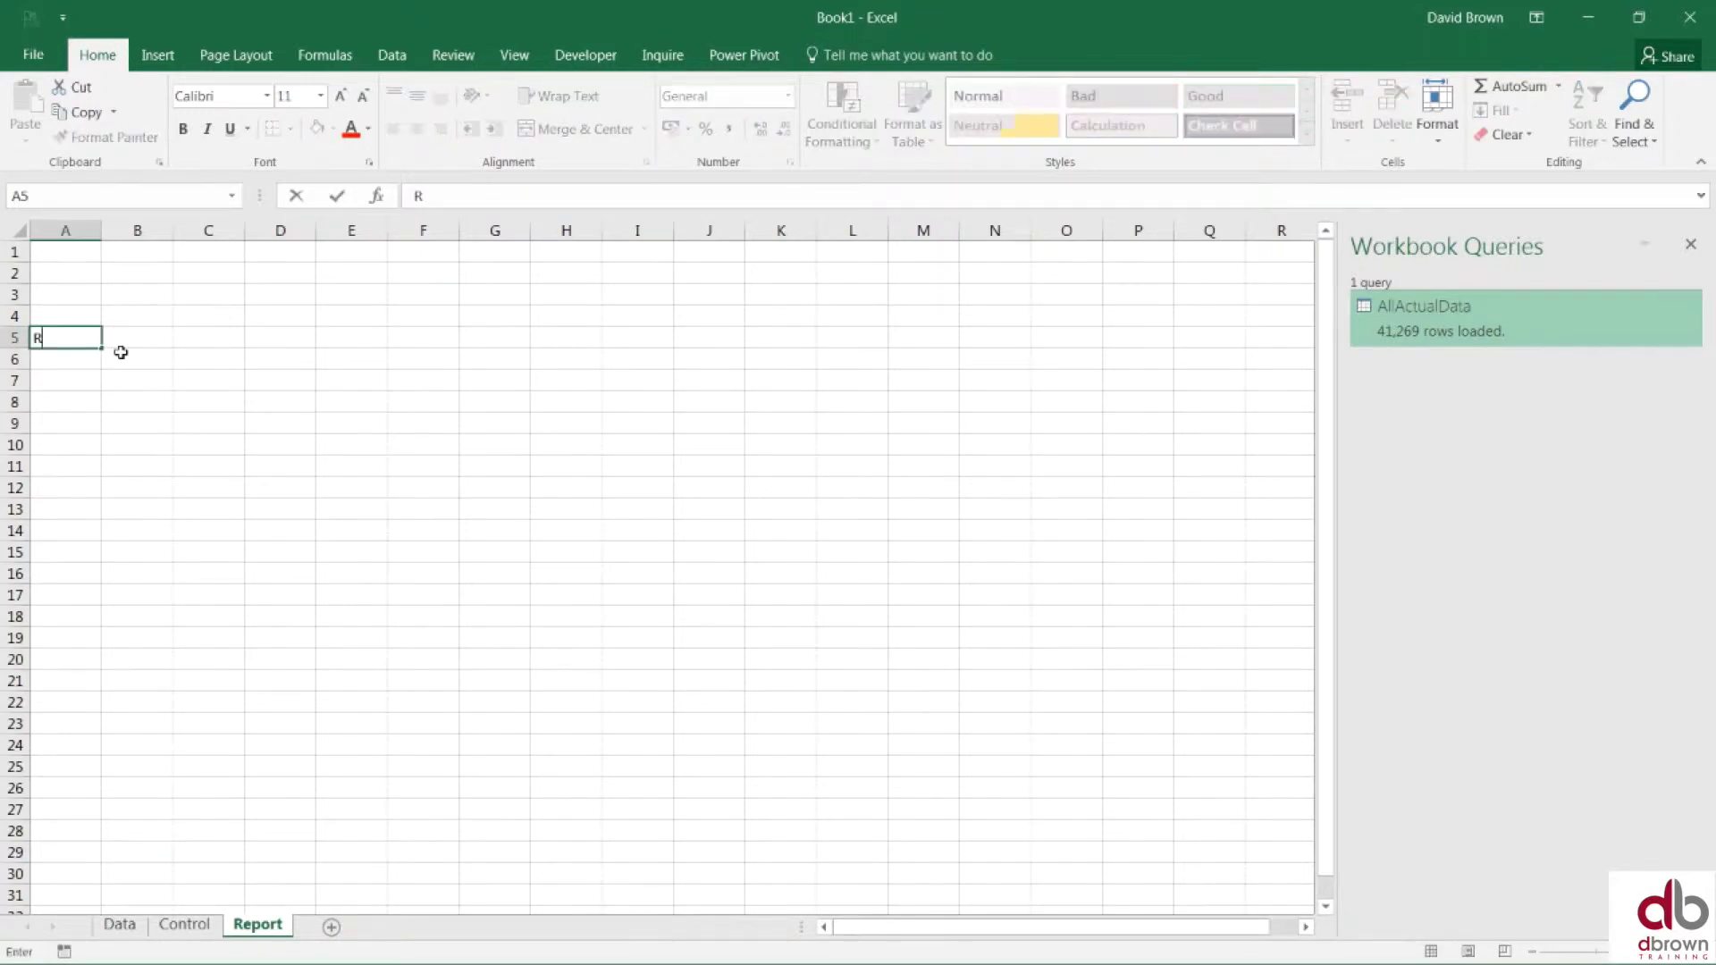
key("BackSpace")
type("n")
key("Return")
left_click(121, 348)
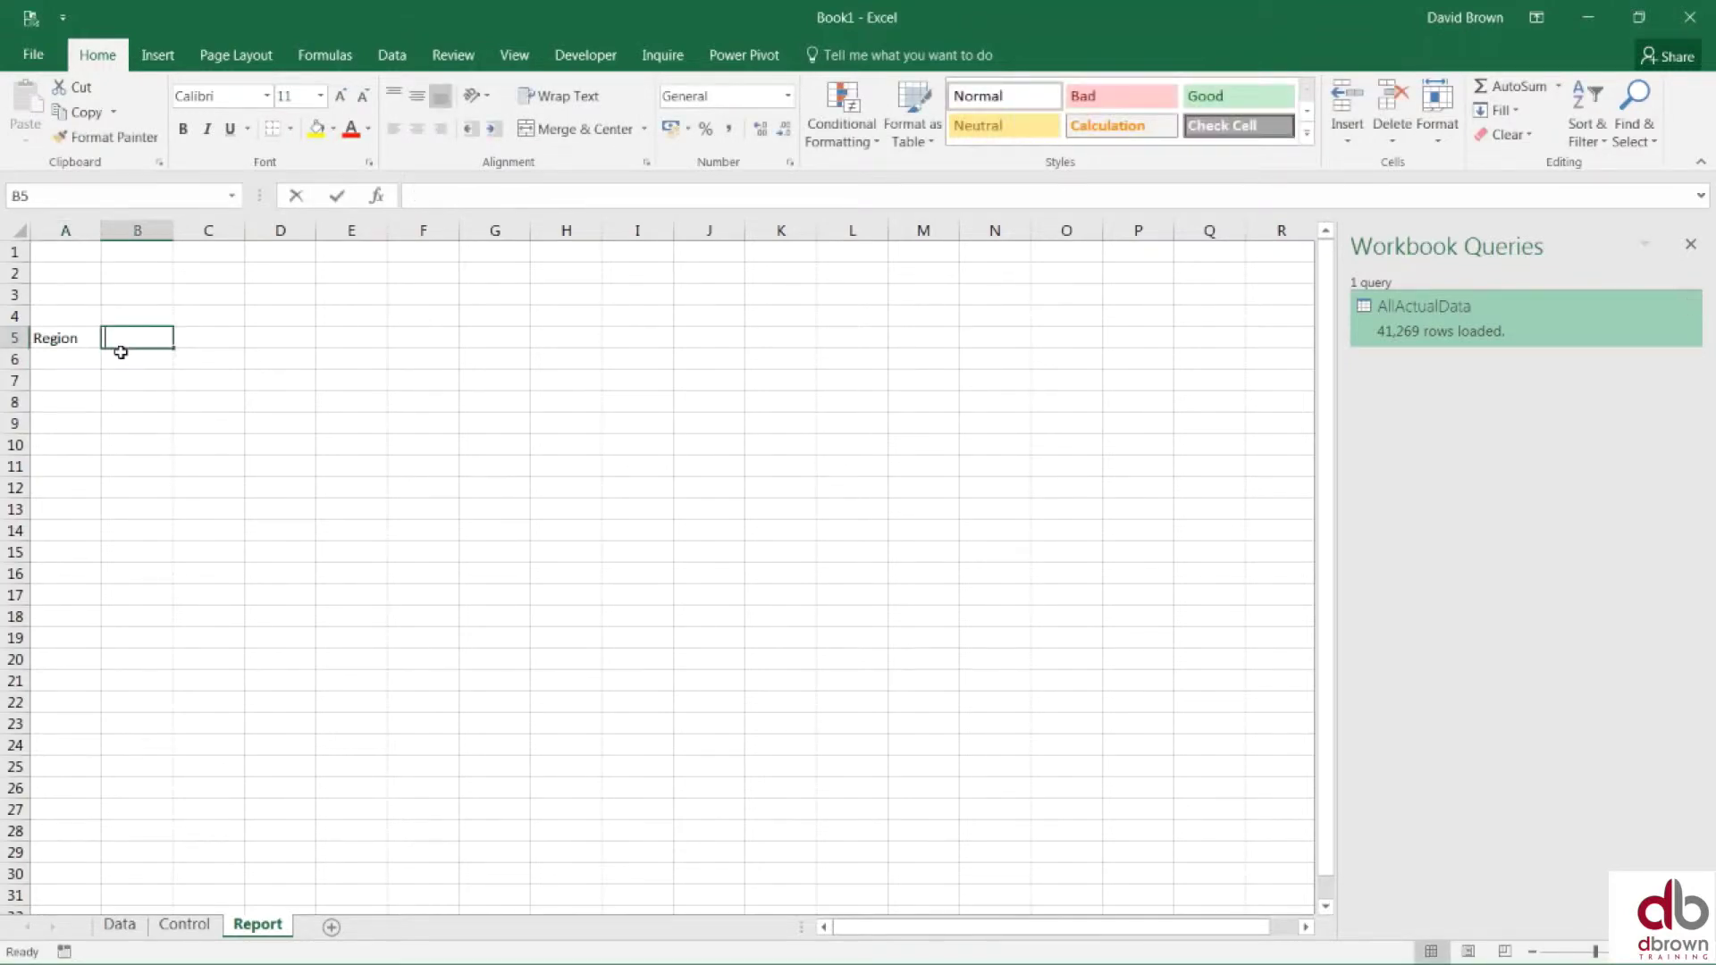
type("Sales")
key("Return")
Step: Label B2 'Start' and B3 'End'
key("Up")
key("Up")
key("Up")
key("Up")
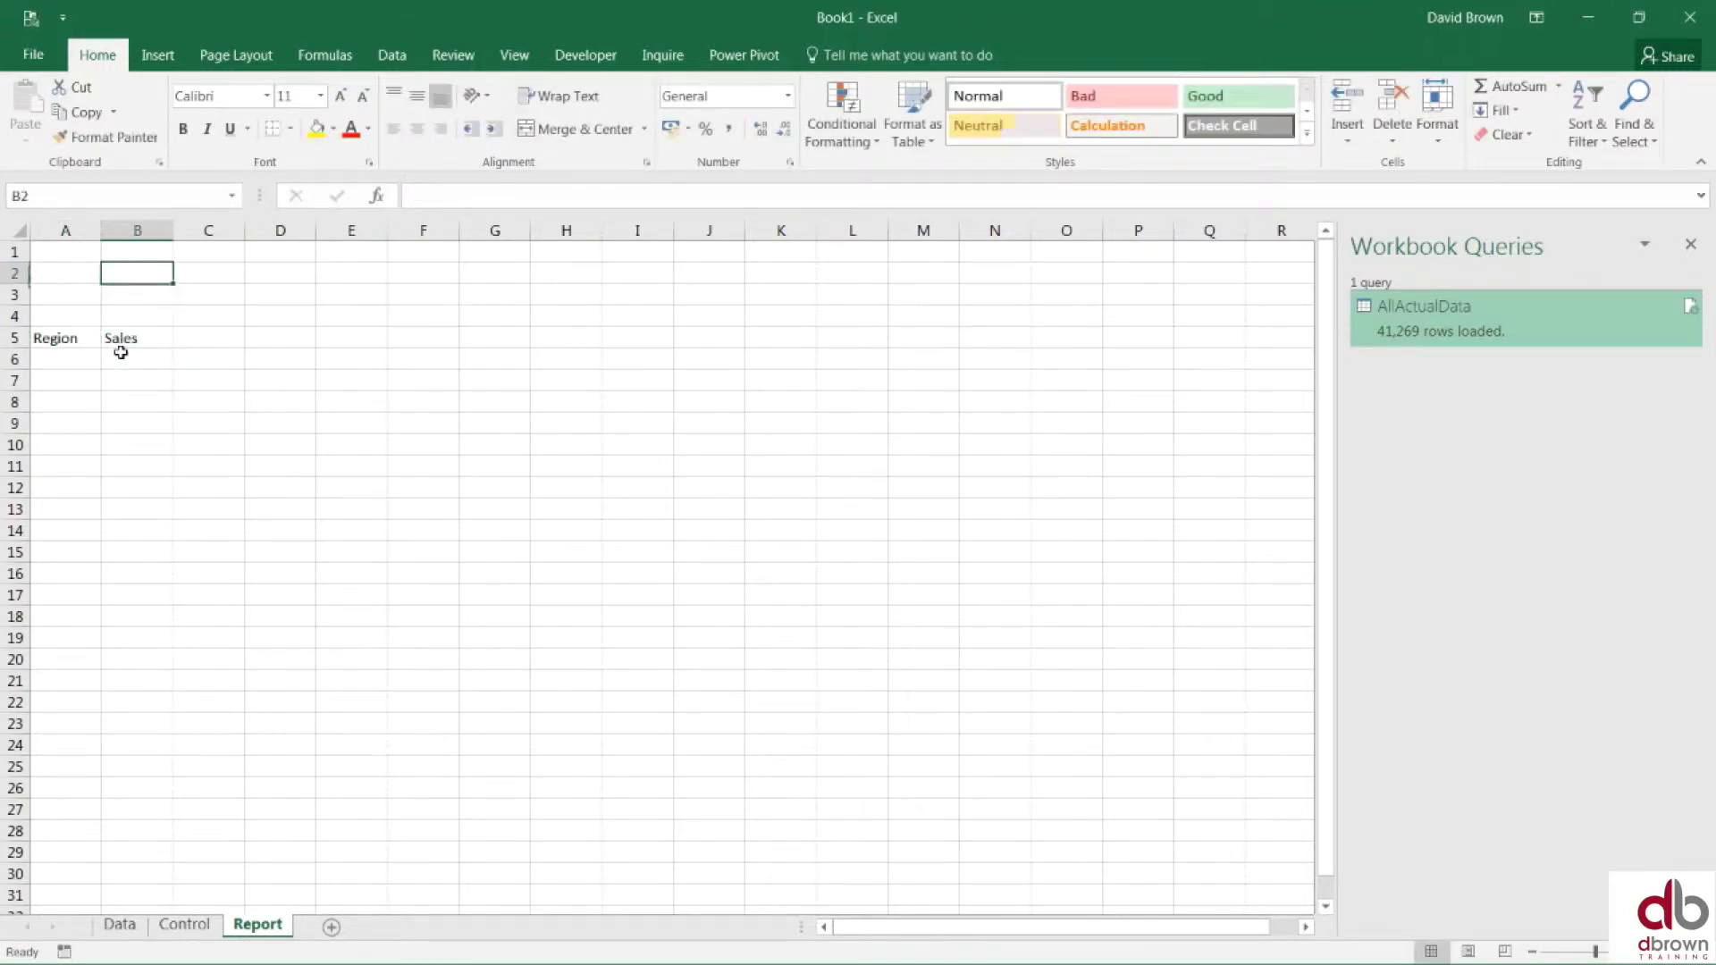
key("F2")
type("Start")
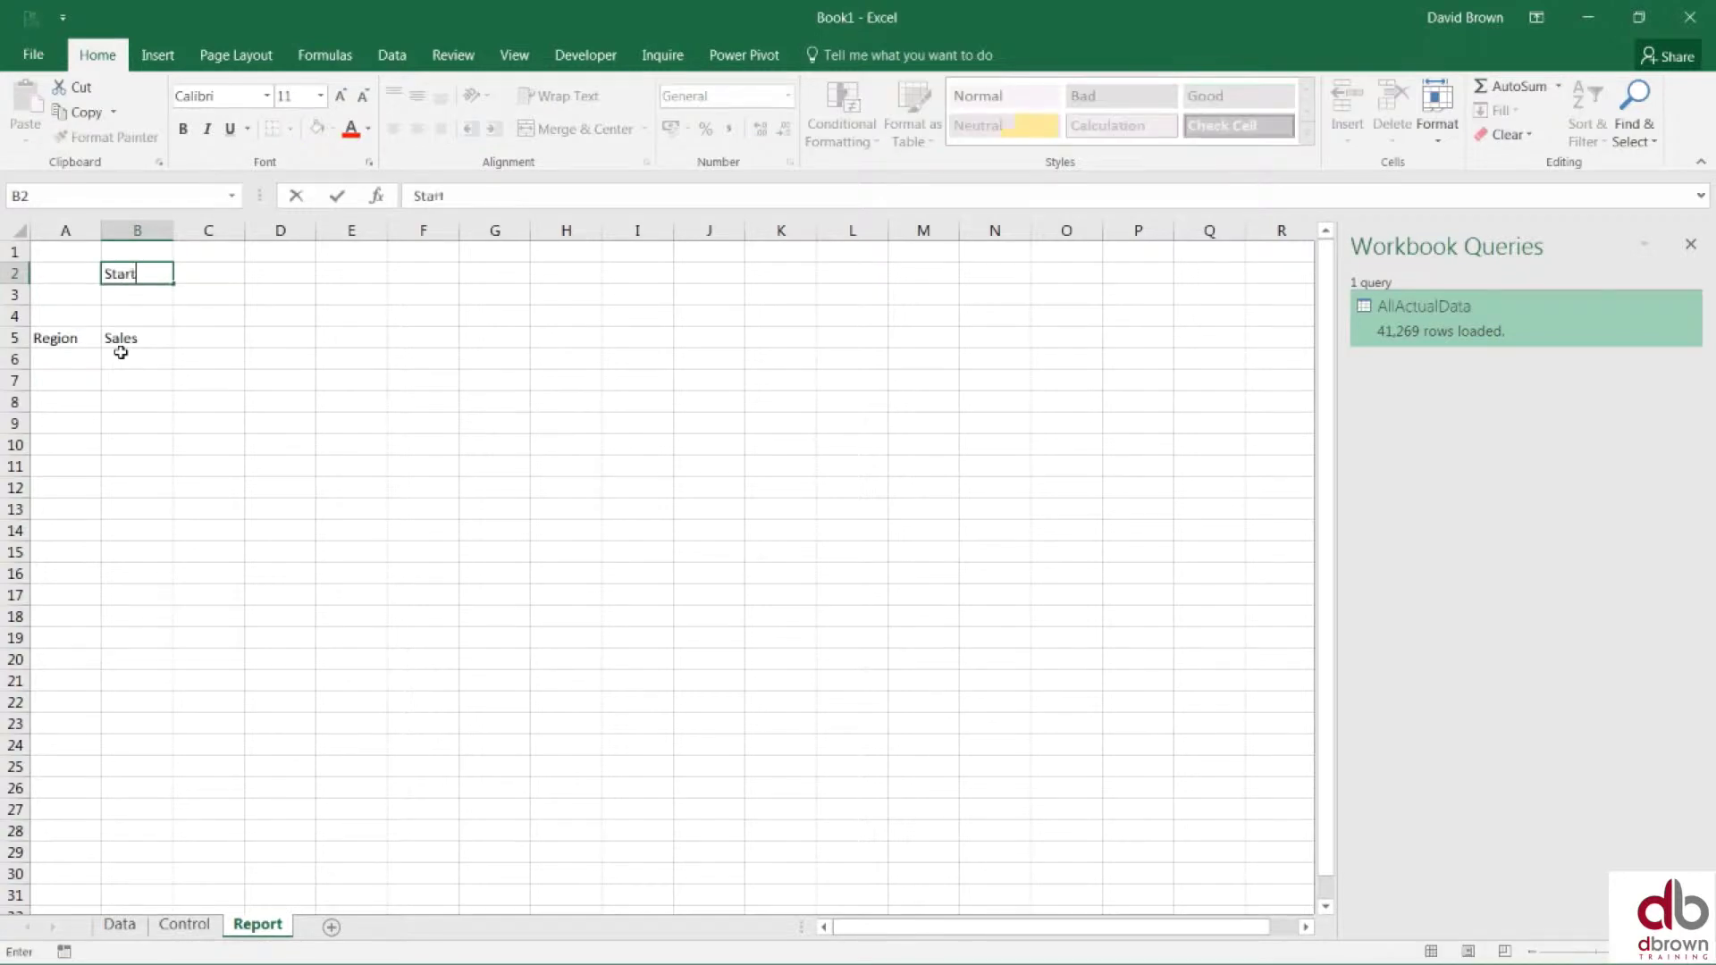
key("Return")
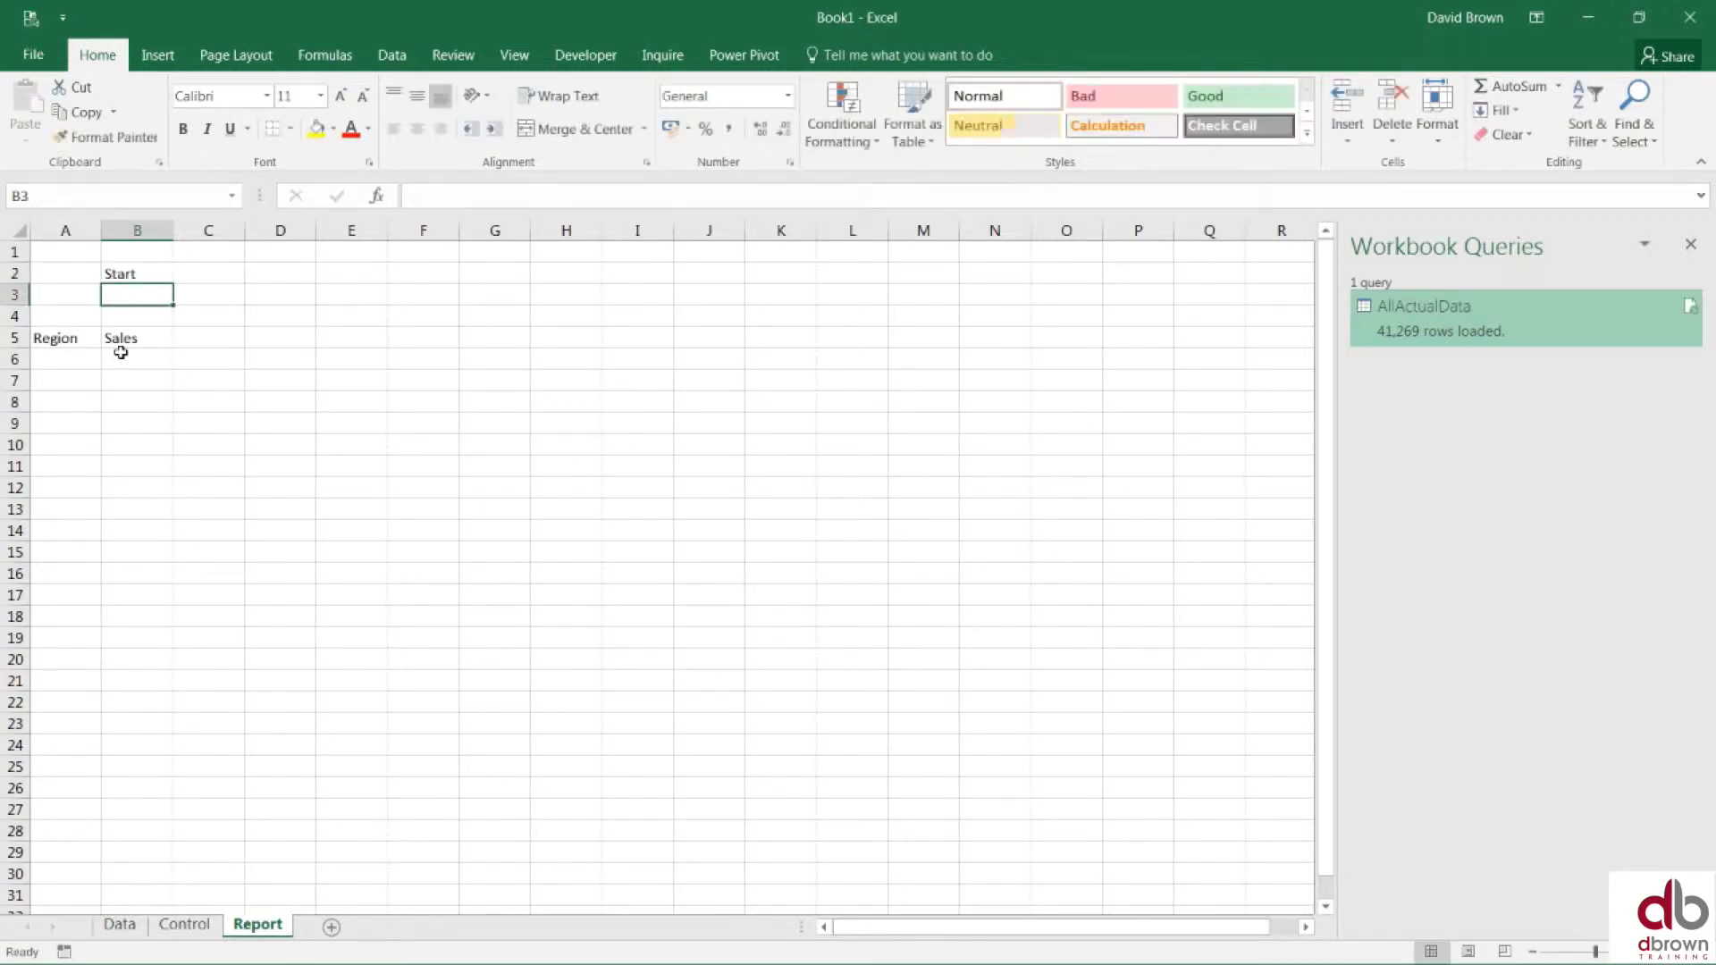
type("End")
key("Up")
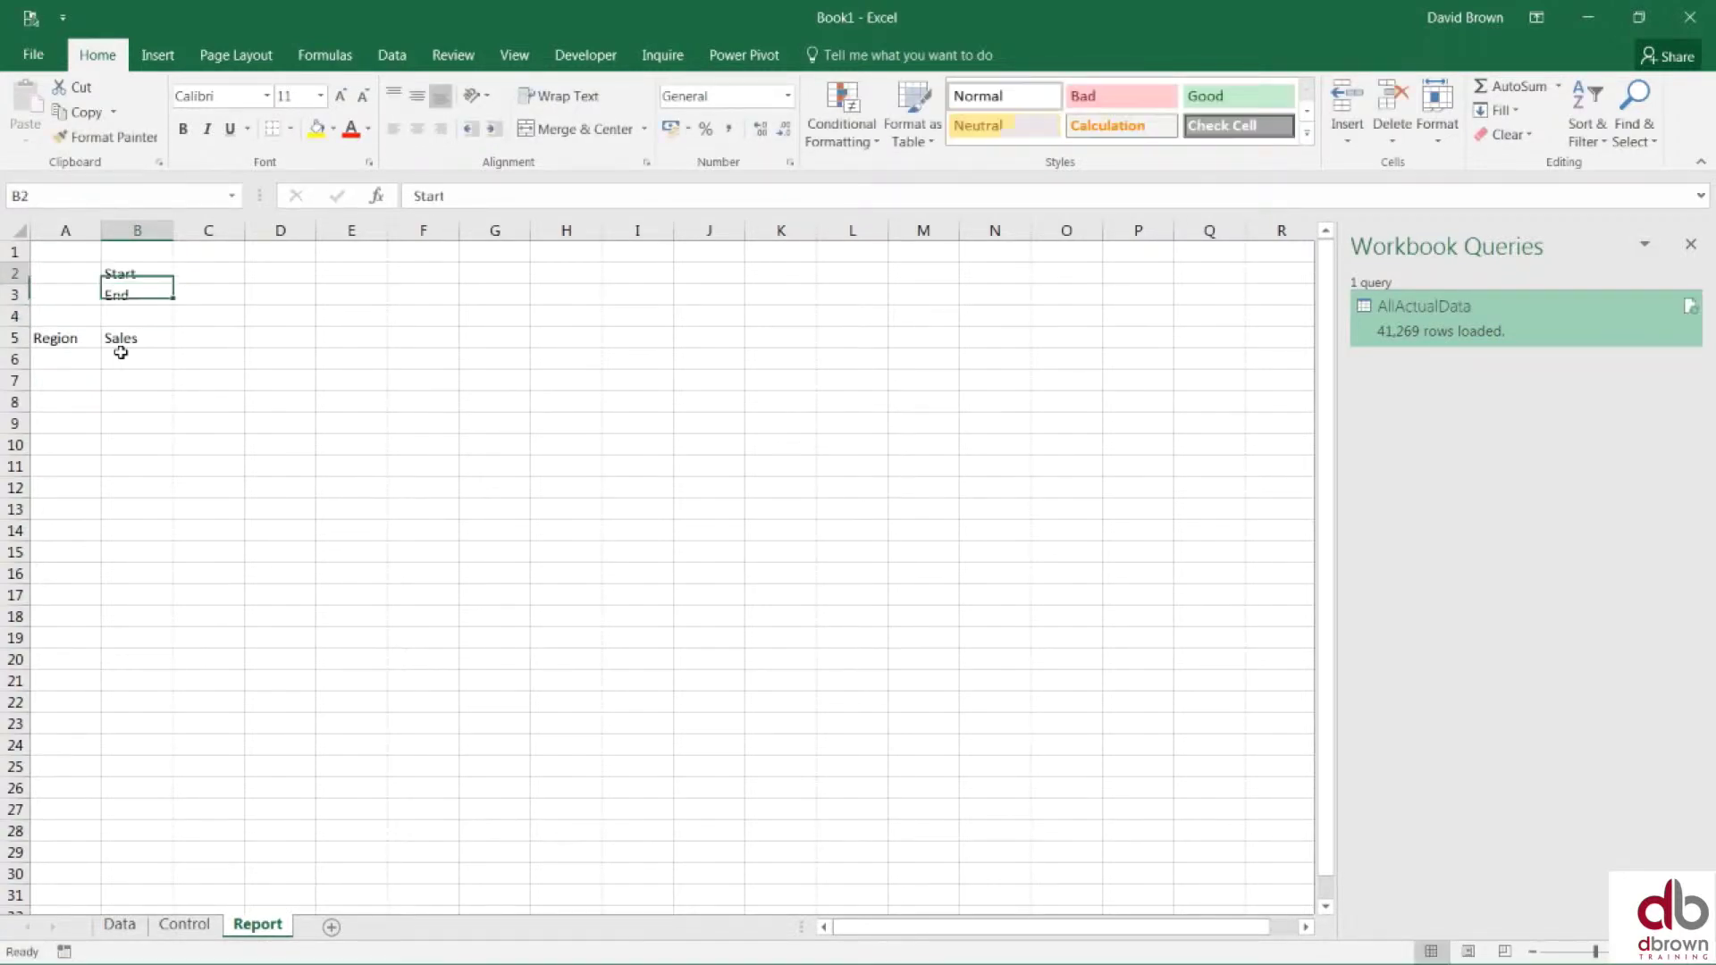
Step: Enter =Start in C2 and =End in C3, then select C2:C3
key("Right")
type("=s")
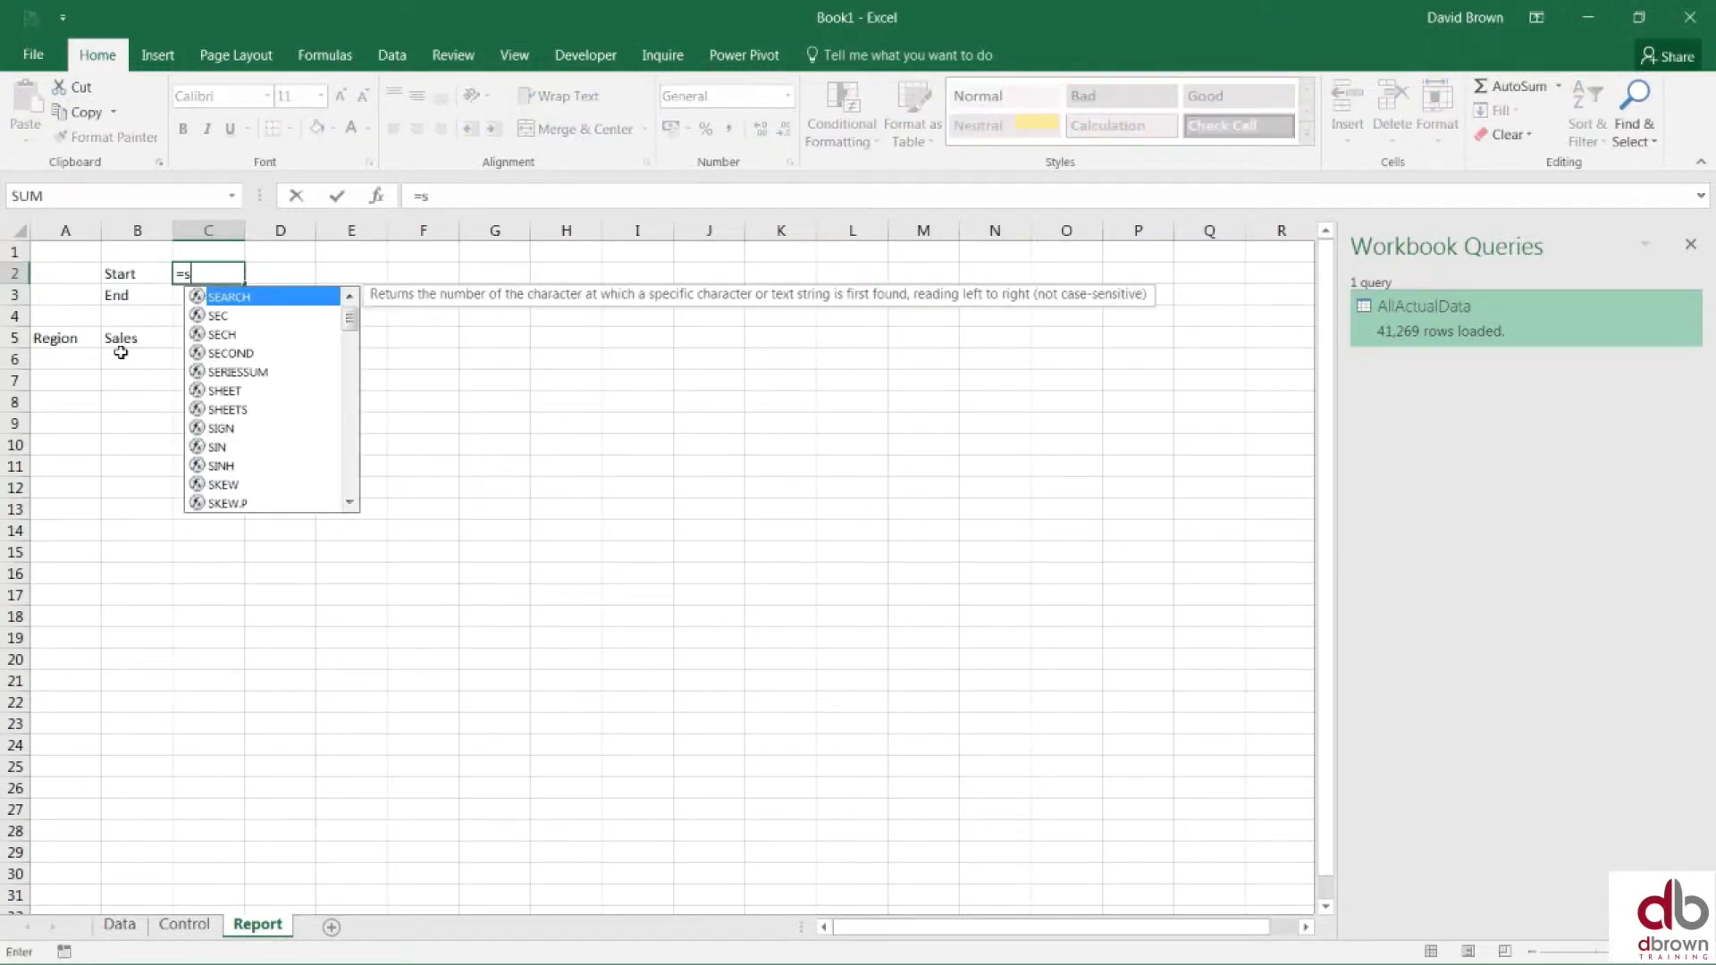
type("ta")
key("Down")
key("Tab")
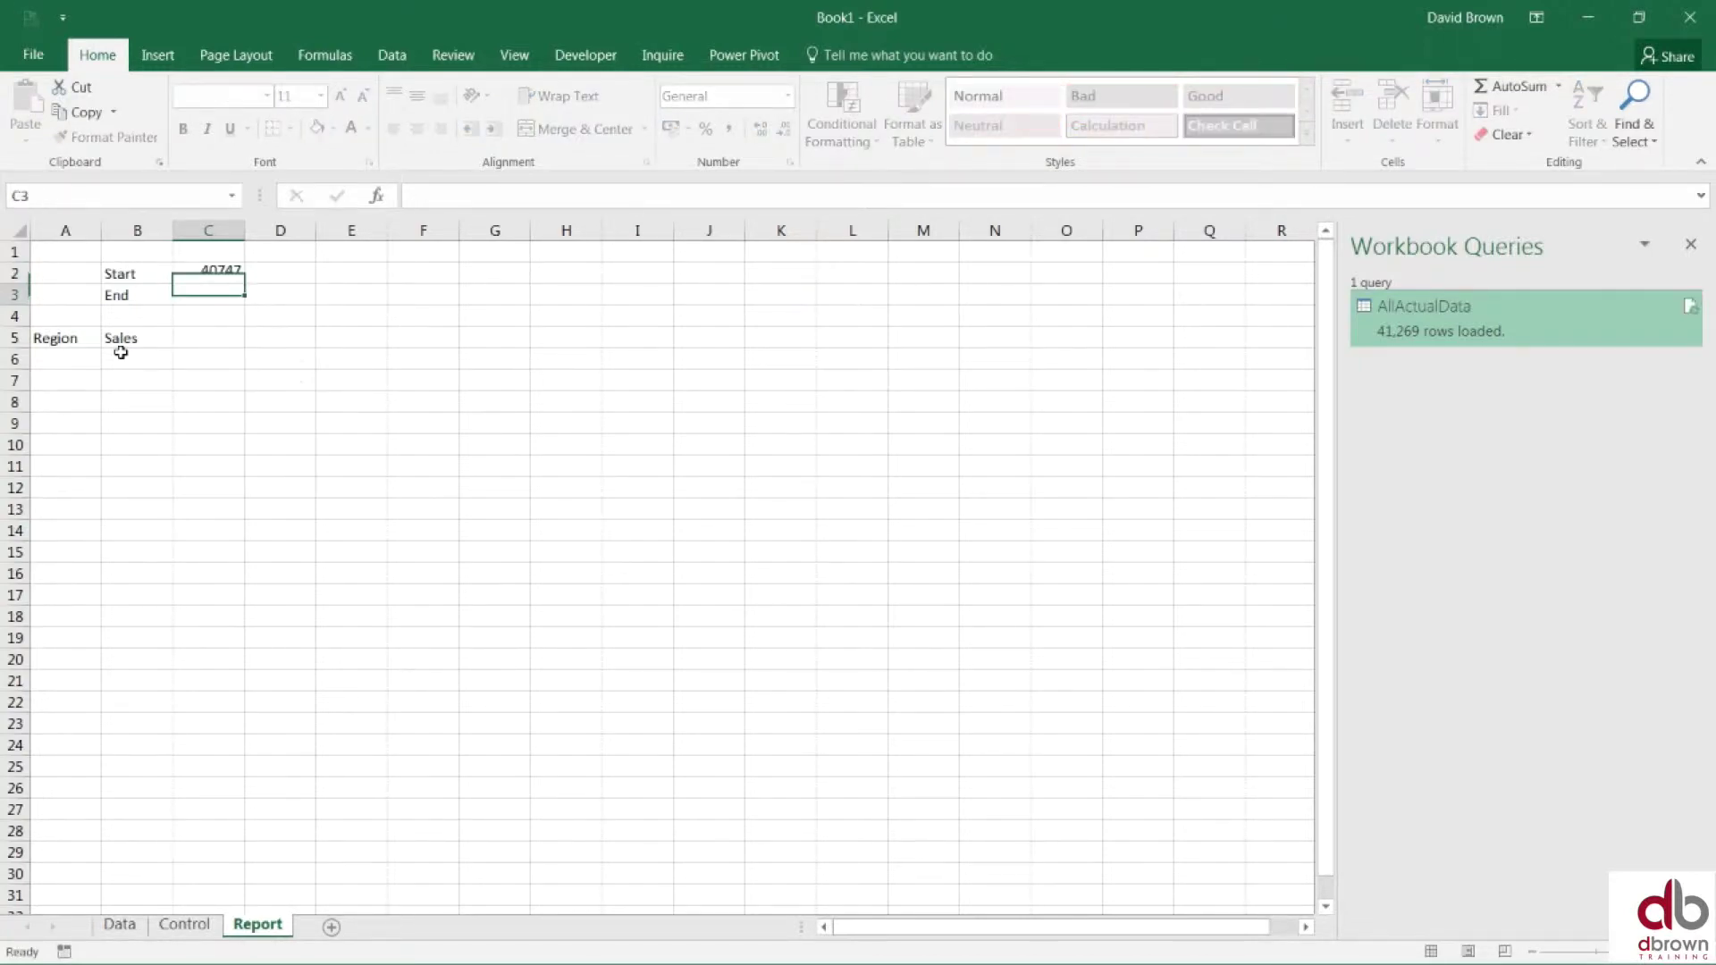
key("Return")
key("Up")
key("Down")
key("F2")
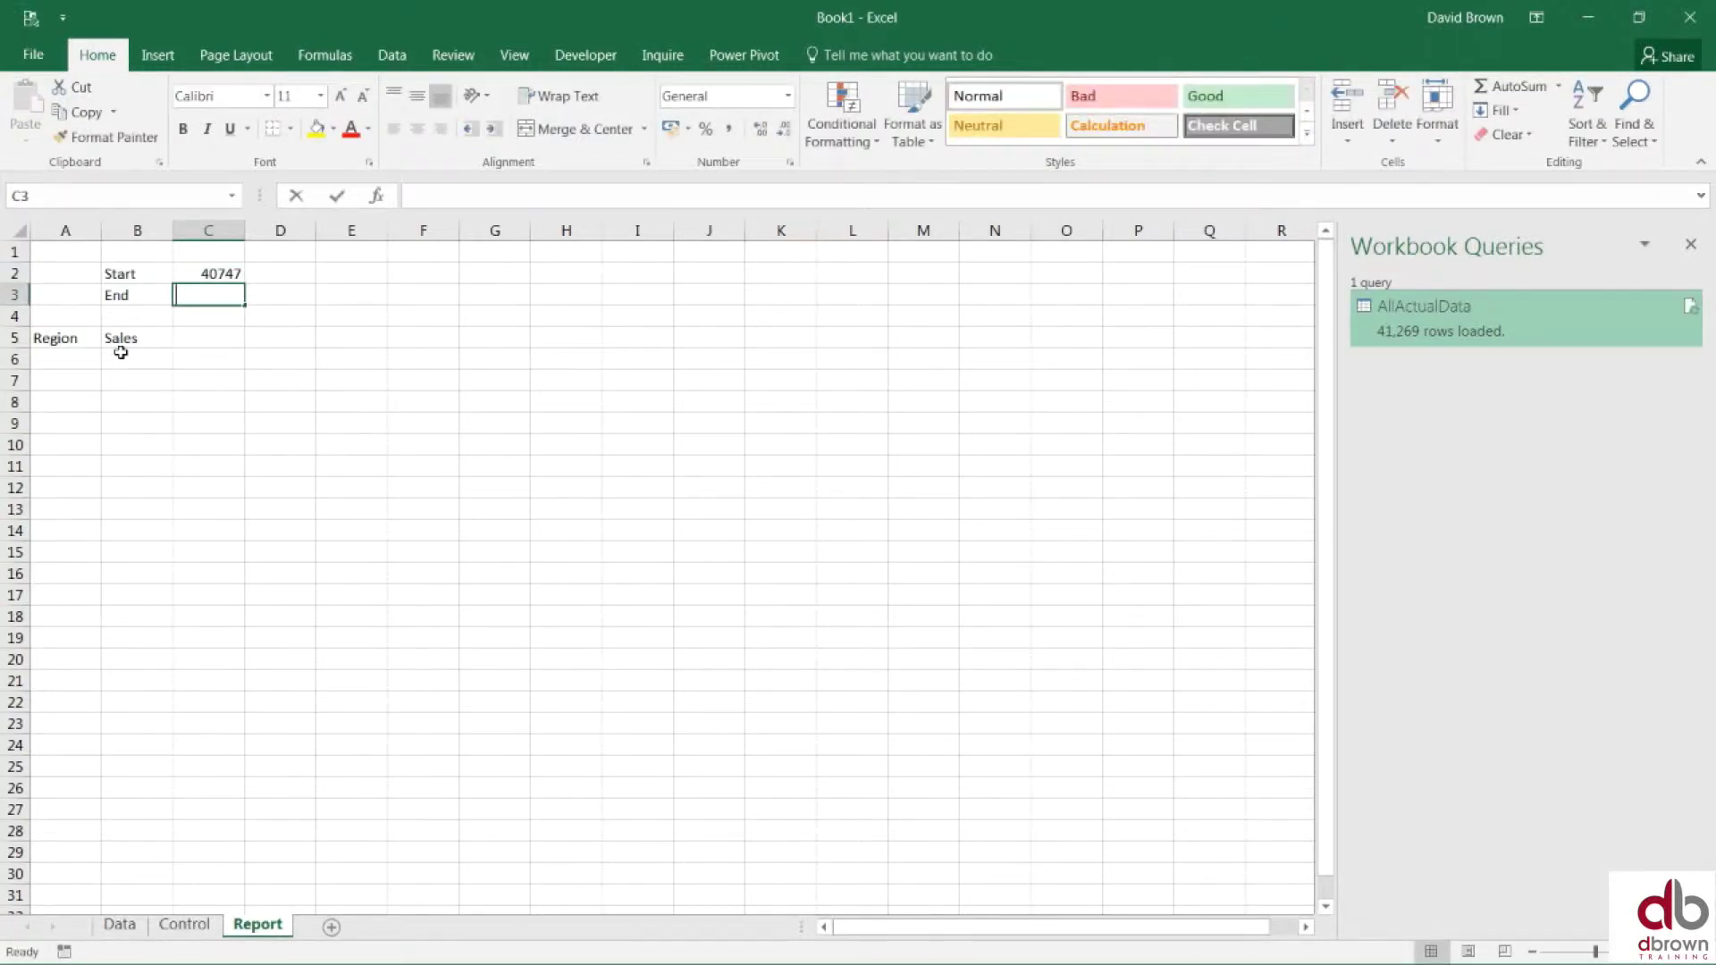
type("=end")
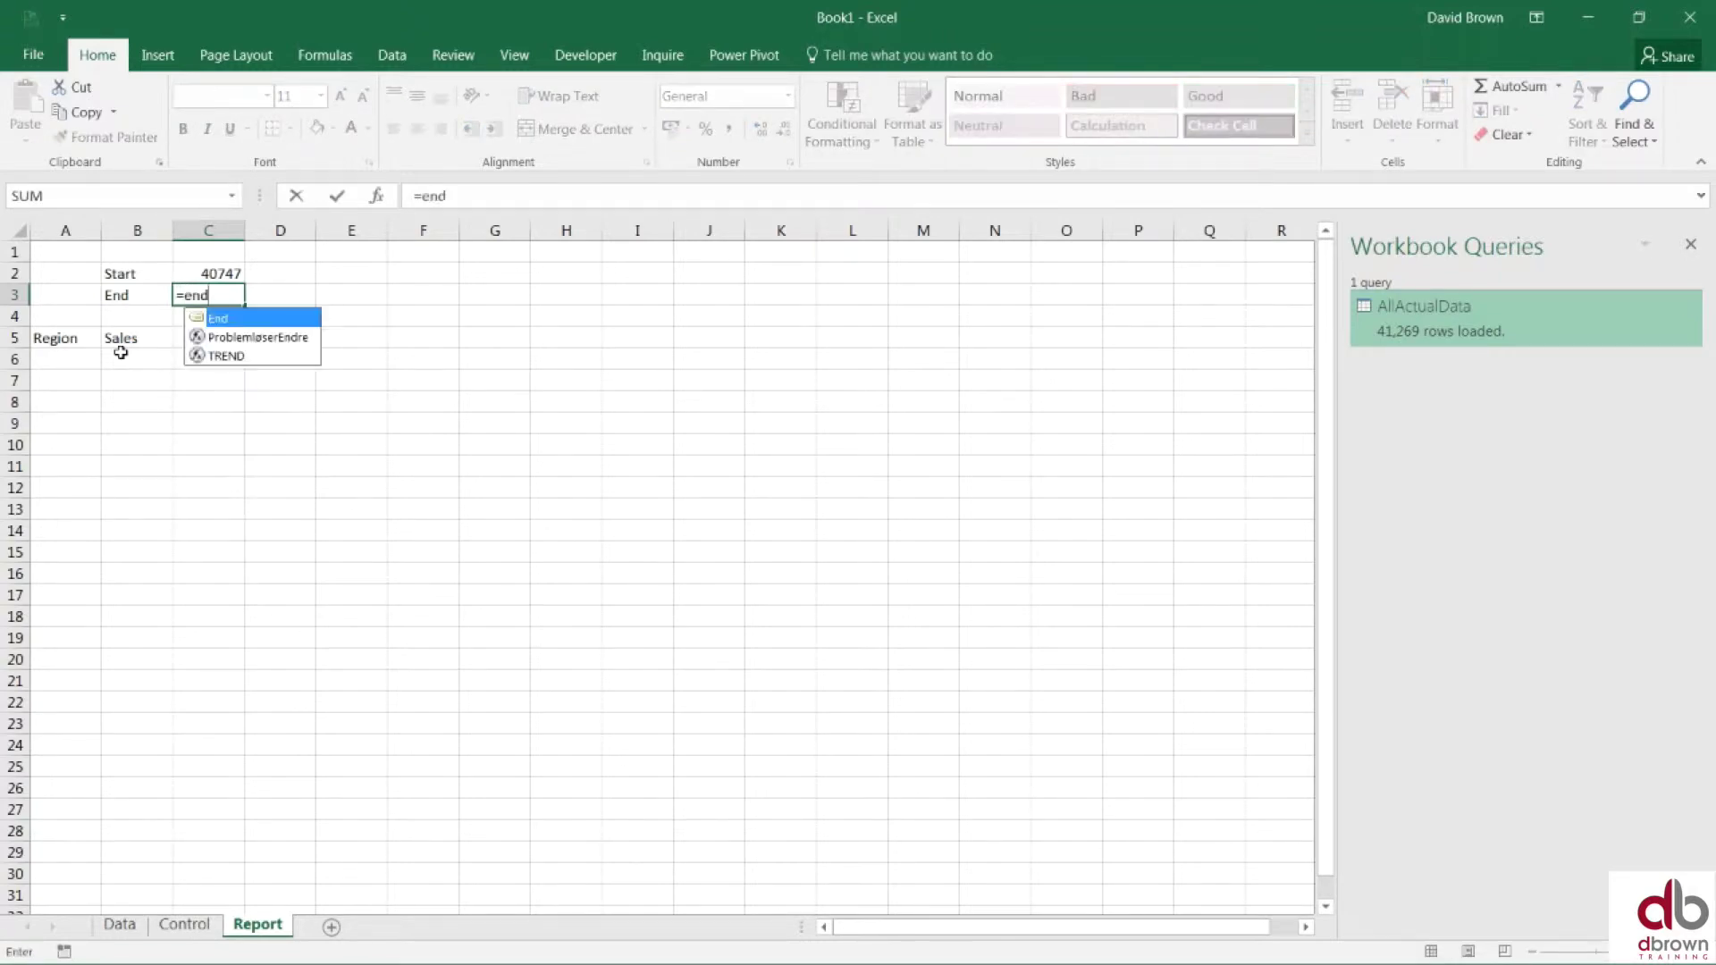
key("Return")
key("Up")
key("Up")
key("shift+Down")
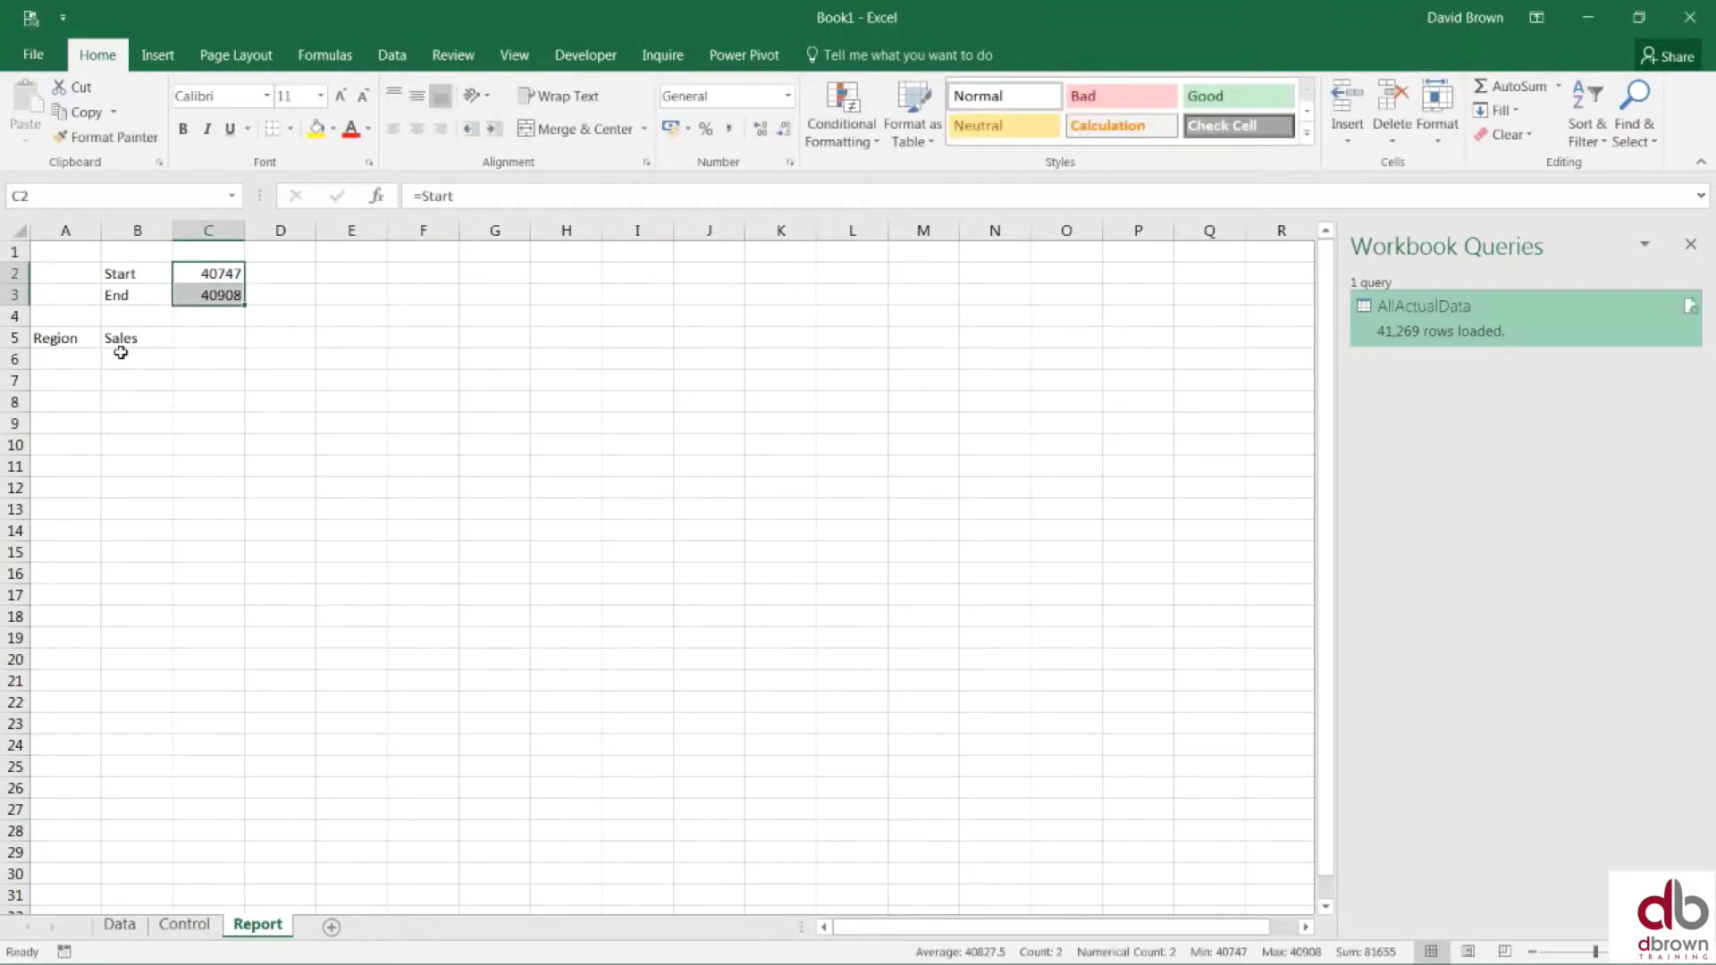
Step: Format the two dates with the custom format ddd, d mmm yyyy
key("ctrl+1")
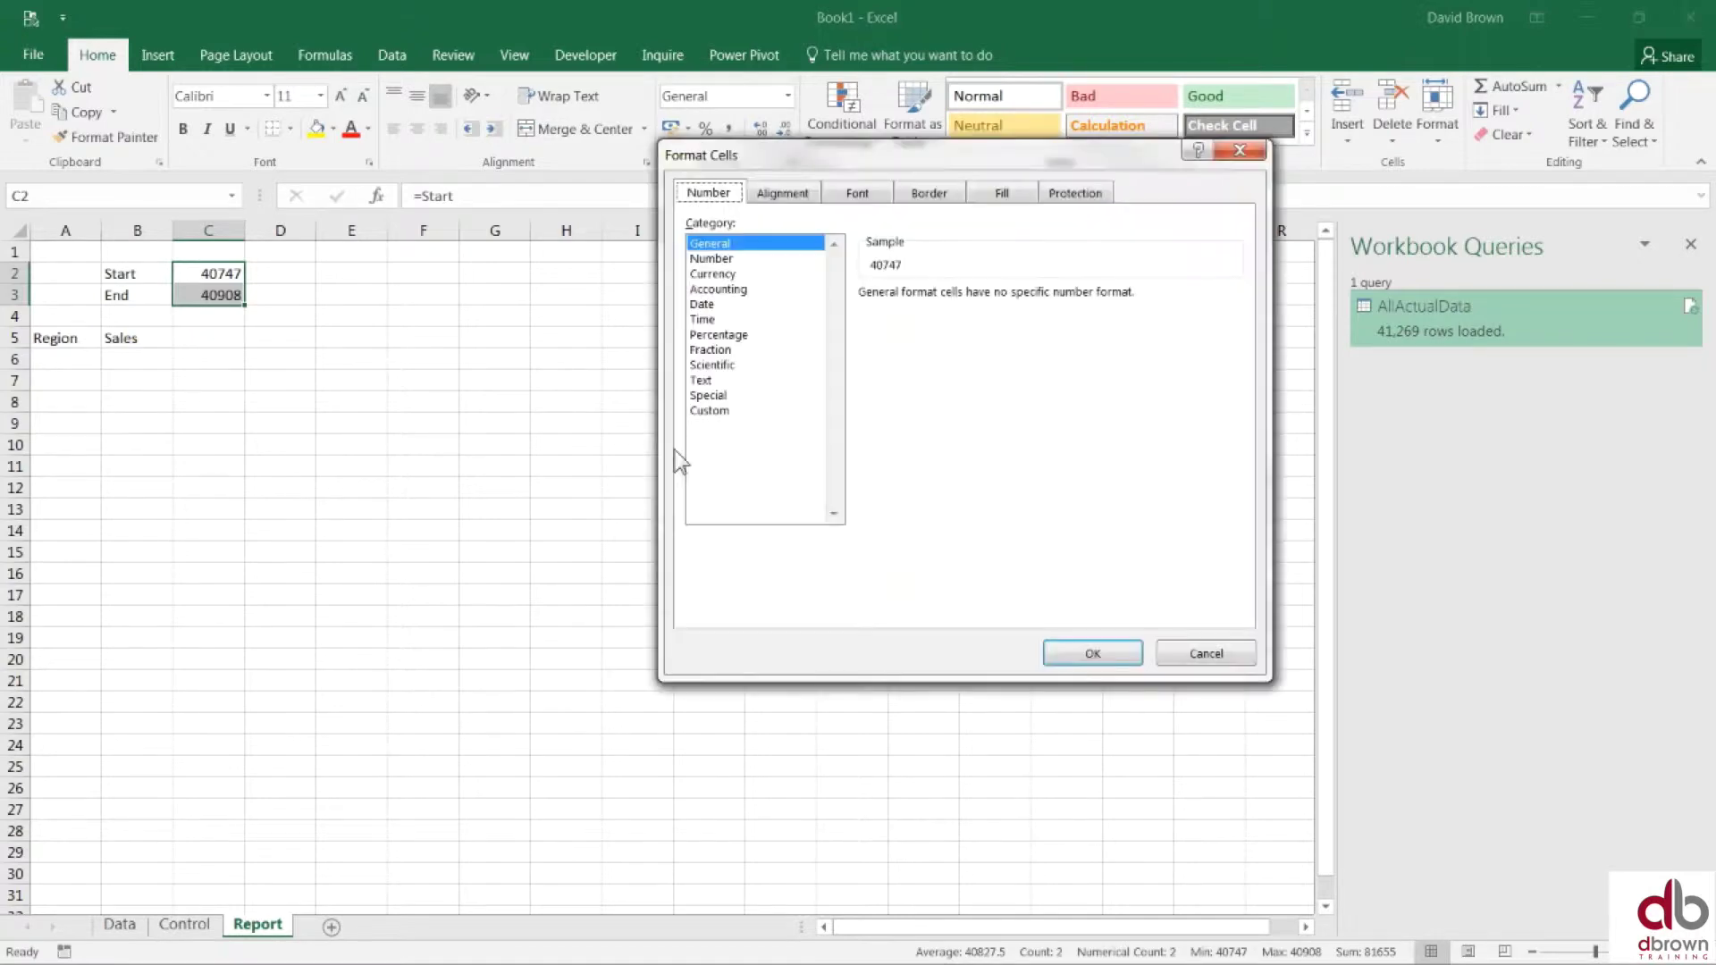
left_click(717, 410)
type("d")
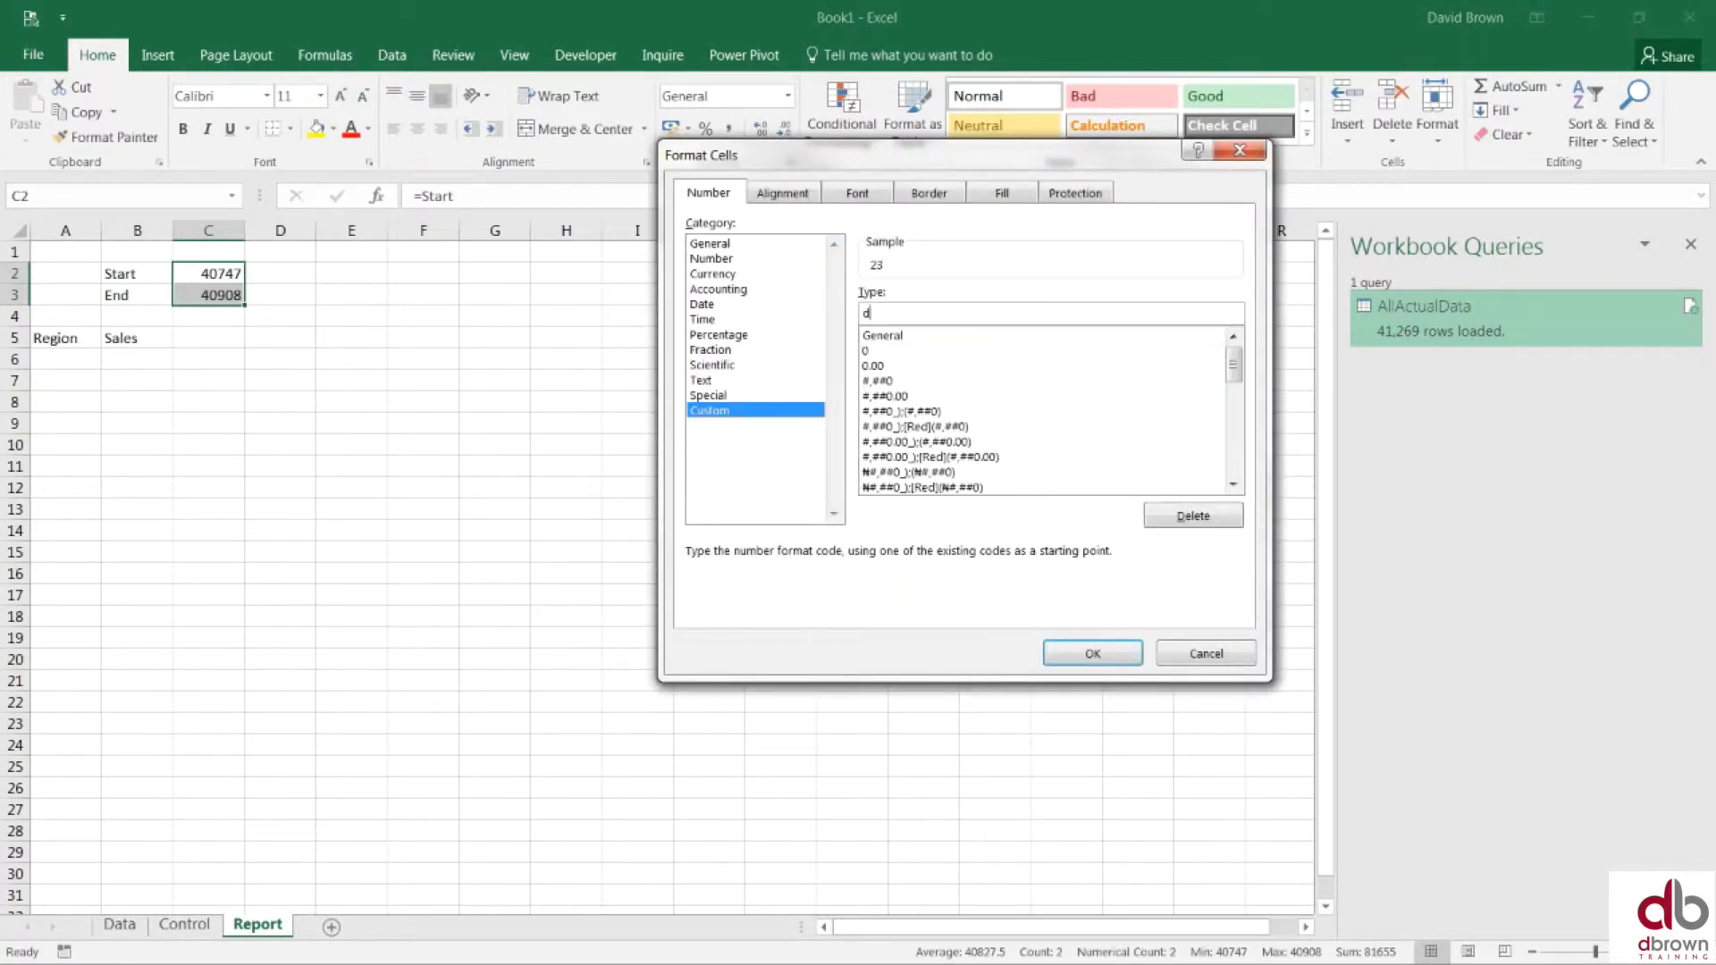
type("dd, d mmm yyyy")
key("Return")
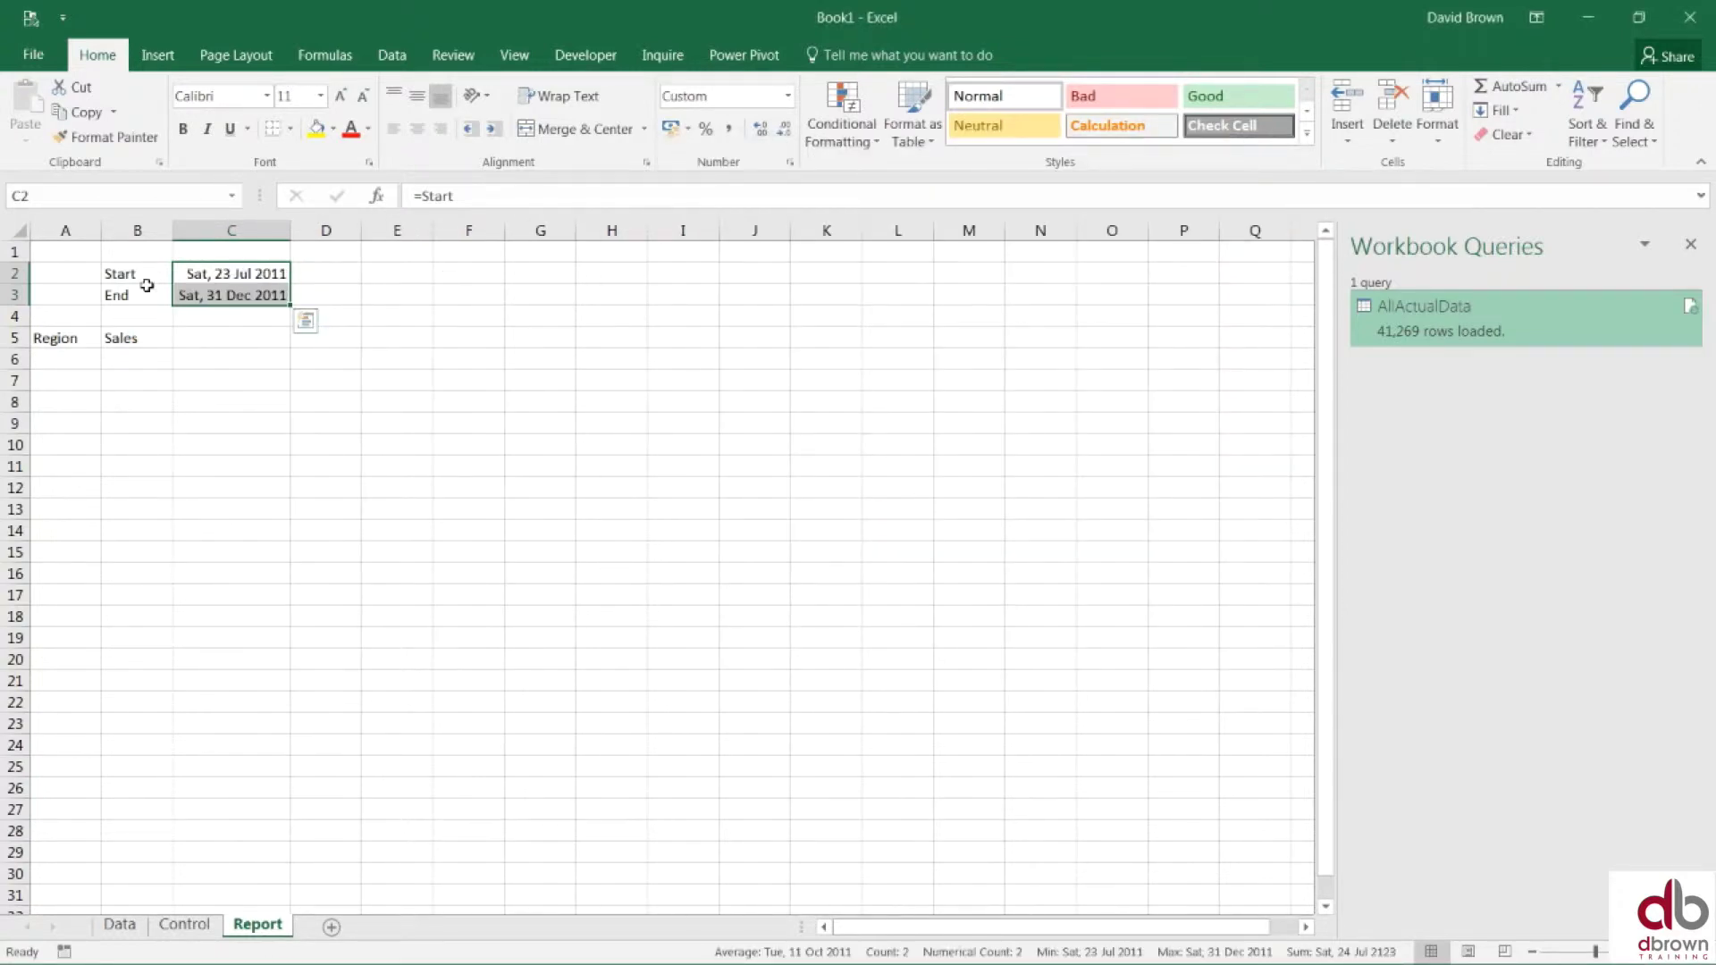
left_click(219, 279)
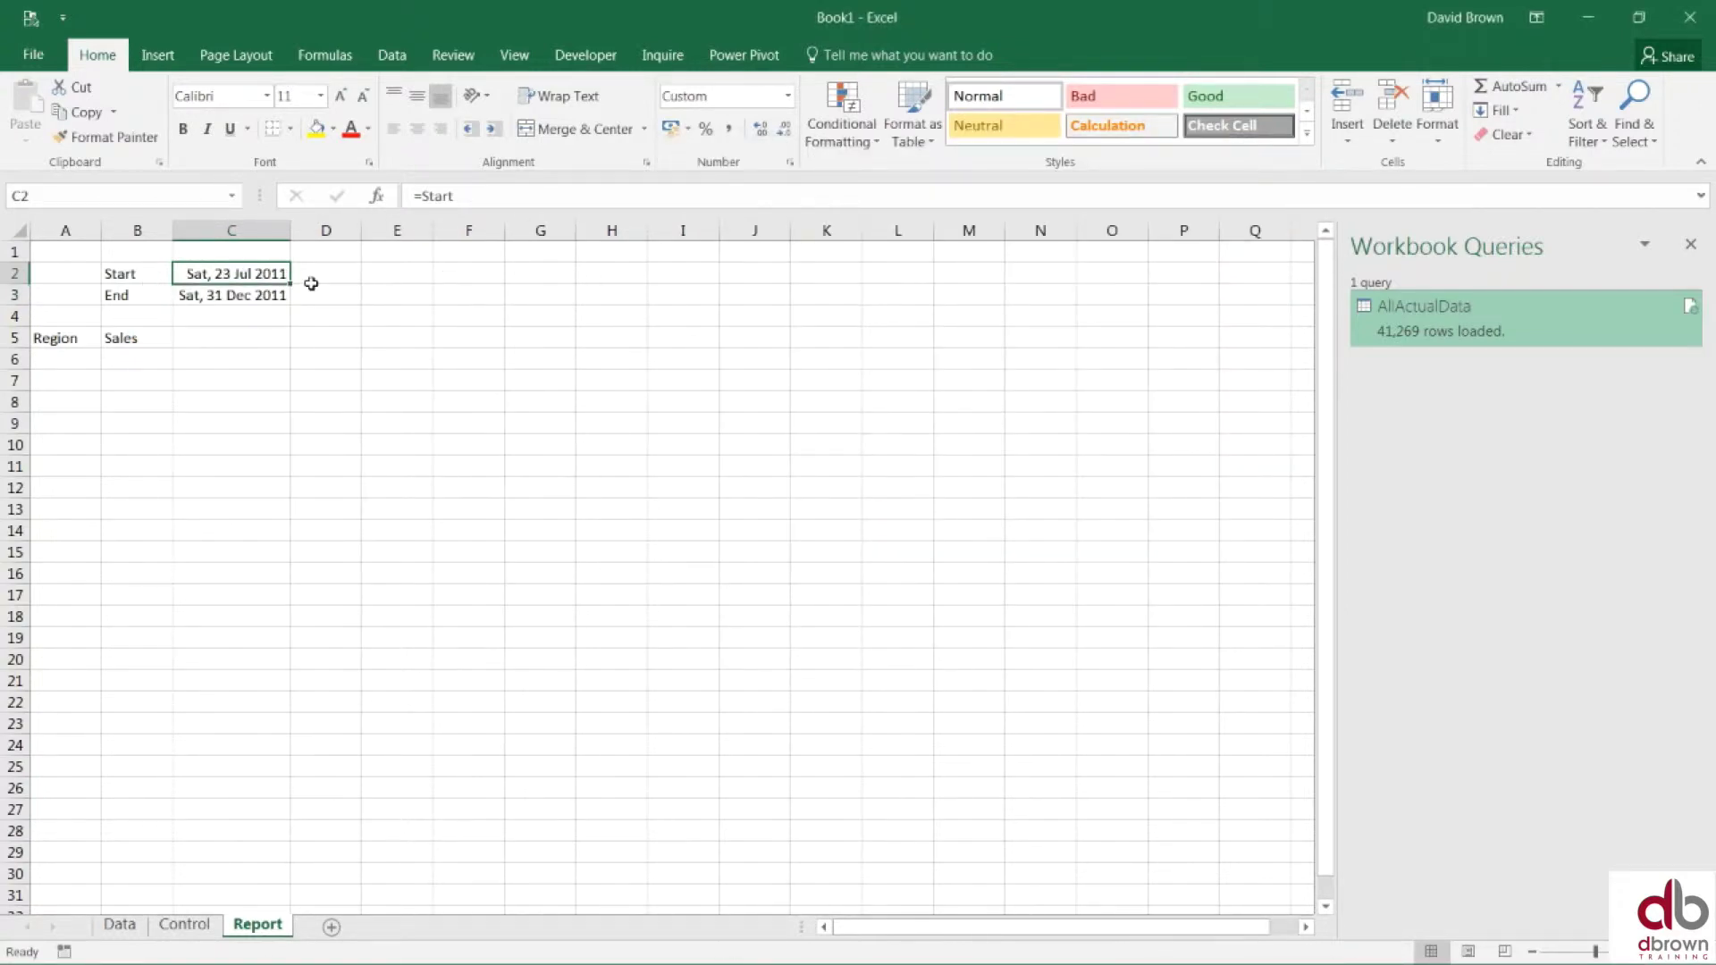
Step: Change the labels to 'Start >' in B2 and 'End>' in B3
double_click(134, 273)
type(">")
key("Return")
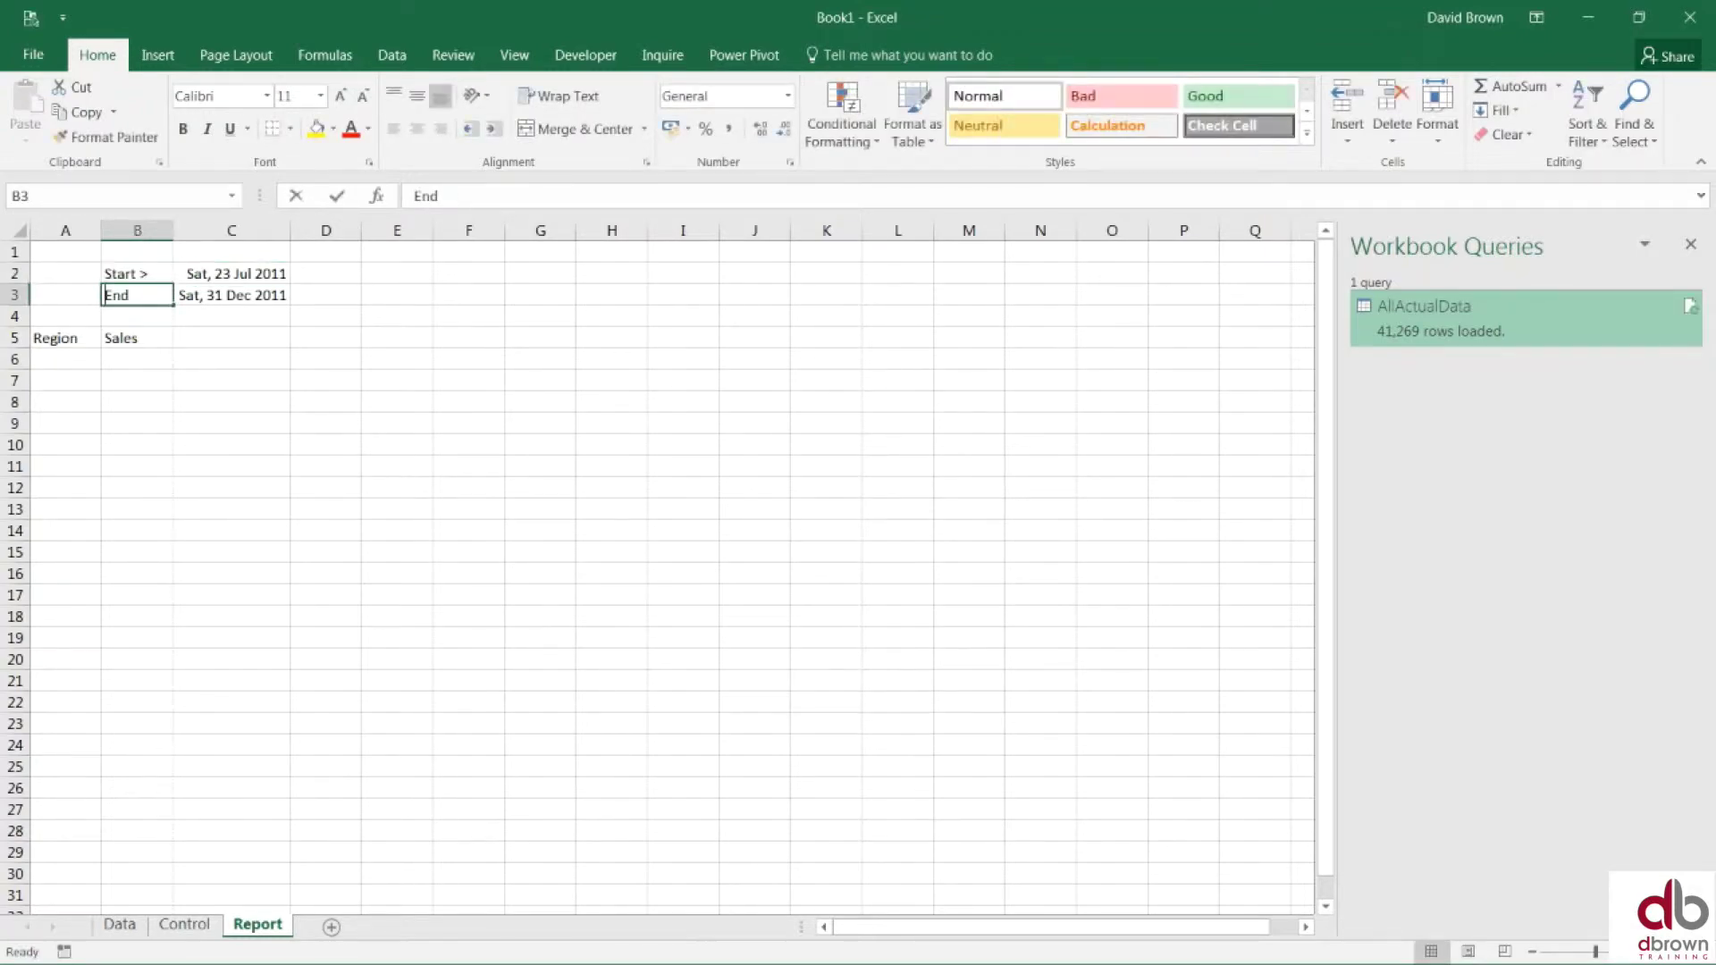
key("F2")
type(">")
key("Return")
Step: Move around the heading cells and settle on the first cell under Region
key("Down")
key("Left")
key("Up")
key("Down")
key("Right")
key("Down")
key("Up")
key("Left")
key("Down")
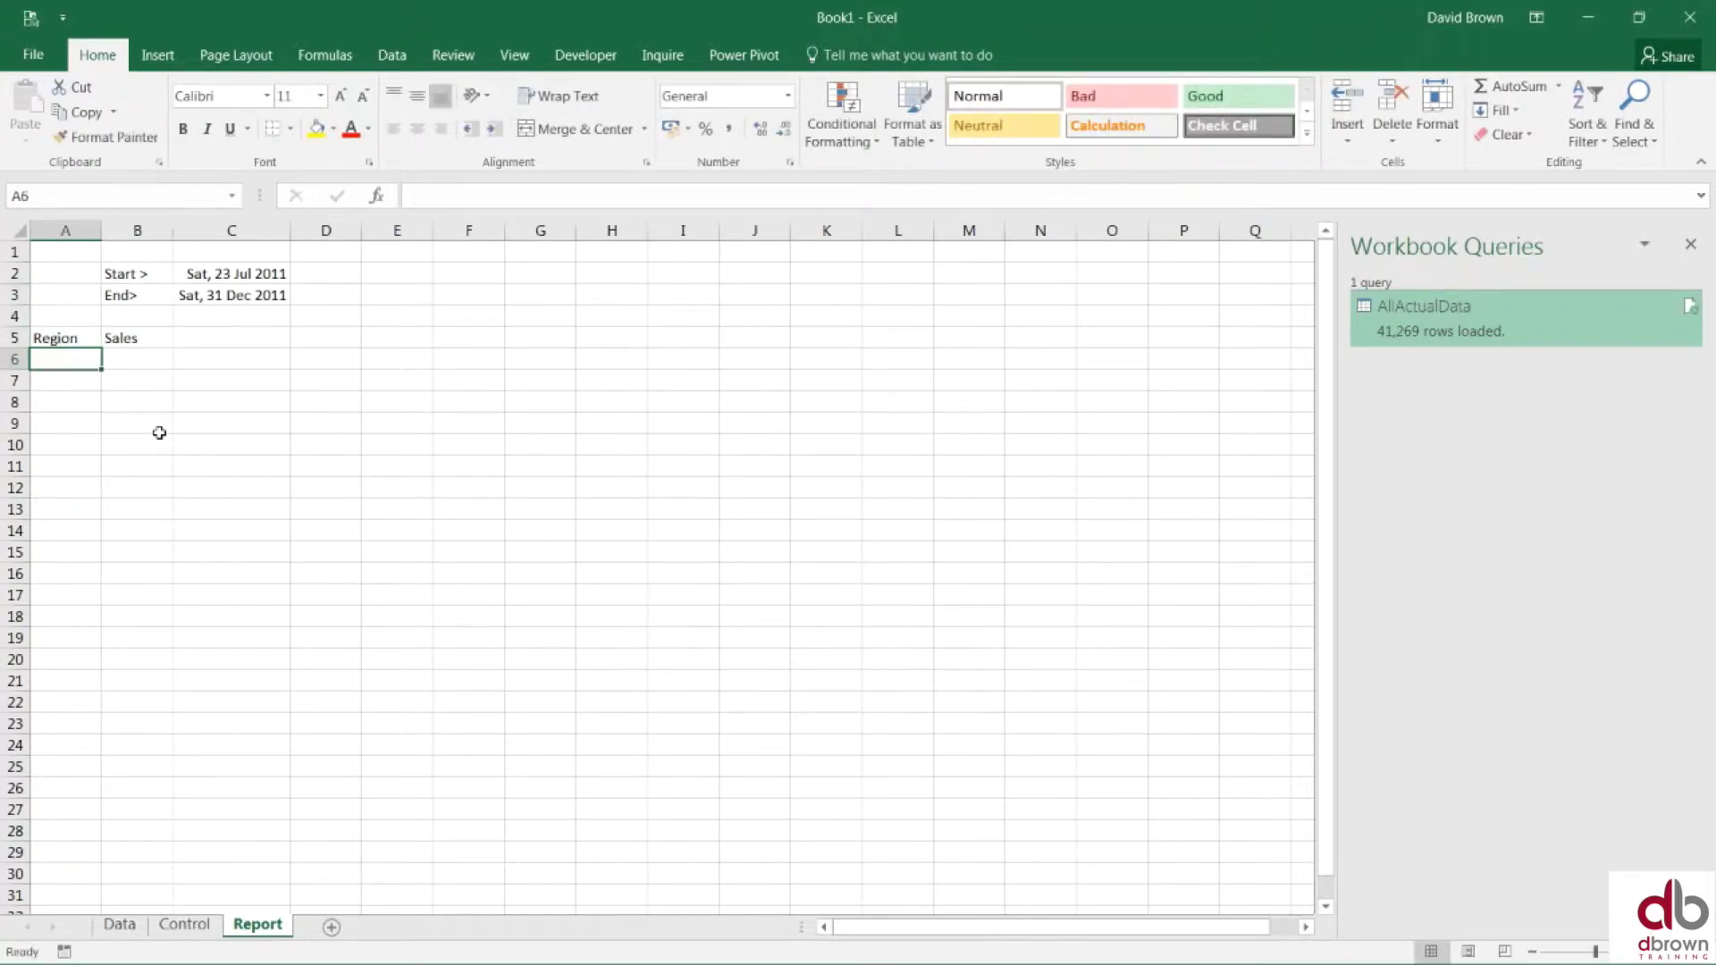
Step: Copy all REGION values from the Data sheet
left_click_drag(62, 358, 68, 516)
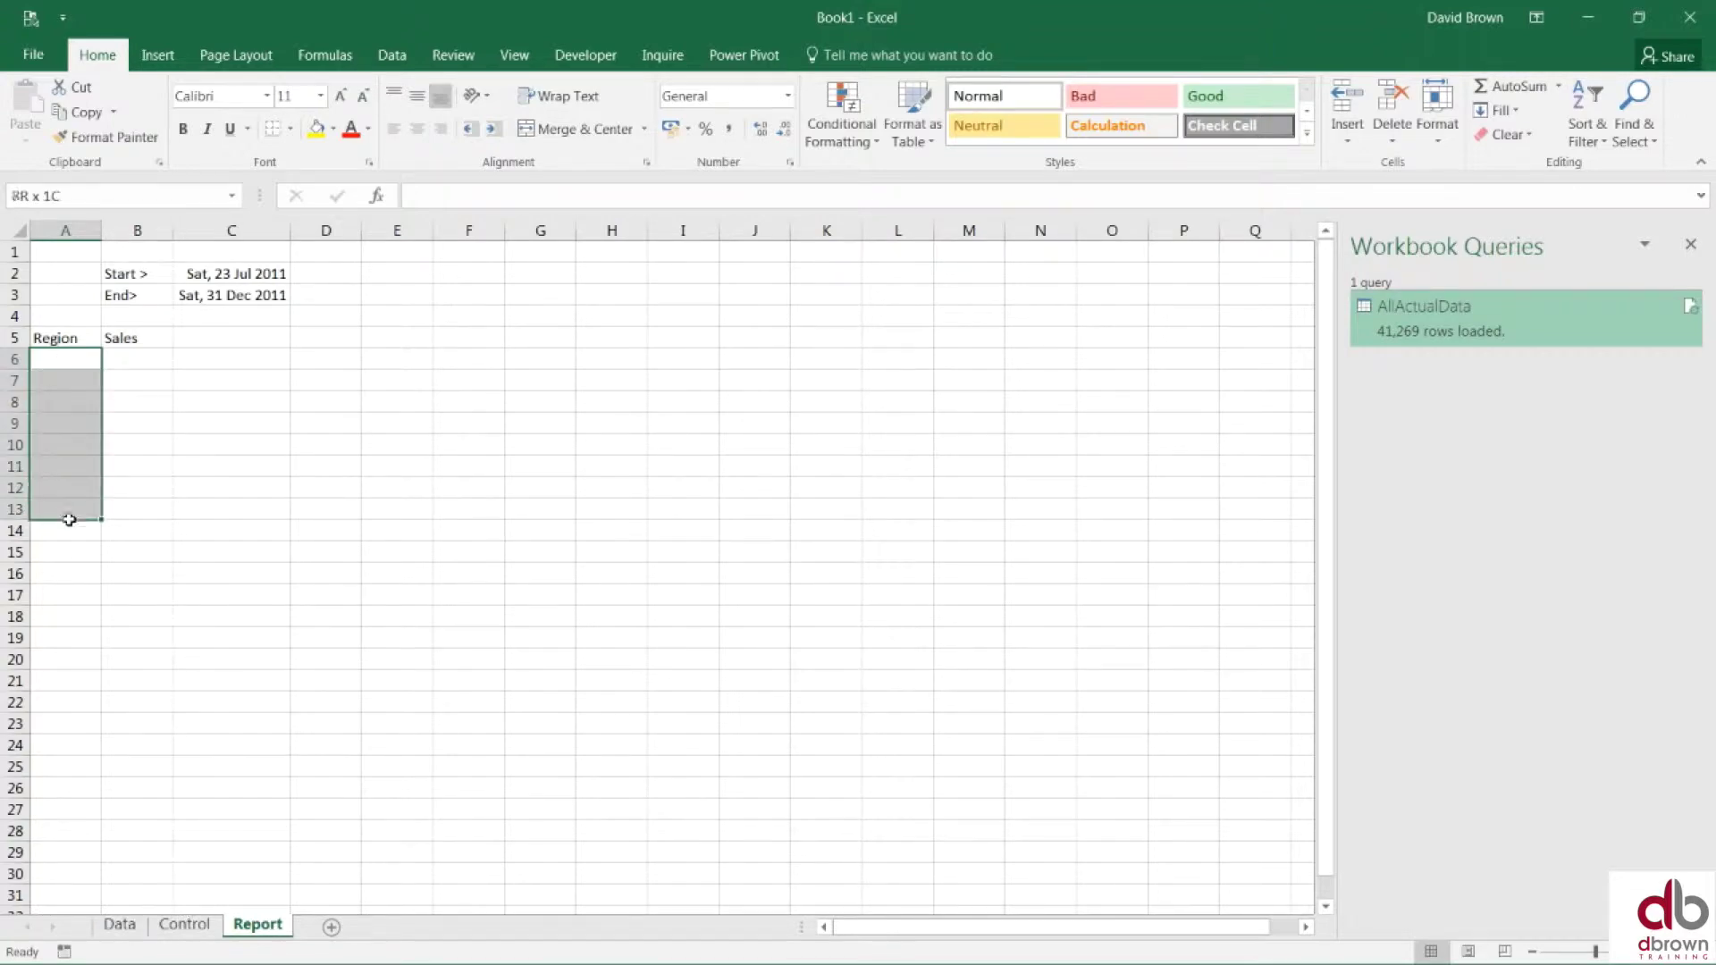
left_click(125, 928)
left_click(170, 254)
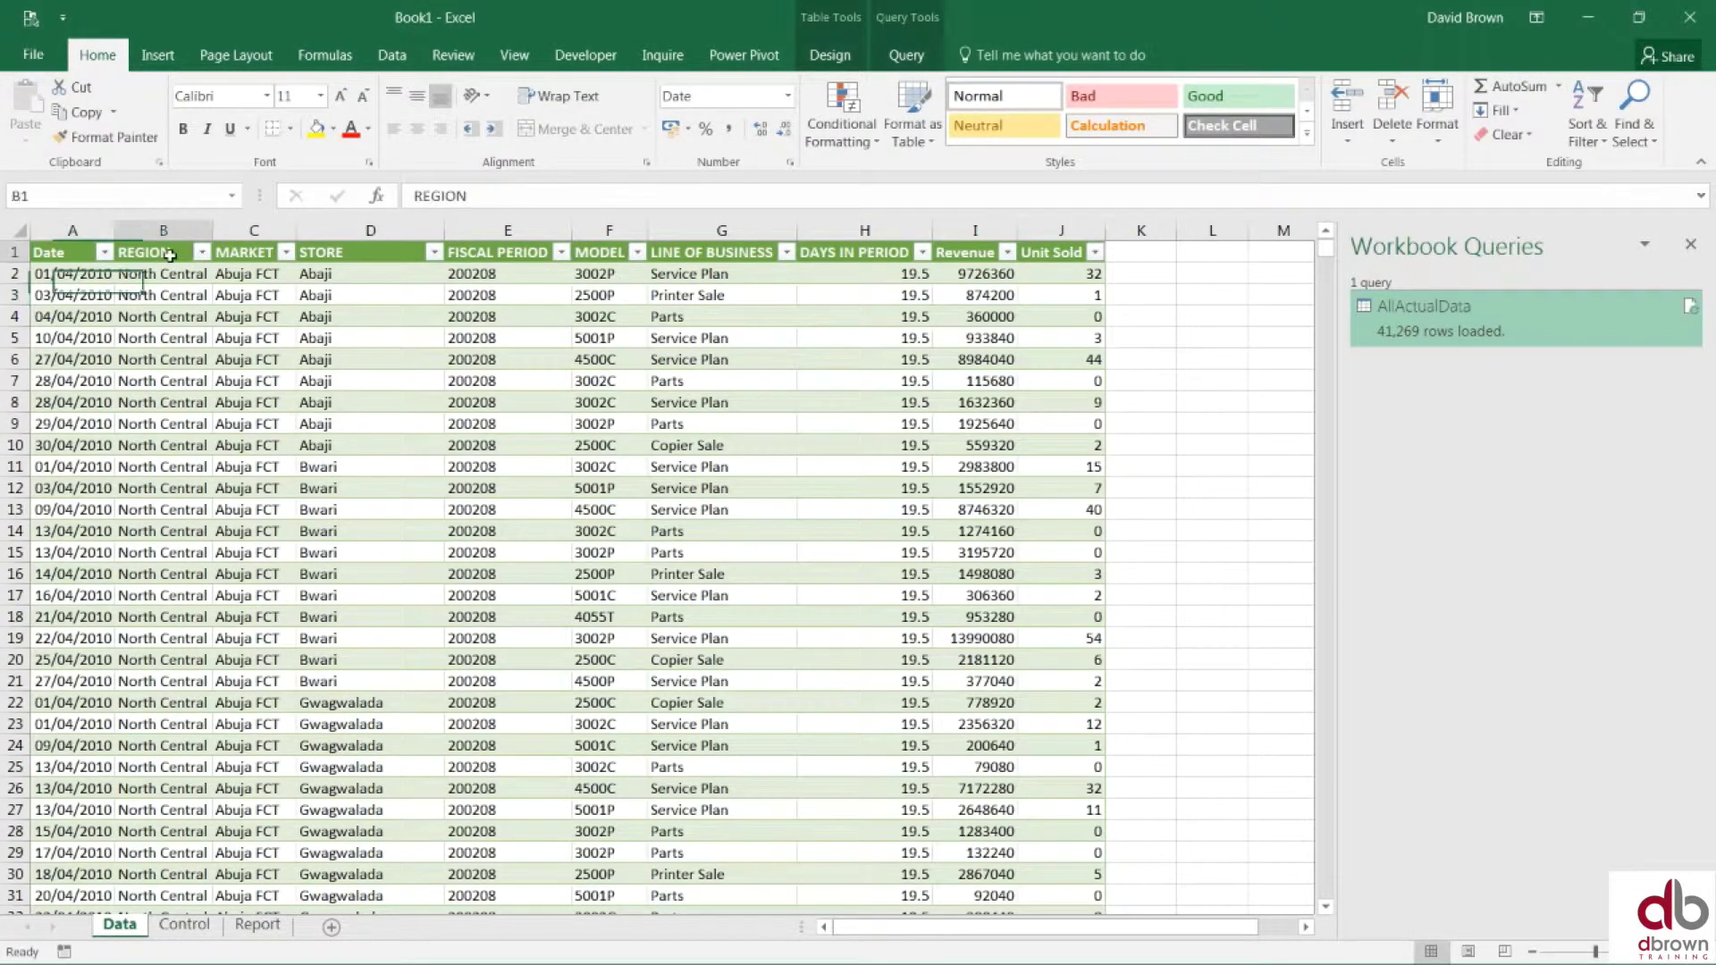
key("Down")
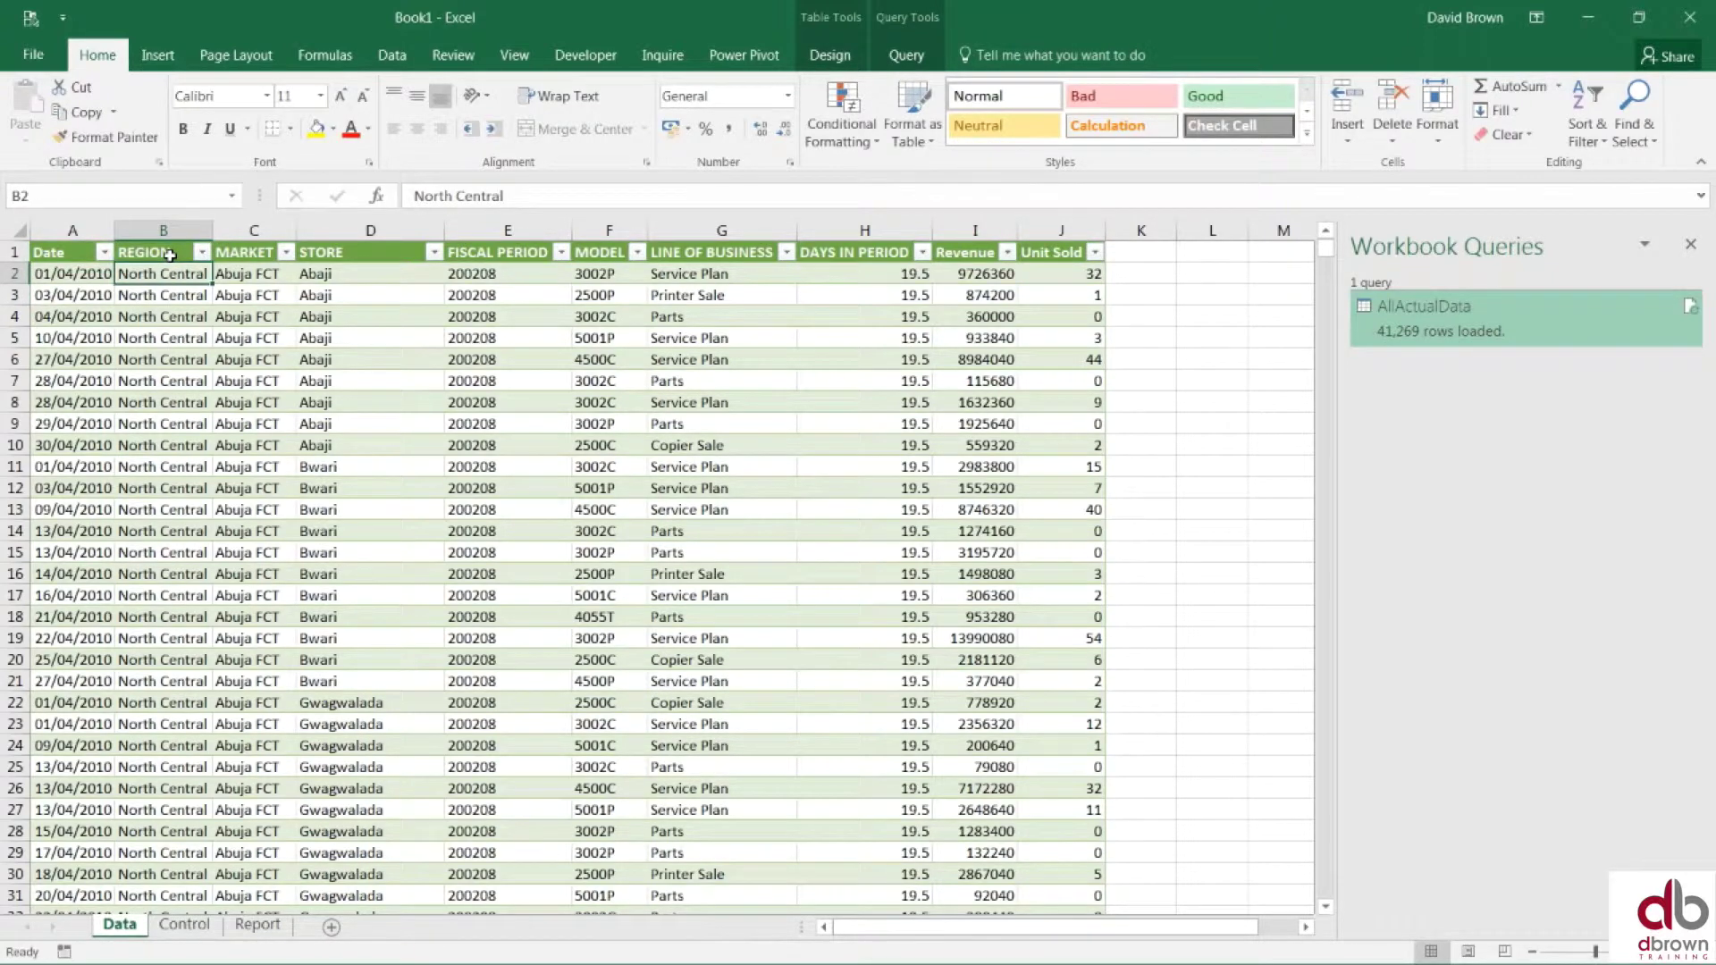
key("ctrl+shift+Down")
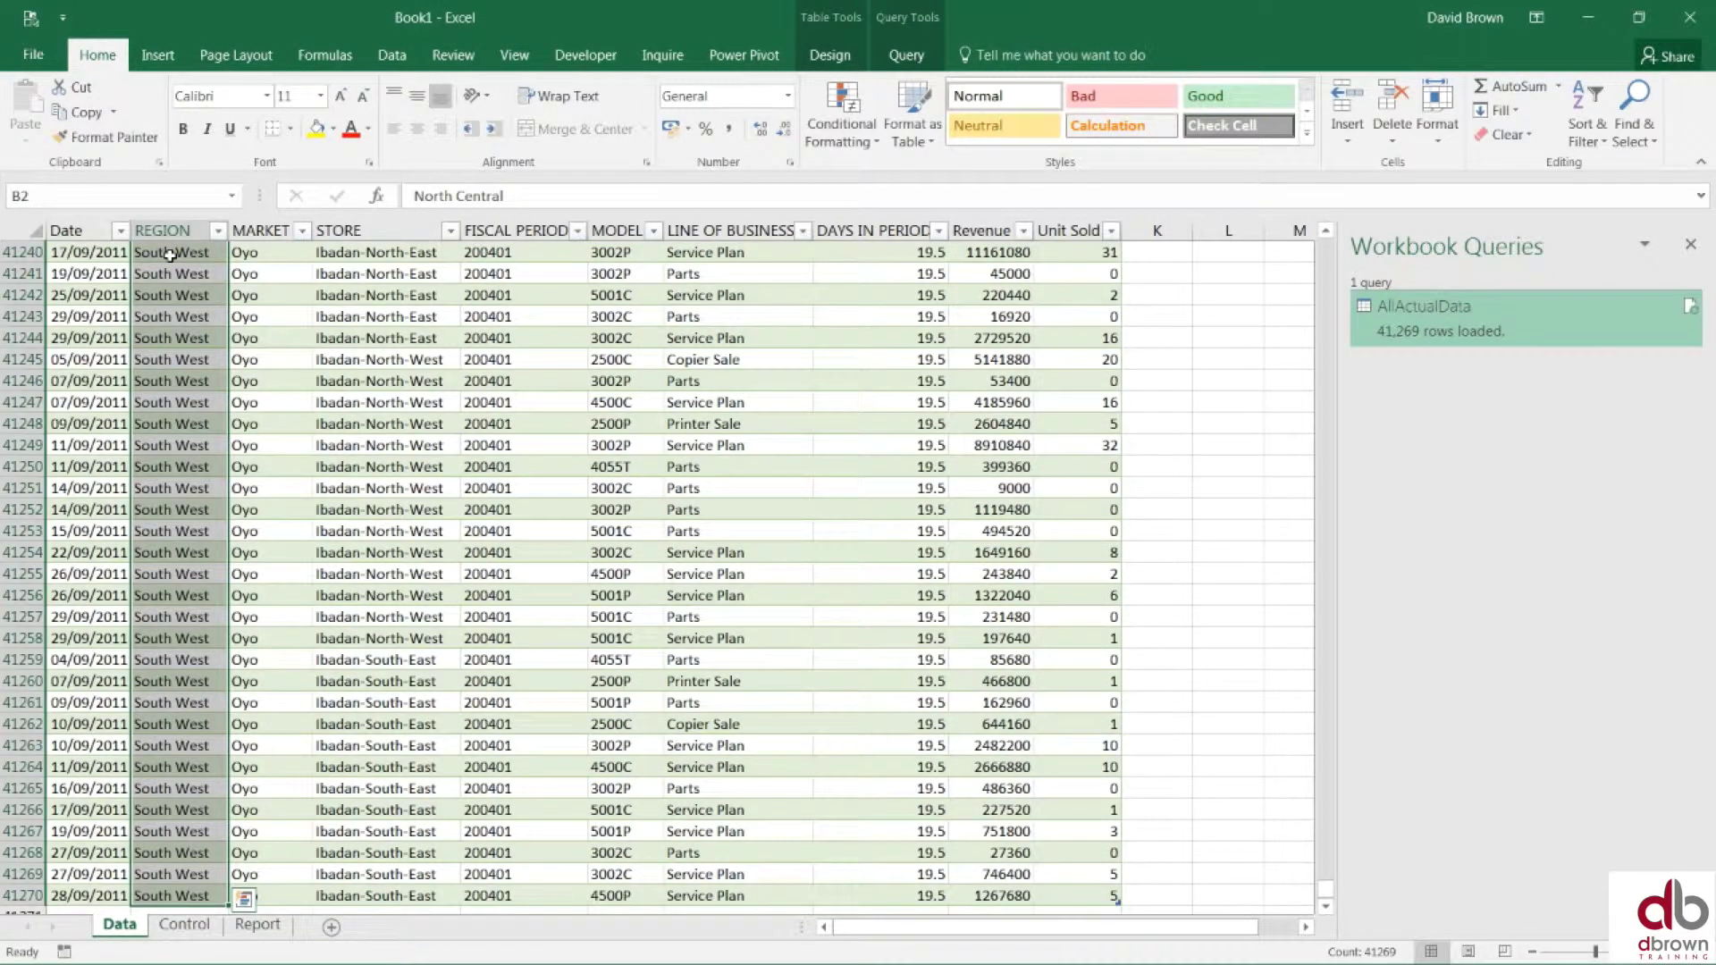
key("ctrl+c")
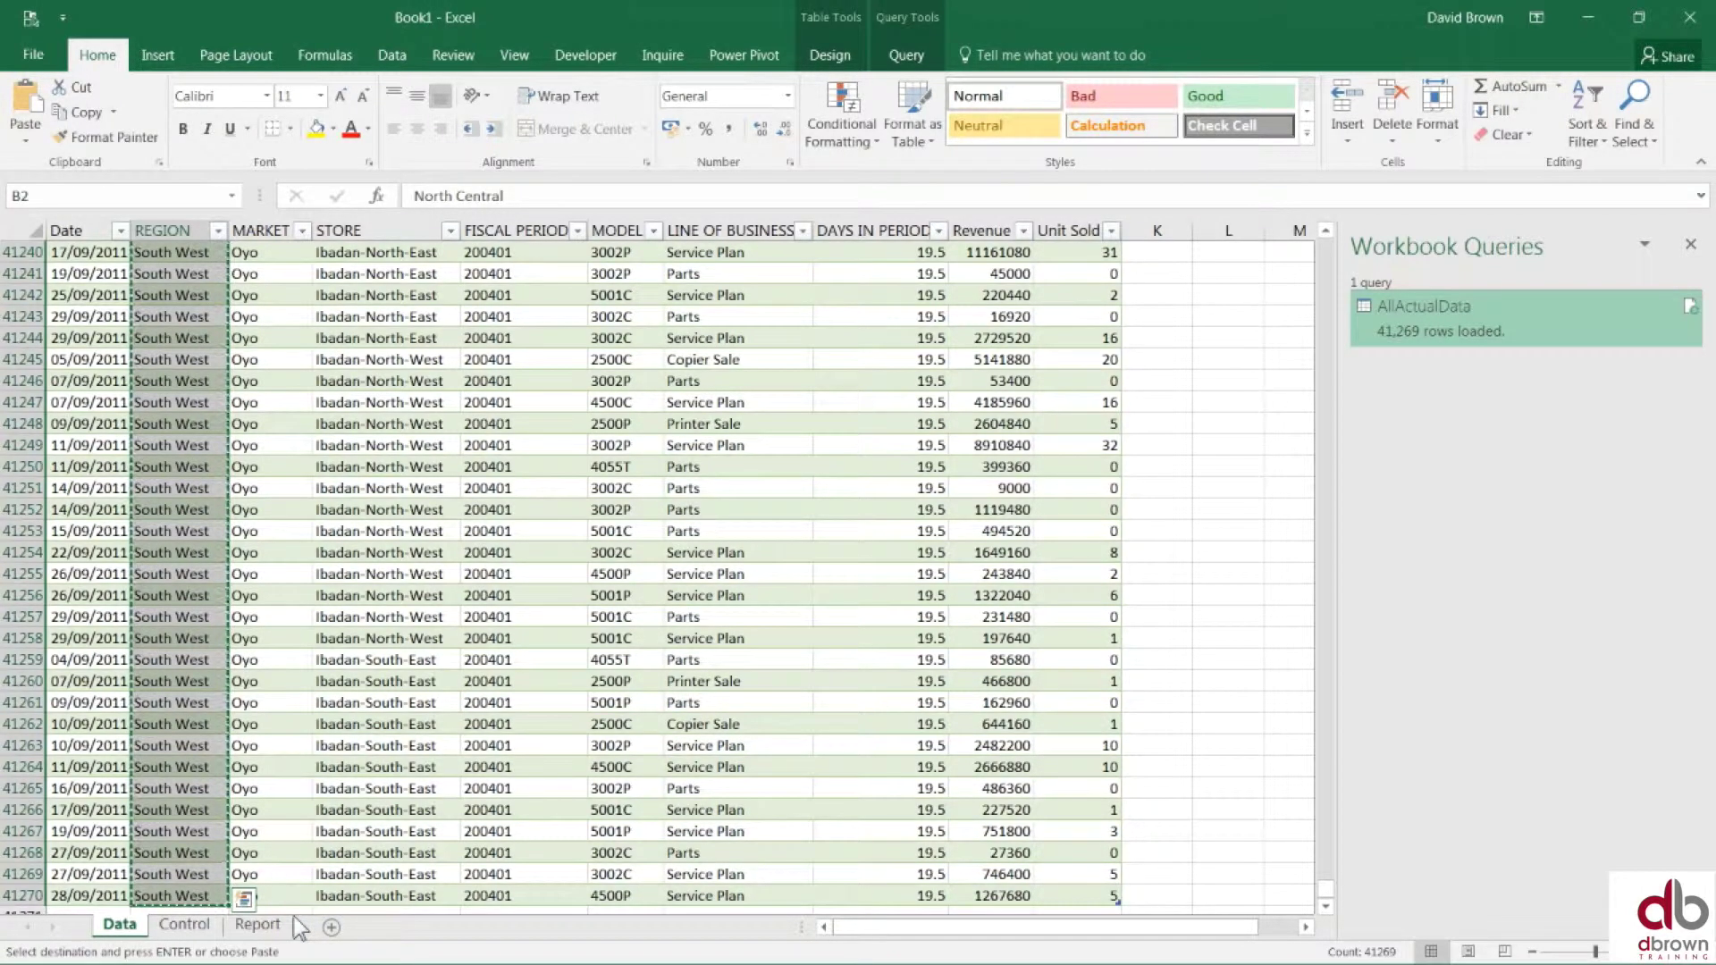
Step: Paste the region names as values into Report!A6
left_click(257, 924)
left_click(75, 359)
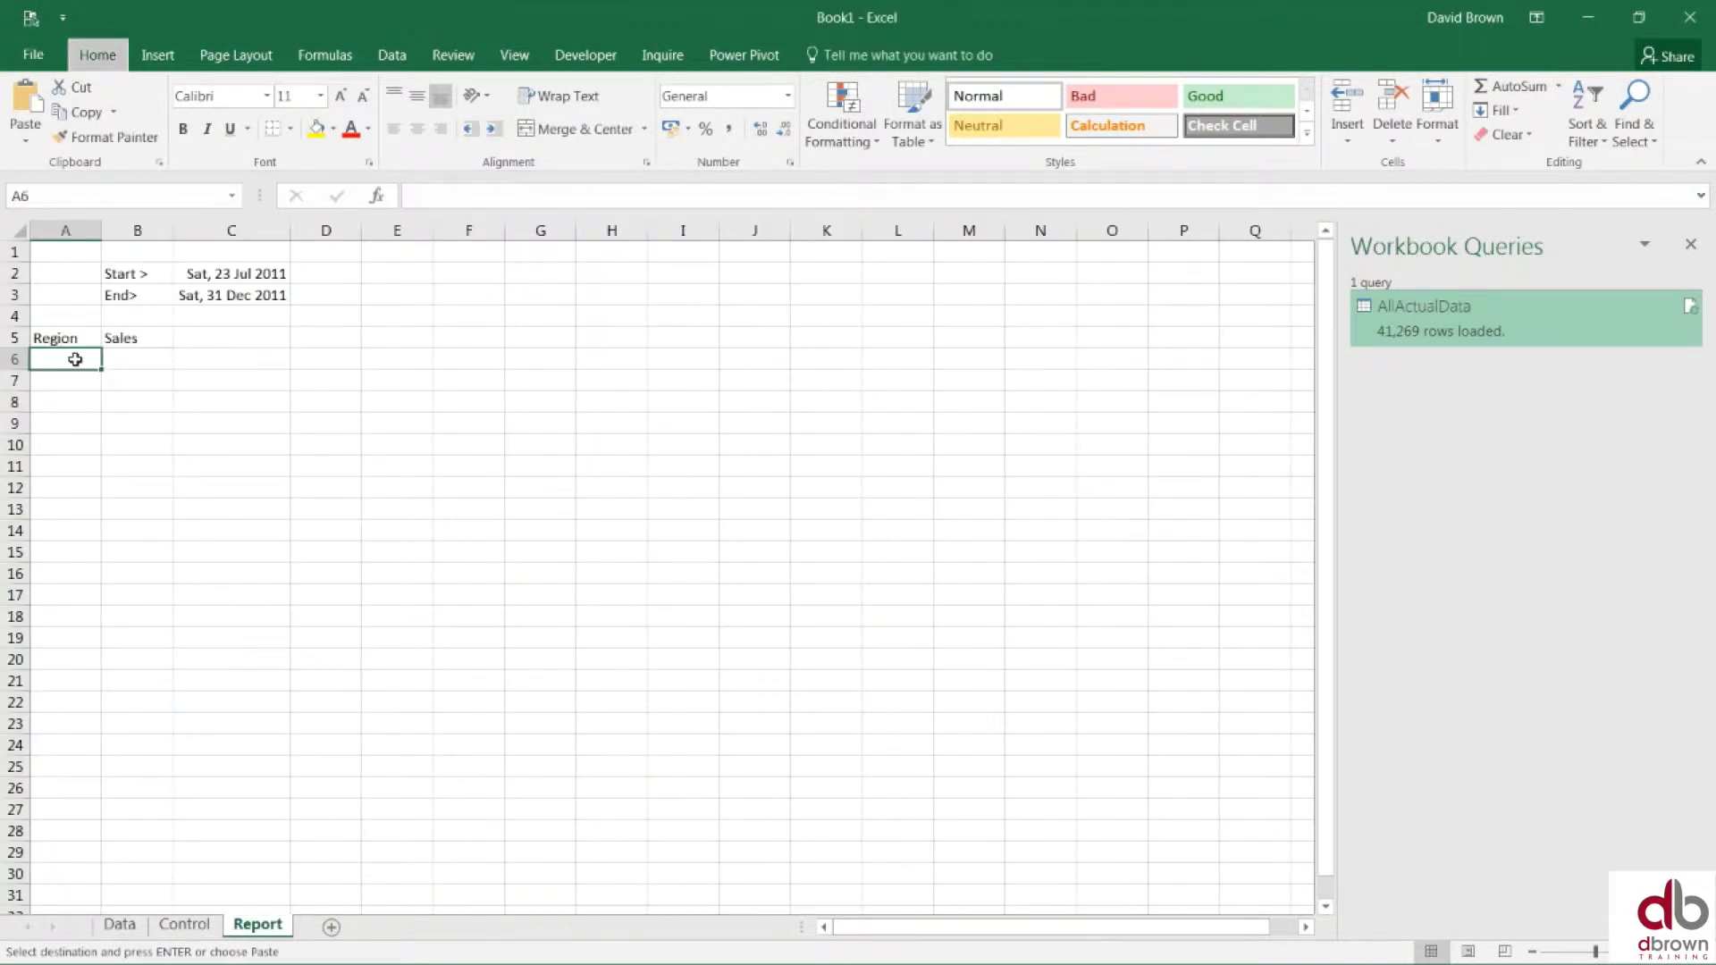
key("alt+e")
key("s")
key("v")
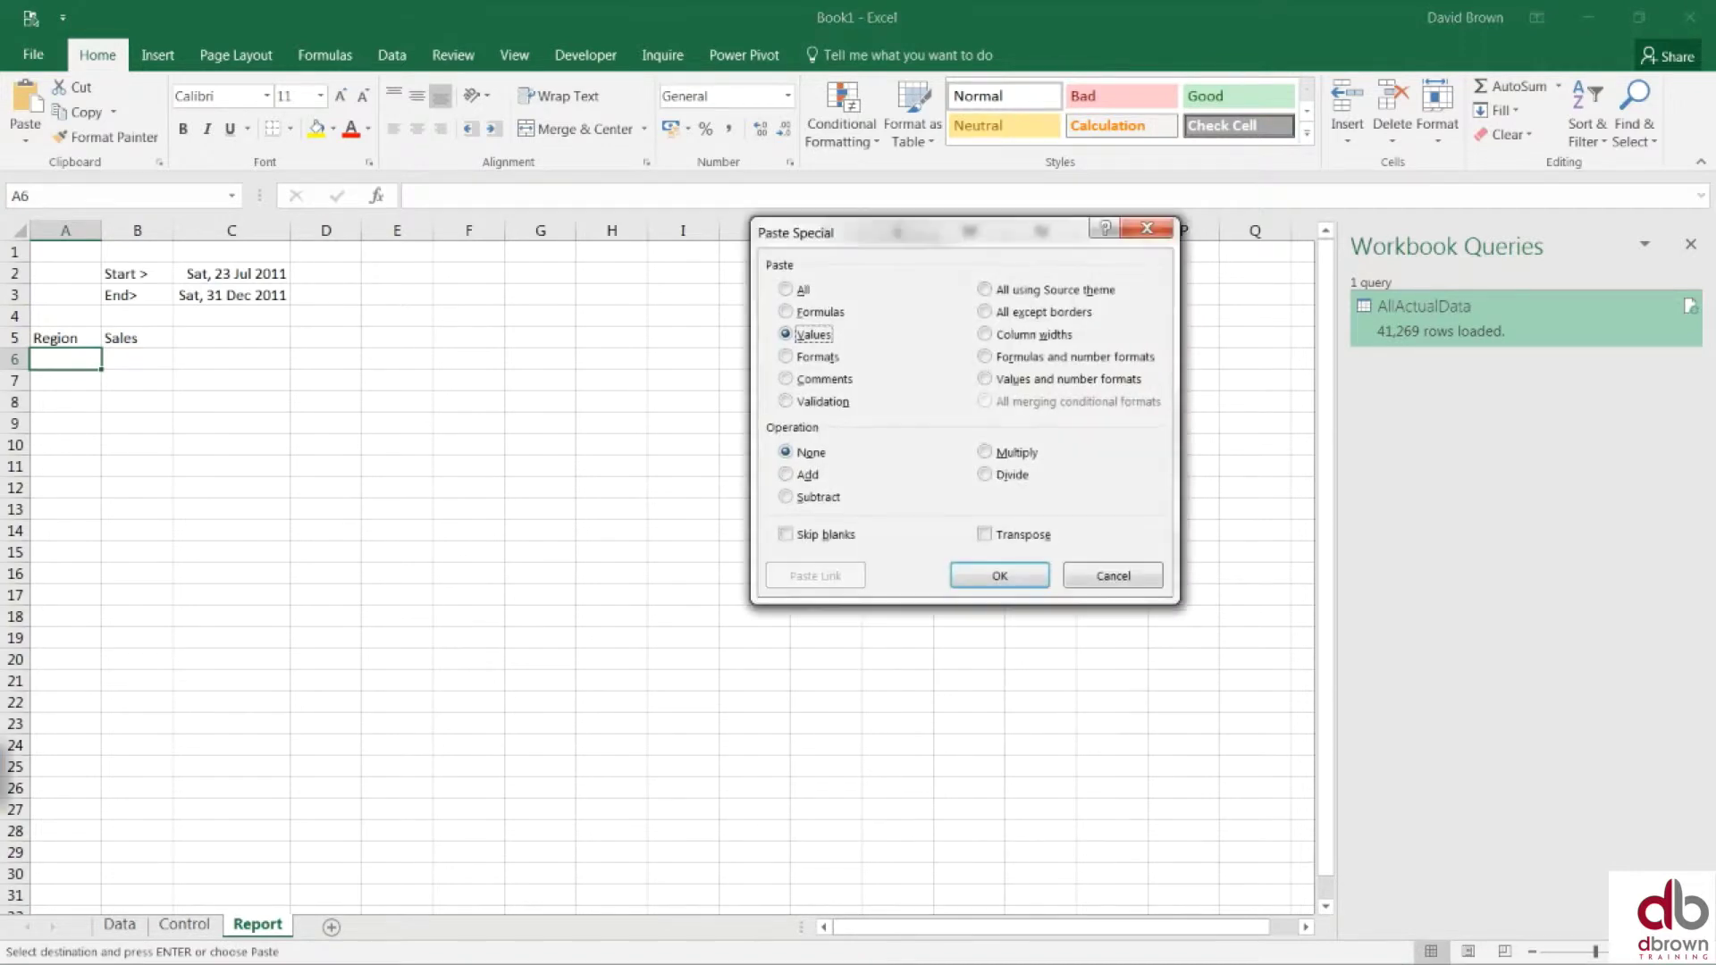
key("Return")
Step: Remove duplicates from the pasted region list, leaving six unique regions
left_click(391, 55)
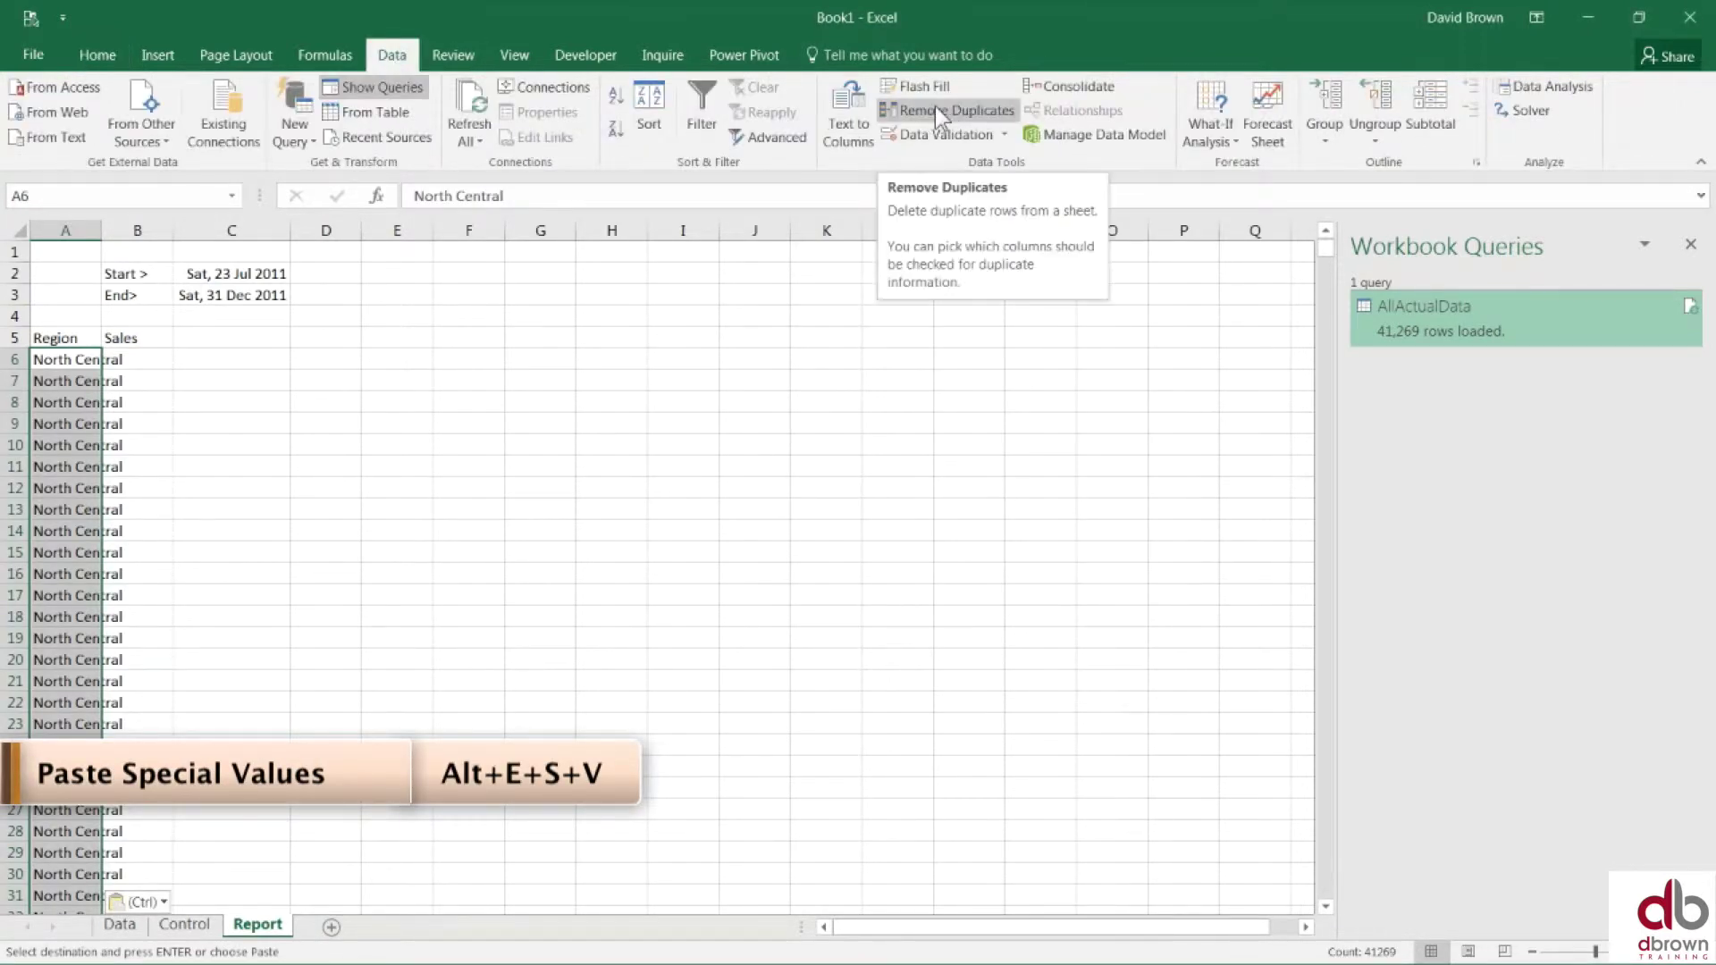
left_click(894, 110)
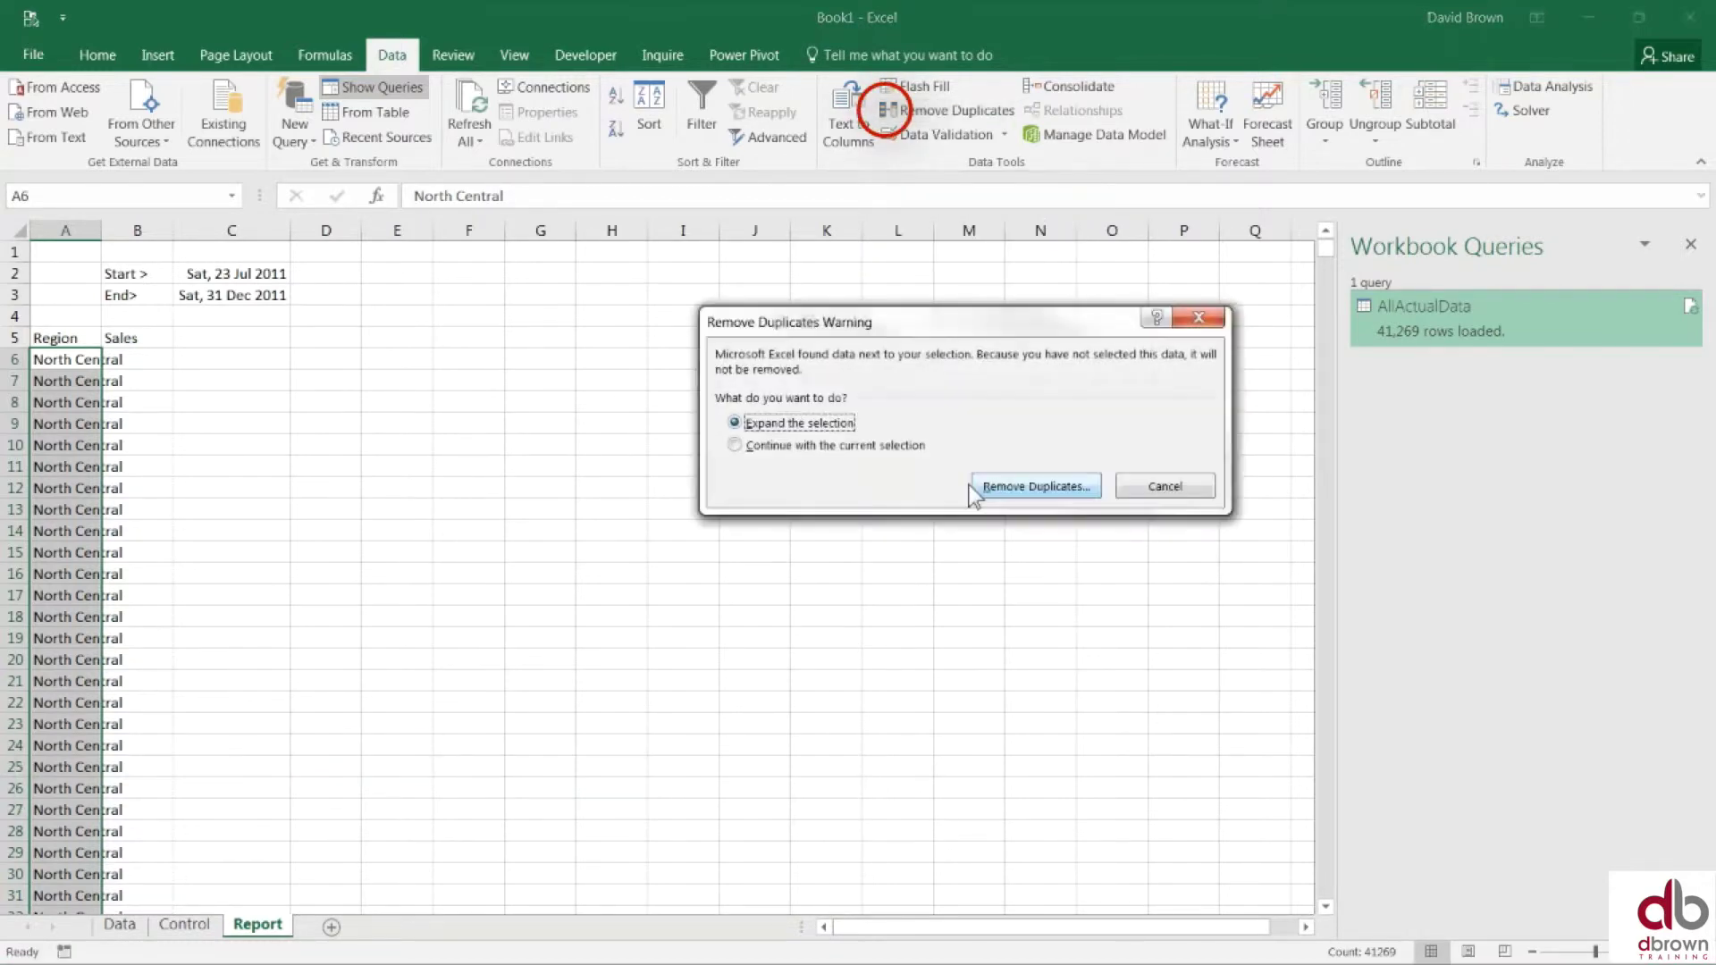
left_click(837, 446)
left_click(1035, 487)
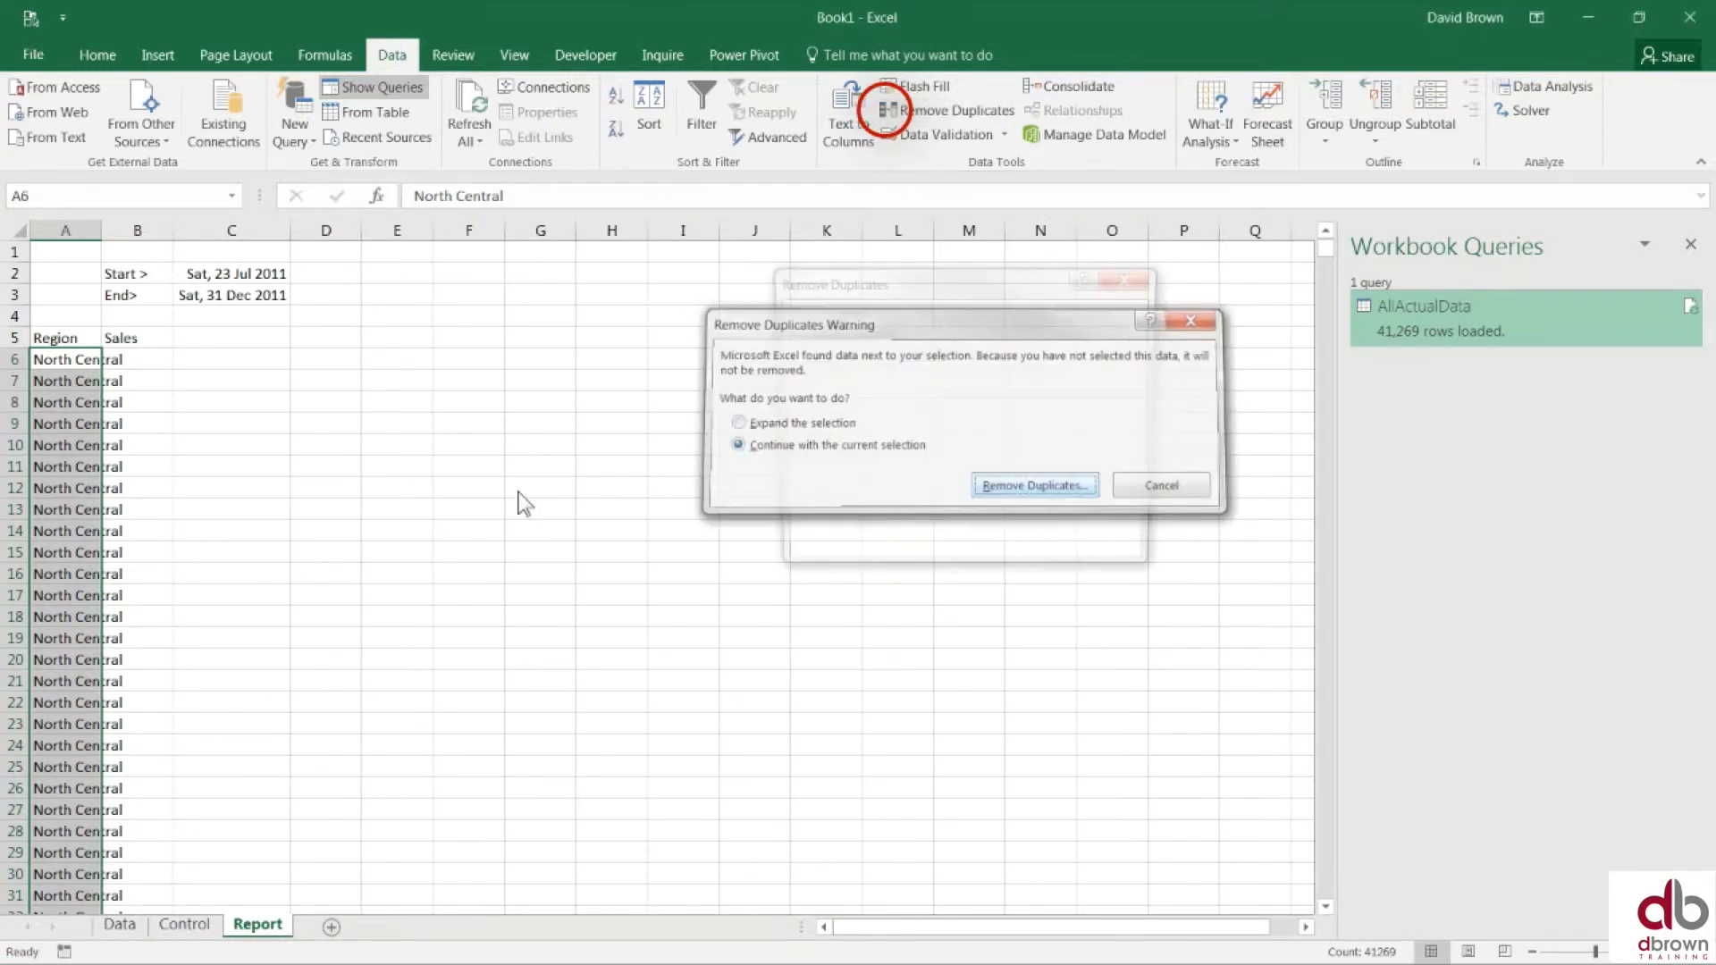
left_click(1026, 554)
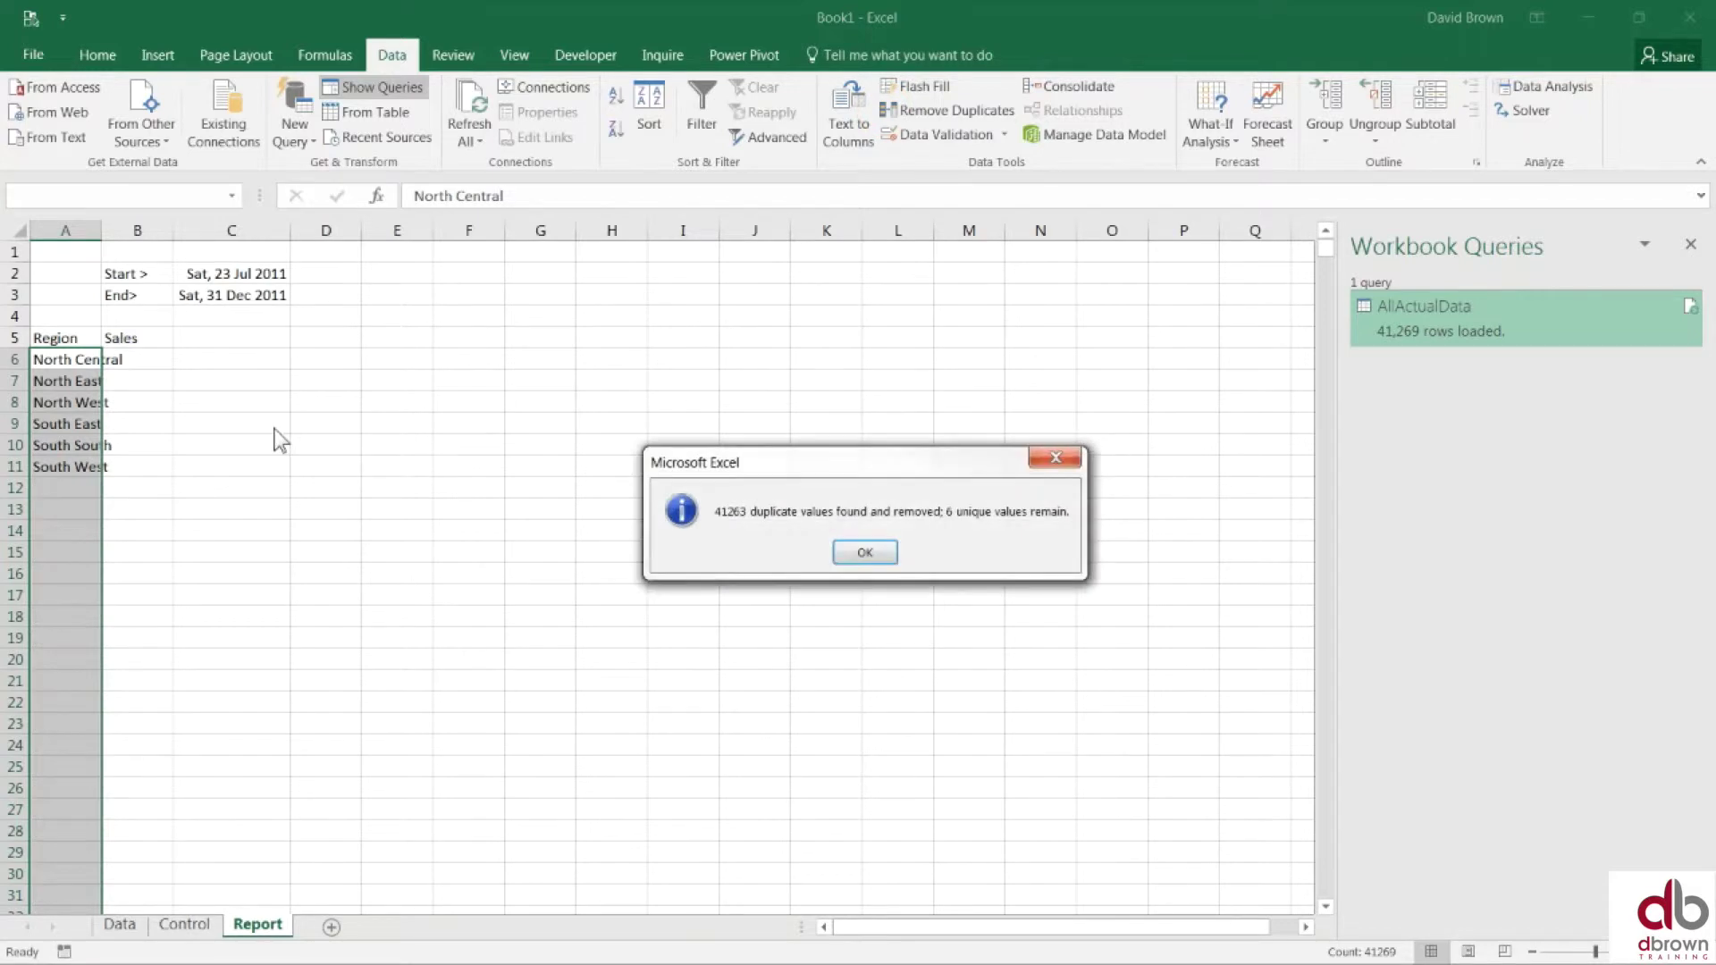
key("Return")
left_click(152, 403)
Step: Move the Region/Sales table to B7 and widen columns A and B
left_click_drag(102, 231, 121, 230)
left_click_drag(66, 338, 266, 527)
left_click(280, 480)
left_click_drag(193, 230, 219, 230)
Step: Check the region name and Start/End links, then select the North Central Sales cell
left_click(308, 406)
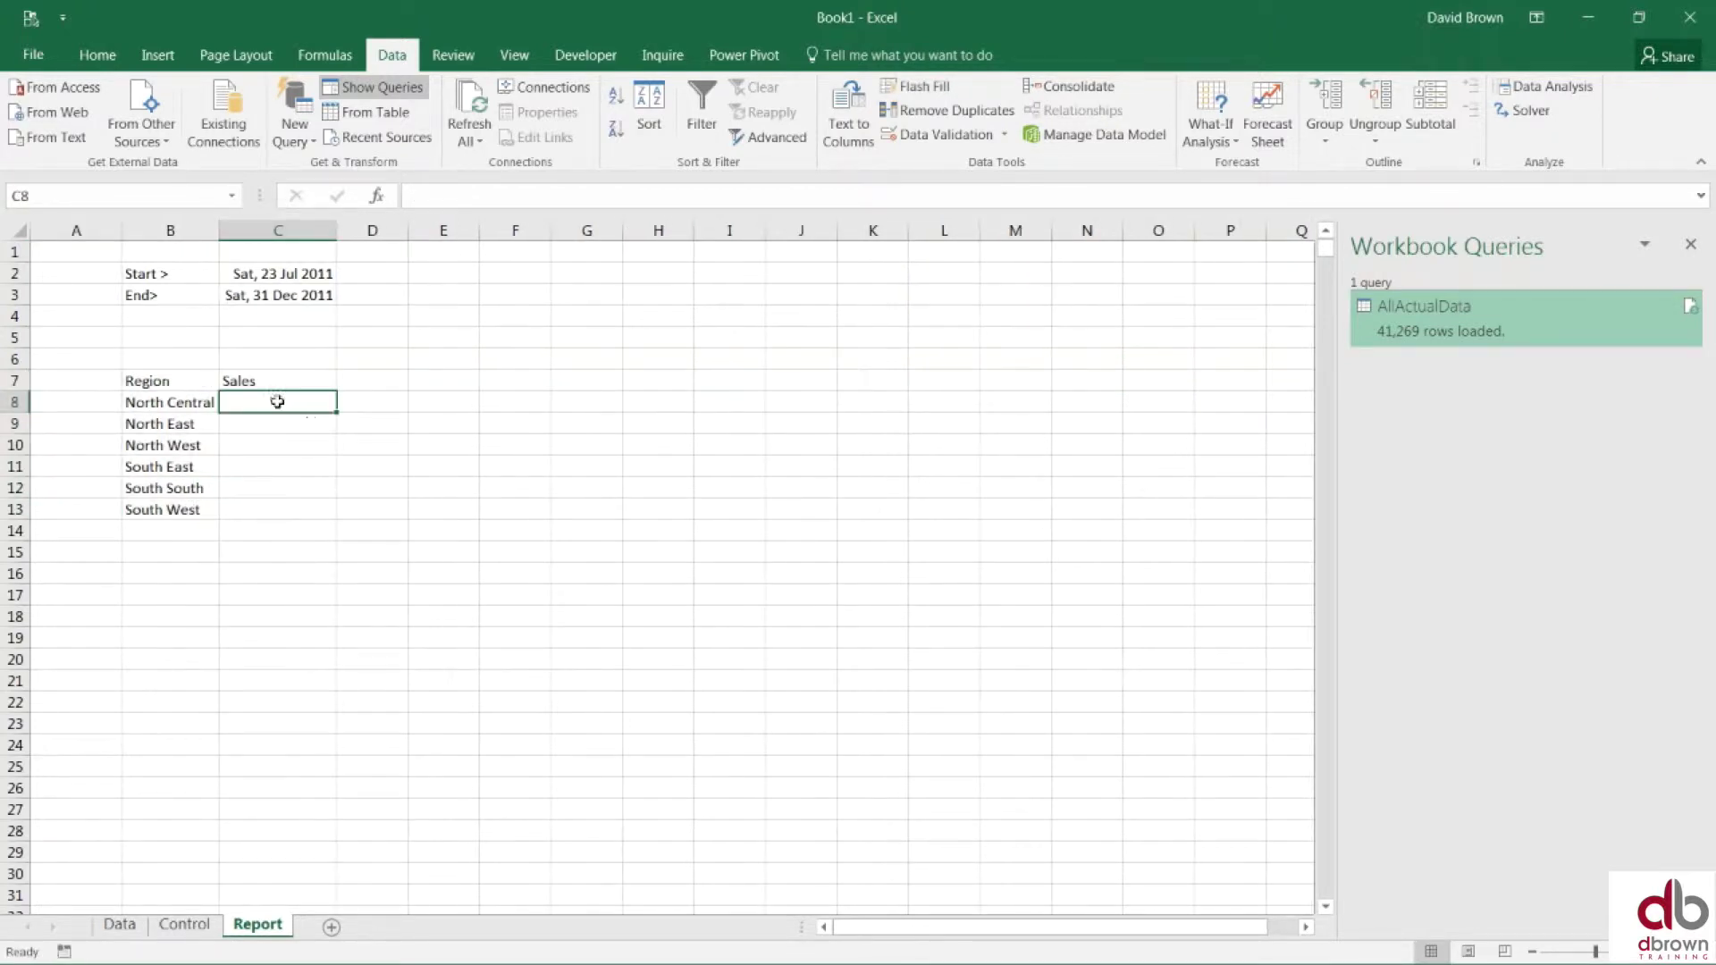
left_click(182, 402)
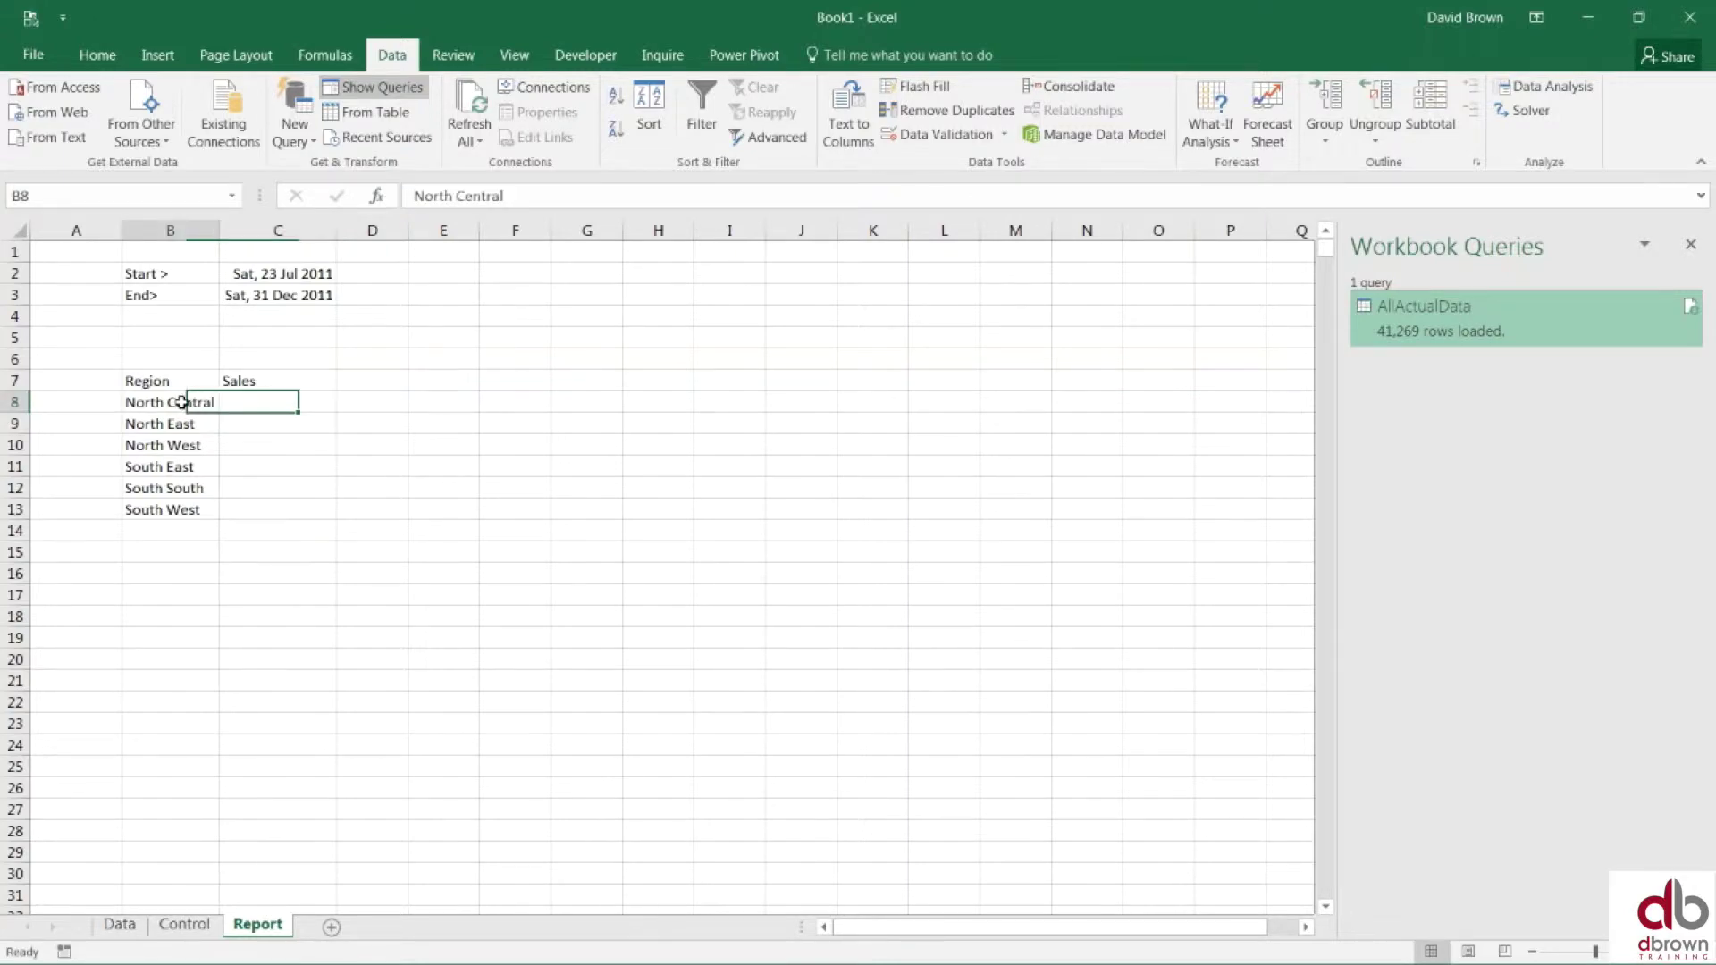
left_click(278, 273)
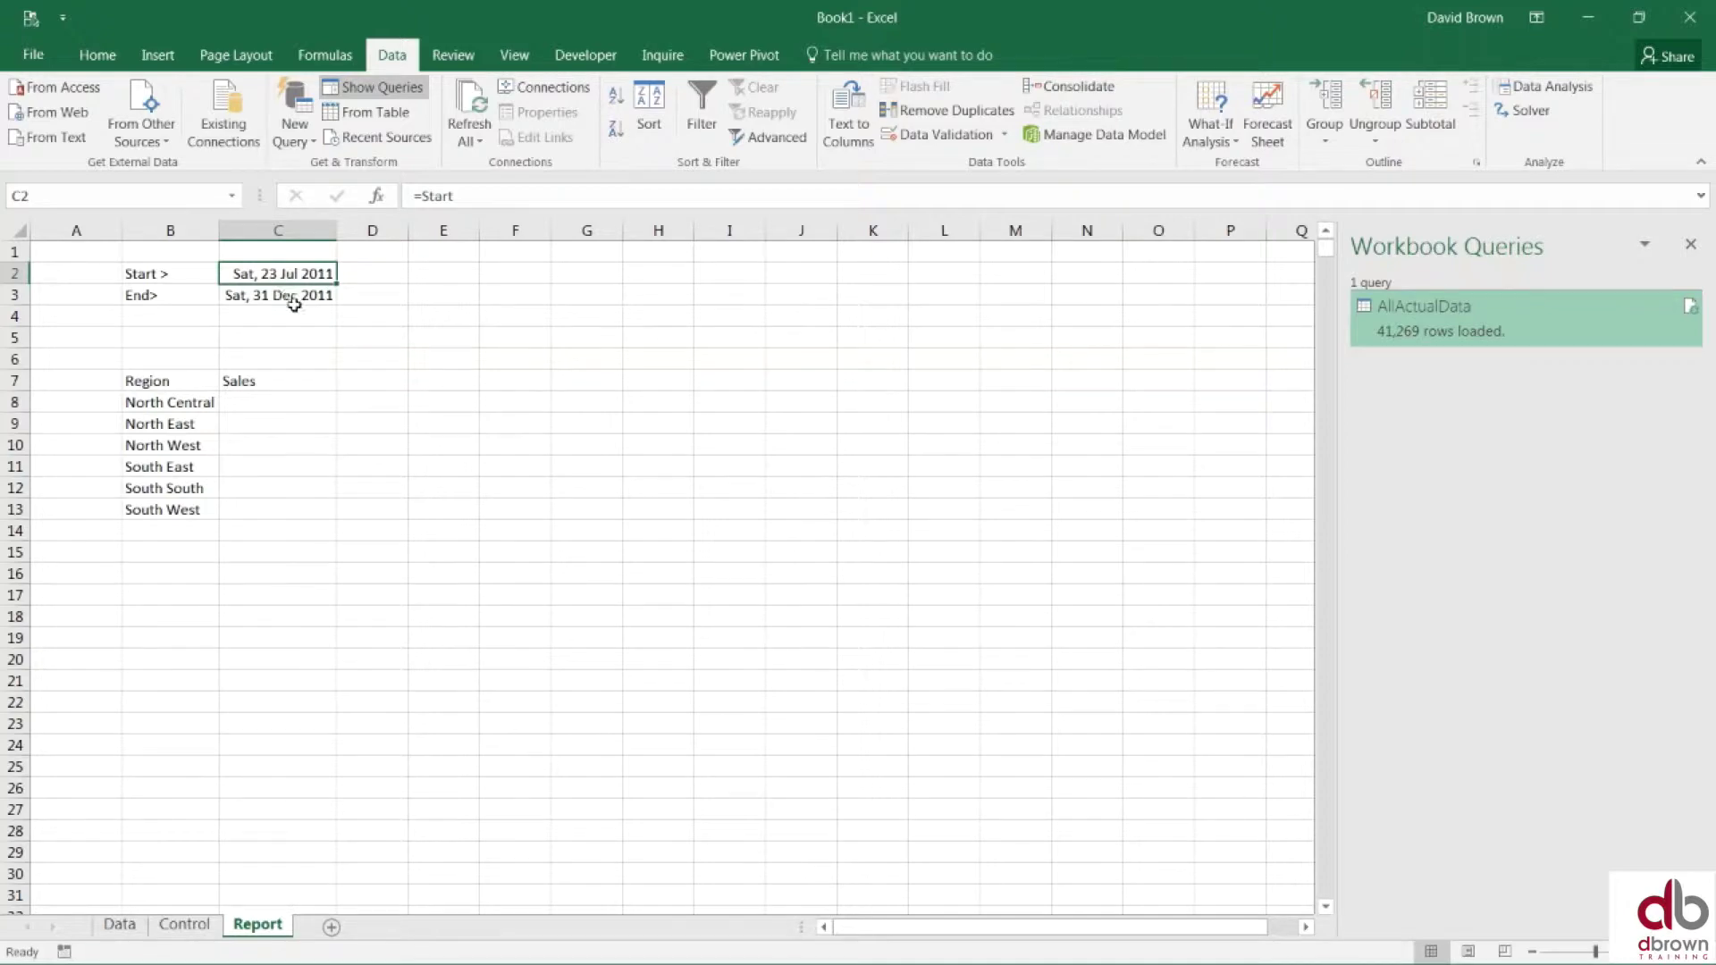
left_click(307, 296)
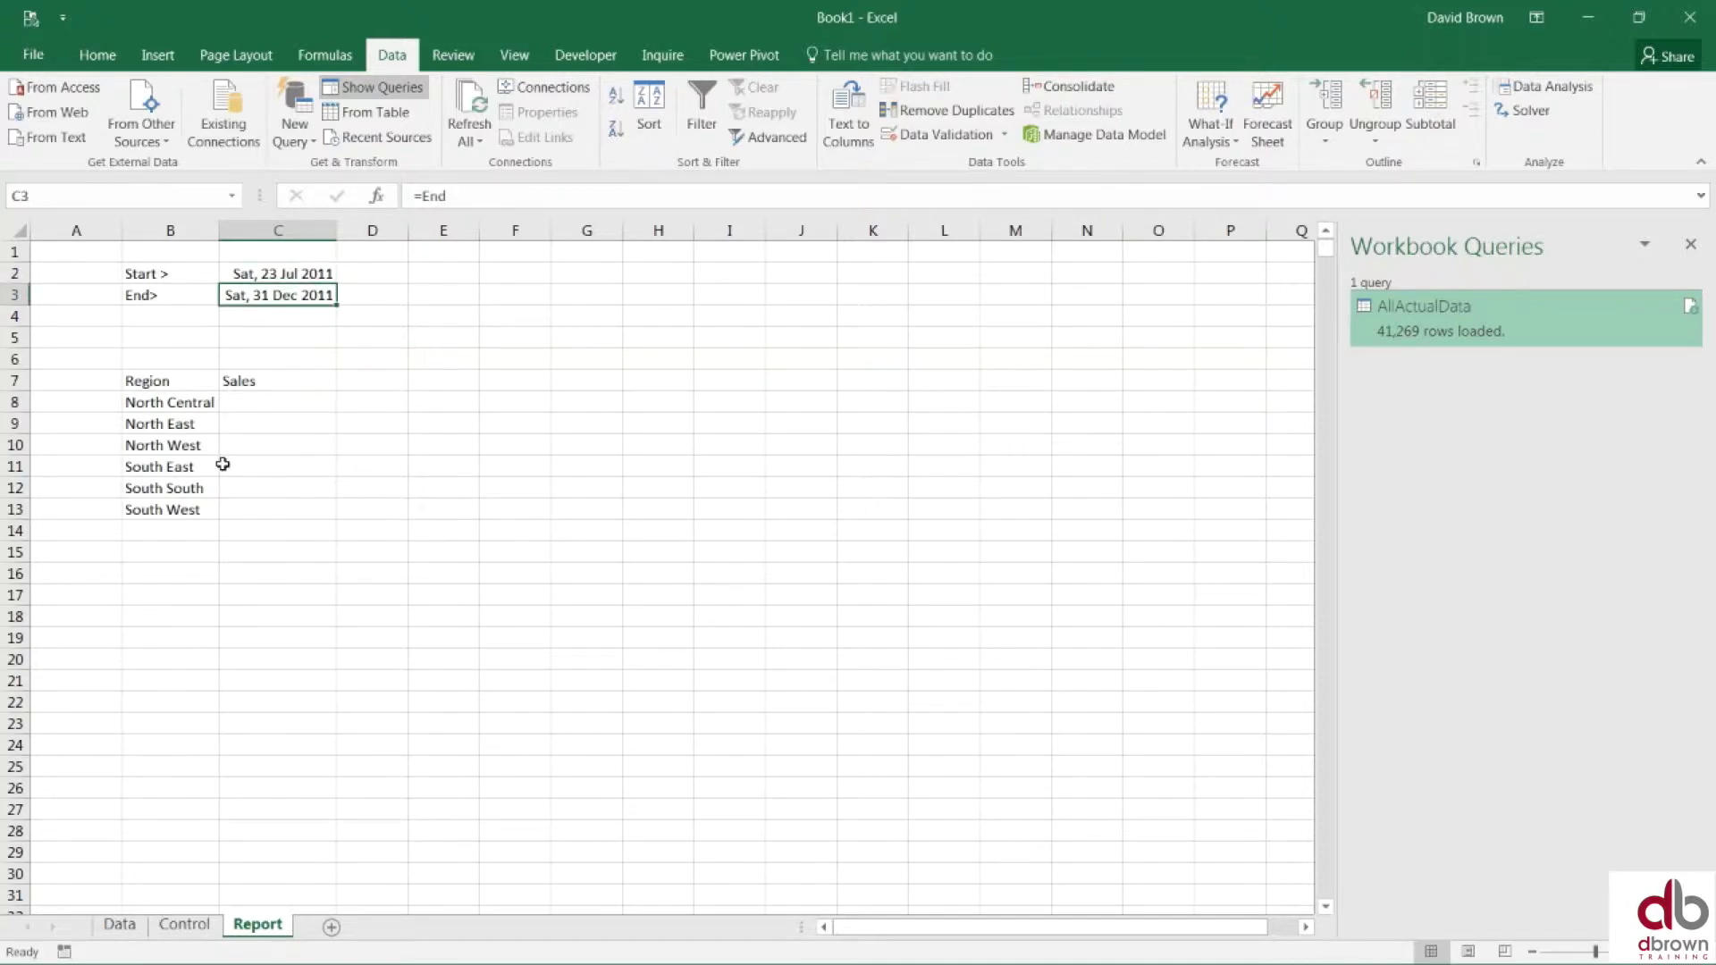
left_click_drag(283, 402, 285, 511)
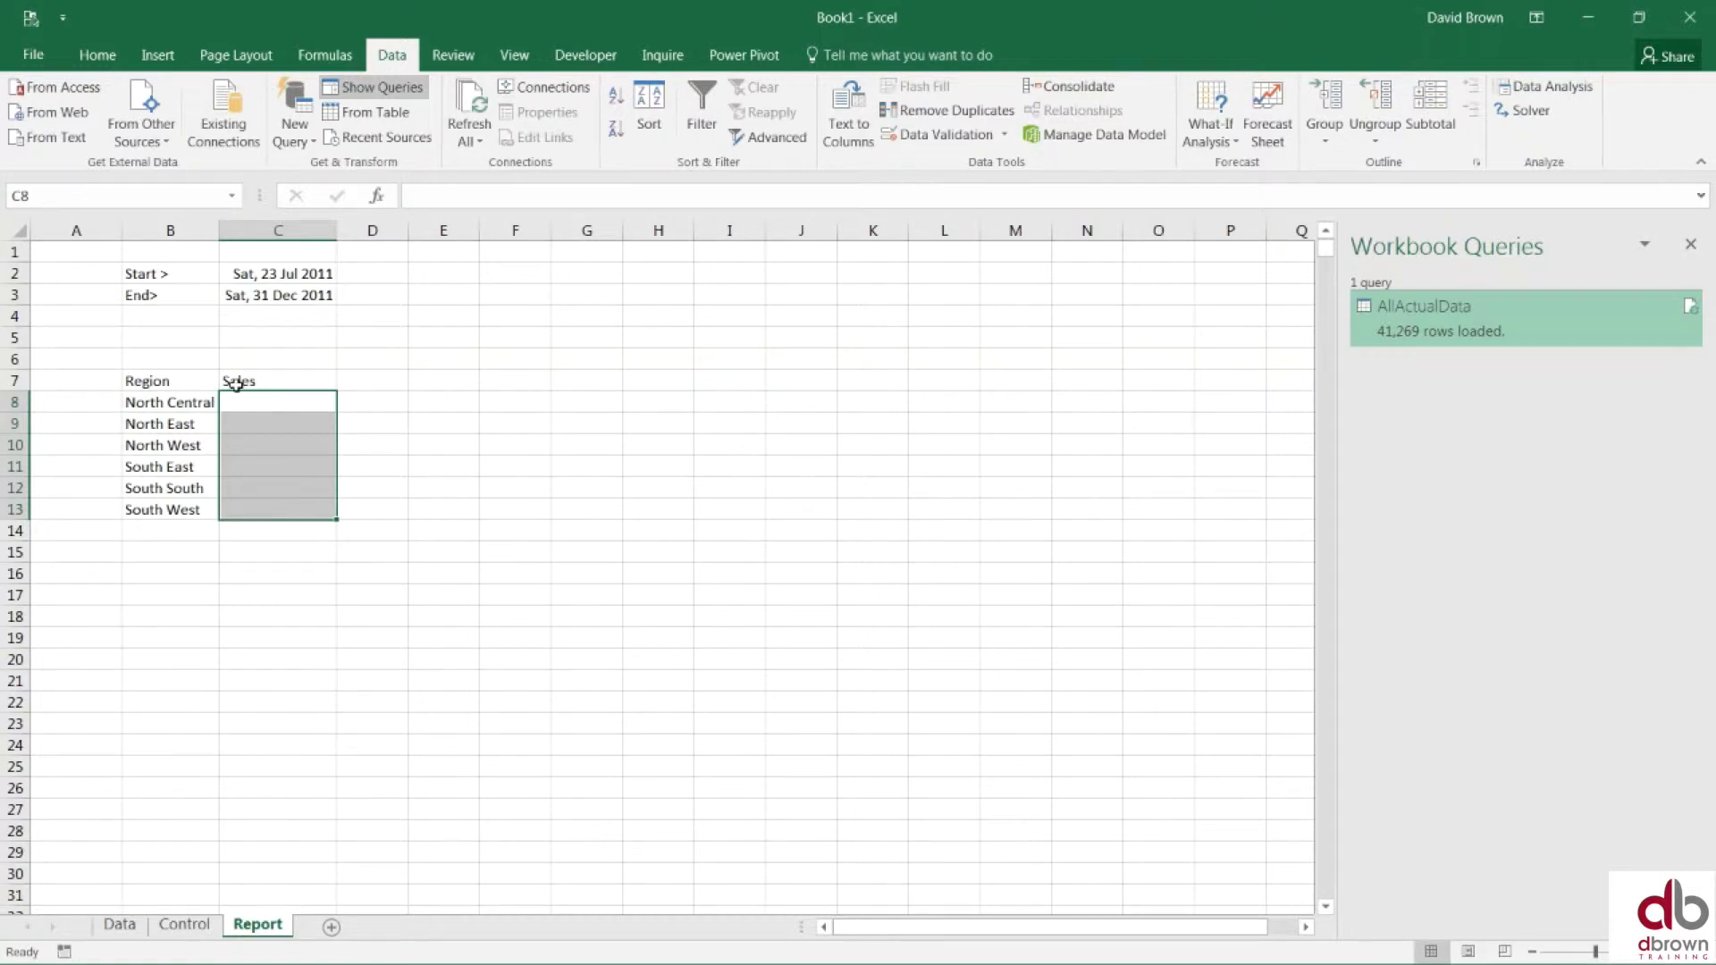
left_click(268, 402)
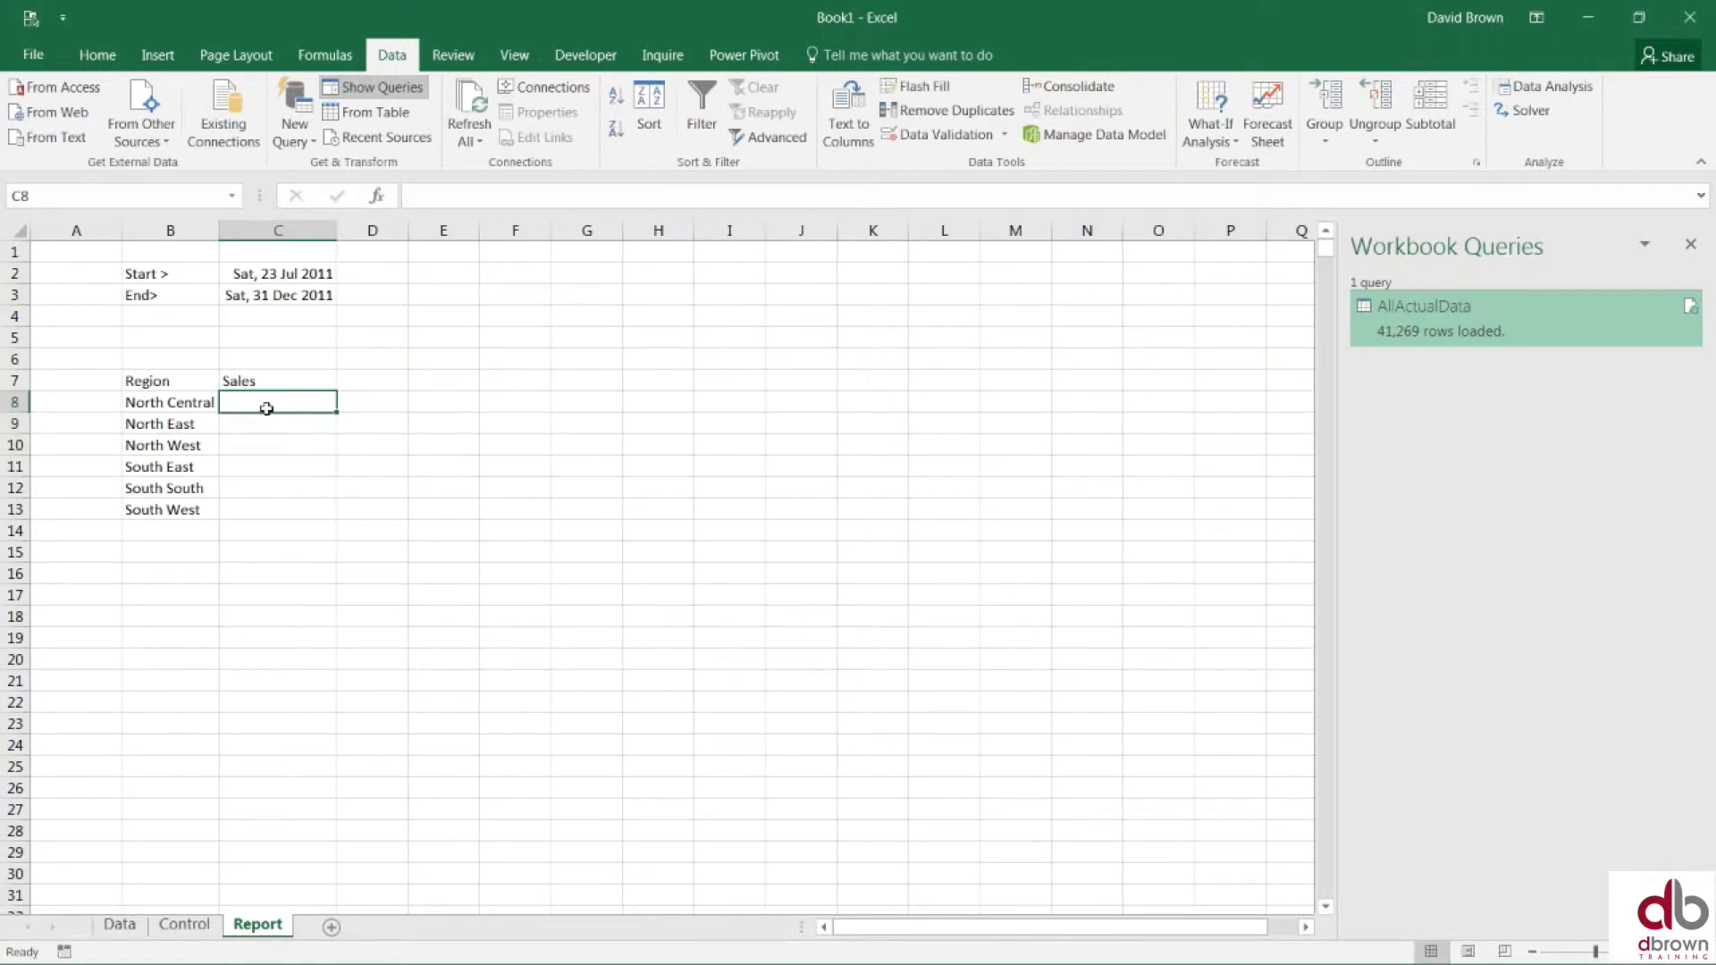
Step: Start a =SUMIFS formula in C8 and open its Function Arguments window
key("F2")
type("=su")
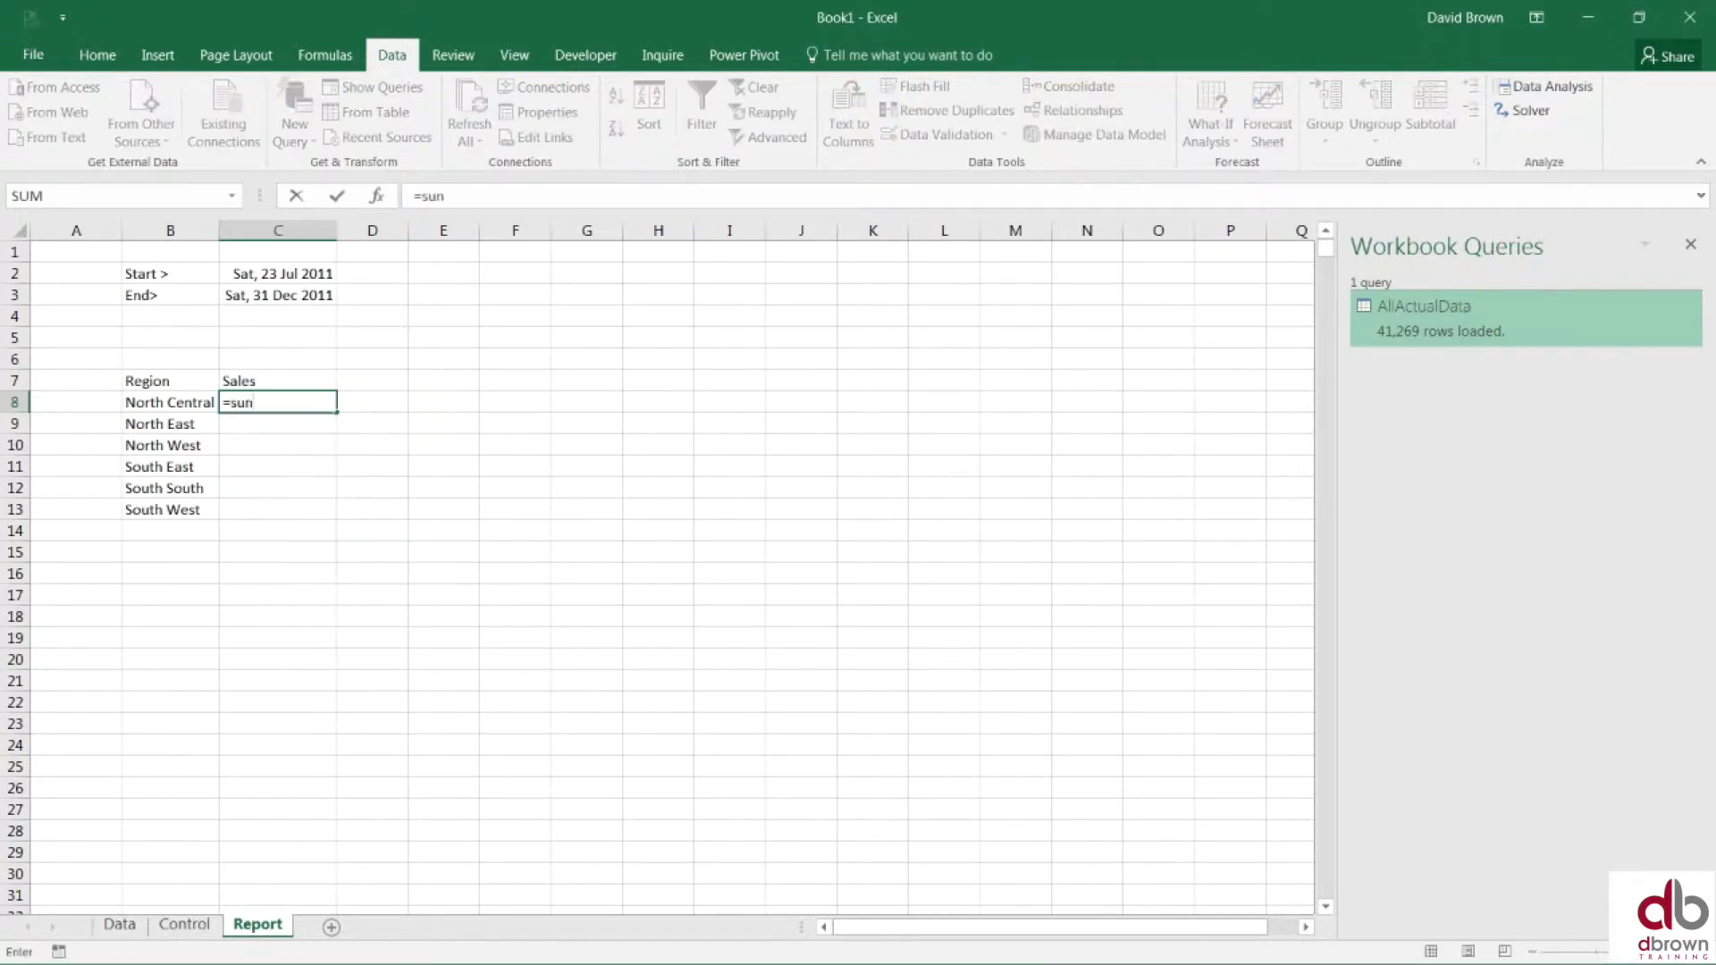
type("mifs")
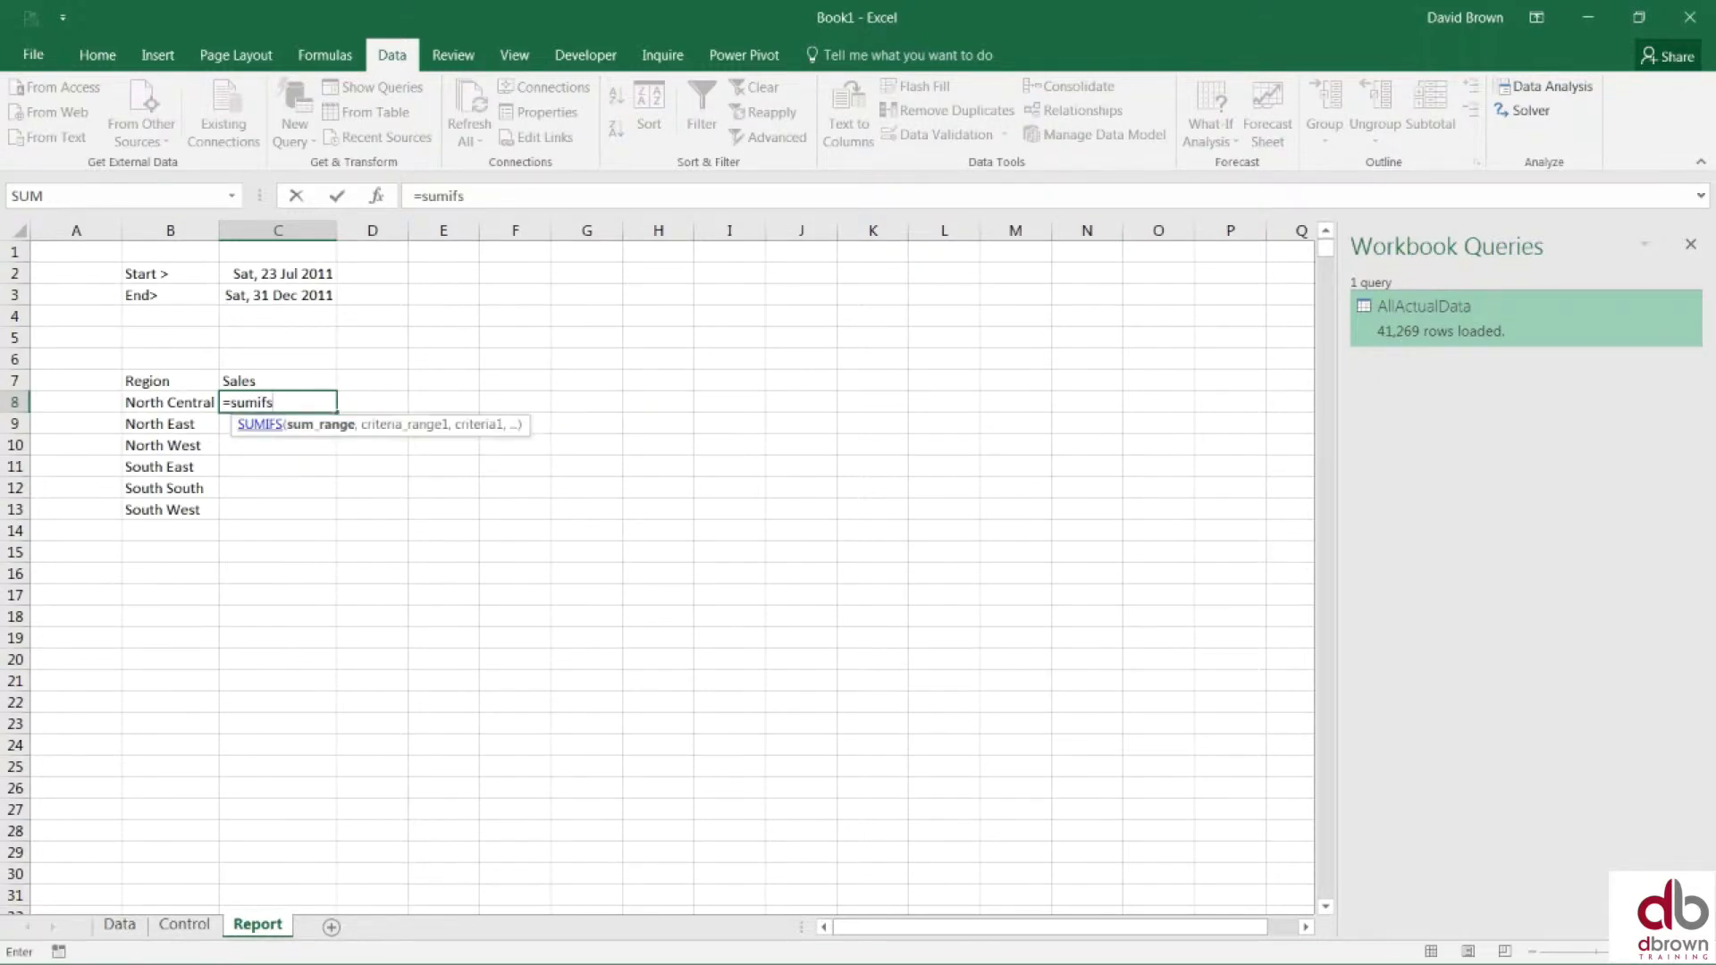
key("Tab")
key("ctrl+a")
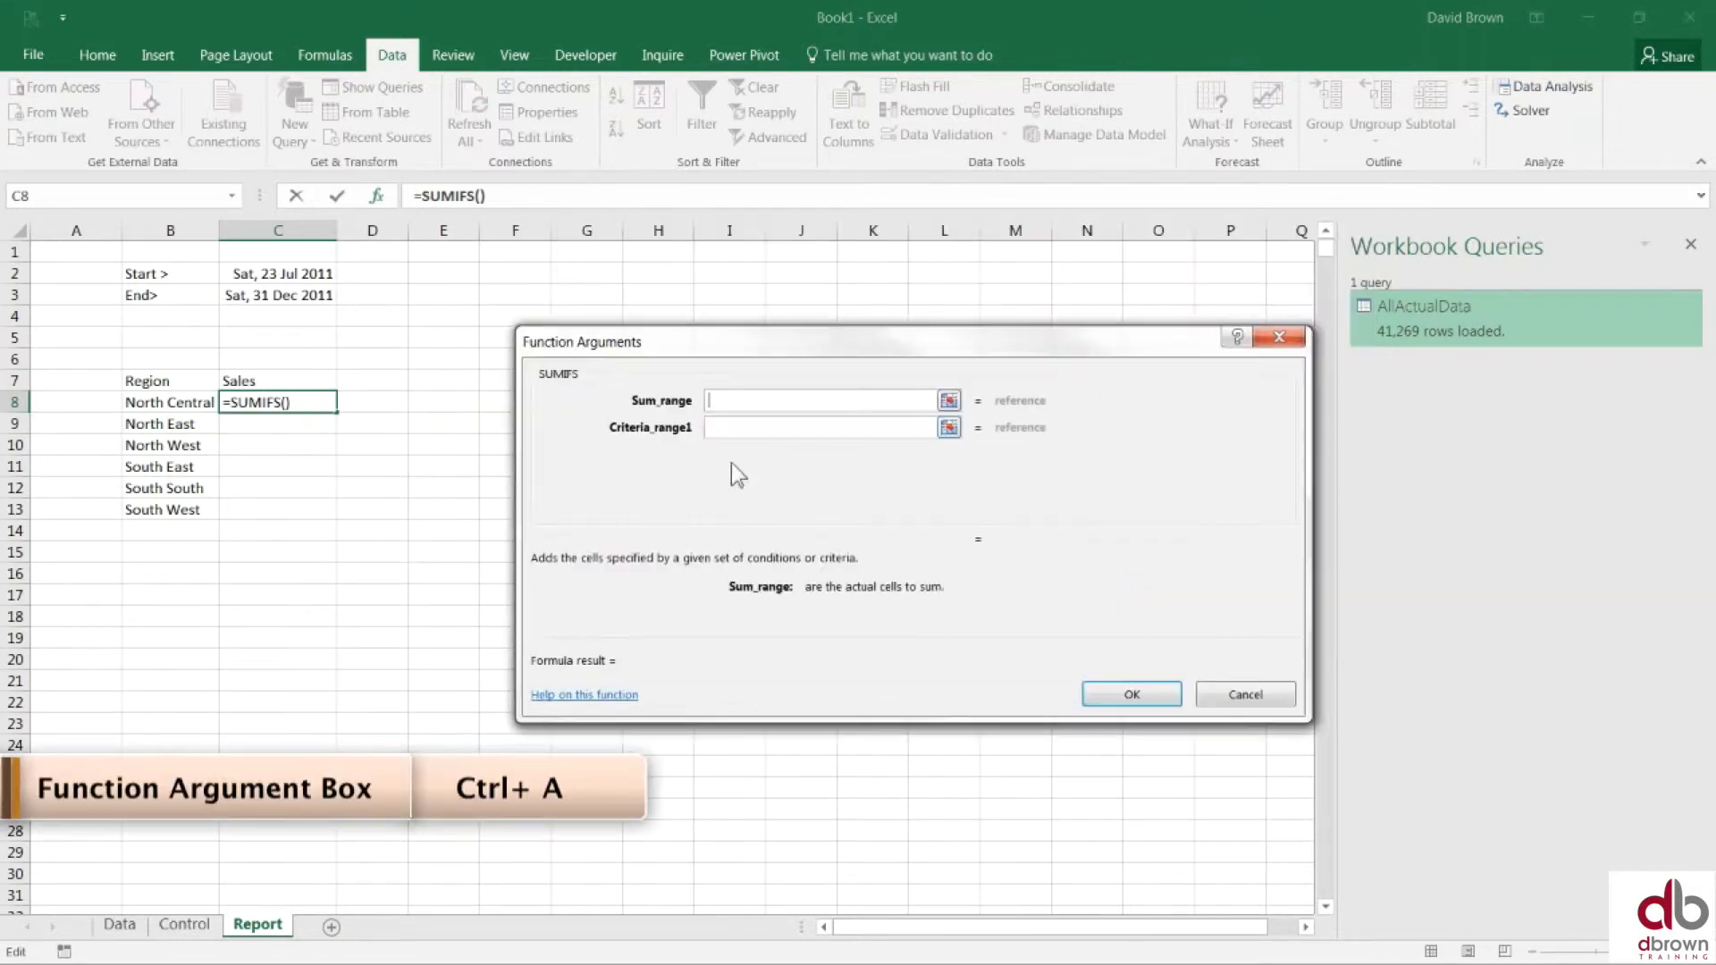
left_click(732, 464)
key("Tab")
key("Tab")
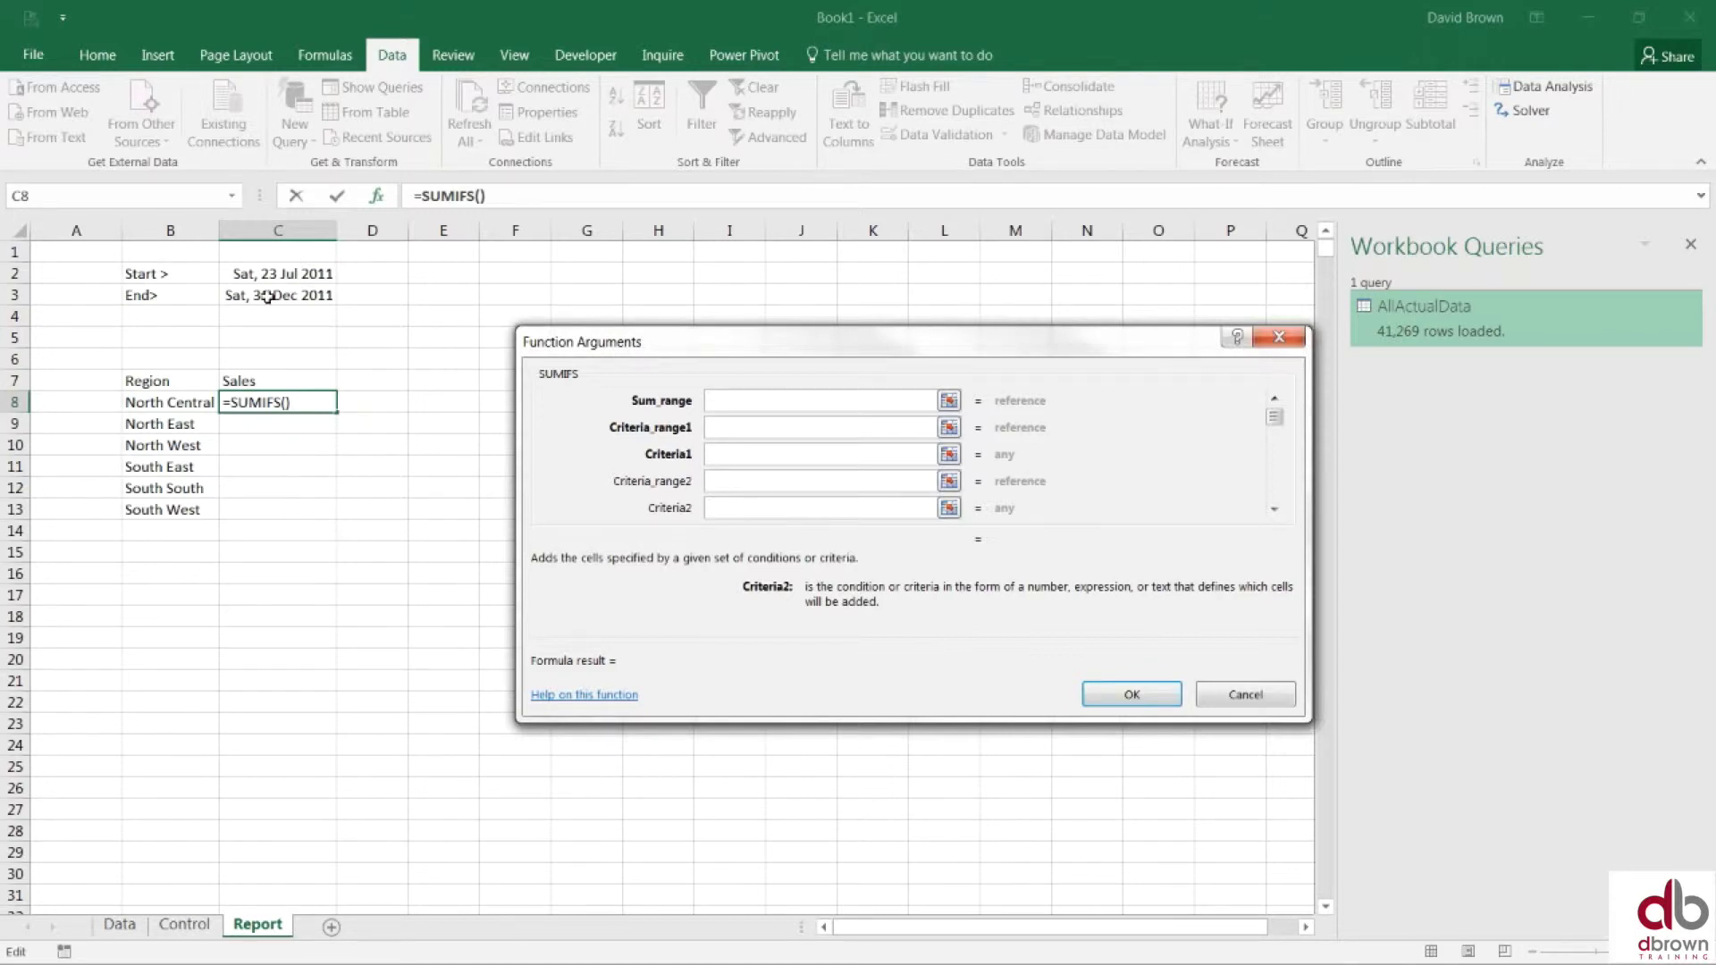
Step: Set the SUMIFS Sum_range to the AllActualData[Revenue] column on the Data sheet
left_click(727, 401)
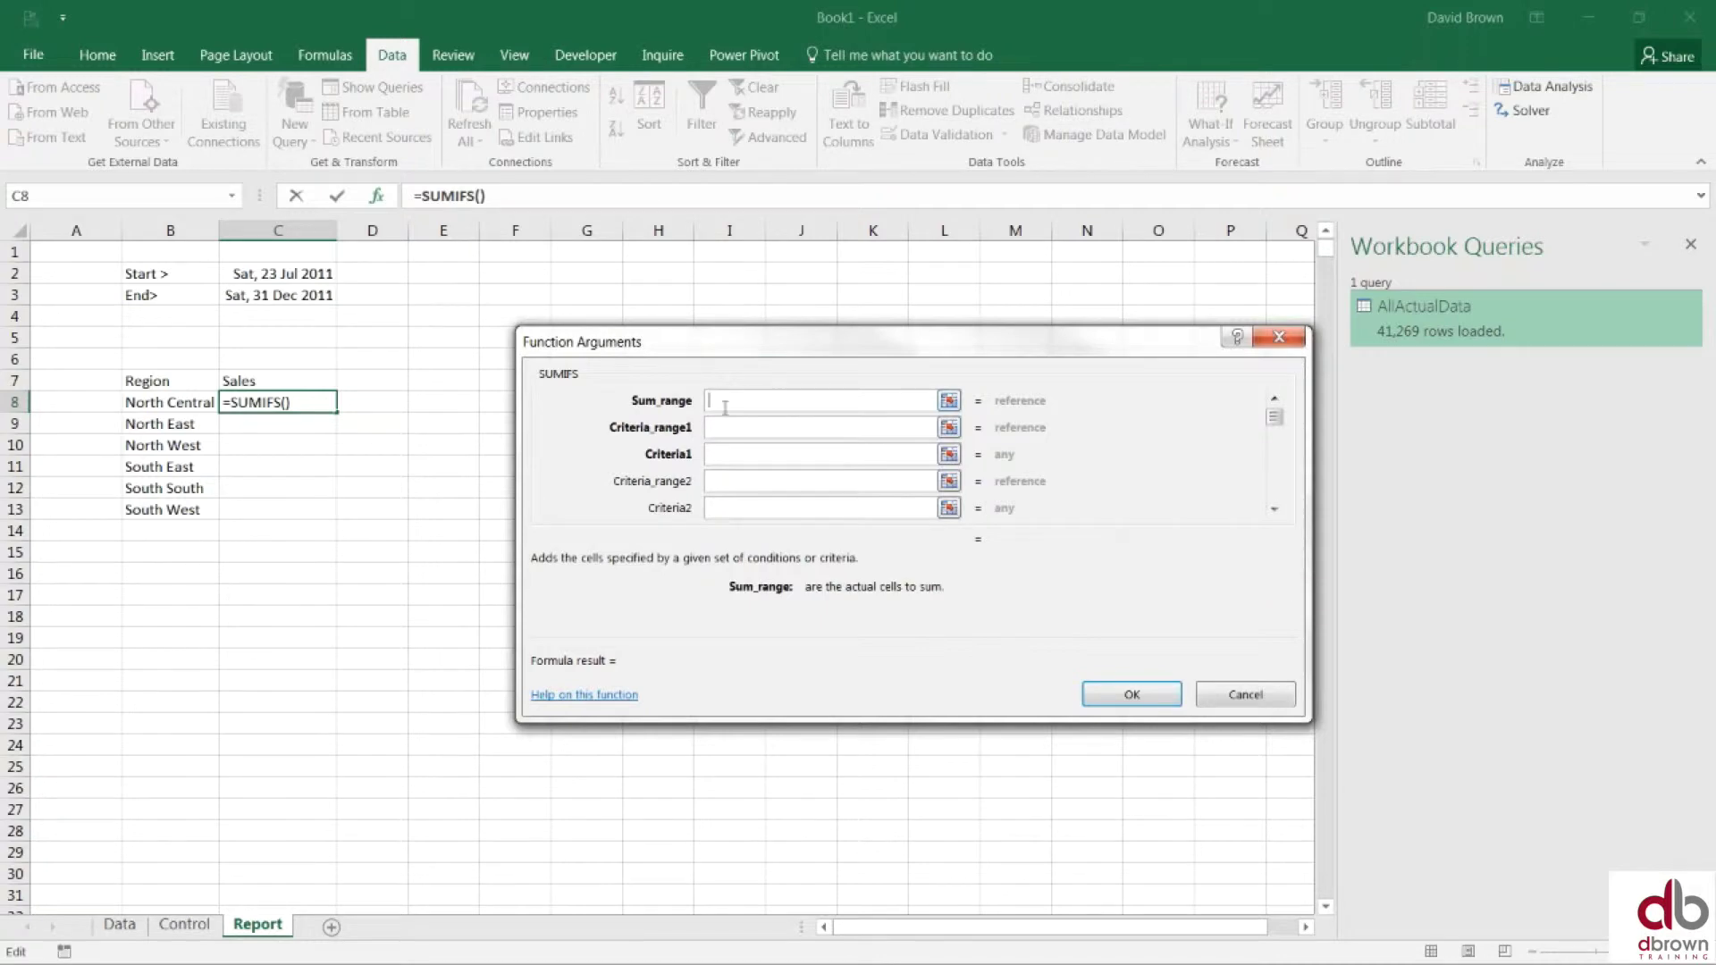
left_click(120, 925)
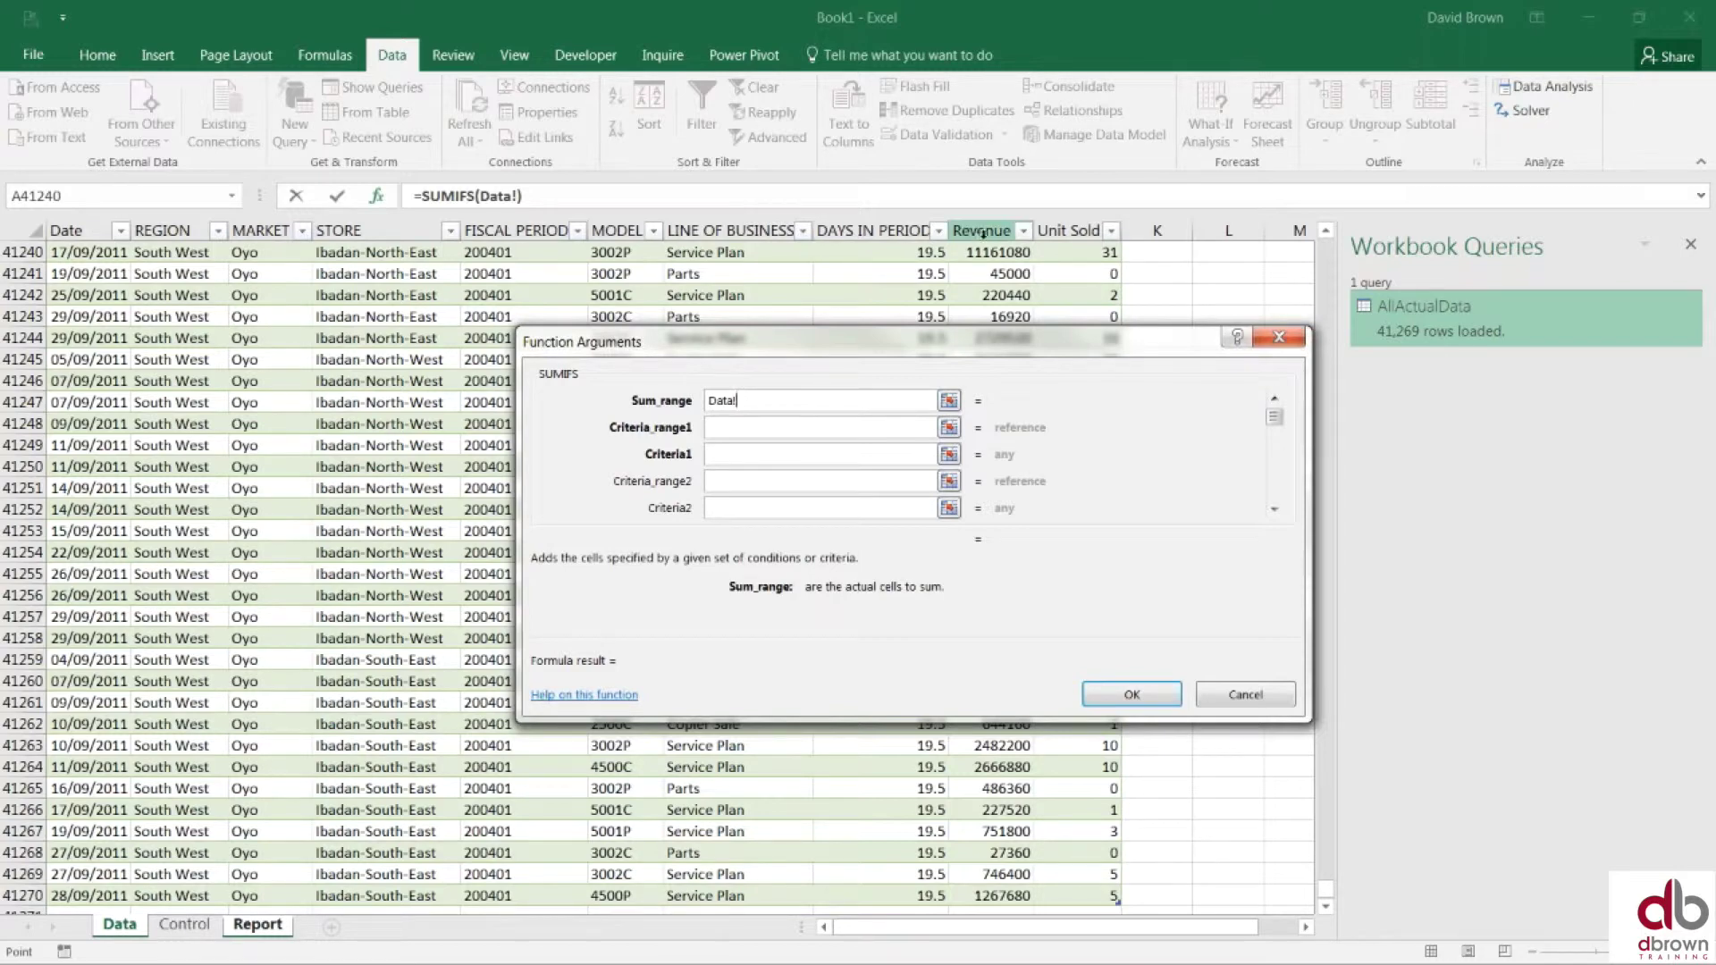
left_click(983, 230)
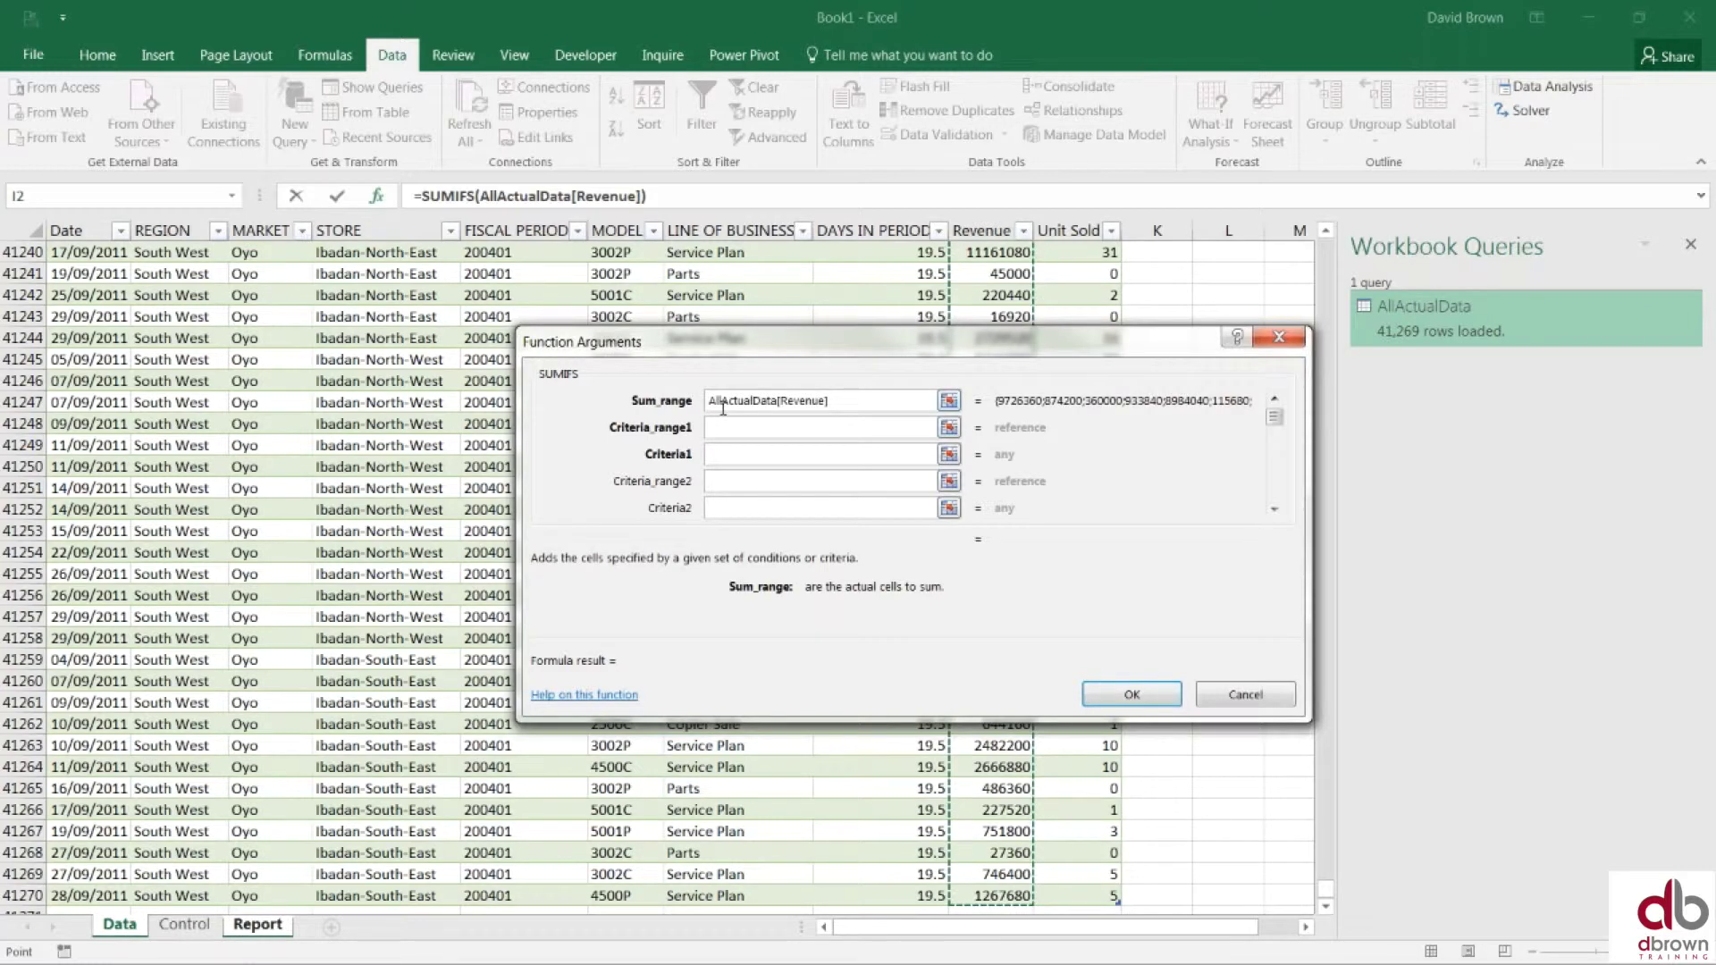
left_click(809, 427)
Step: Add the first condition: AllActualData[REGION] must match the locked reference $B8
left_click(809, 454)
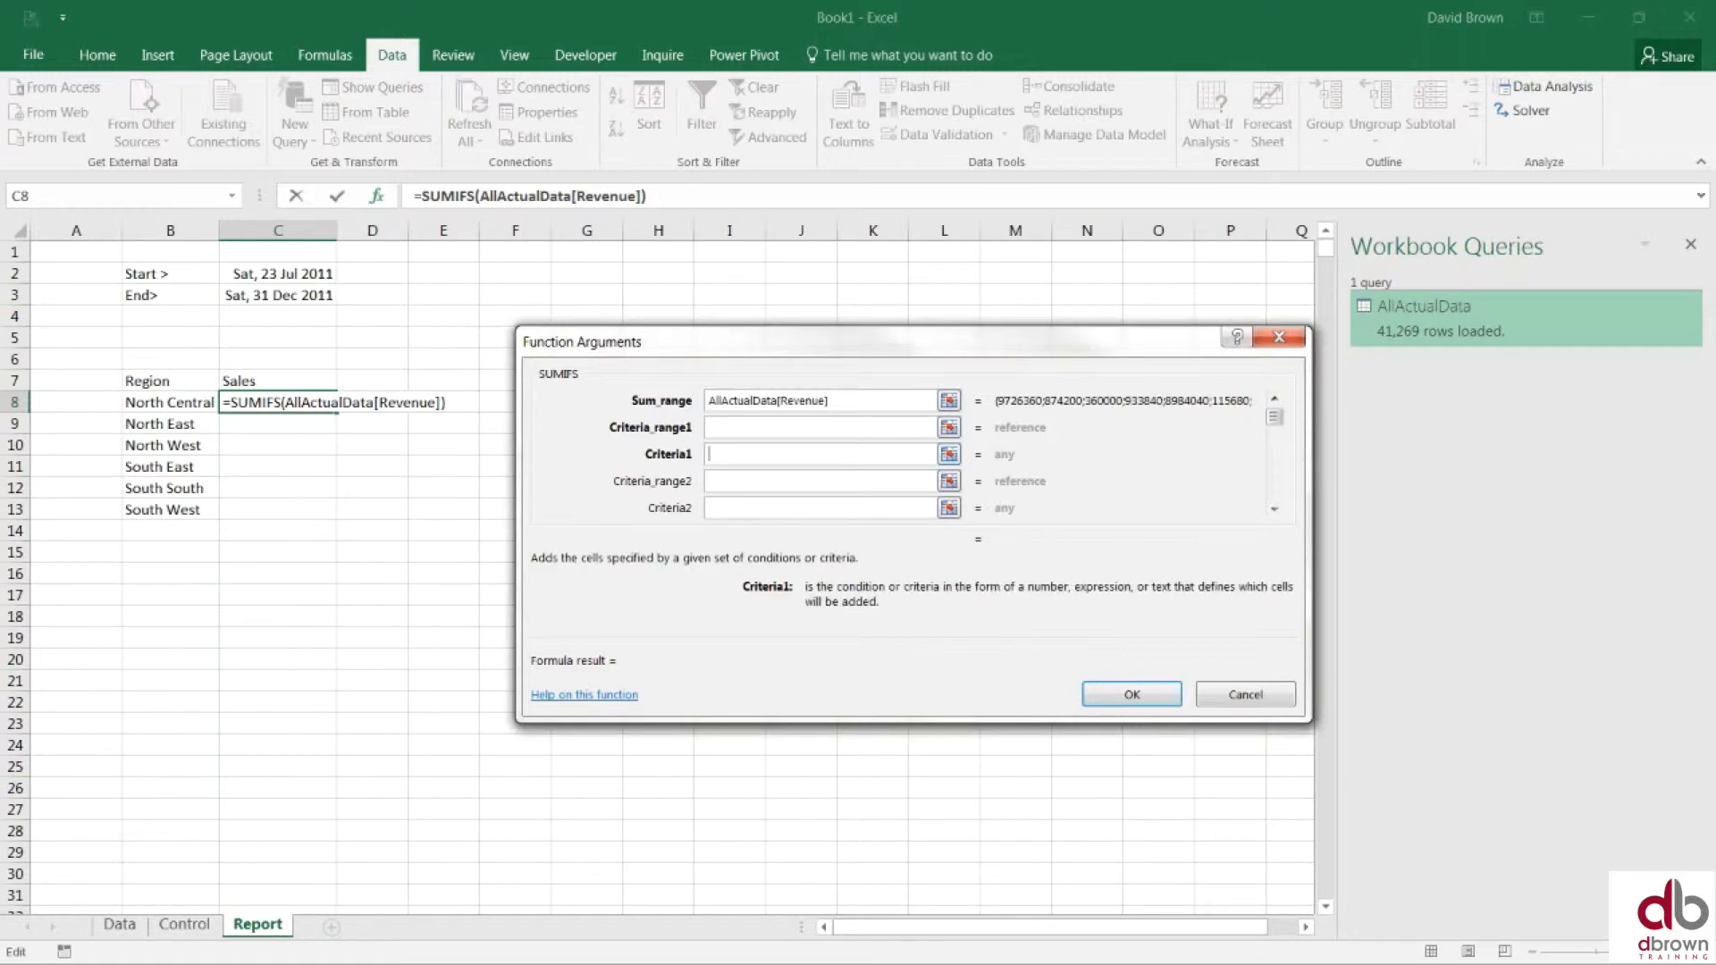
left_click(172, 402)
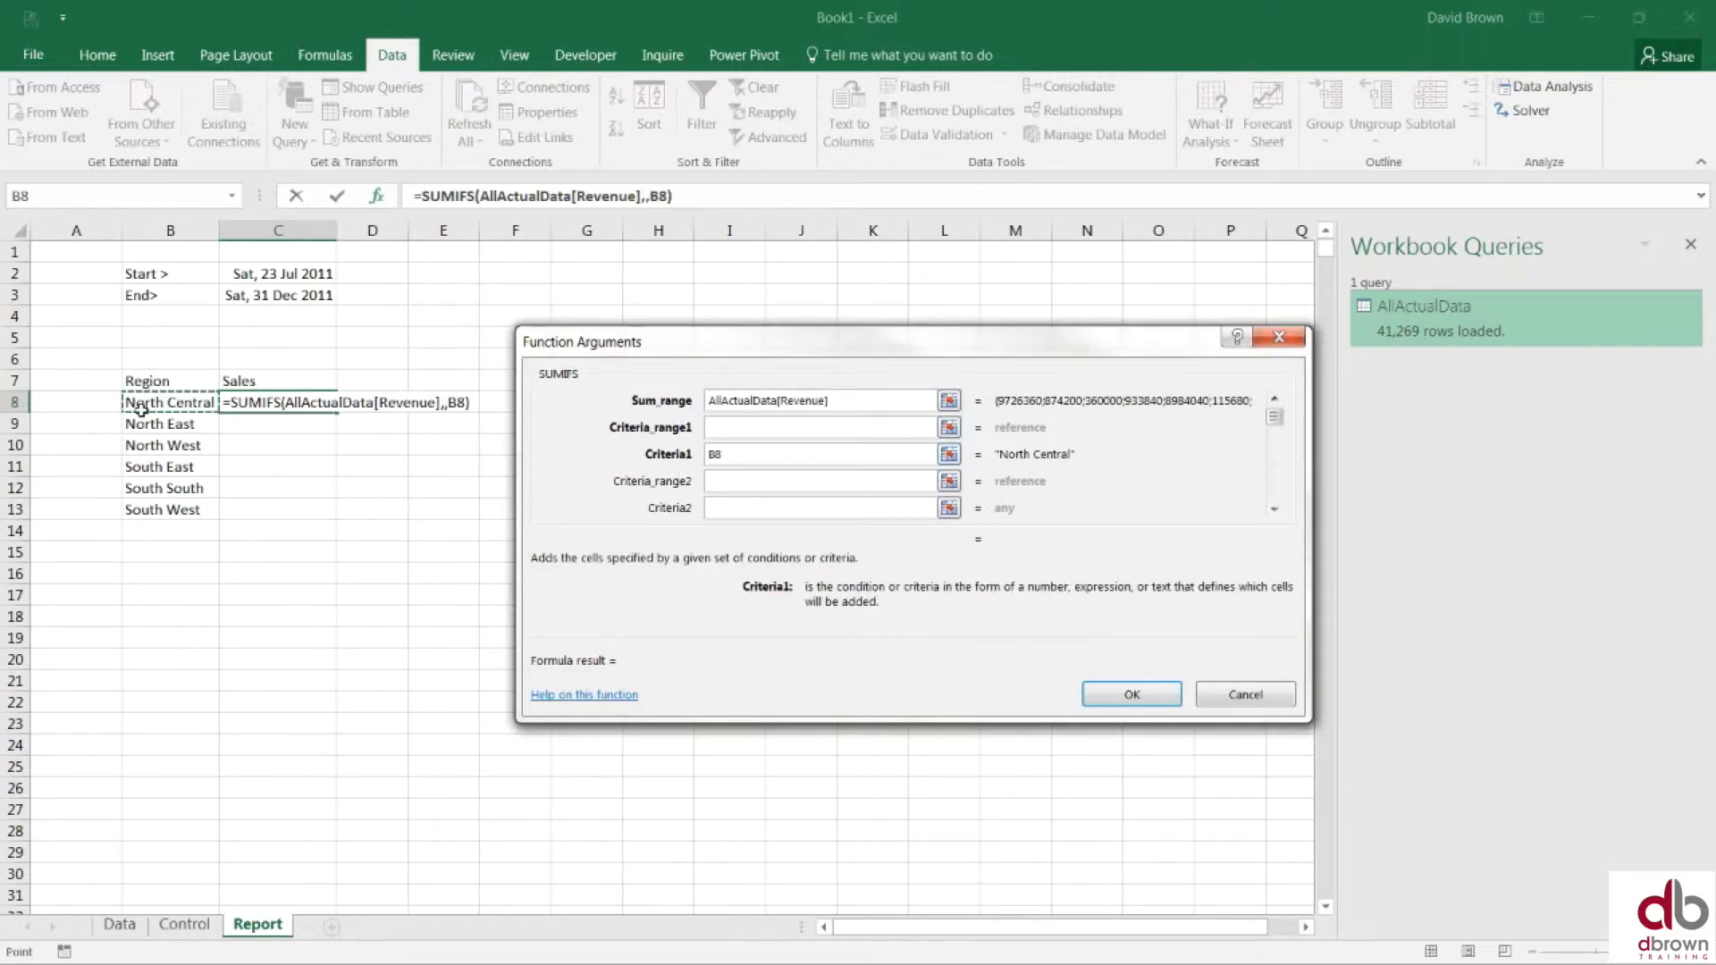
key("F4")
key("F4")
key("F4")
left_click(790, 425)
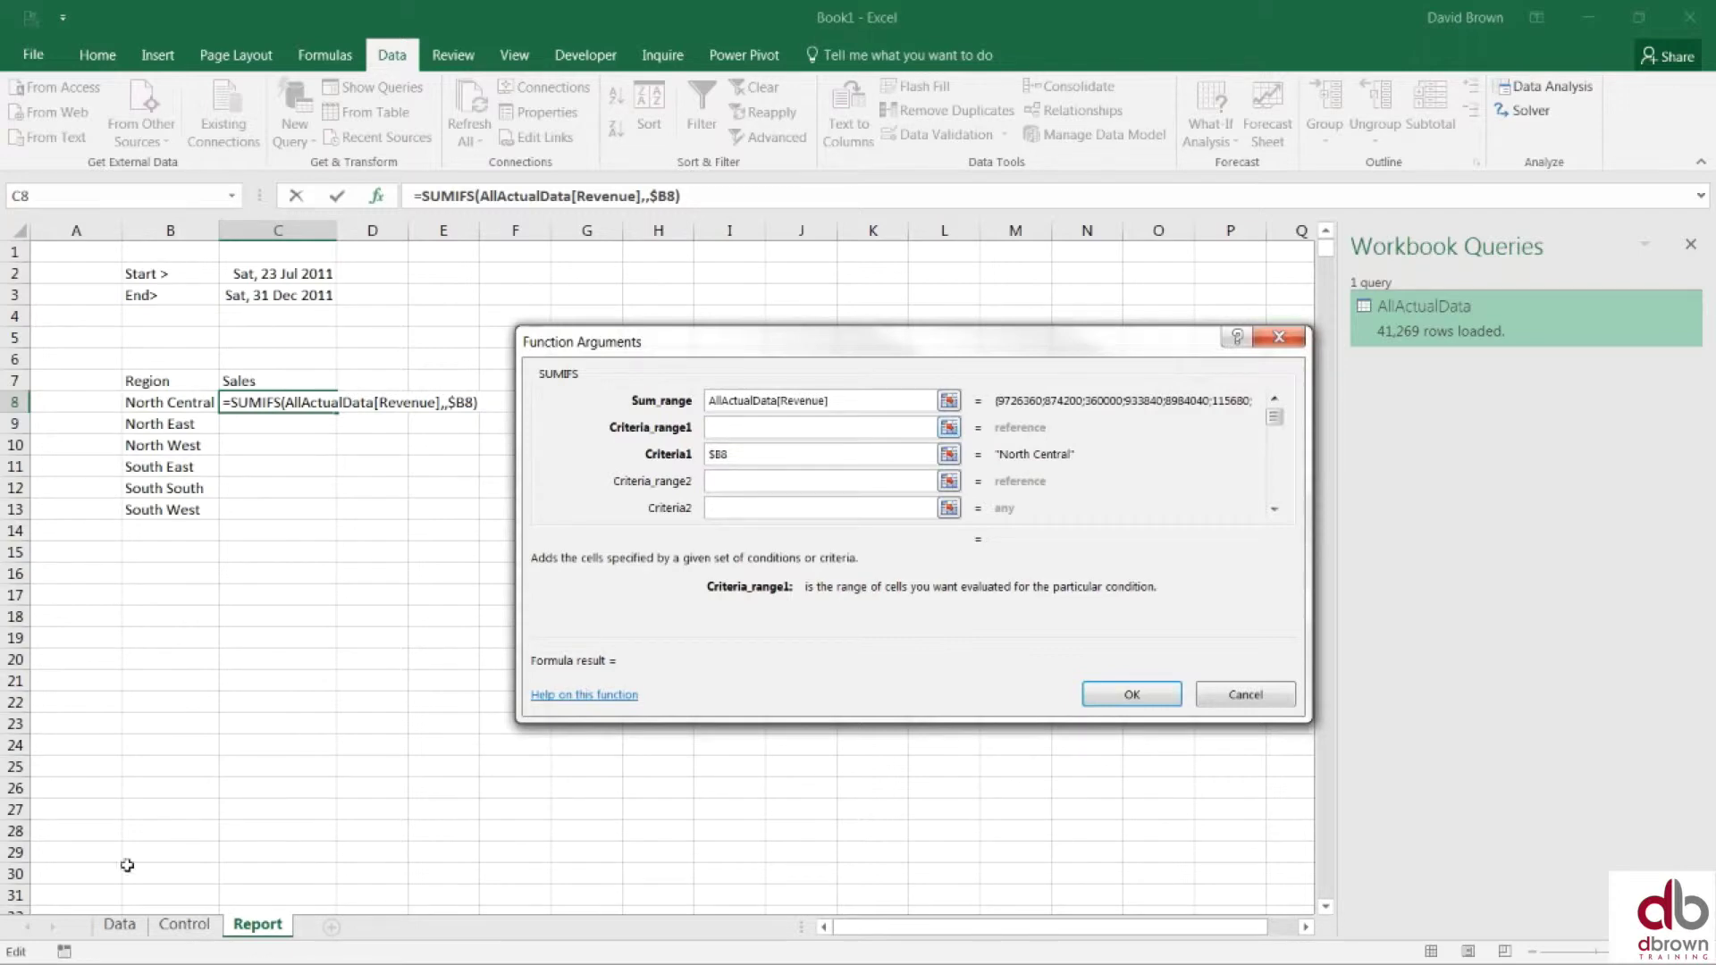
left_click(114, 925)
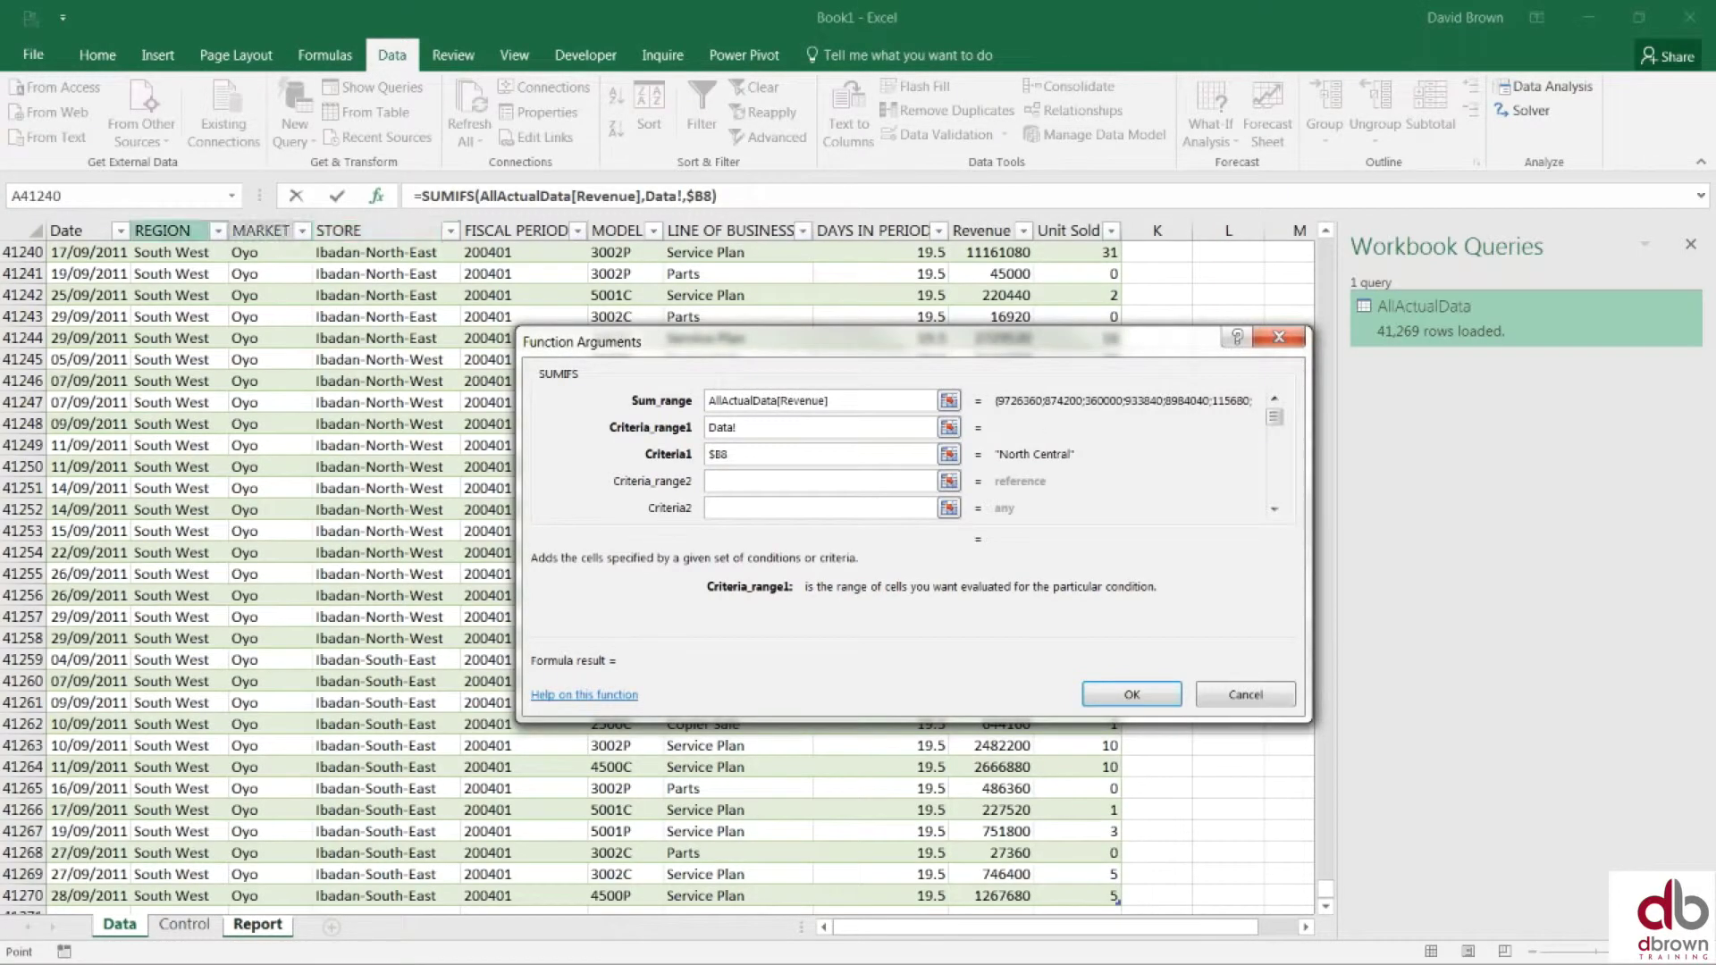
left_click(184, 230)
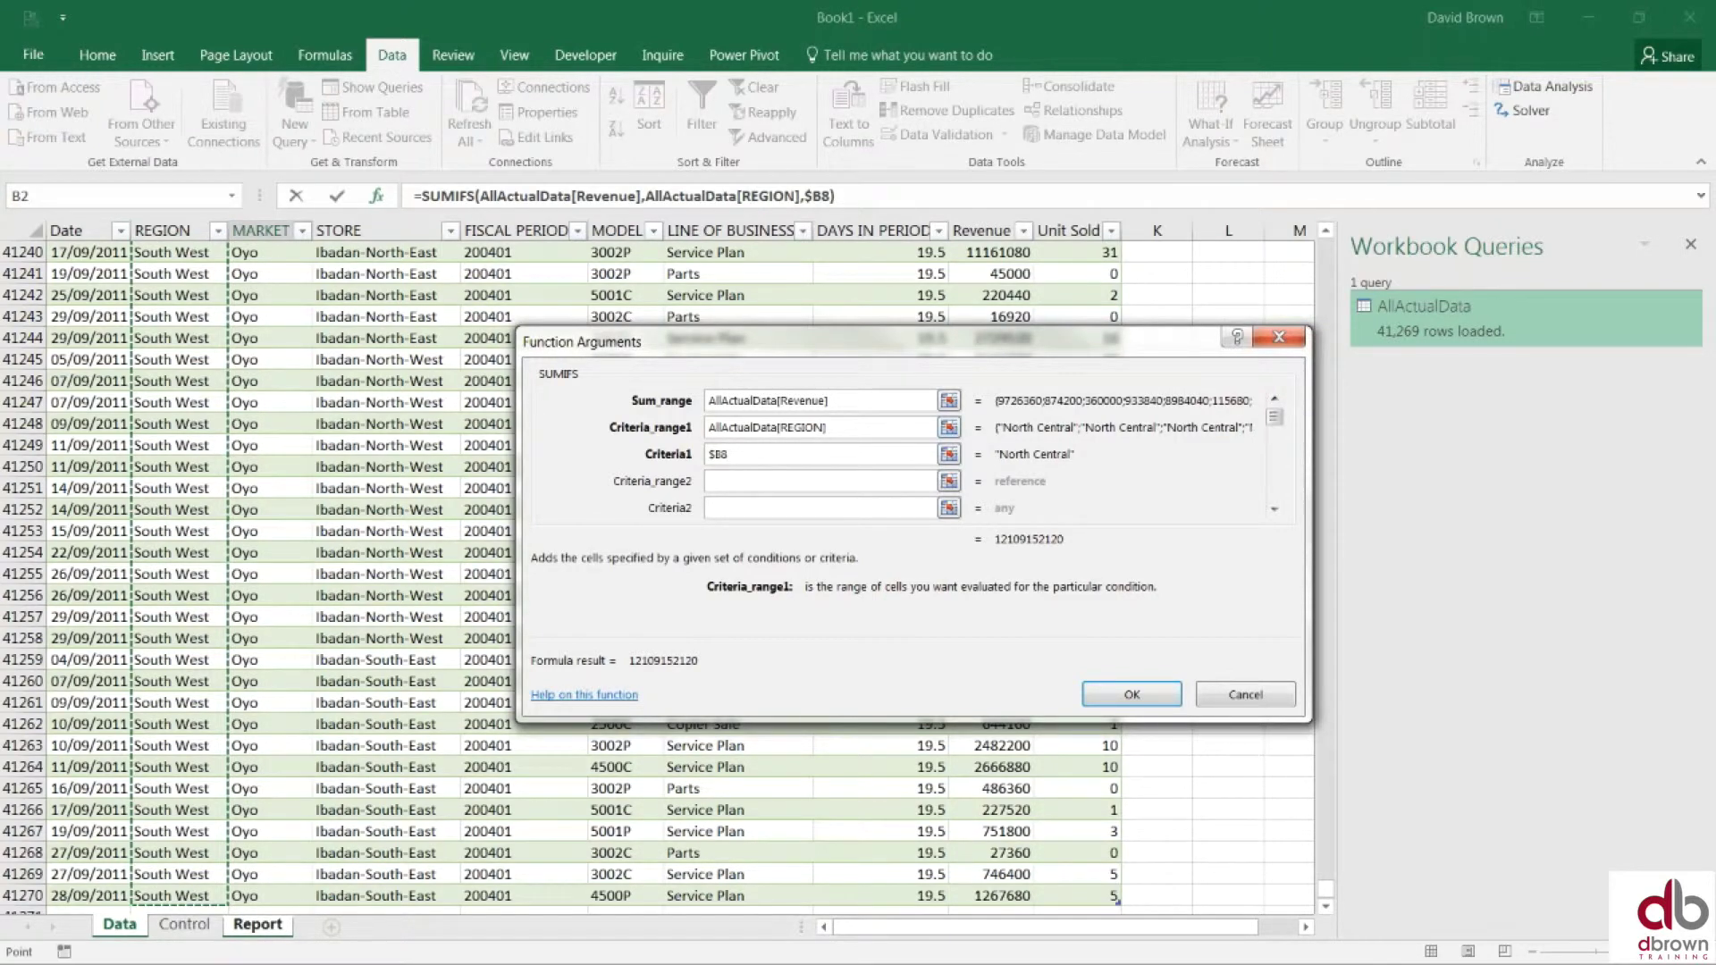
left_click(731, 509)
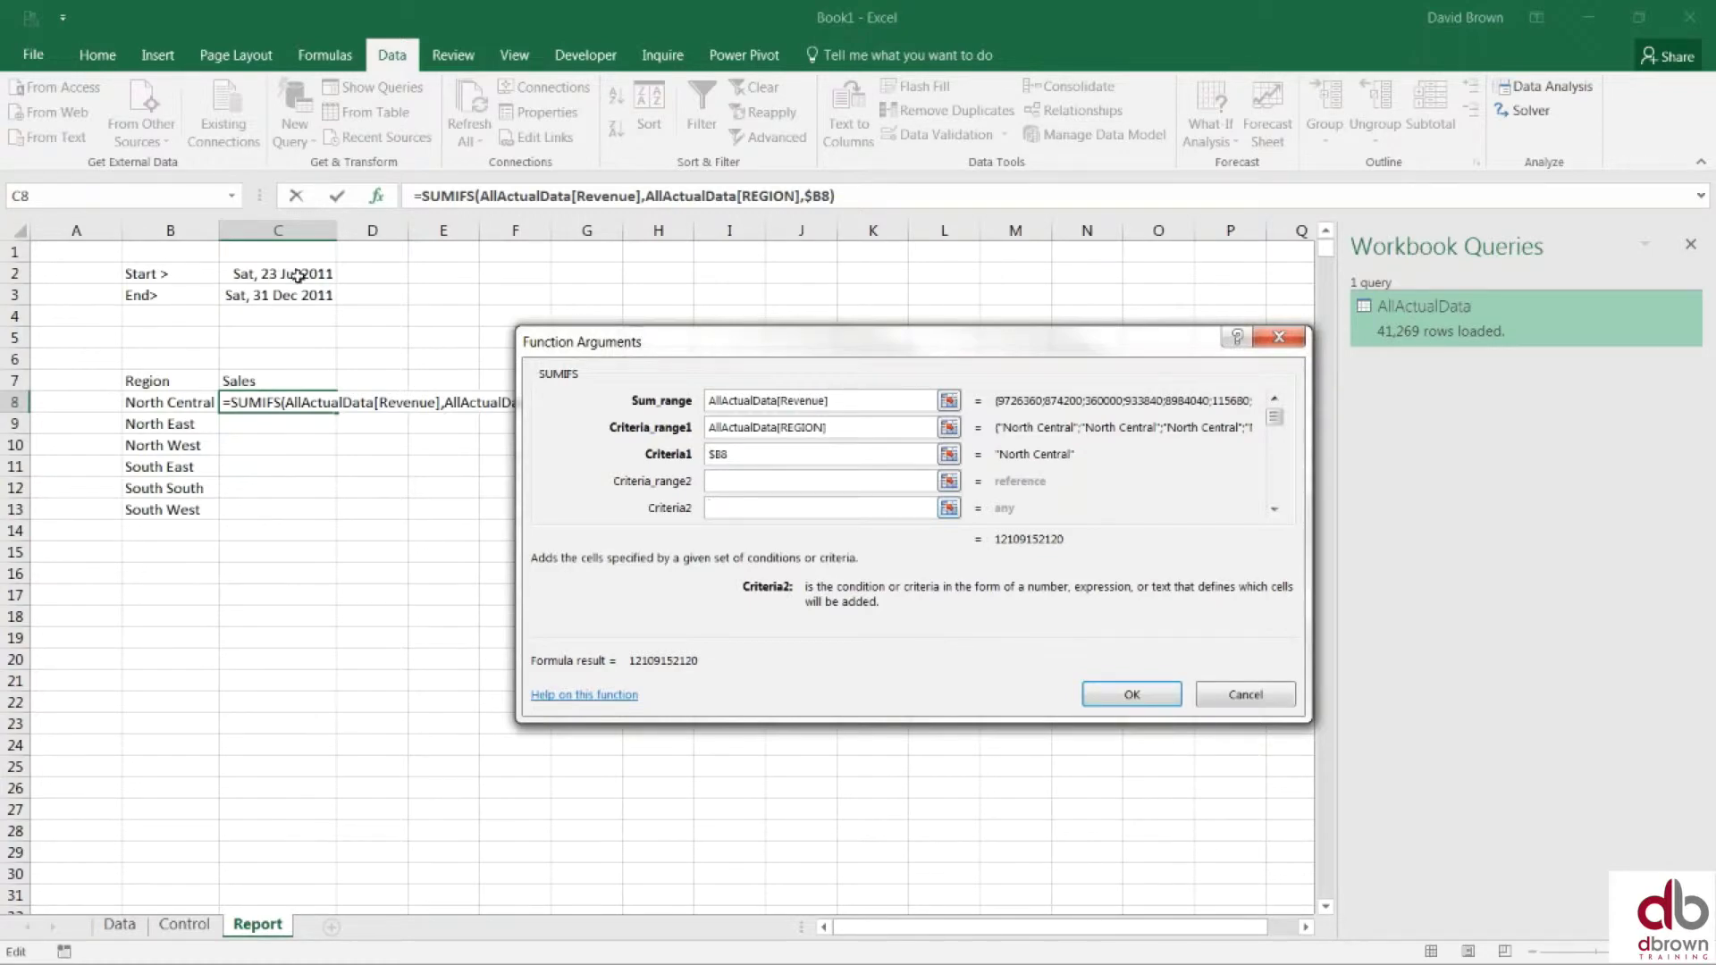
Step: Enter Criteria2 as ">="&Start using the named Start date
type("\">=")
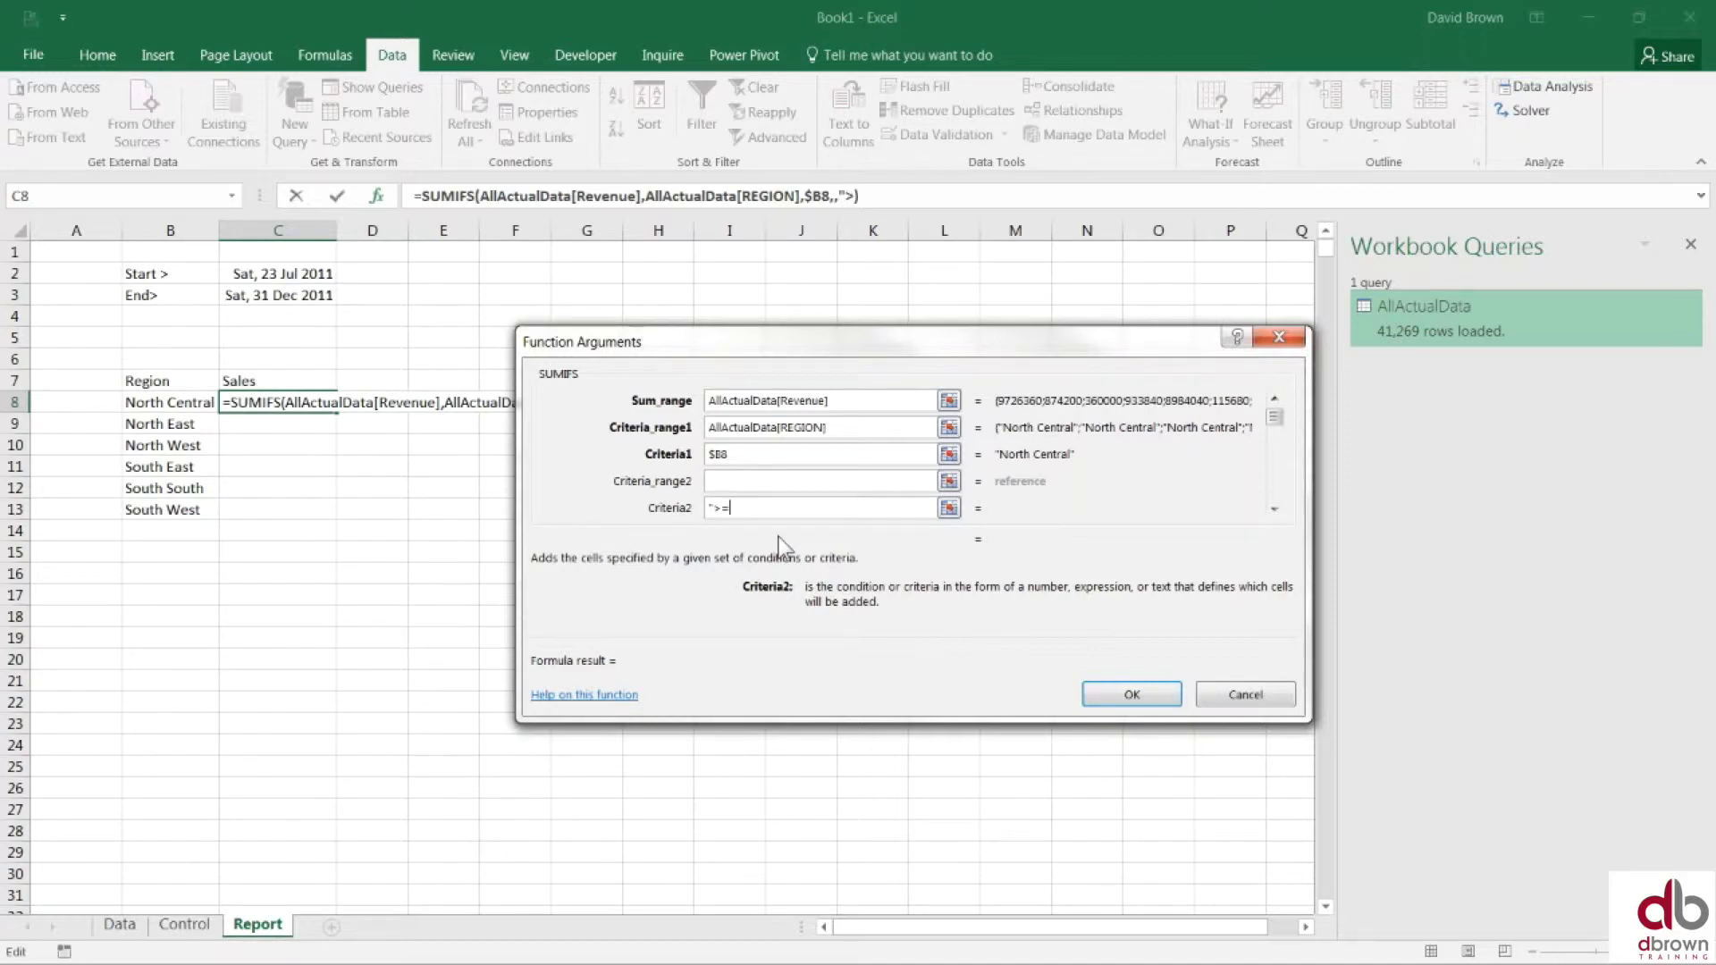
type("\"")
type("&")
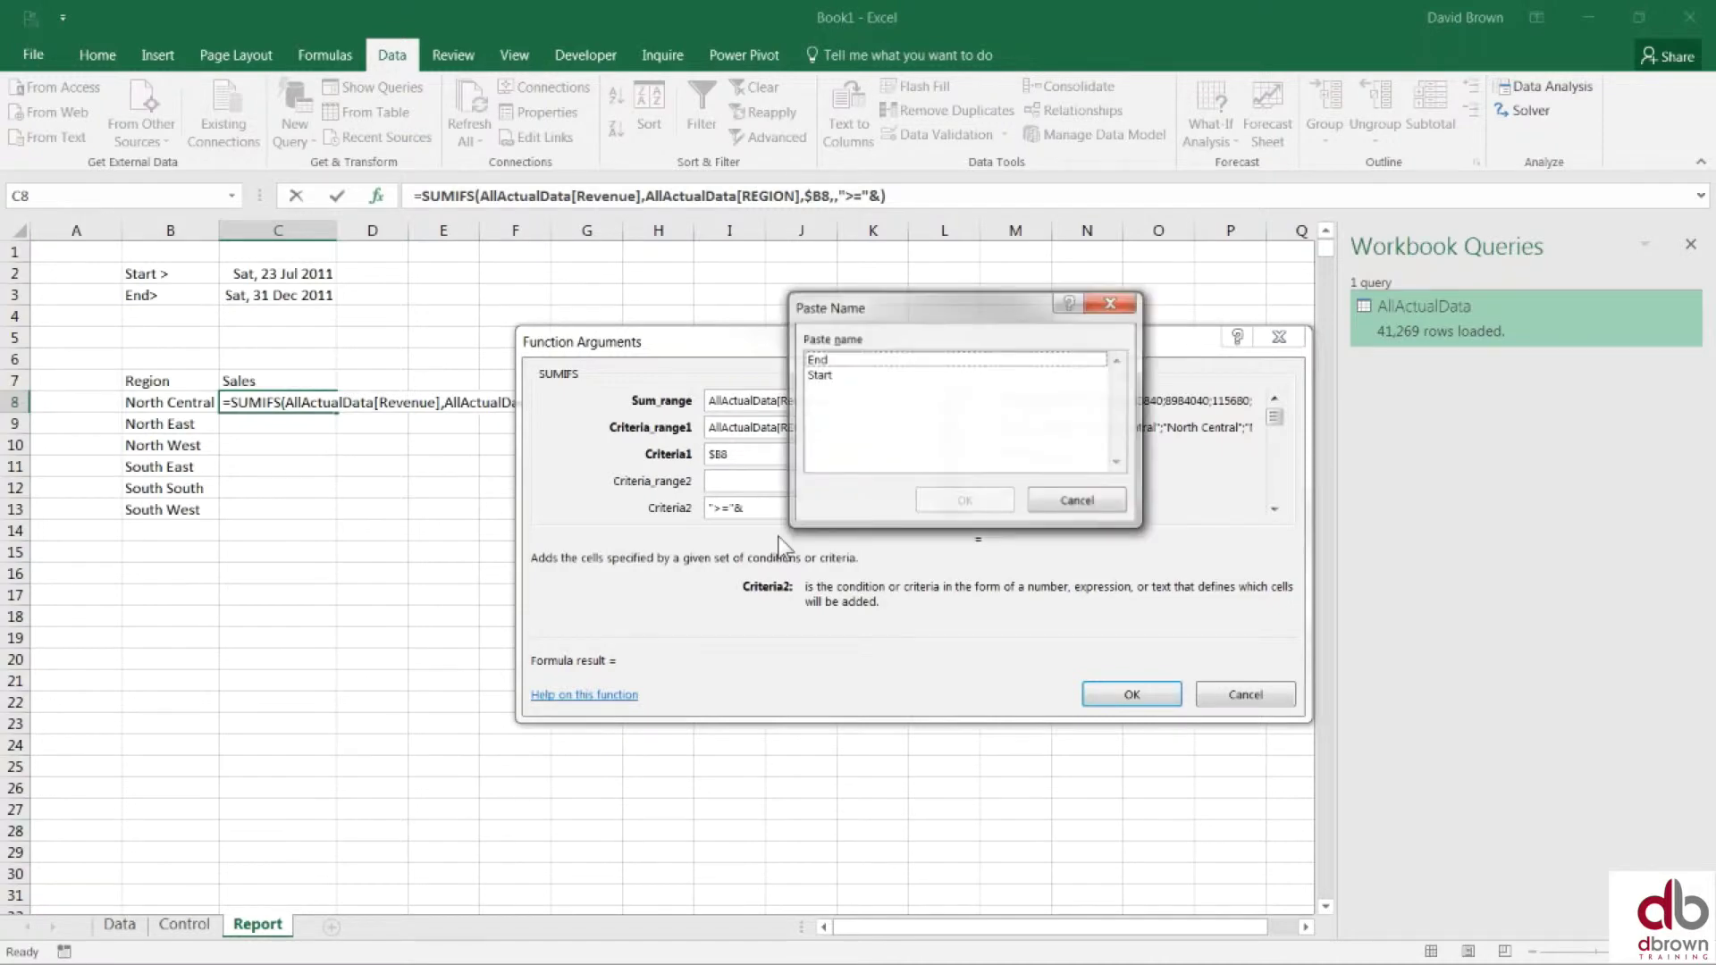
left_click(824, 376)
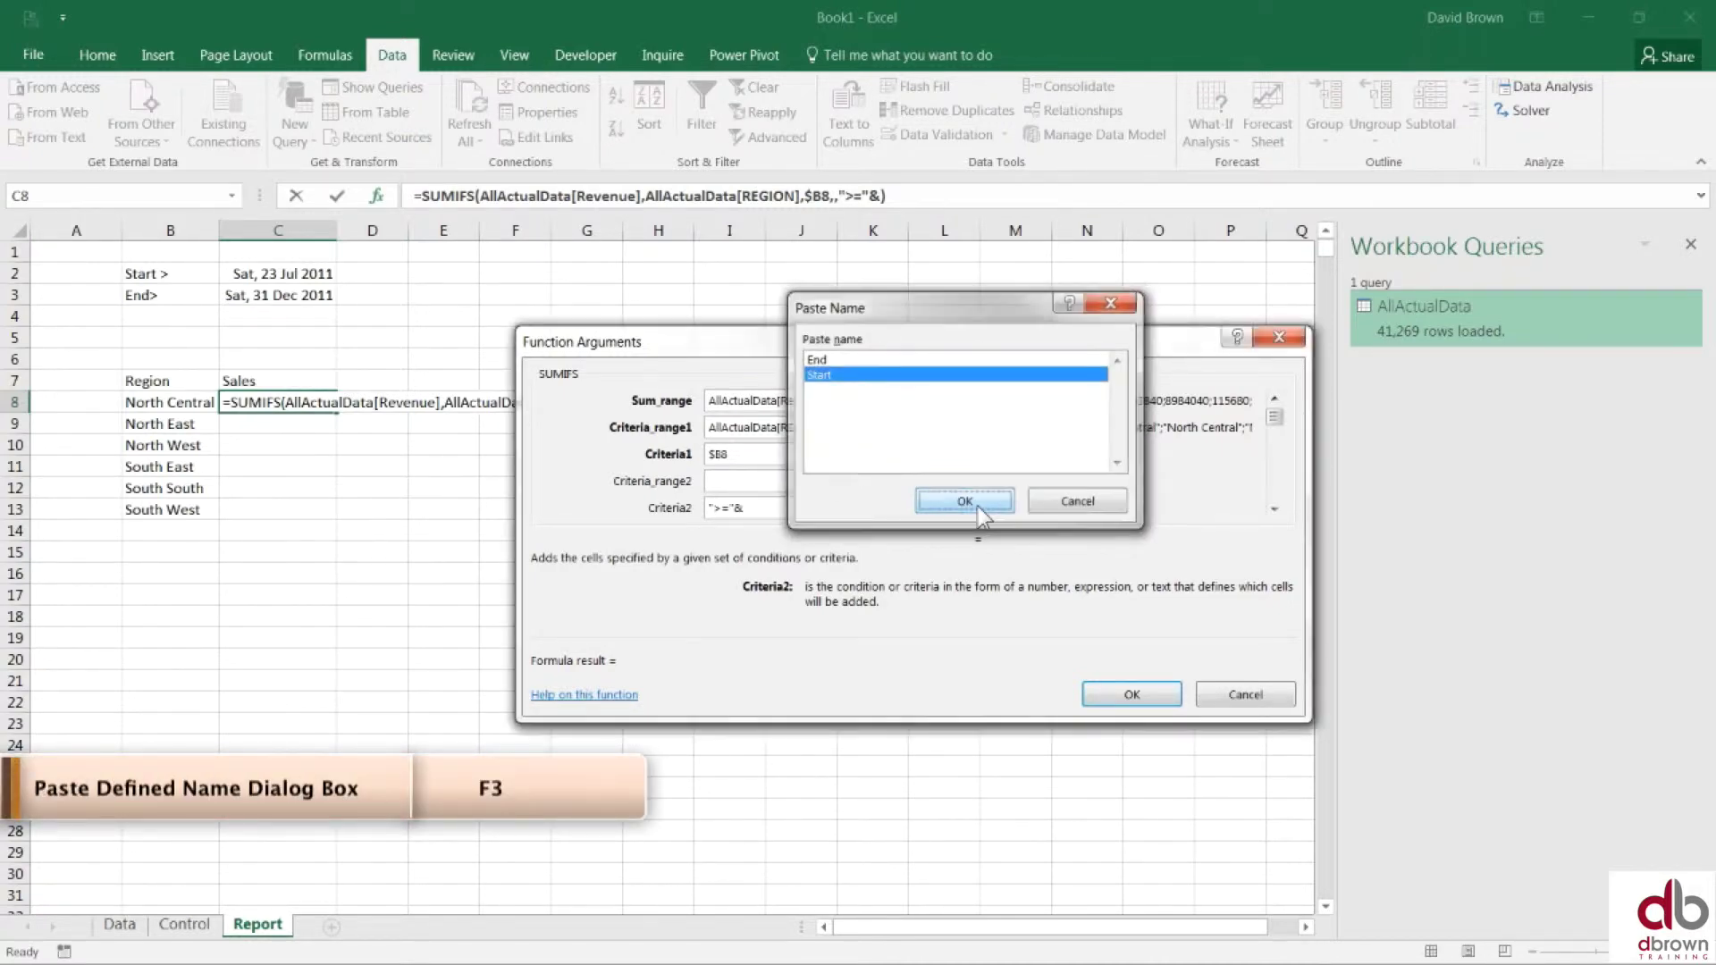
left_click(964, 502)
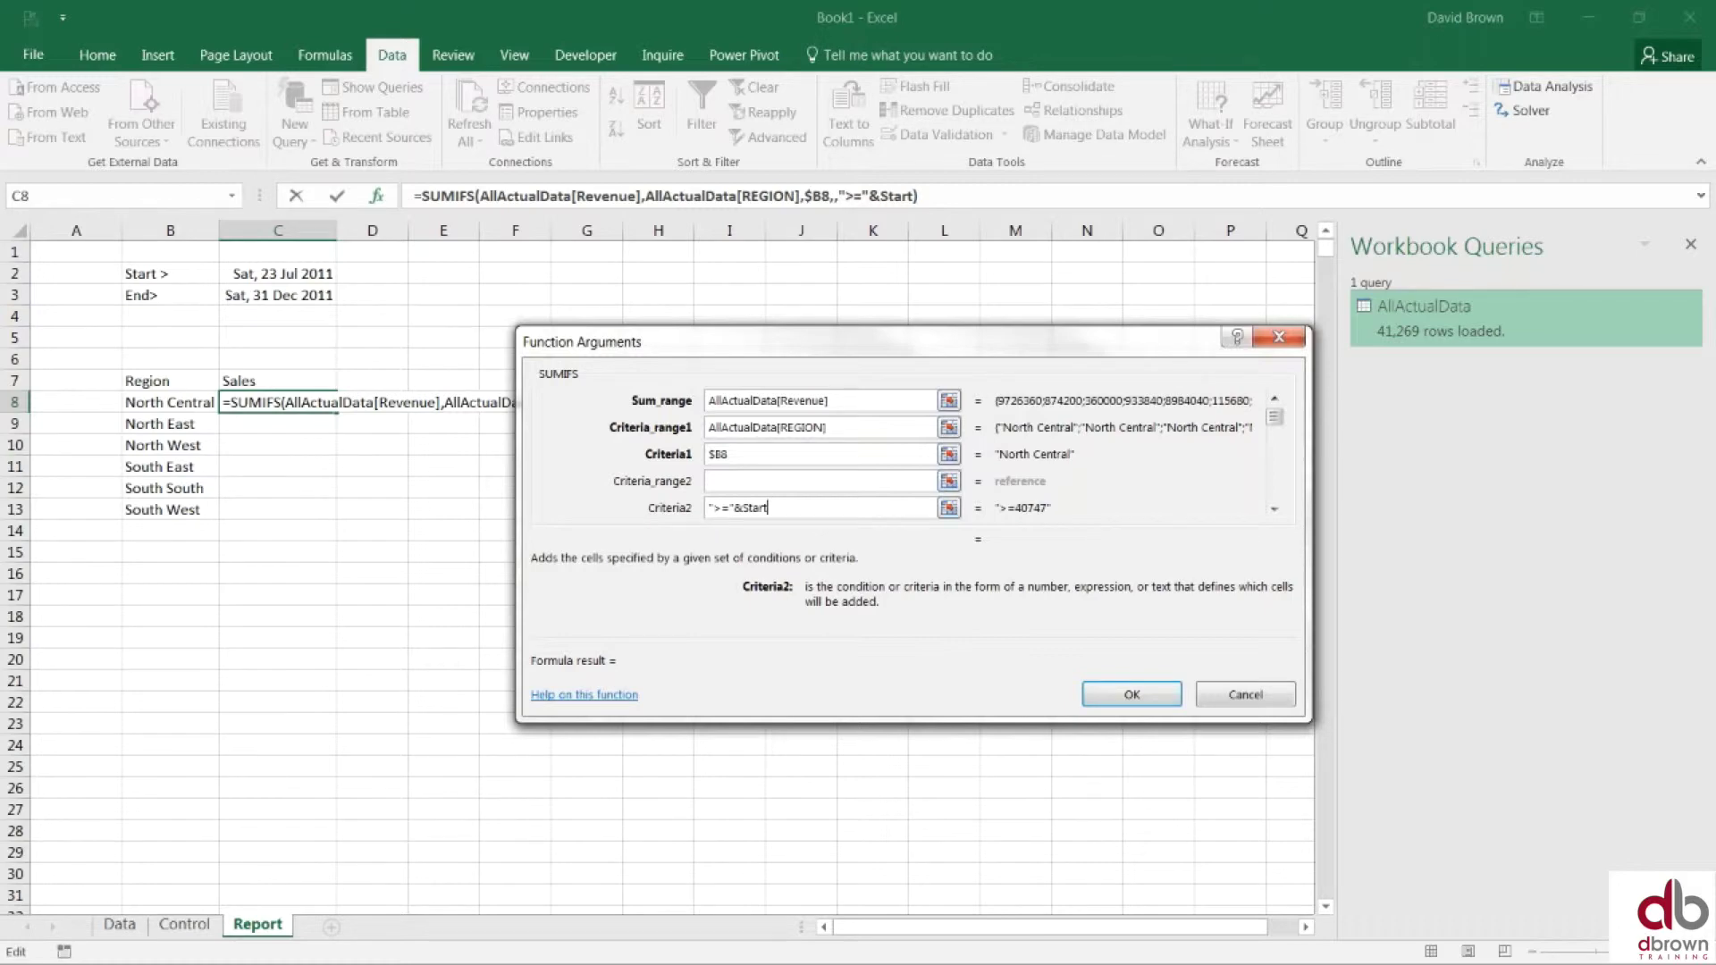
Step: Set Criteria_range2 to the AllActualData[Date] column on the Data sheet
left_click(757, 481)
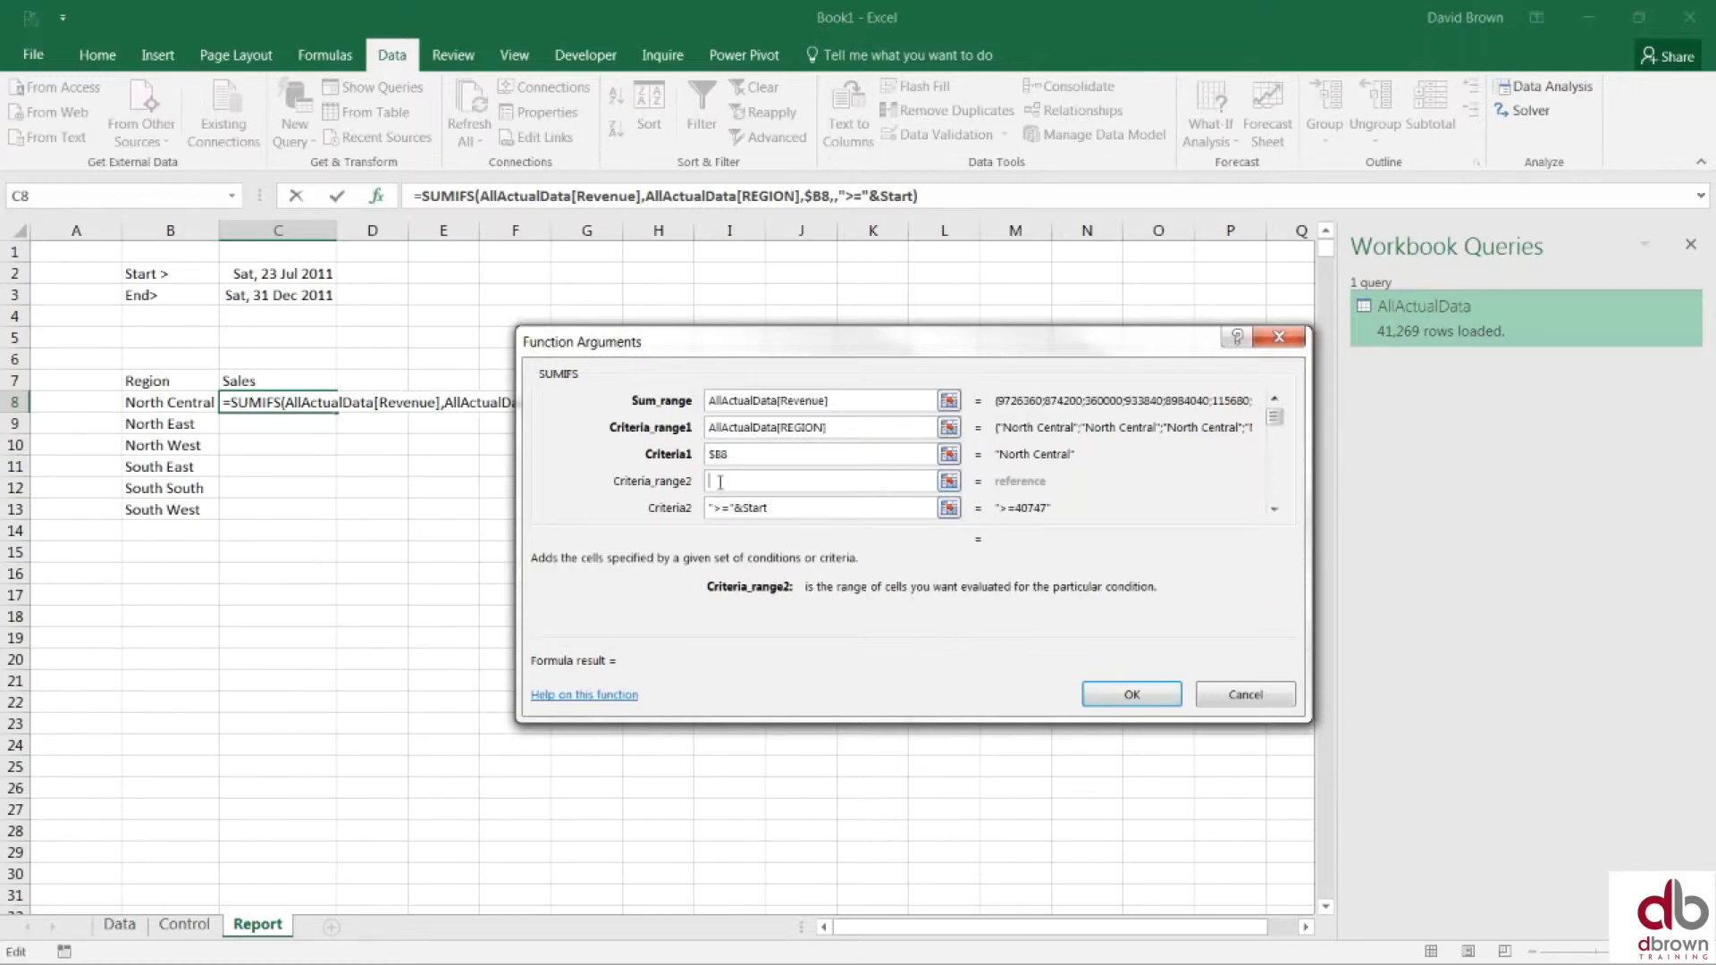
left_click(119, 924)
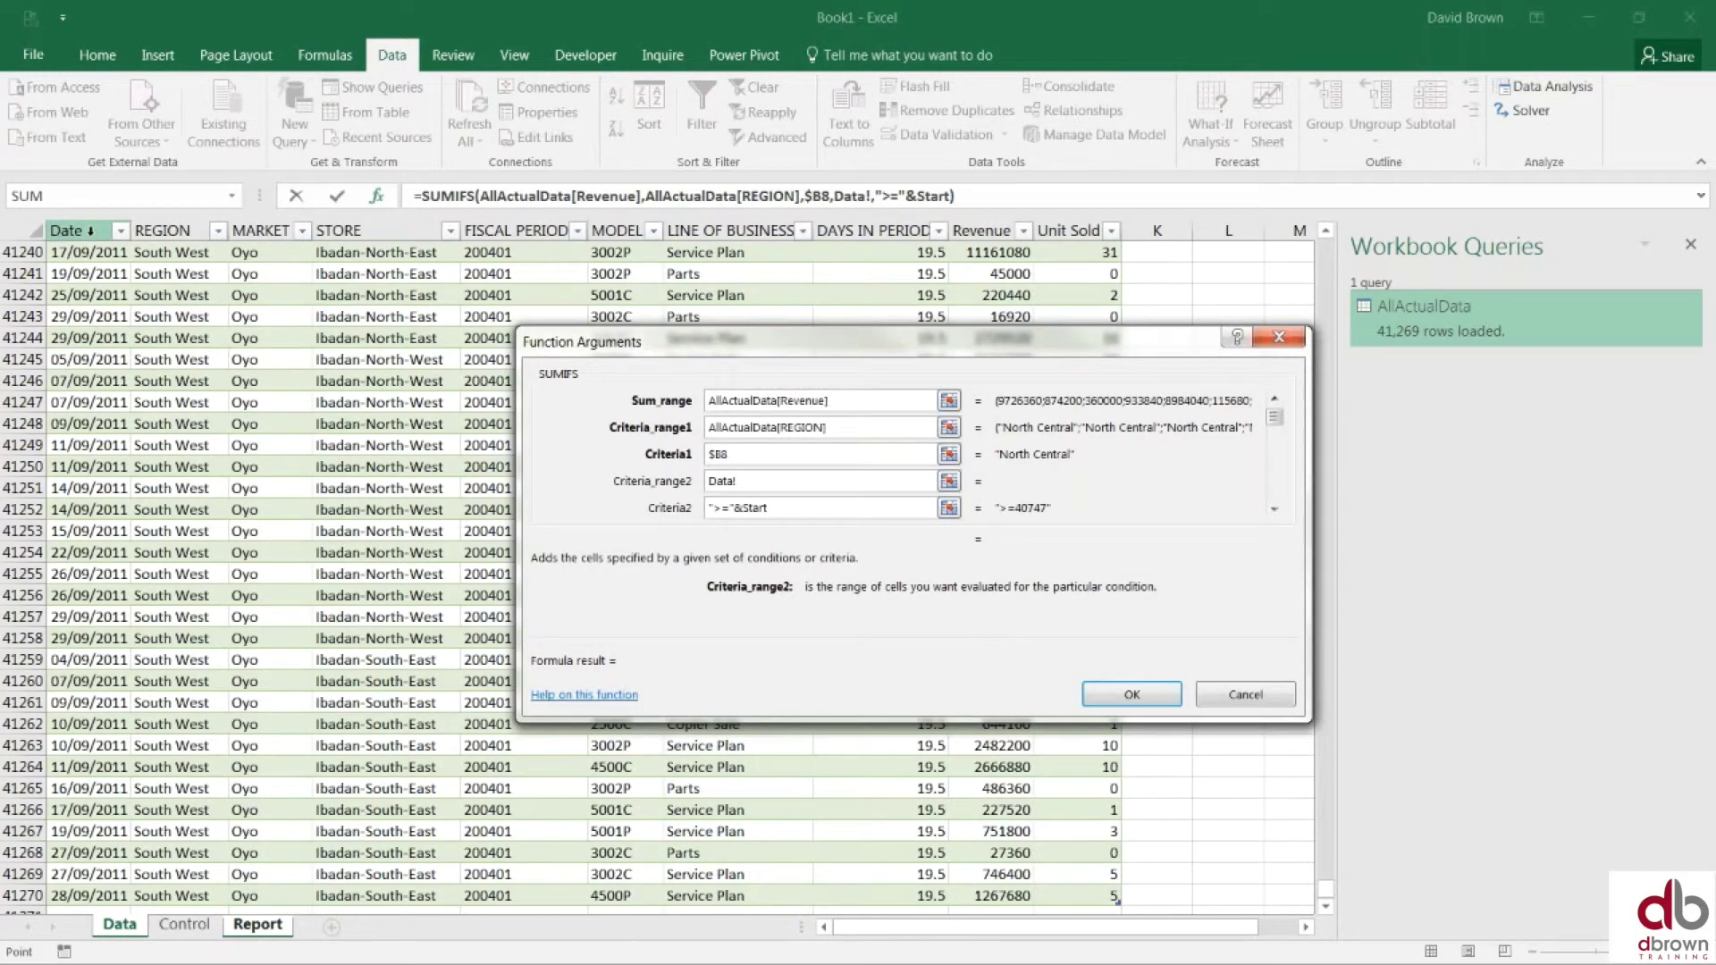
left_click(91, 231)
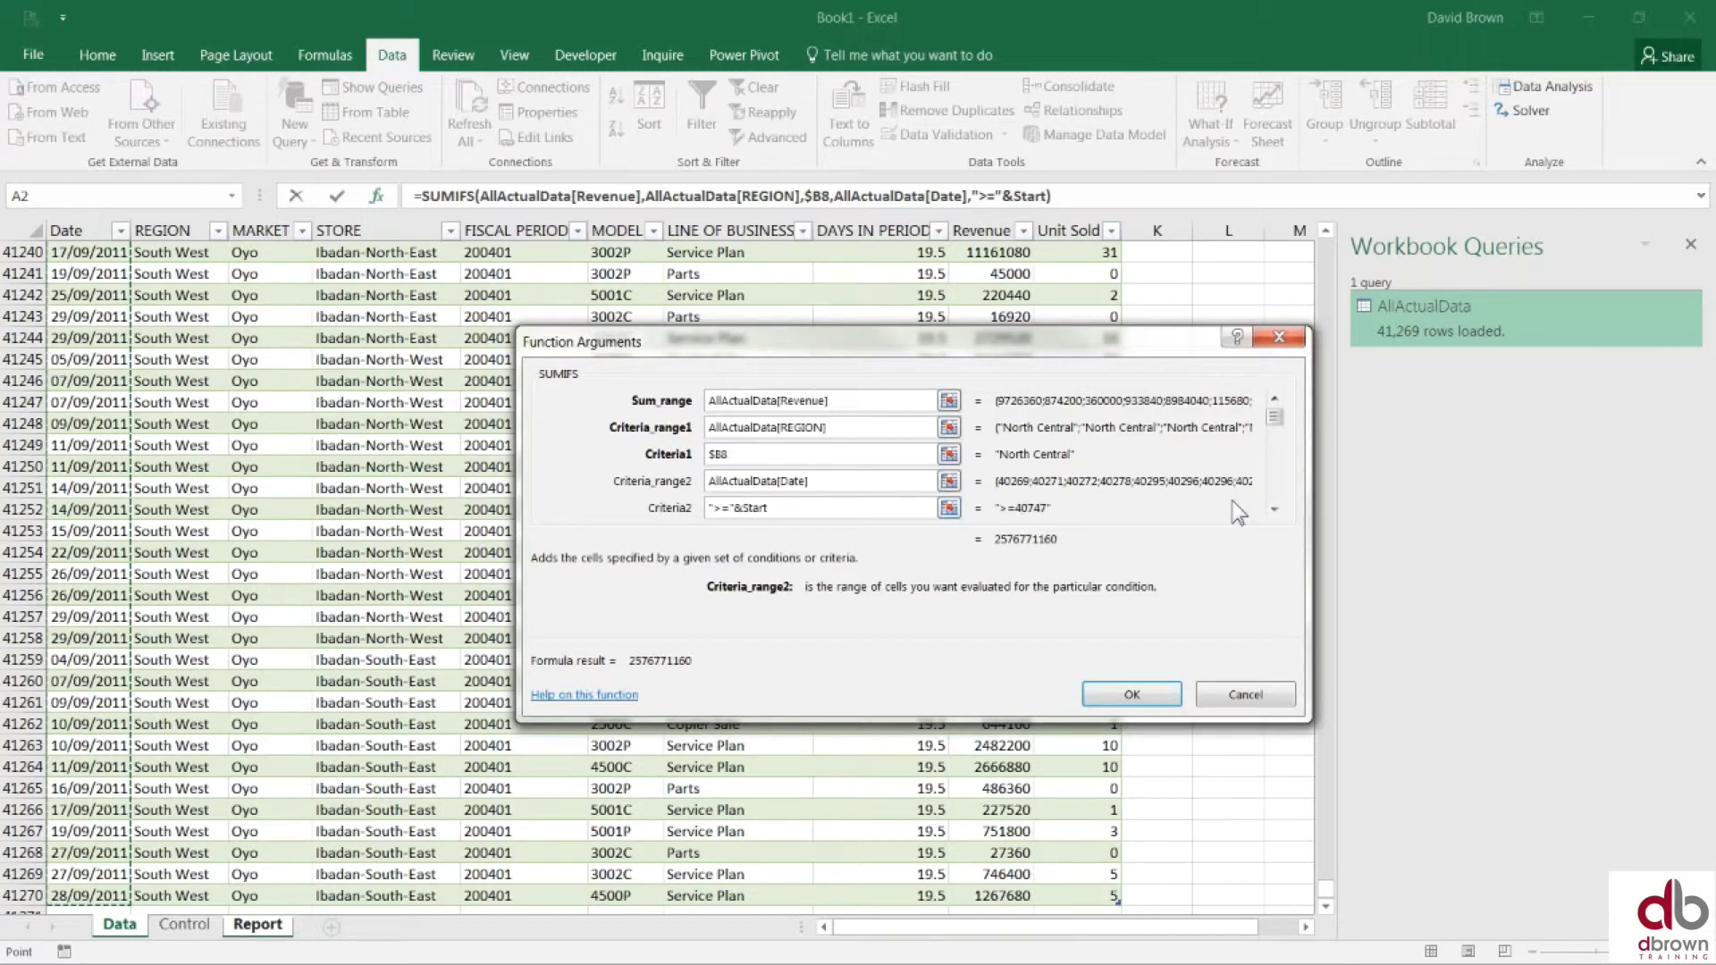
left_click(1275, 509)
left_click(1274, 508)
left_click(741, 508)
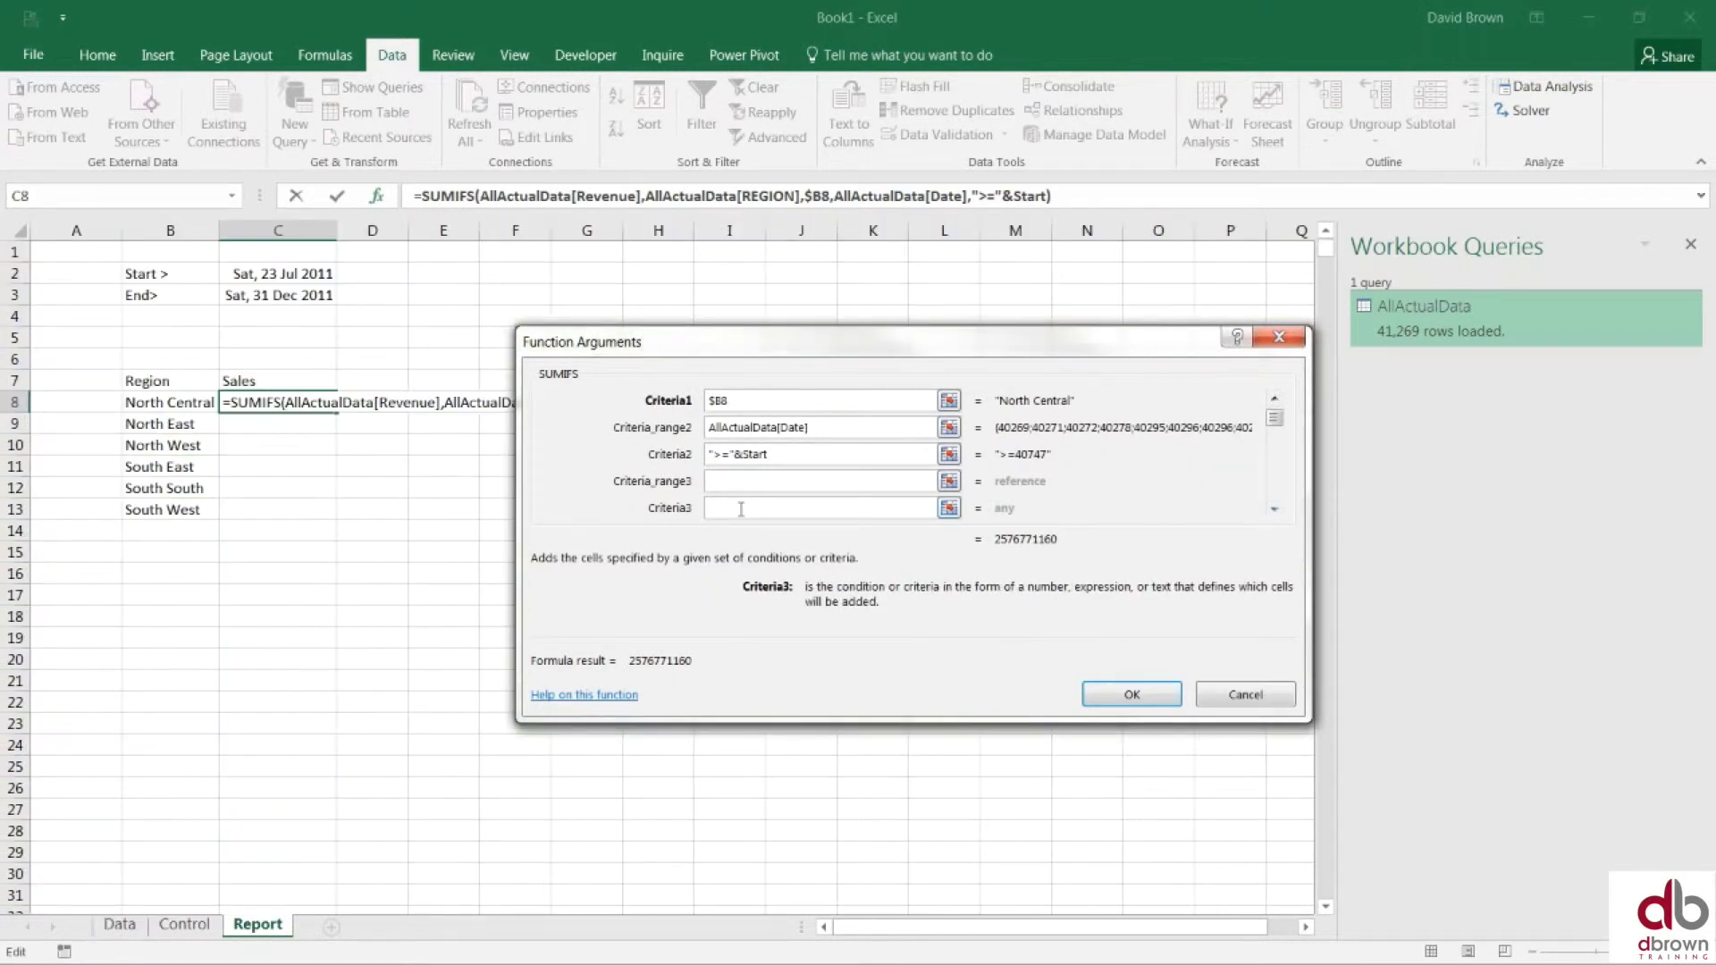
Step: Enter Criteria3 as "<="&End using the named End date
type("@")
key("BackSpace")
type("\"<=\"&")
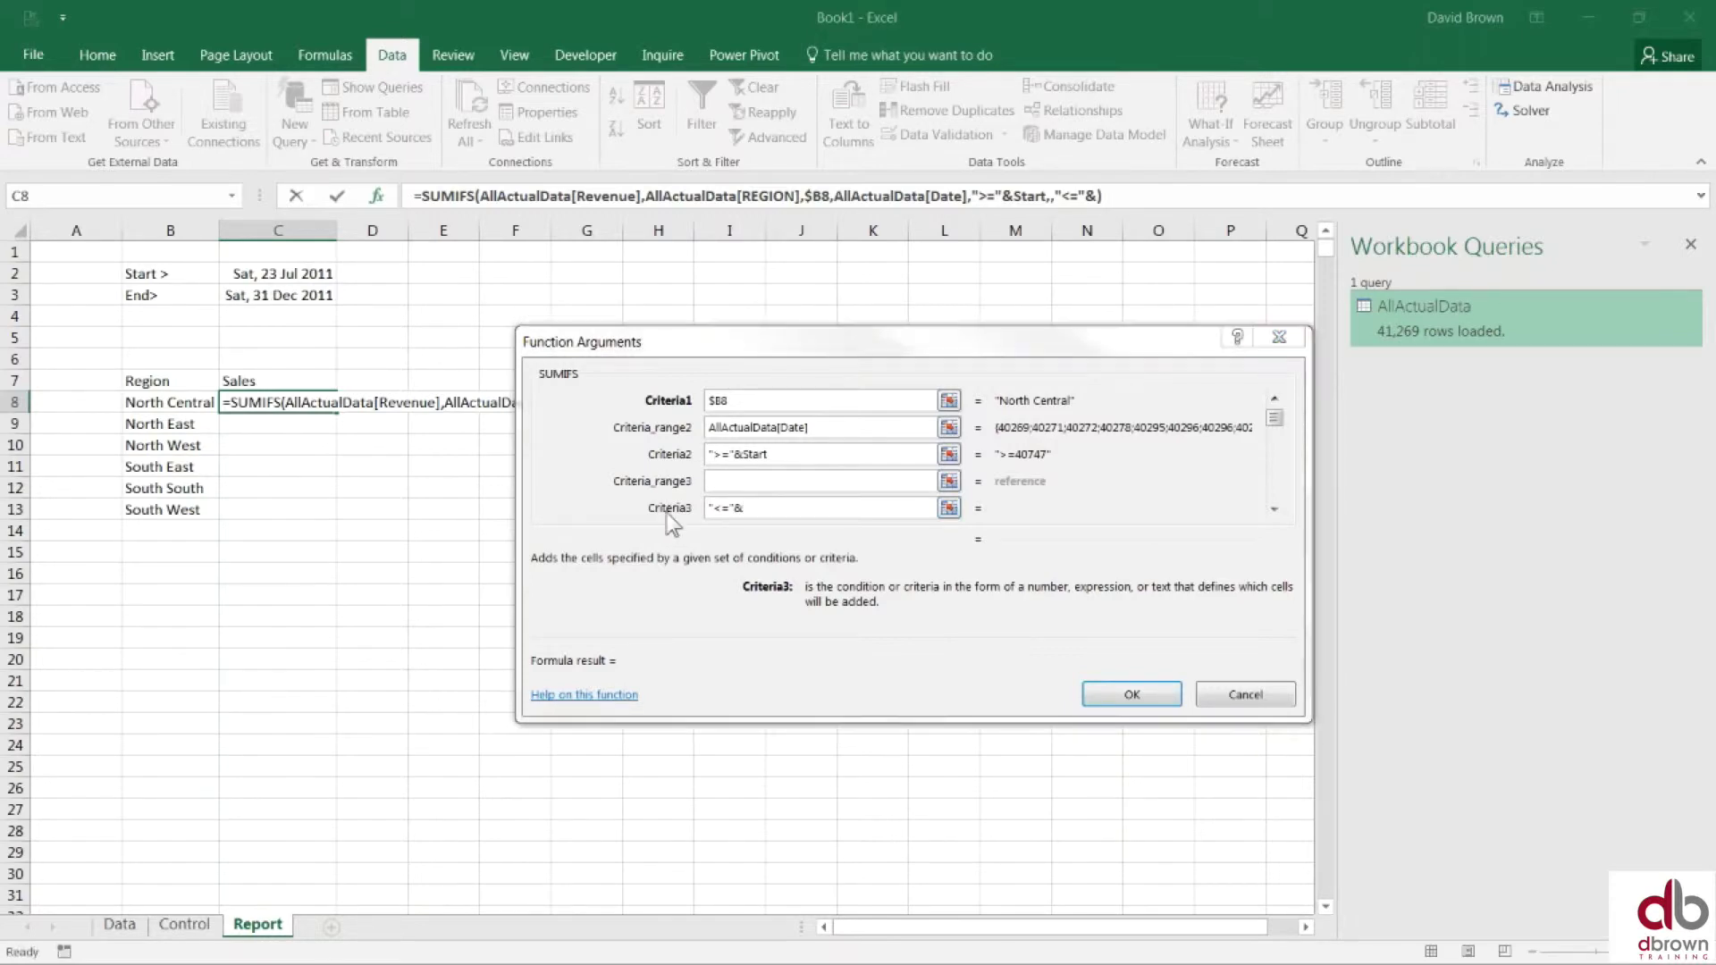
key("F3")
left_click(858, 367)
left_click(948, 503)
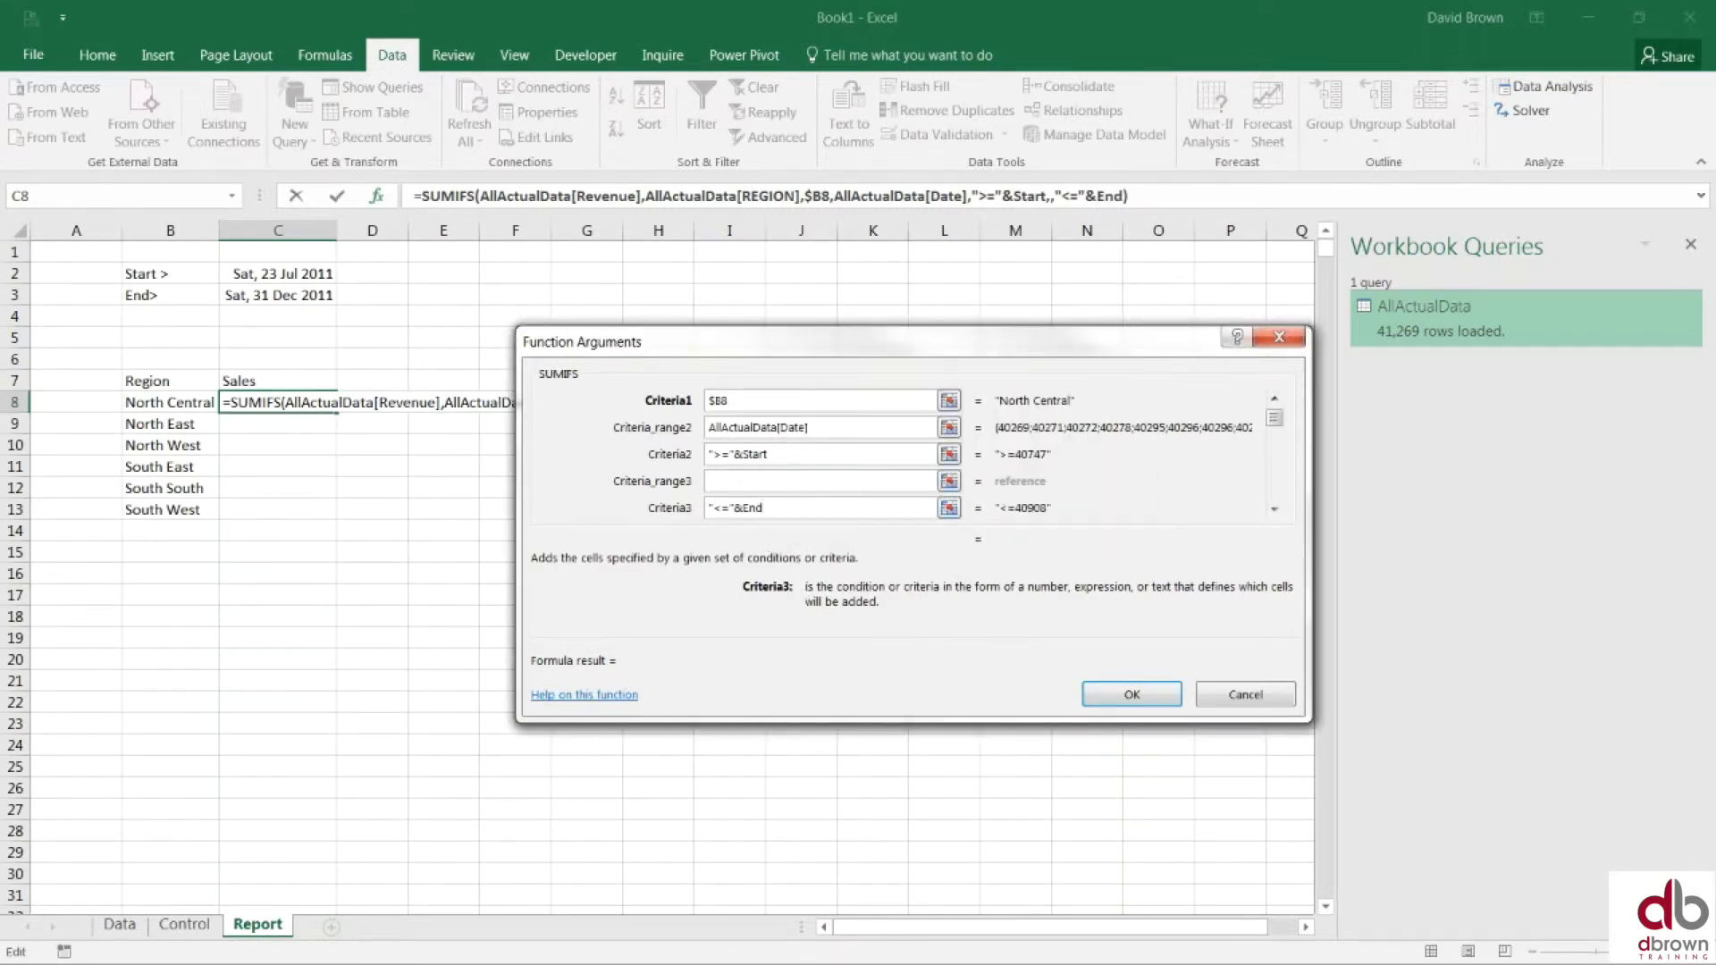
Step: Set Criteria_range3 to AllActualData[Date] and commit the SUMIFS, showing 2,576,771,160.00
left_click(720, 483)
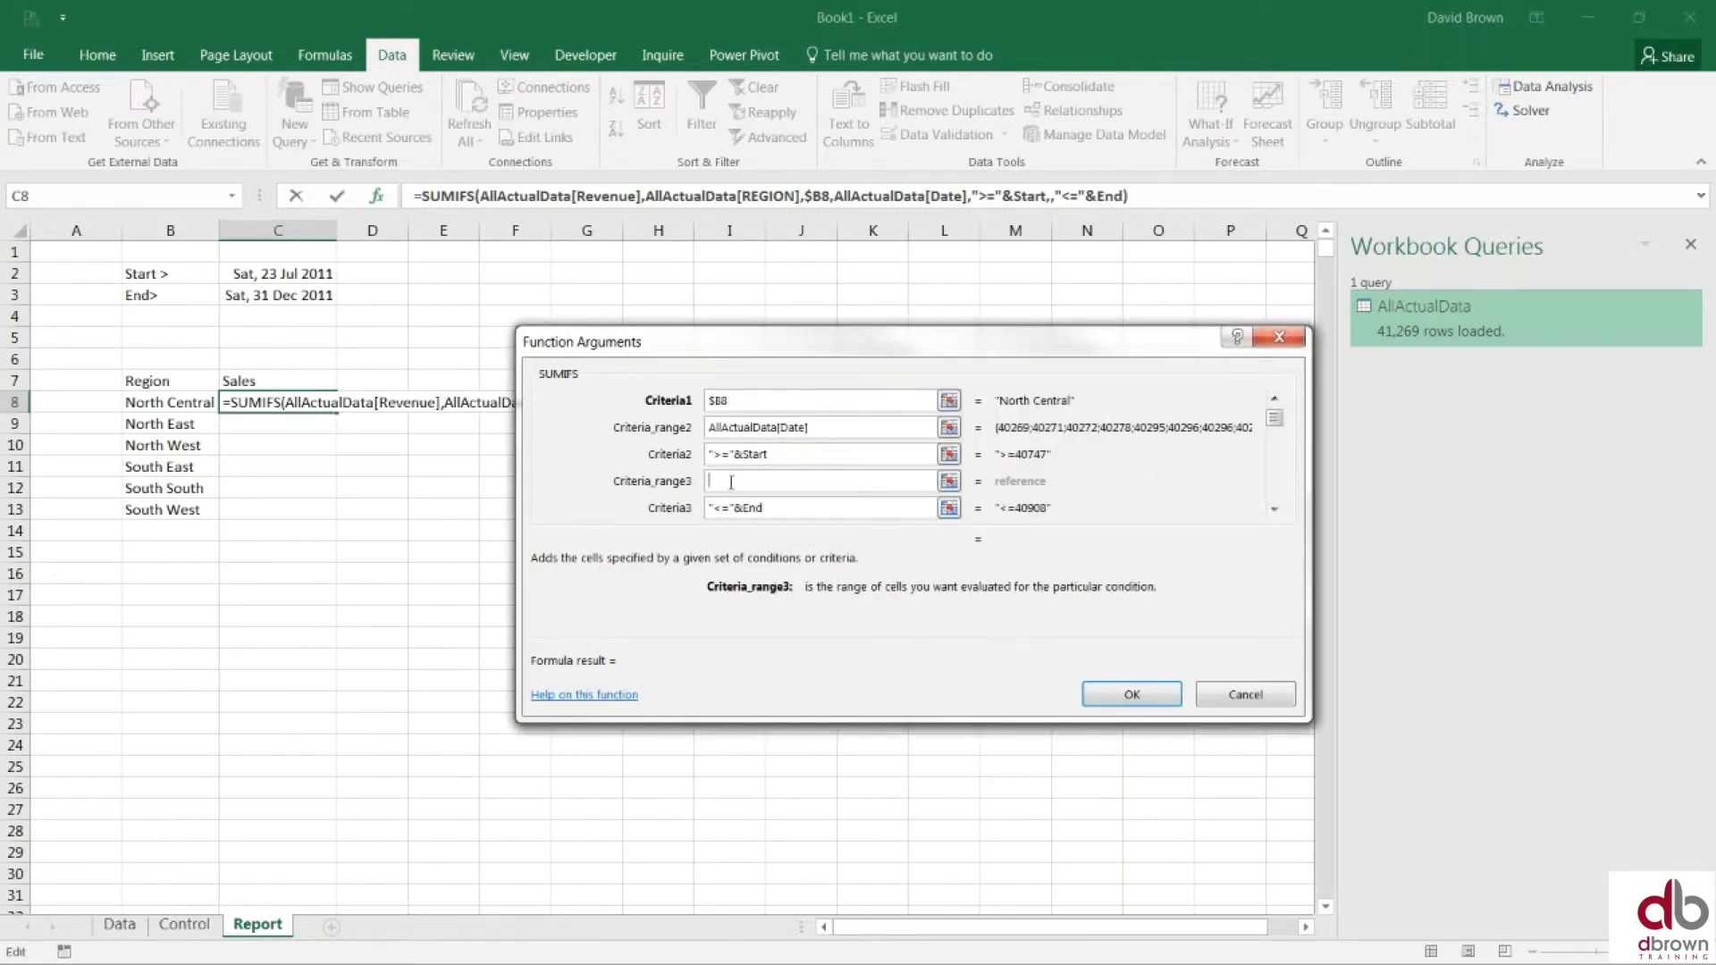
left_click(140, 927)
left_click(85, 223)
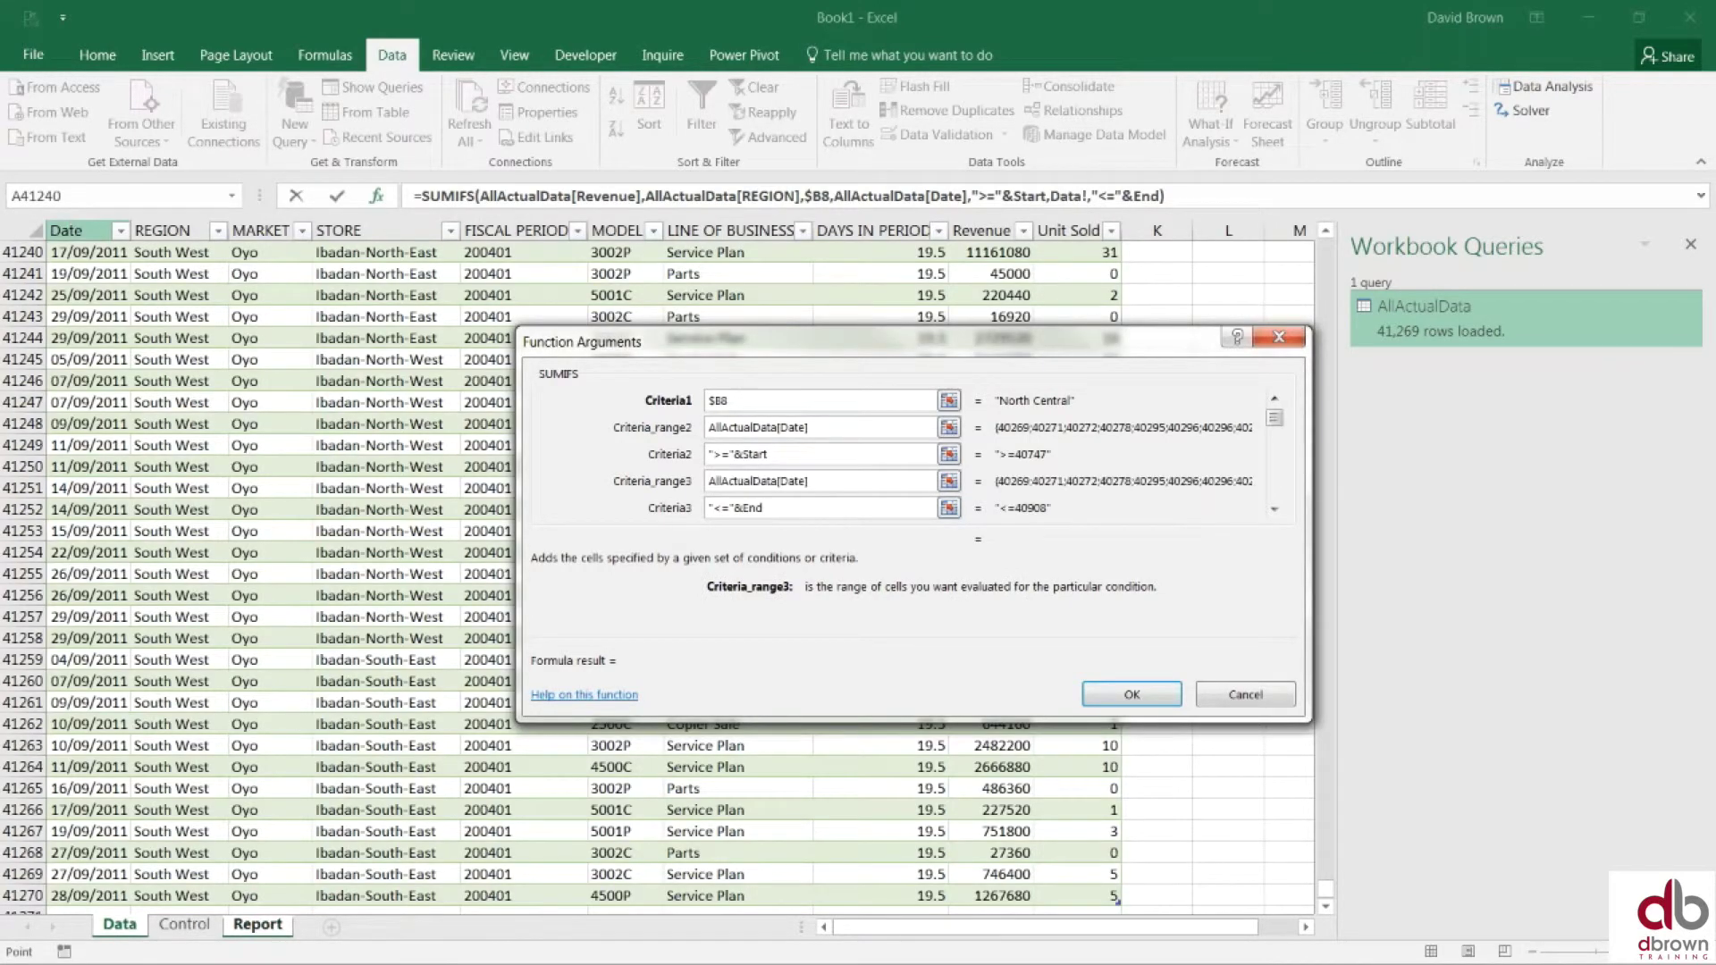
left_click(1274, 398)
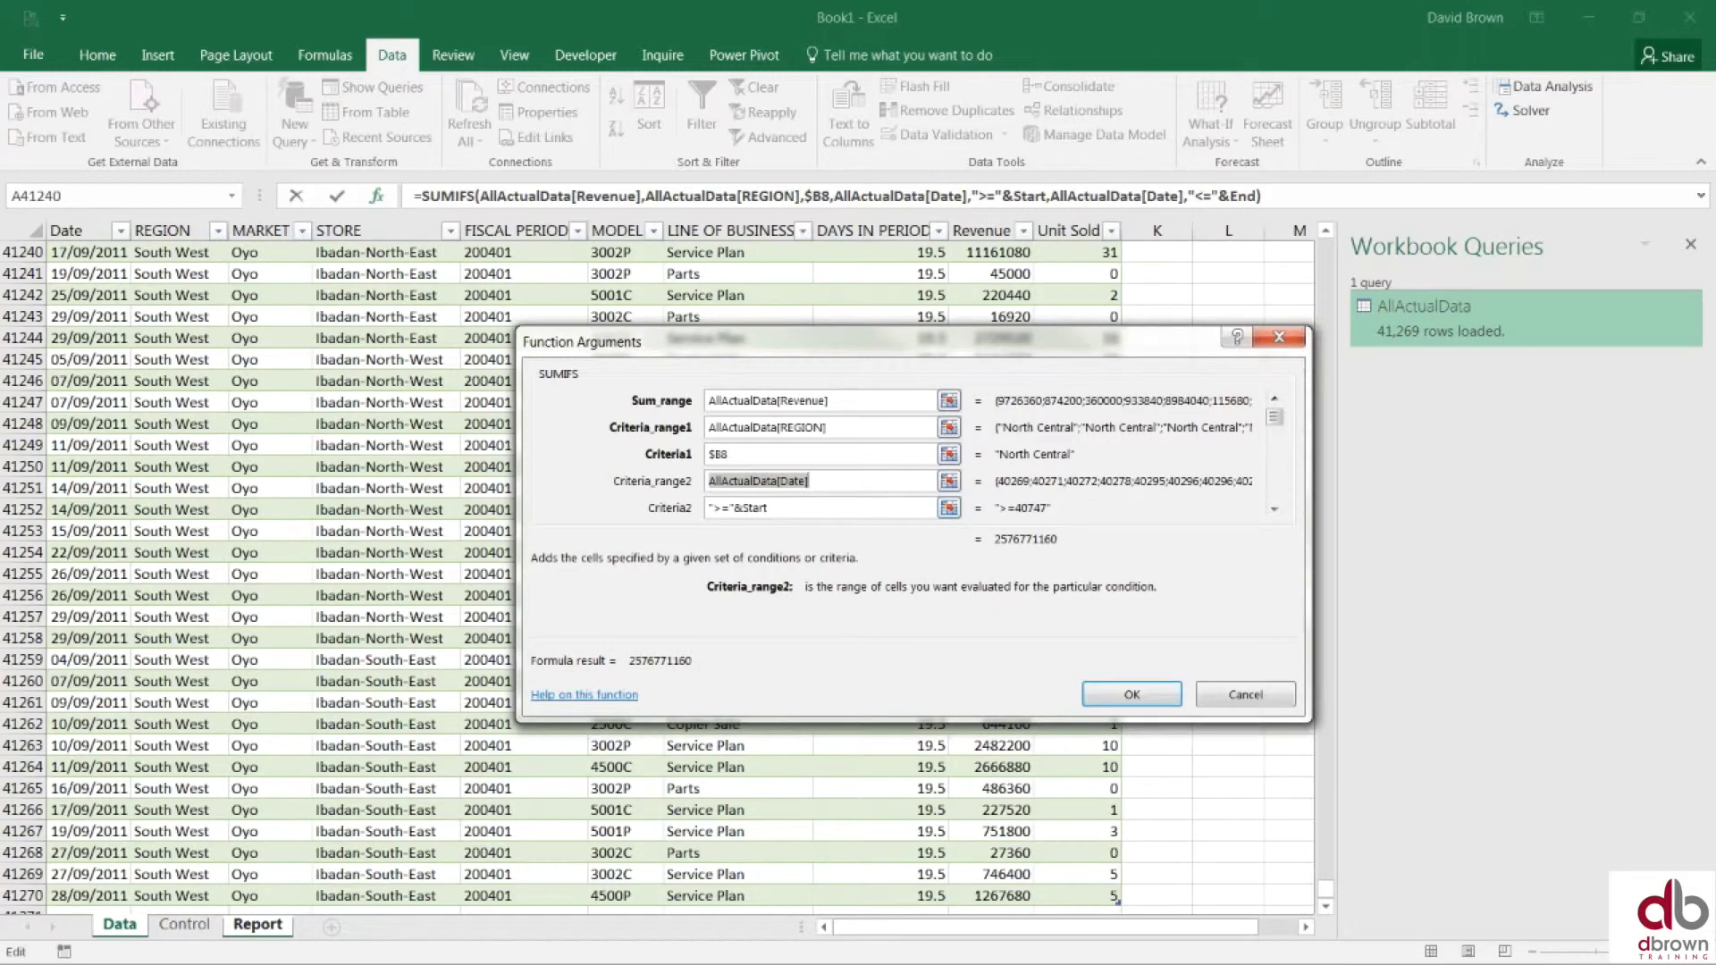
left_click(1275, 509)
left_click(1274, 508)
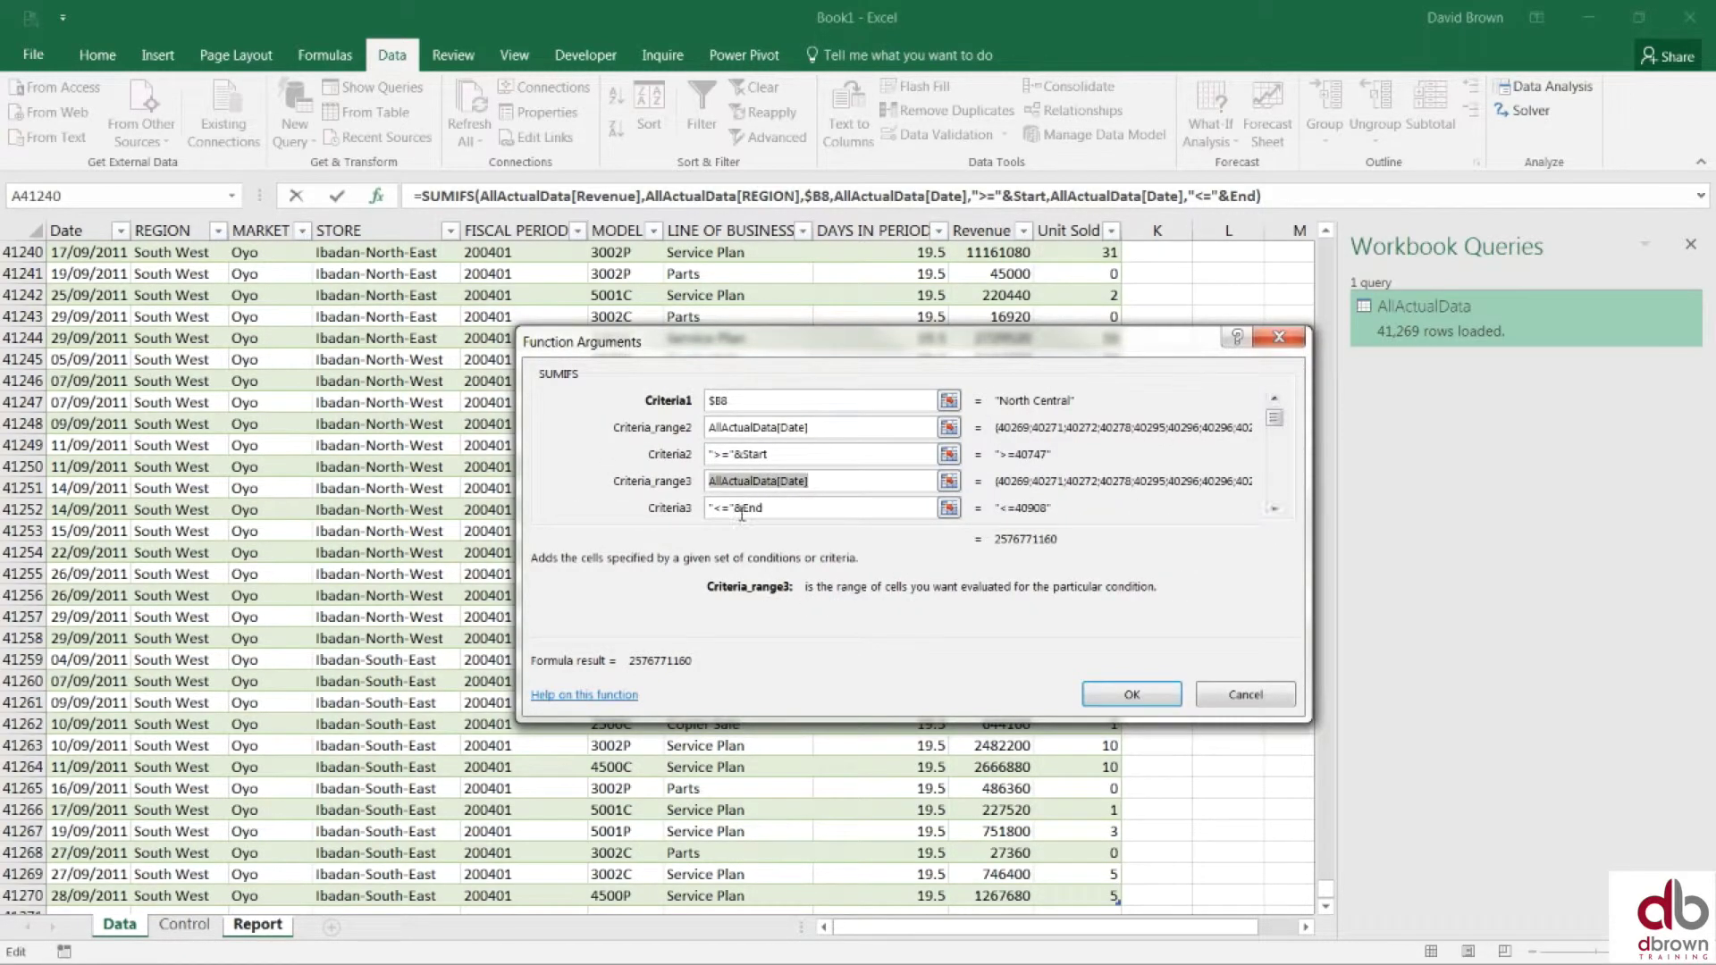
left_click(1128, 696)
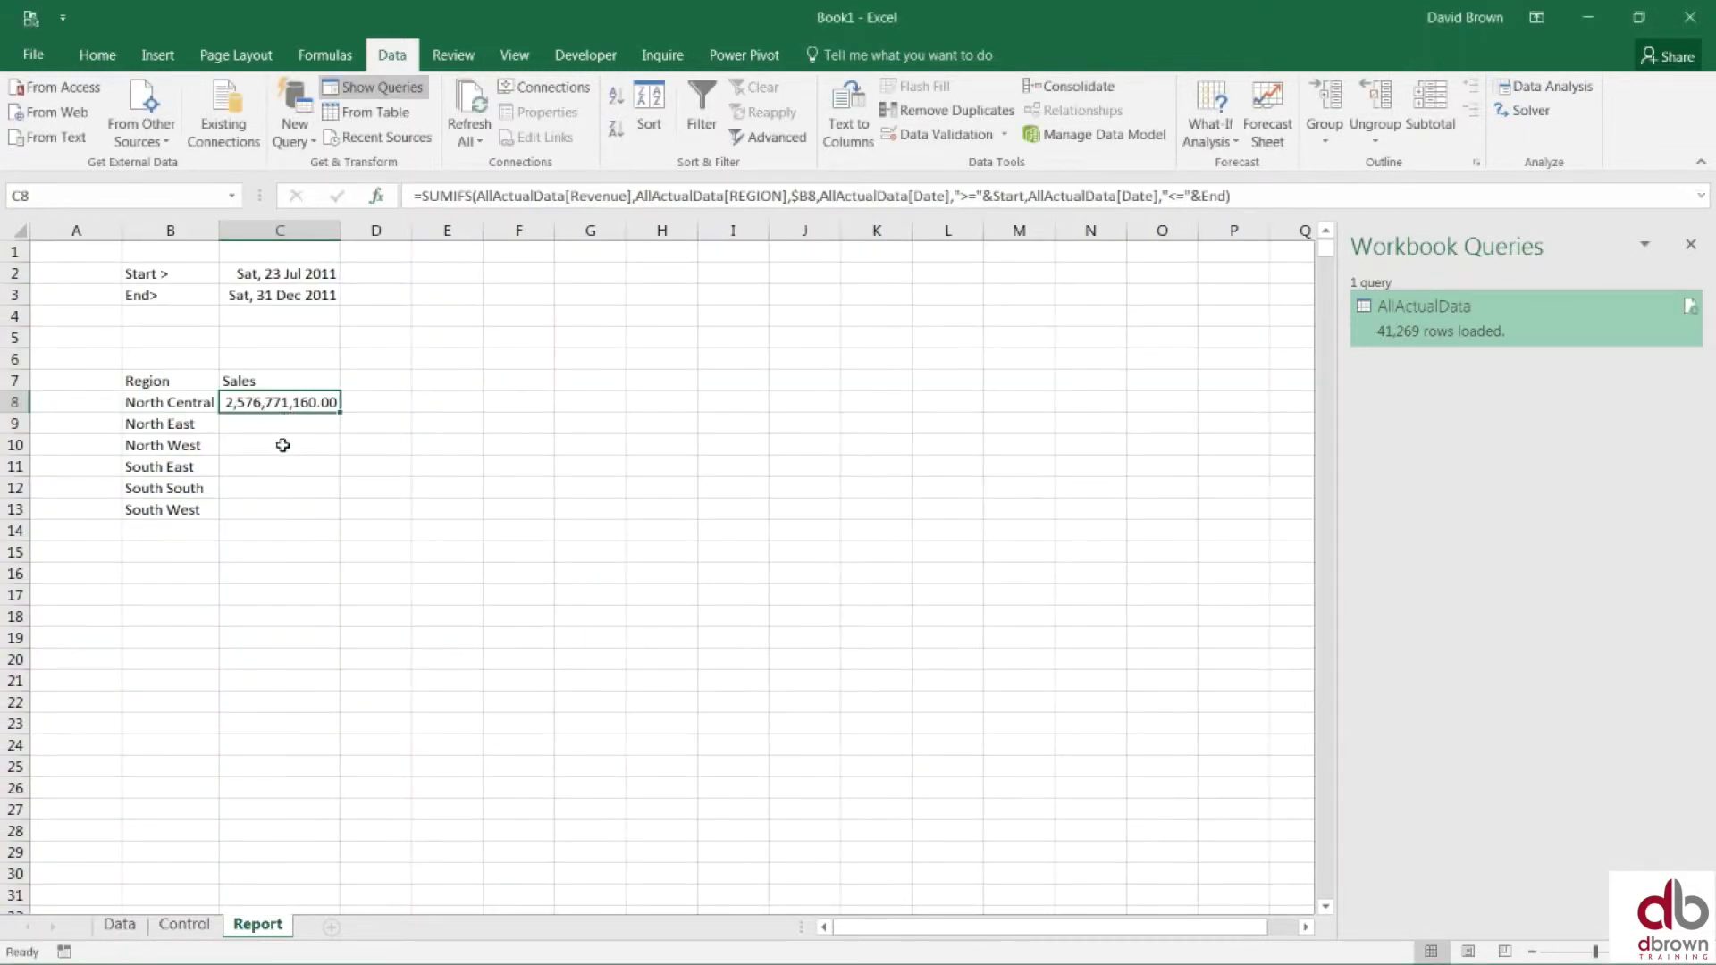
Step: Format C8 with custom format #,##0.0,,"m" and fill the formula down to C13
key("ctrl+1")
left_click(672, 524)
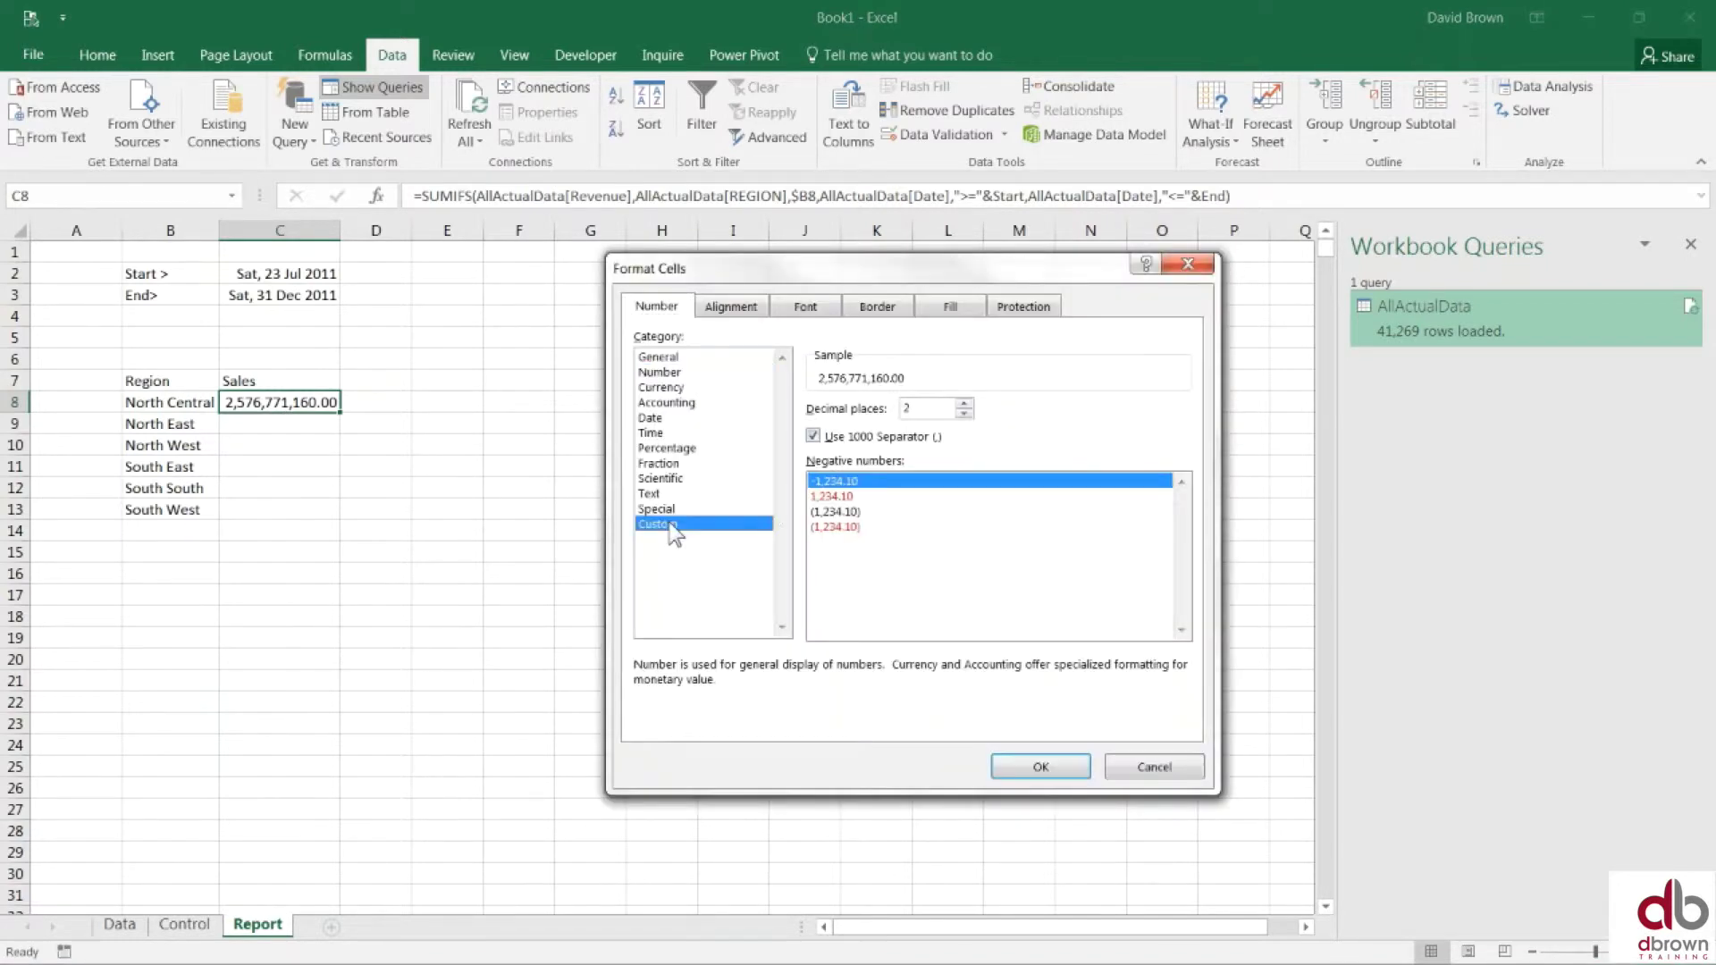
type(",,")
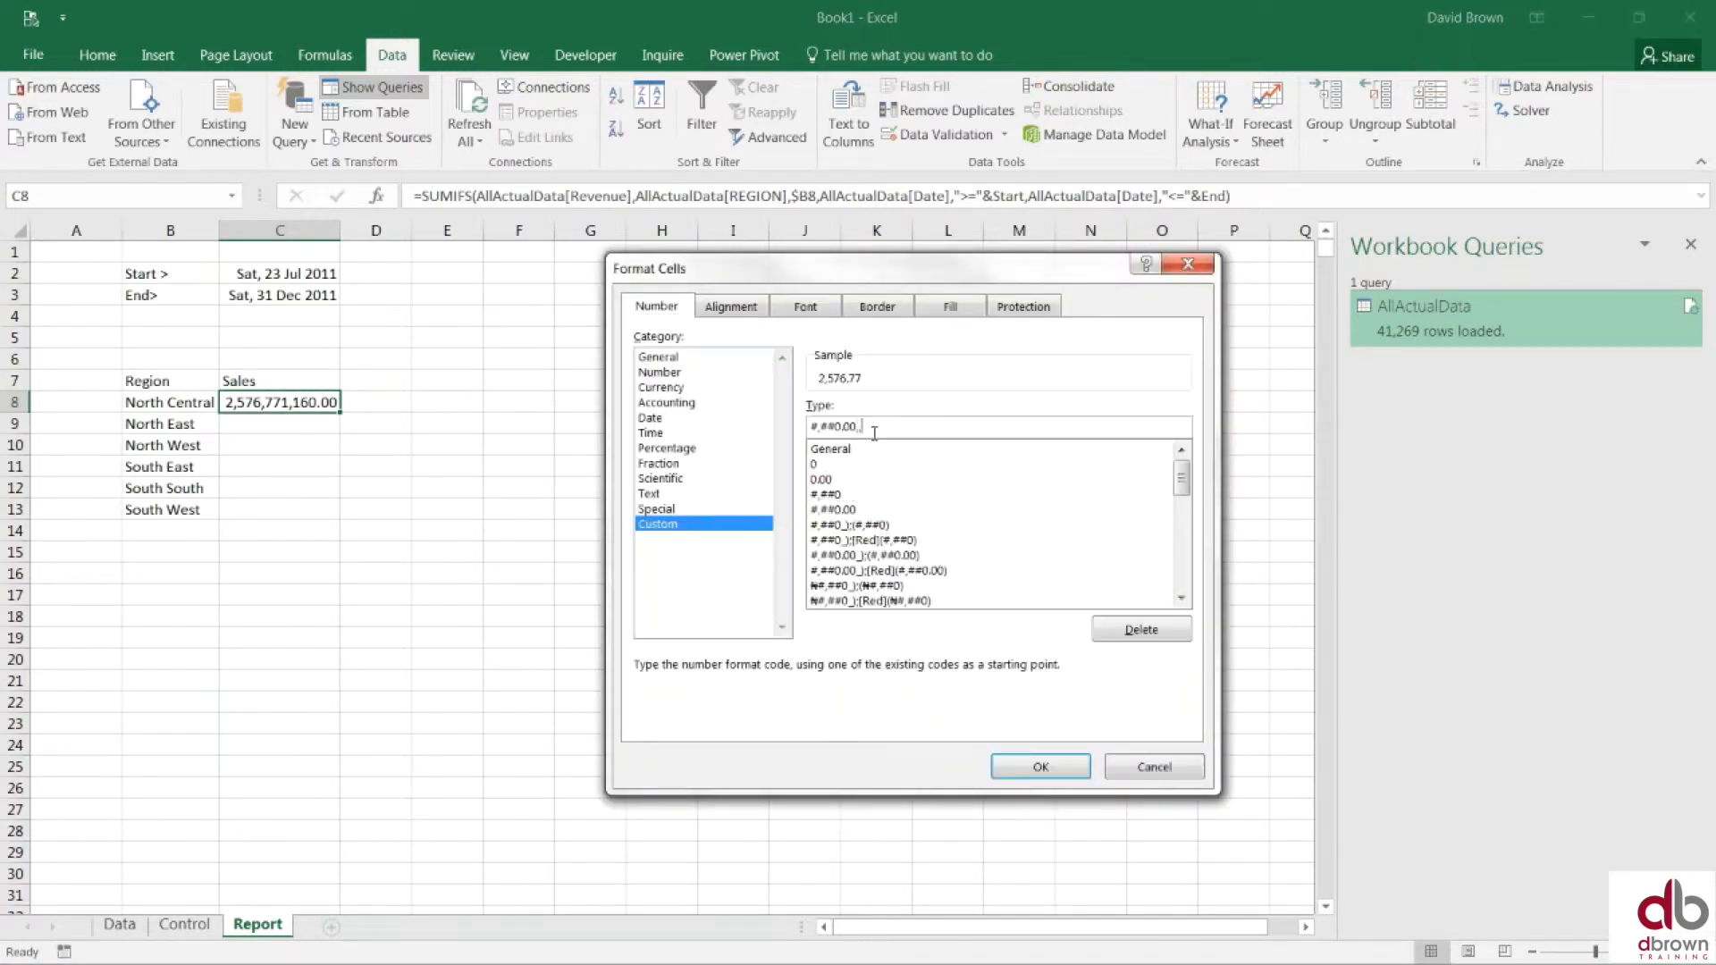
type("\"m\"")
left_click(854, 427)
key("BackSpace")
left_click(1040, 767)
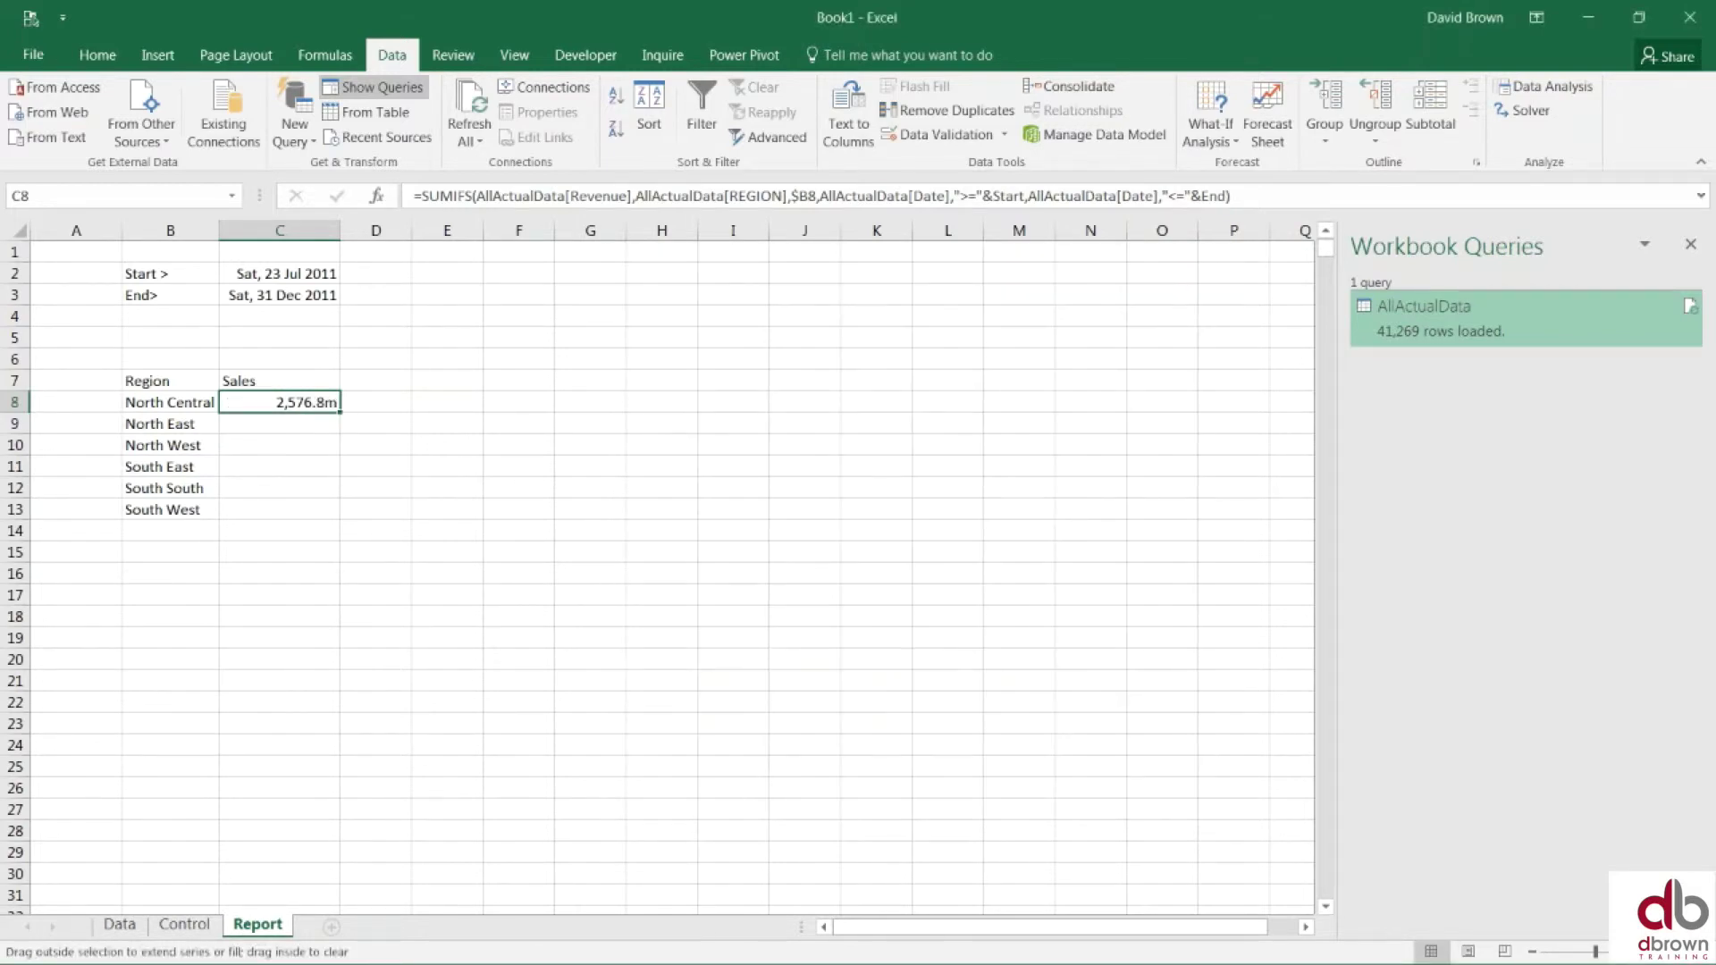
left_click_drag(340, 412, 351, 520)
Step: Add a bold Total row in B15:C15 with an AutoSum of the regional sales
left_click(169, 547)
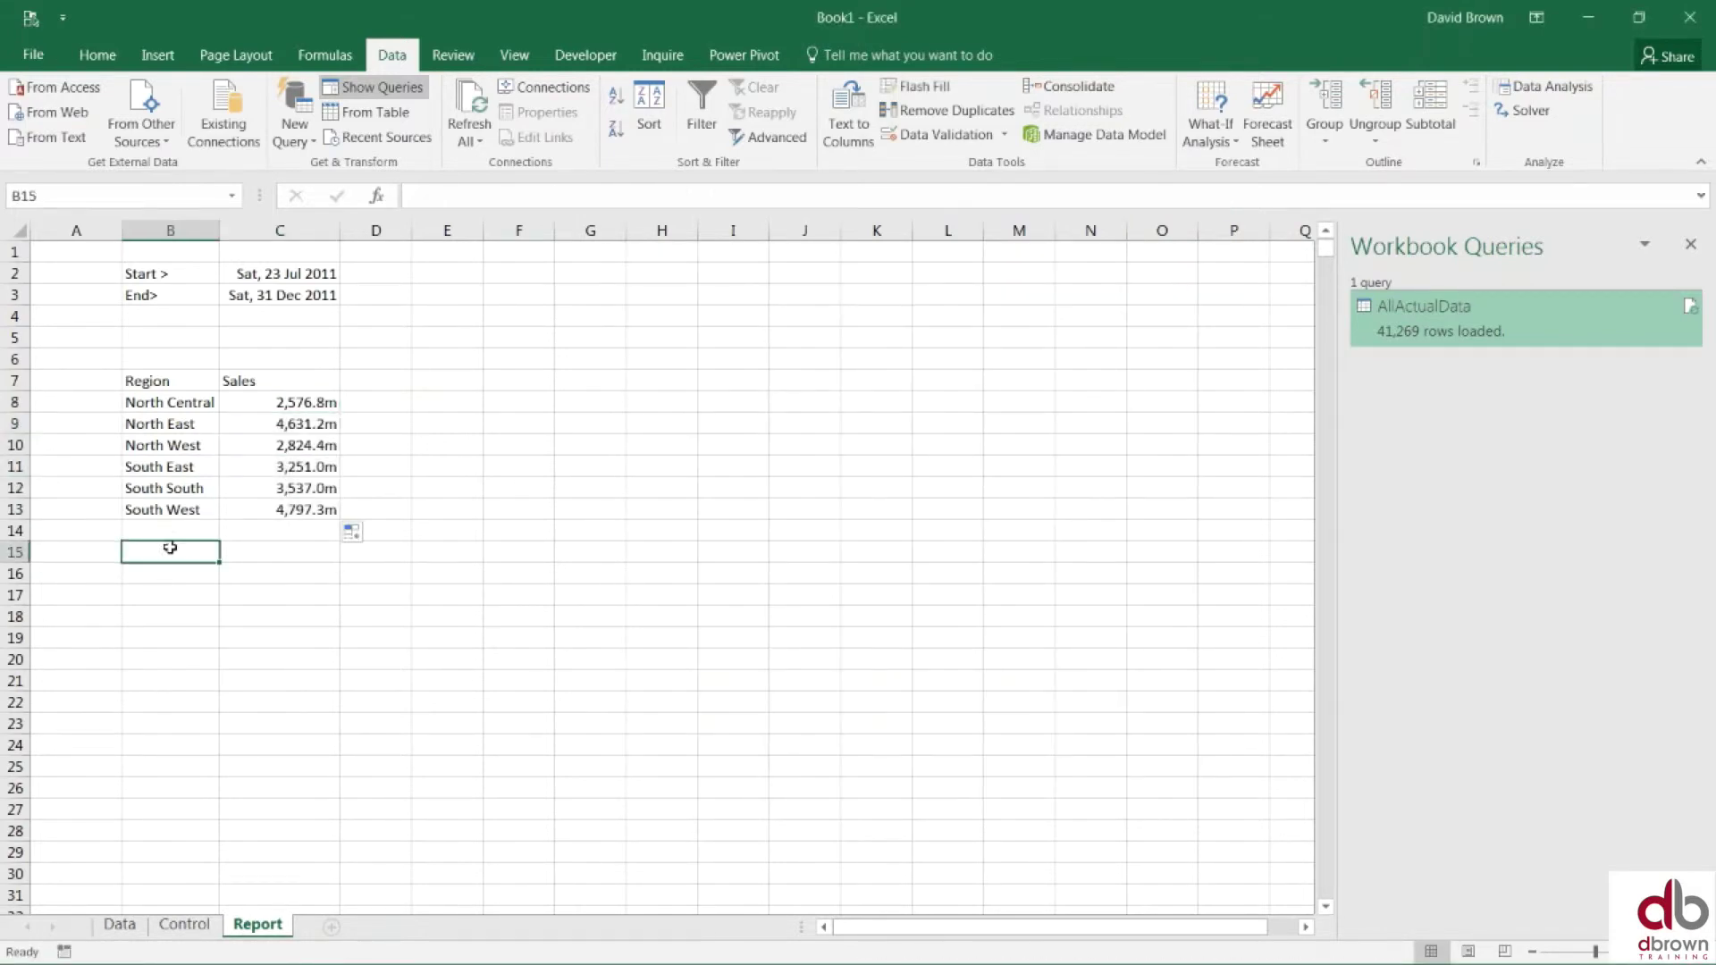
type("Total")
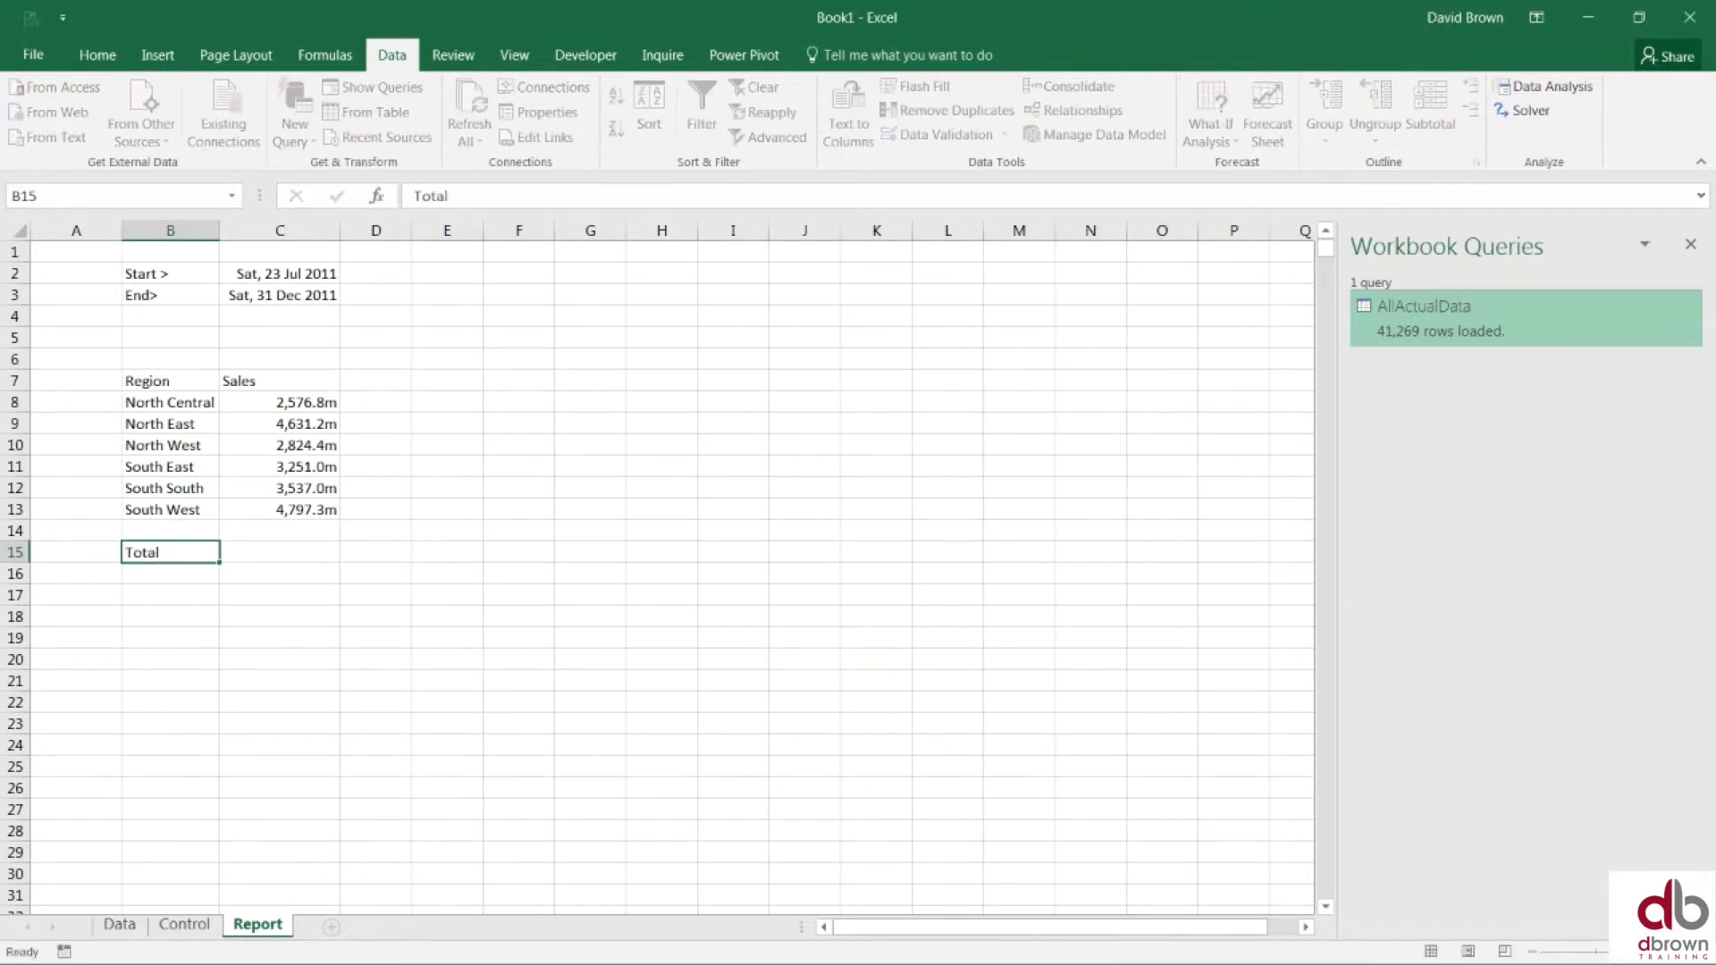
key("Return")
left_click(279, 552)
key("alt+equal")
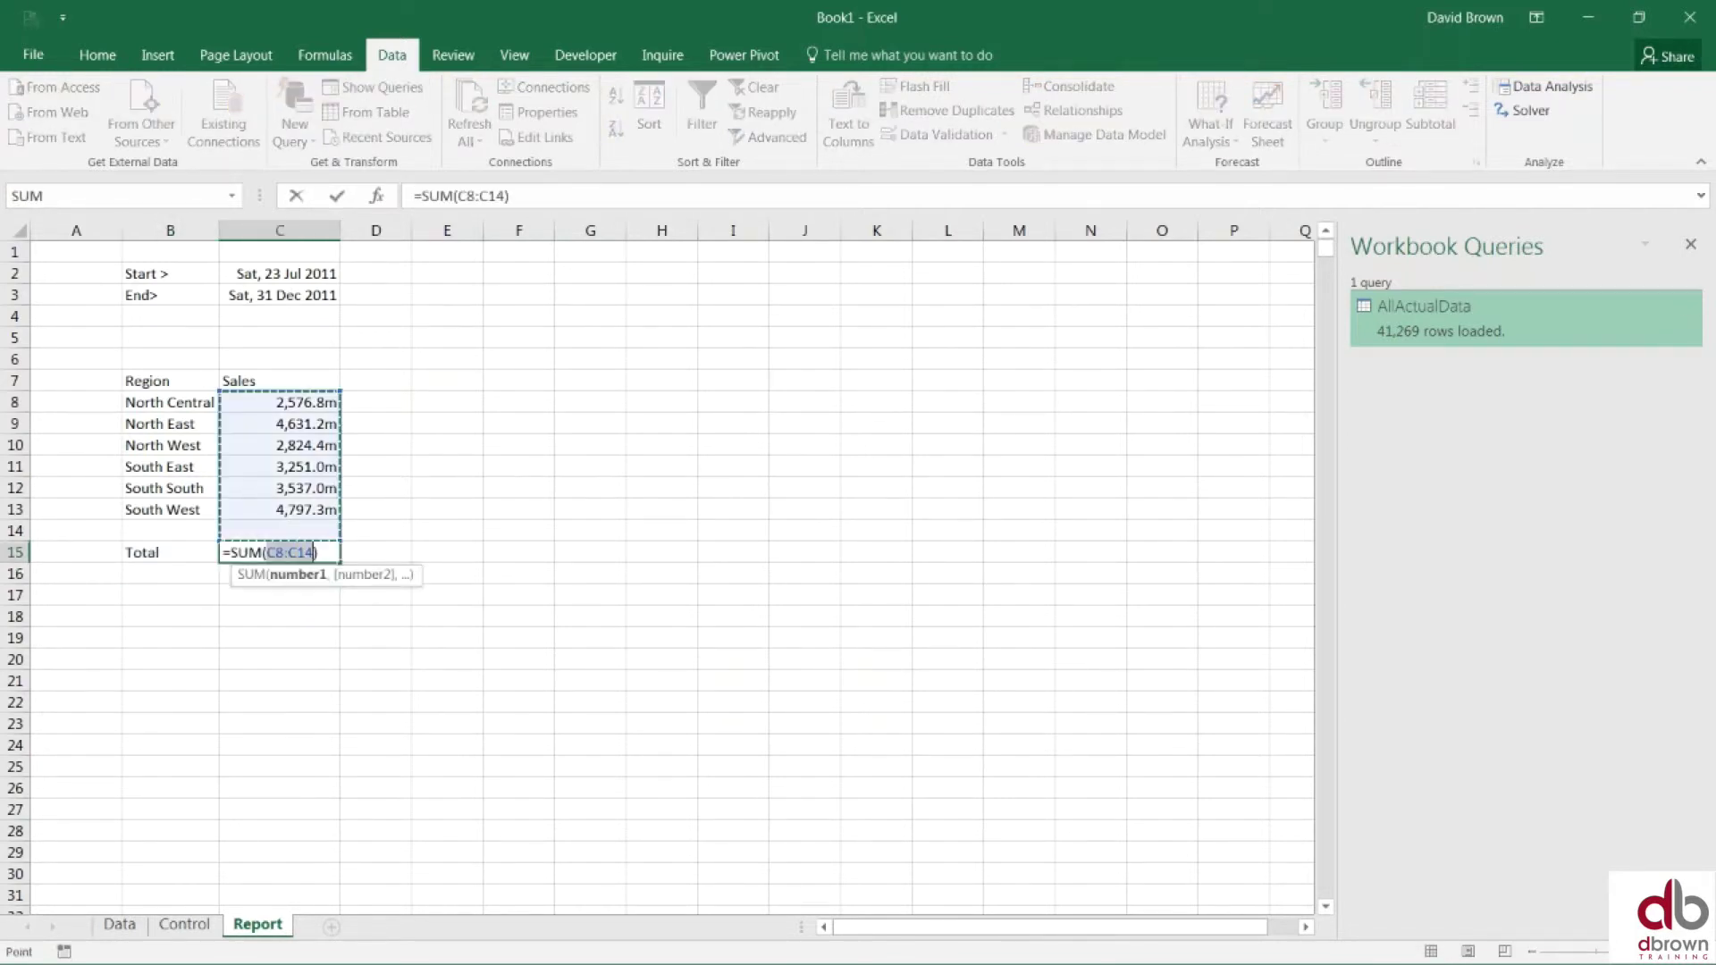
key("ctrl+Return")
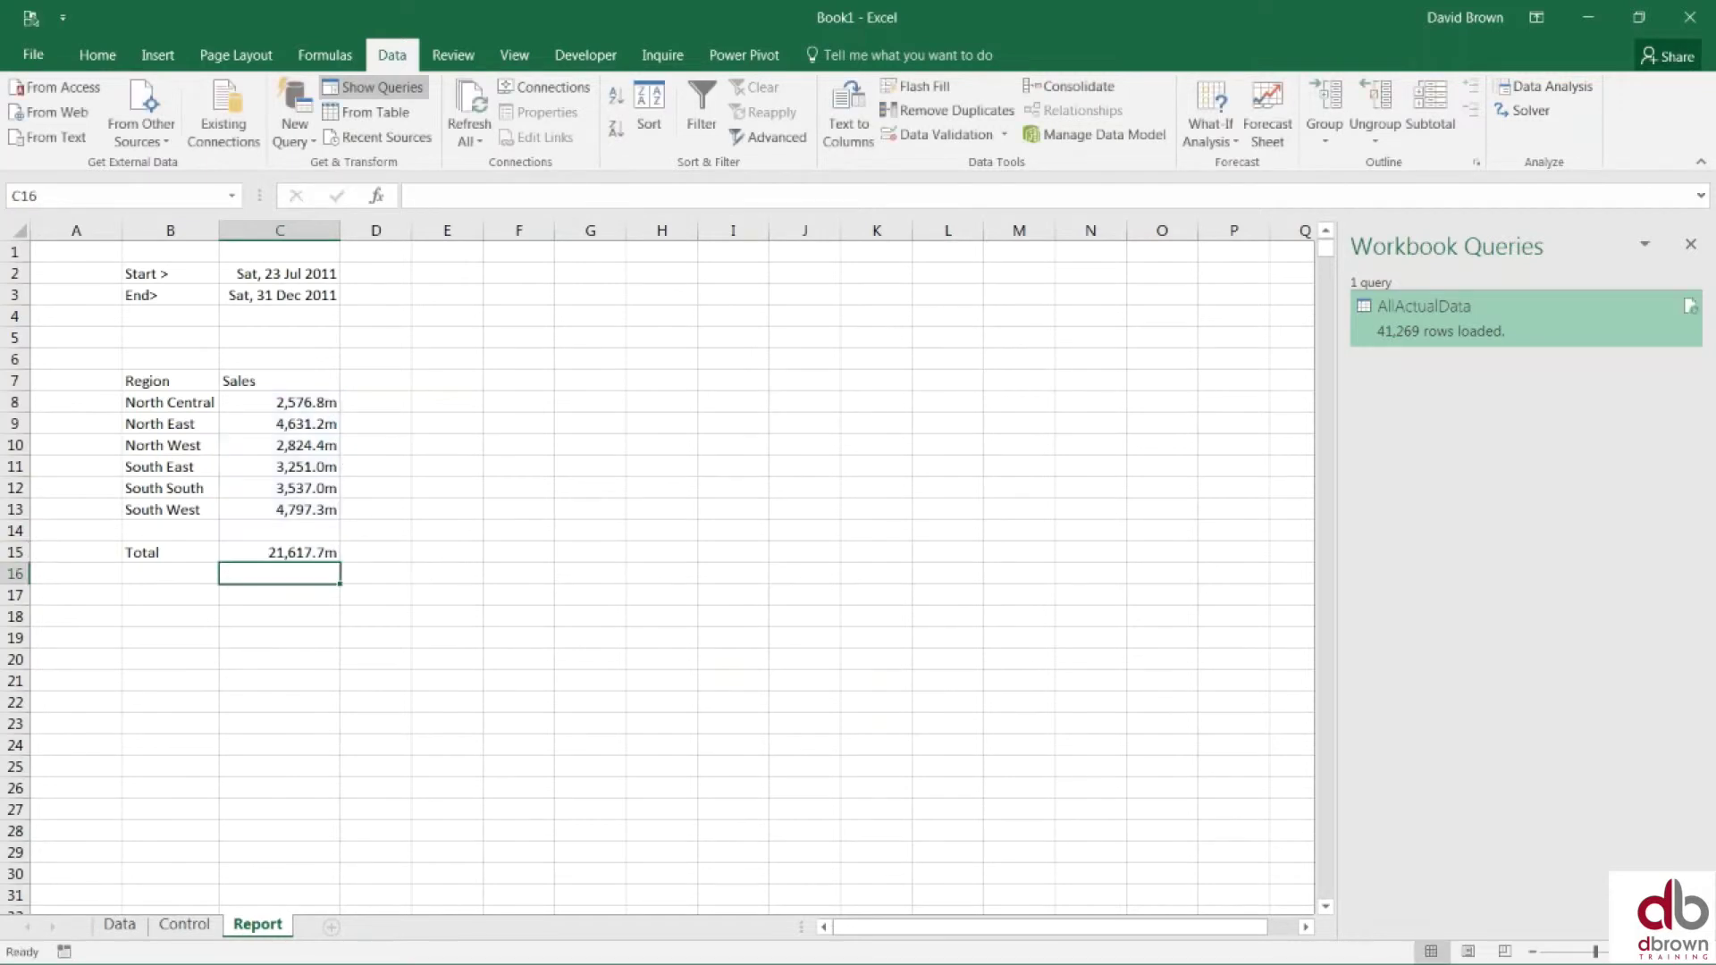
key("Left")
key("shift+Right")
key("ctrl+b")
key("Right")
Step: Give the Region and Sales headers in B7:C7 a grey fill and bold text
left_click(176, 386)
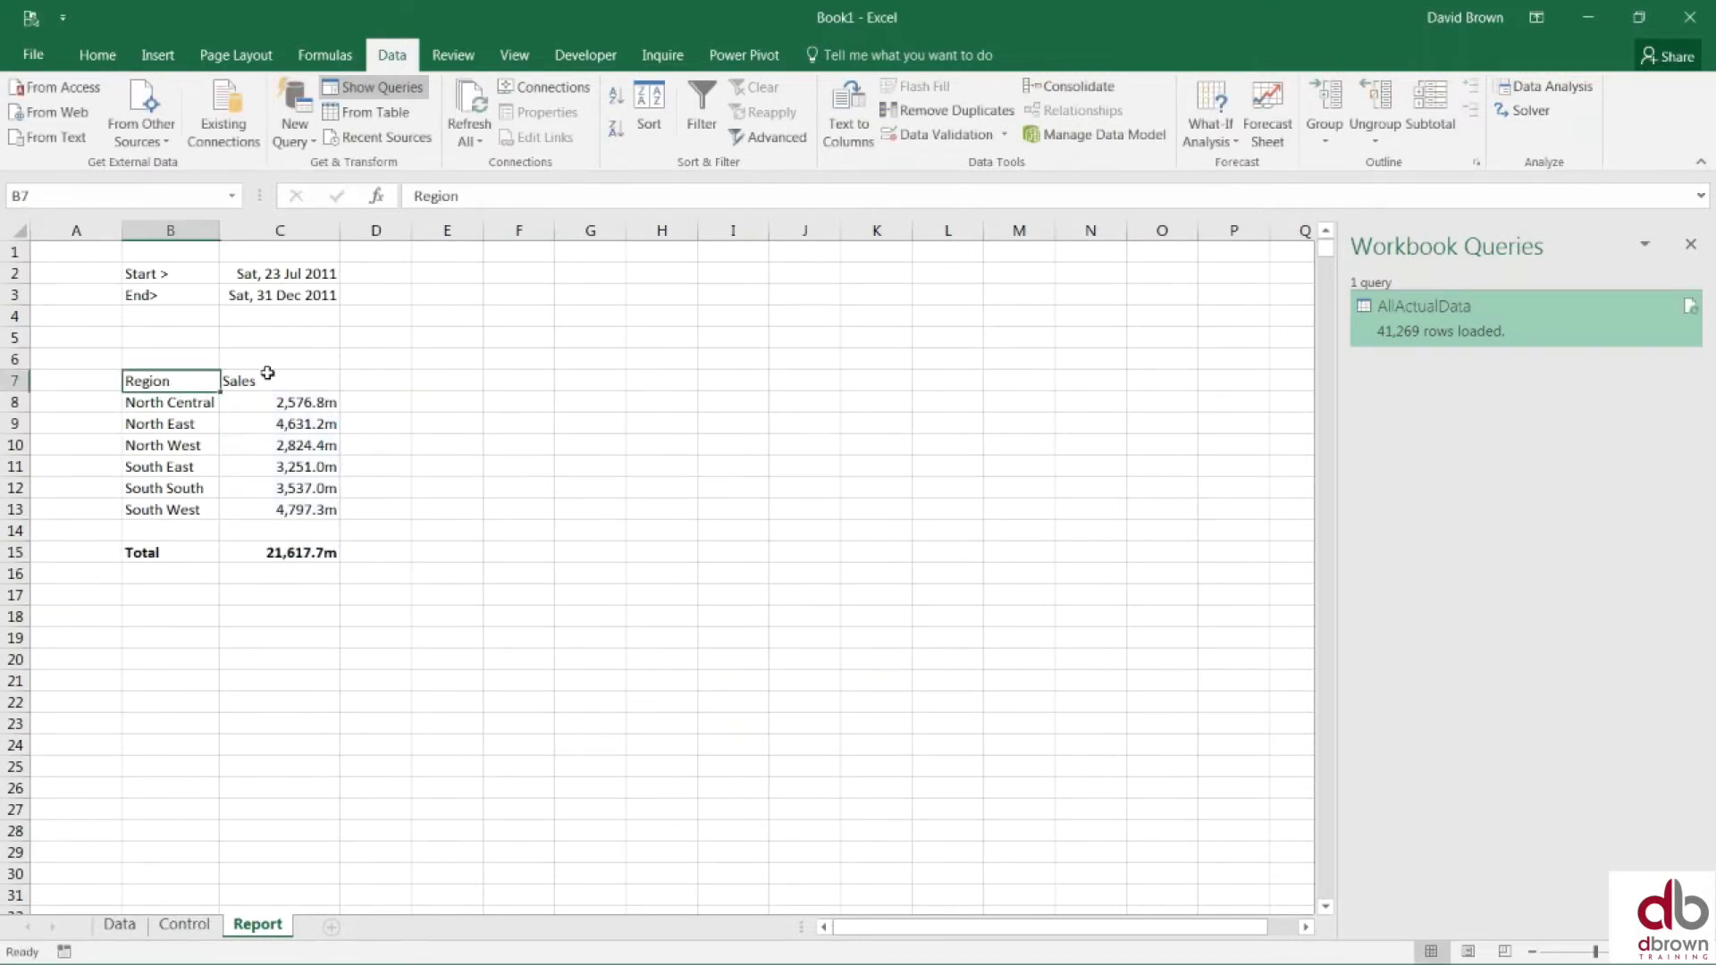
left_click(268, 373, "shift")
left_click(97, 55)
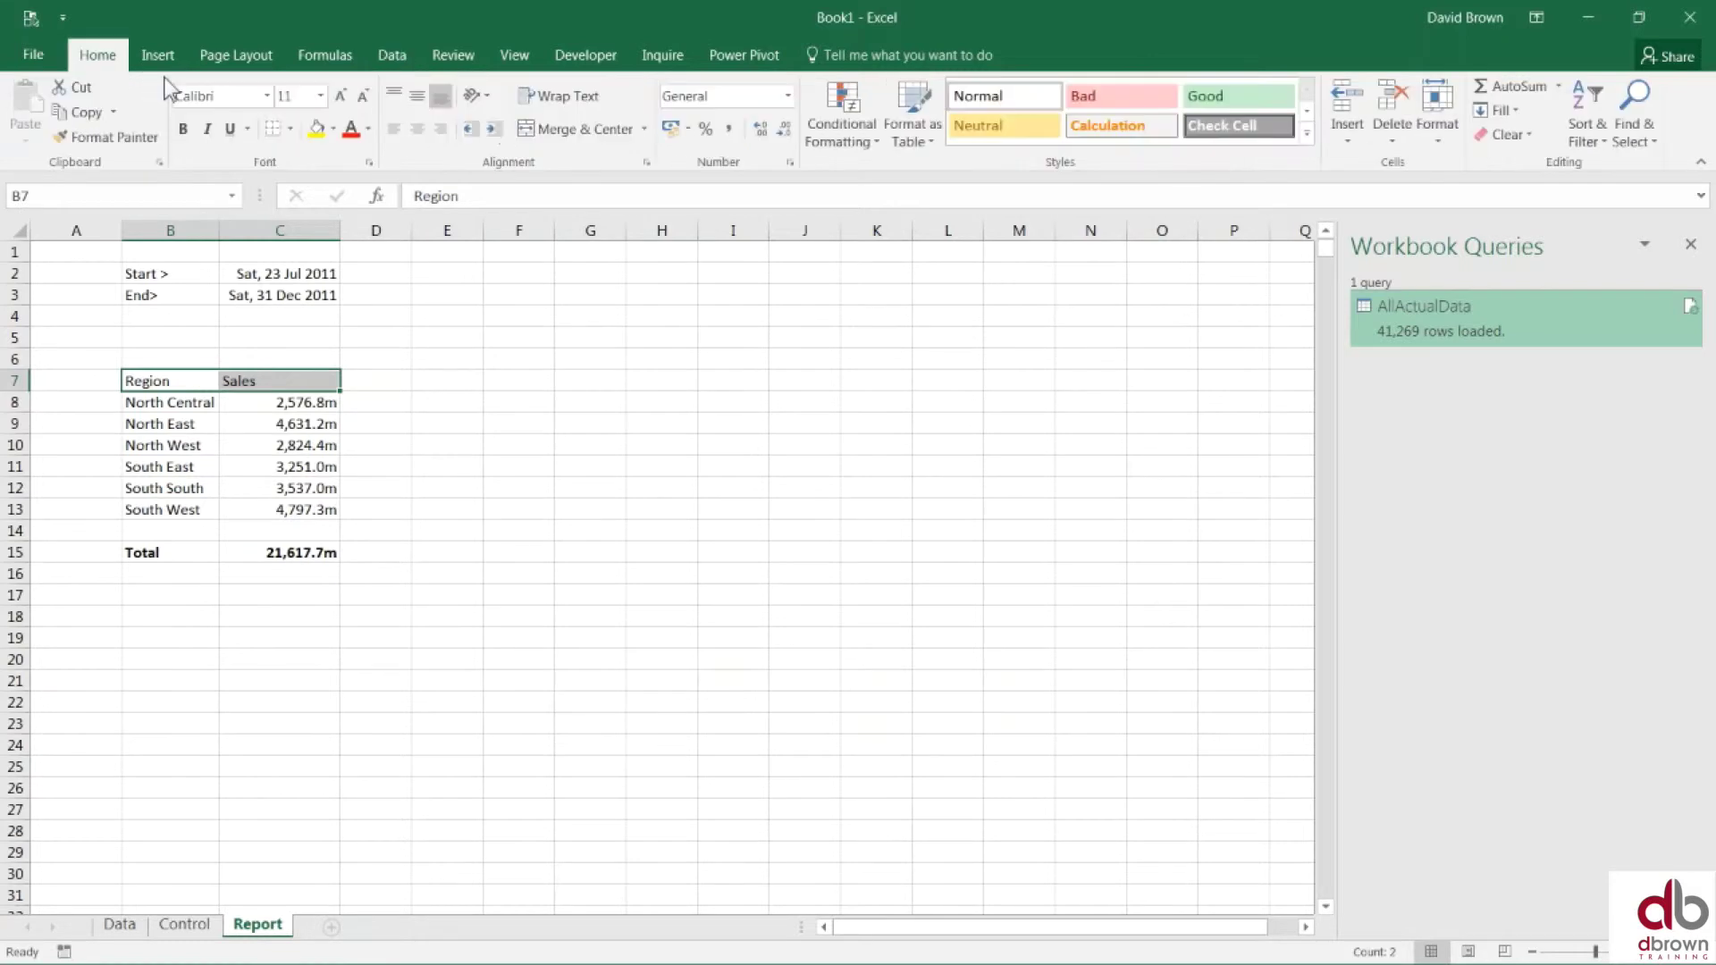
left_click(332, 128)
left_click(316, 217)
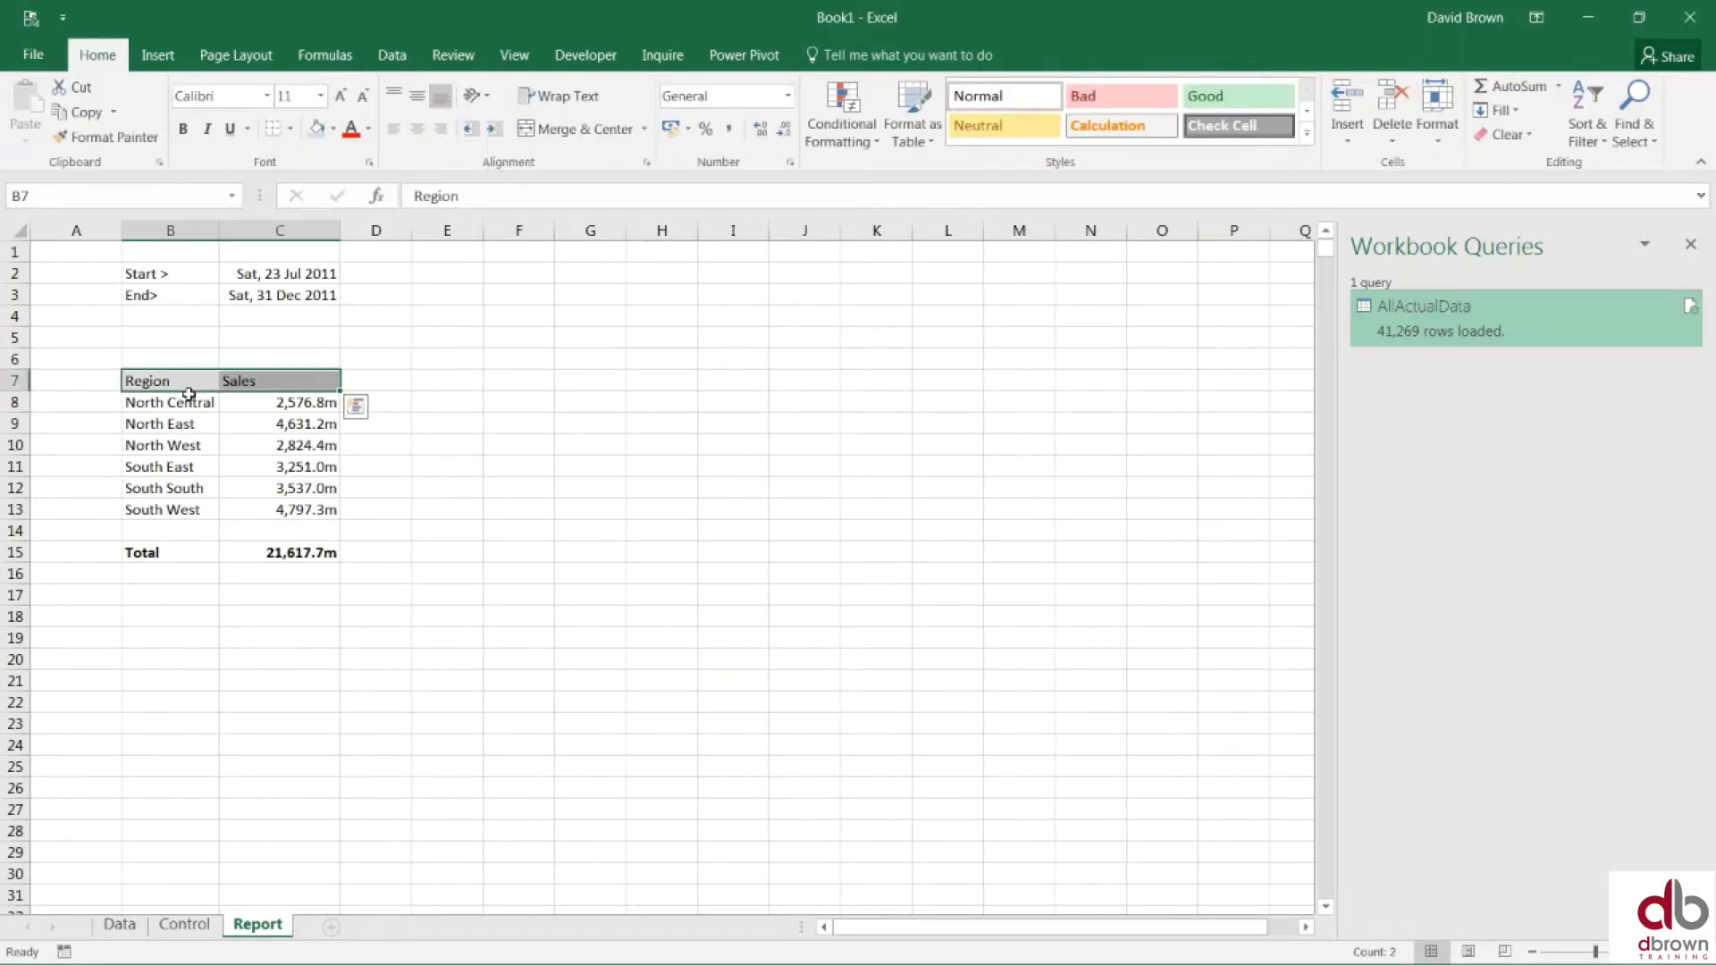
key("ctrl+b")
left_click(203, 446)
Step: Change the Control sheet Start Date to 1 Jan 2011 and check the Report total of 49,142.8m
left_click(184, 924)
left_click(541, 273)
key("F2")
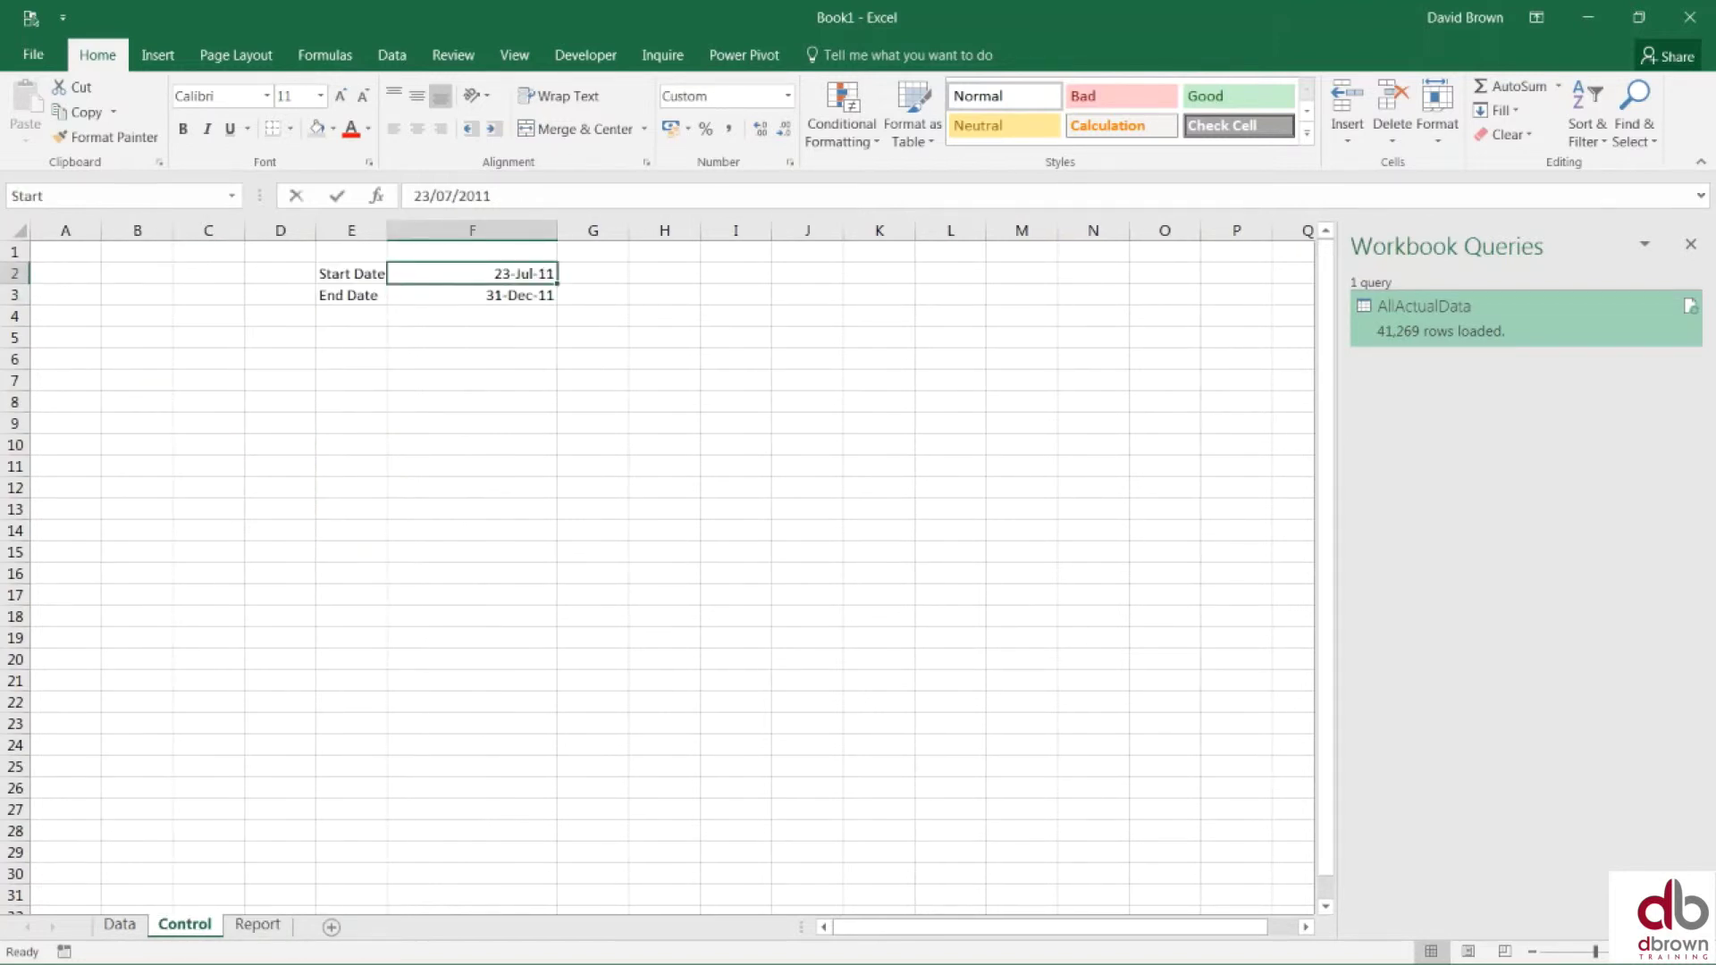
type("1 jan 2011")
key("Return")
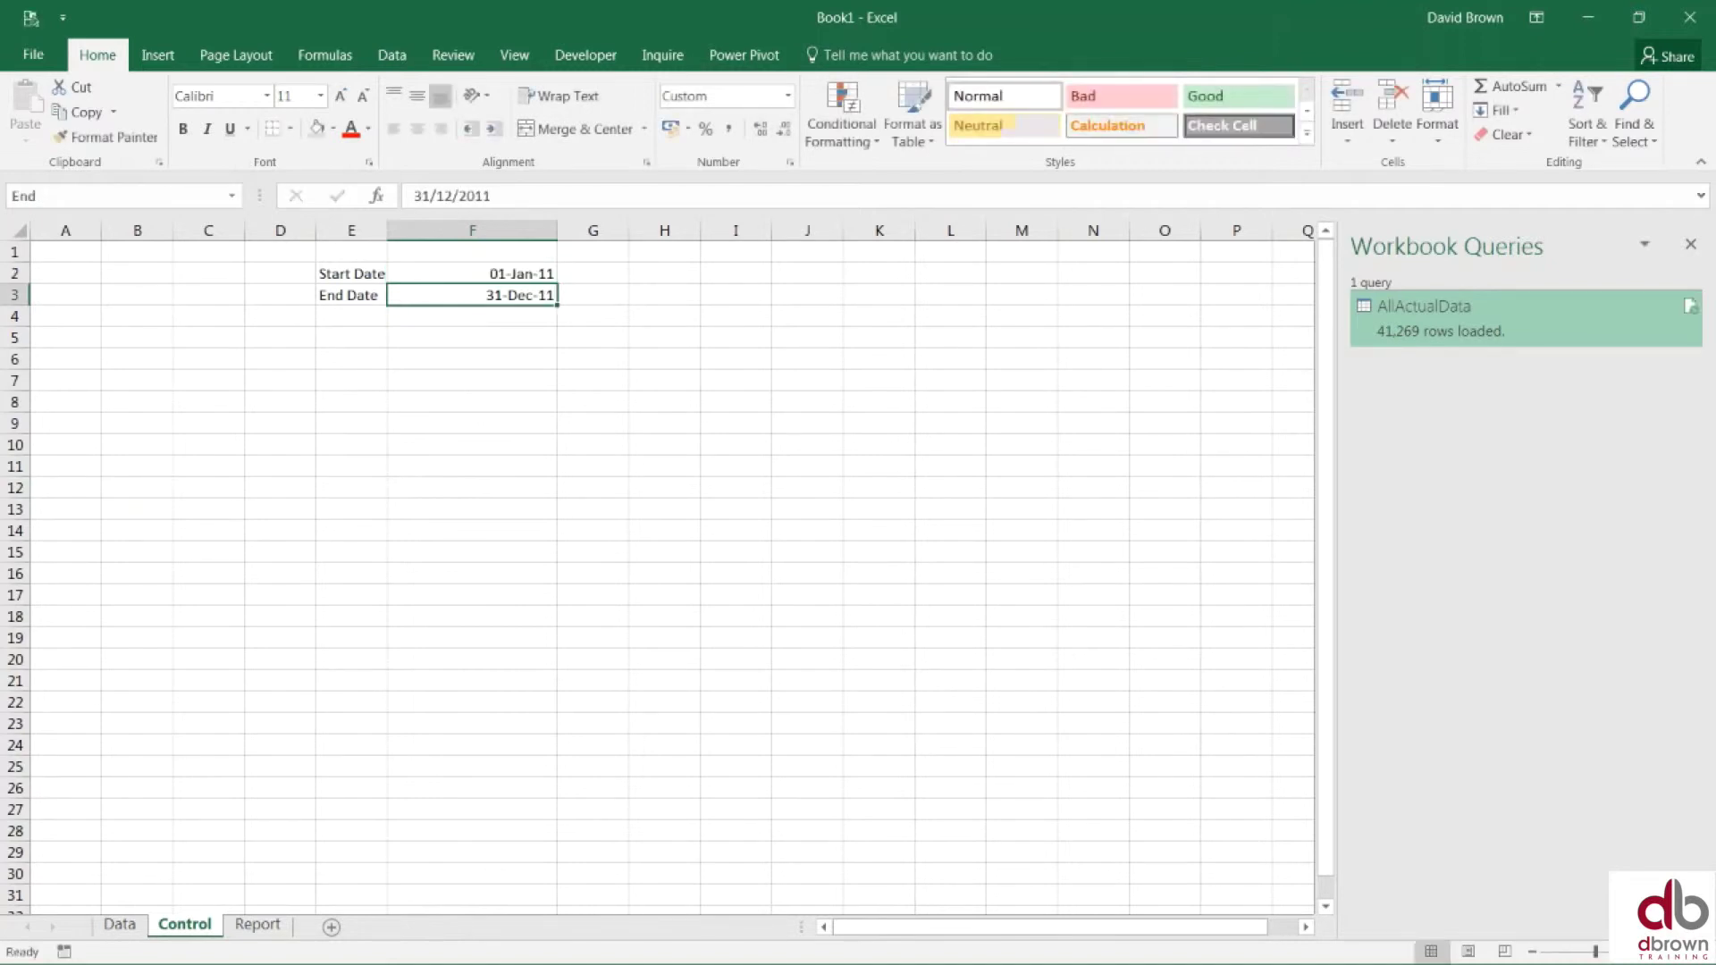
key("Up")
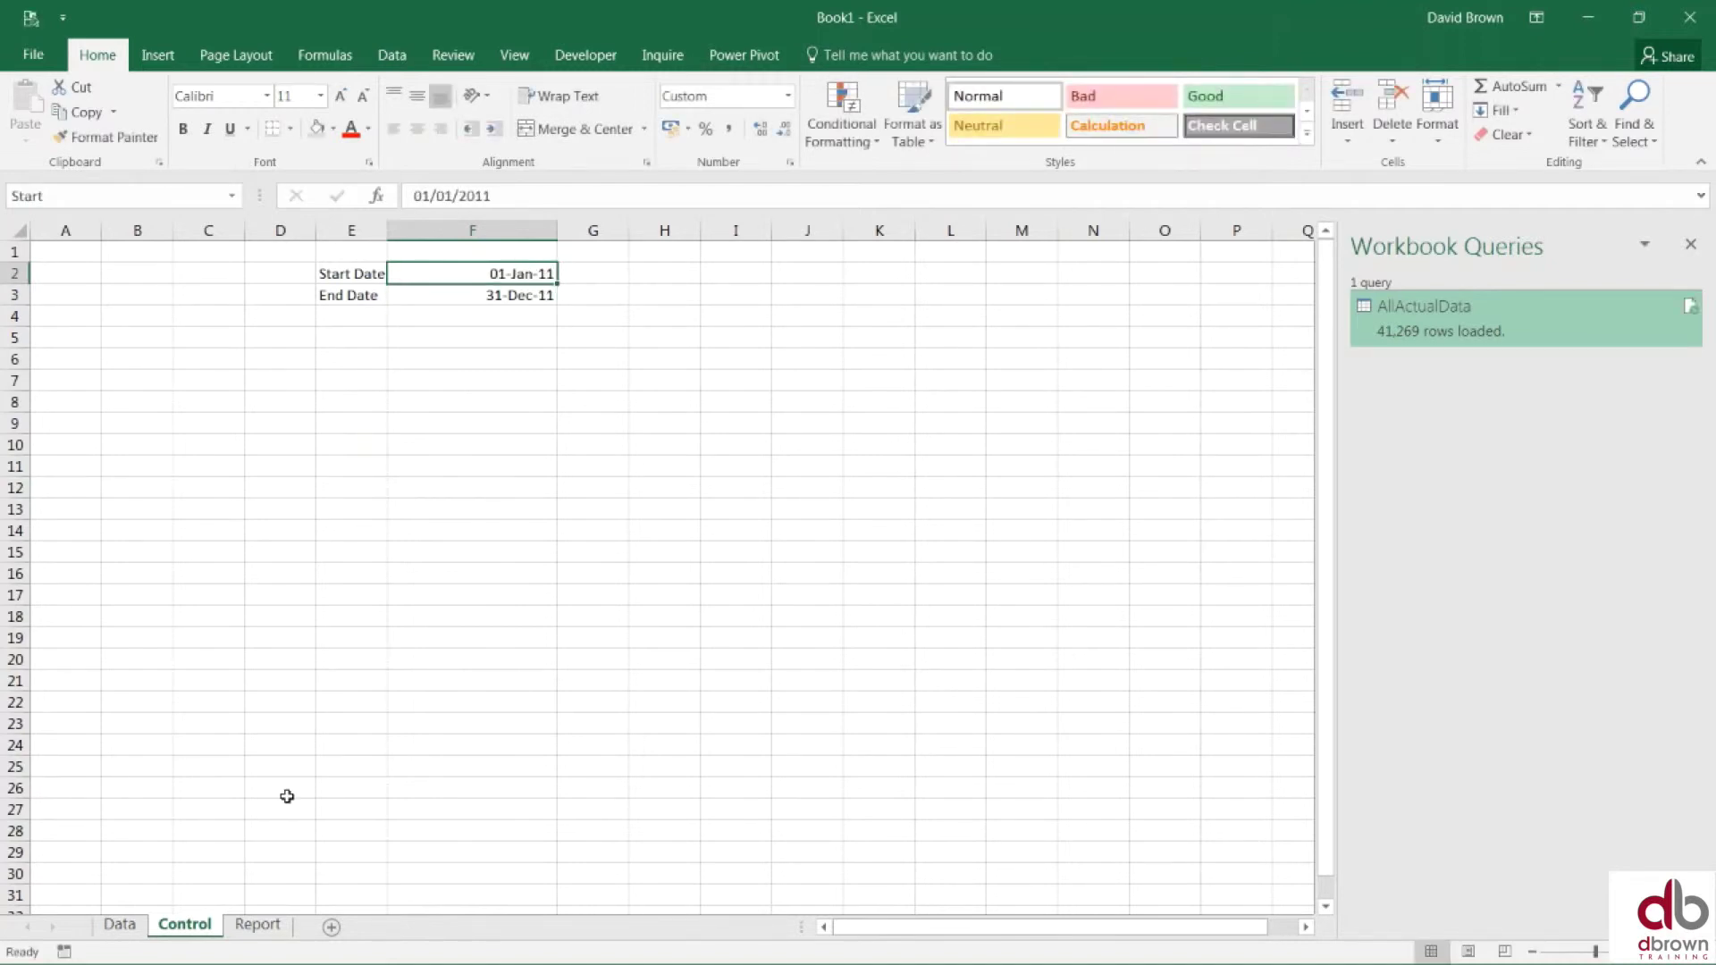
left_click(254, 924)
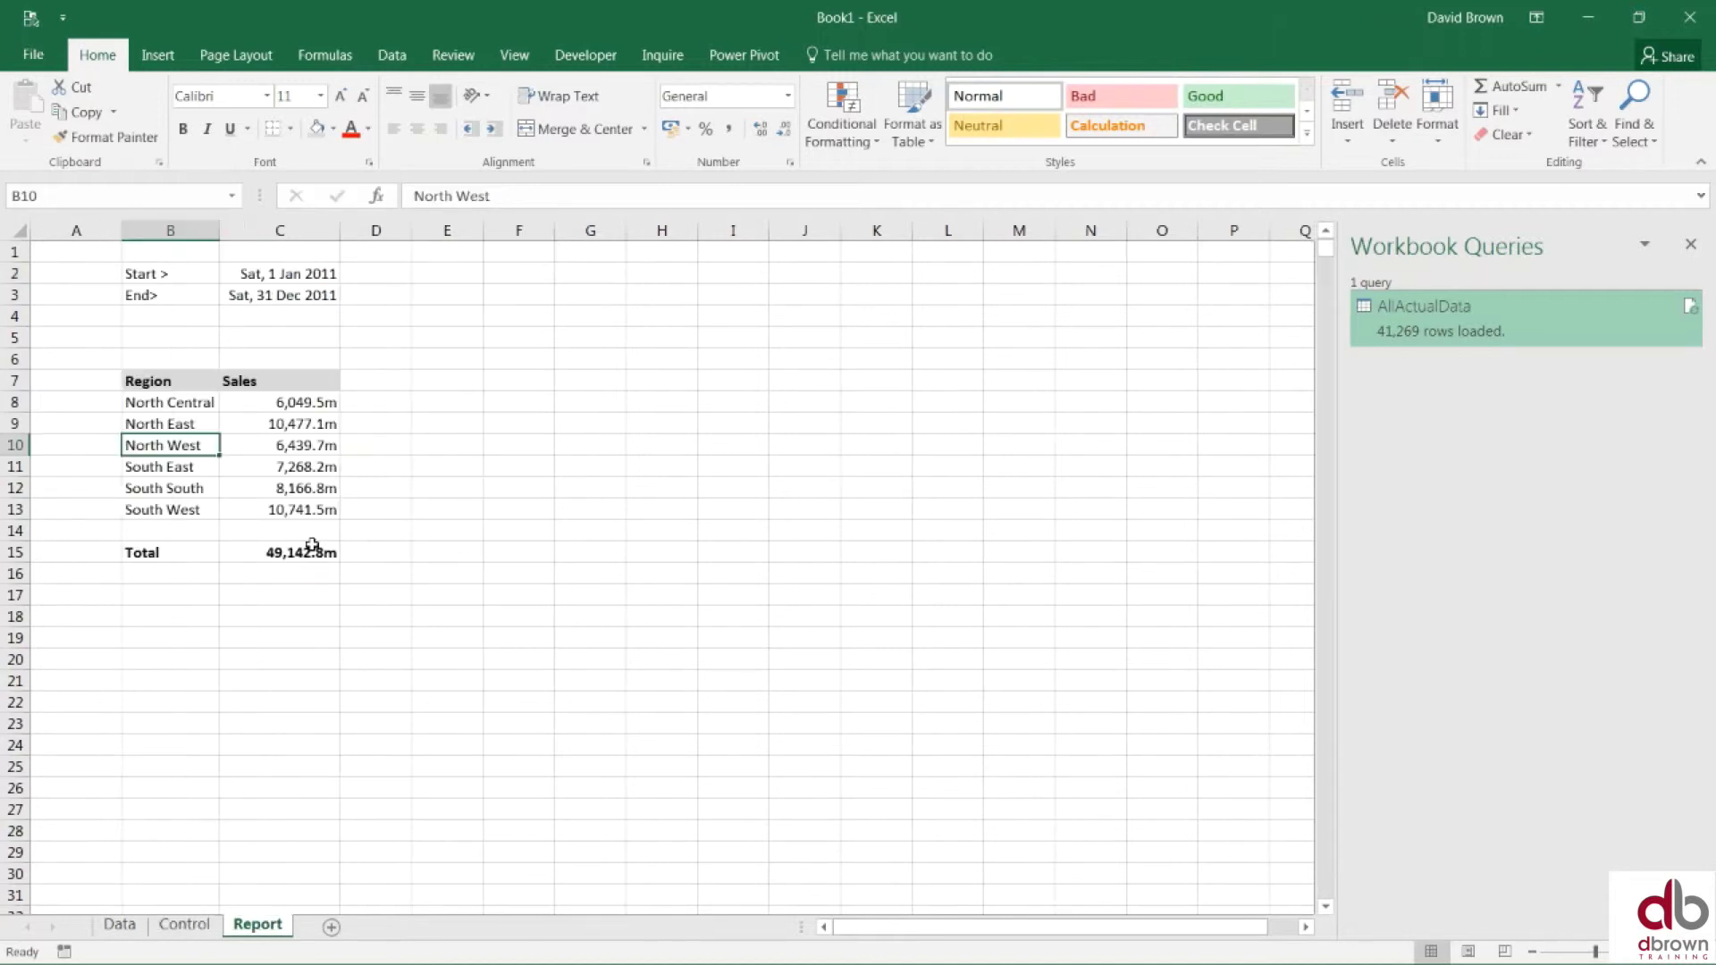
Step: Select a cell in the Data sheet's query table and bring up the PowerQueryDemo folder window
left_click(119, 924)
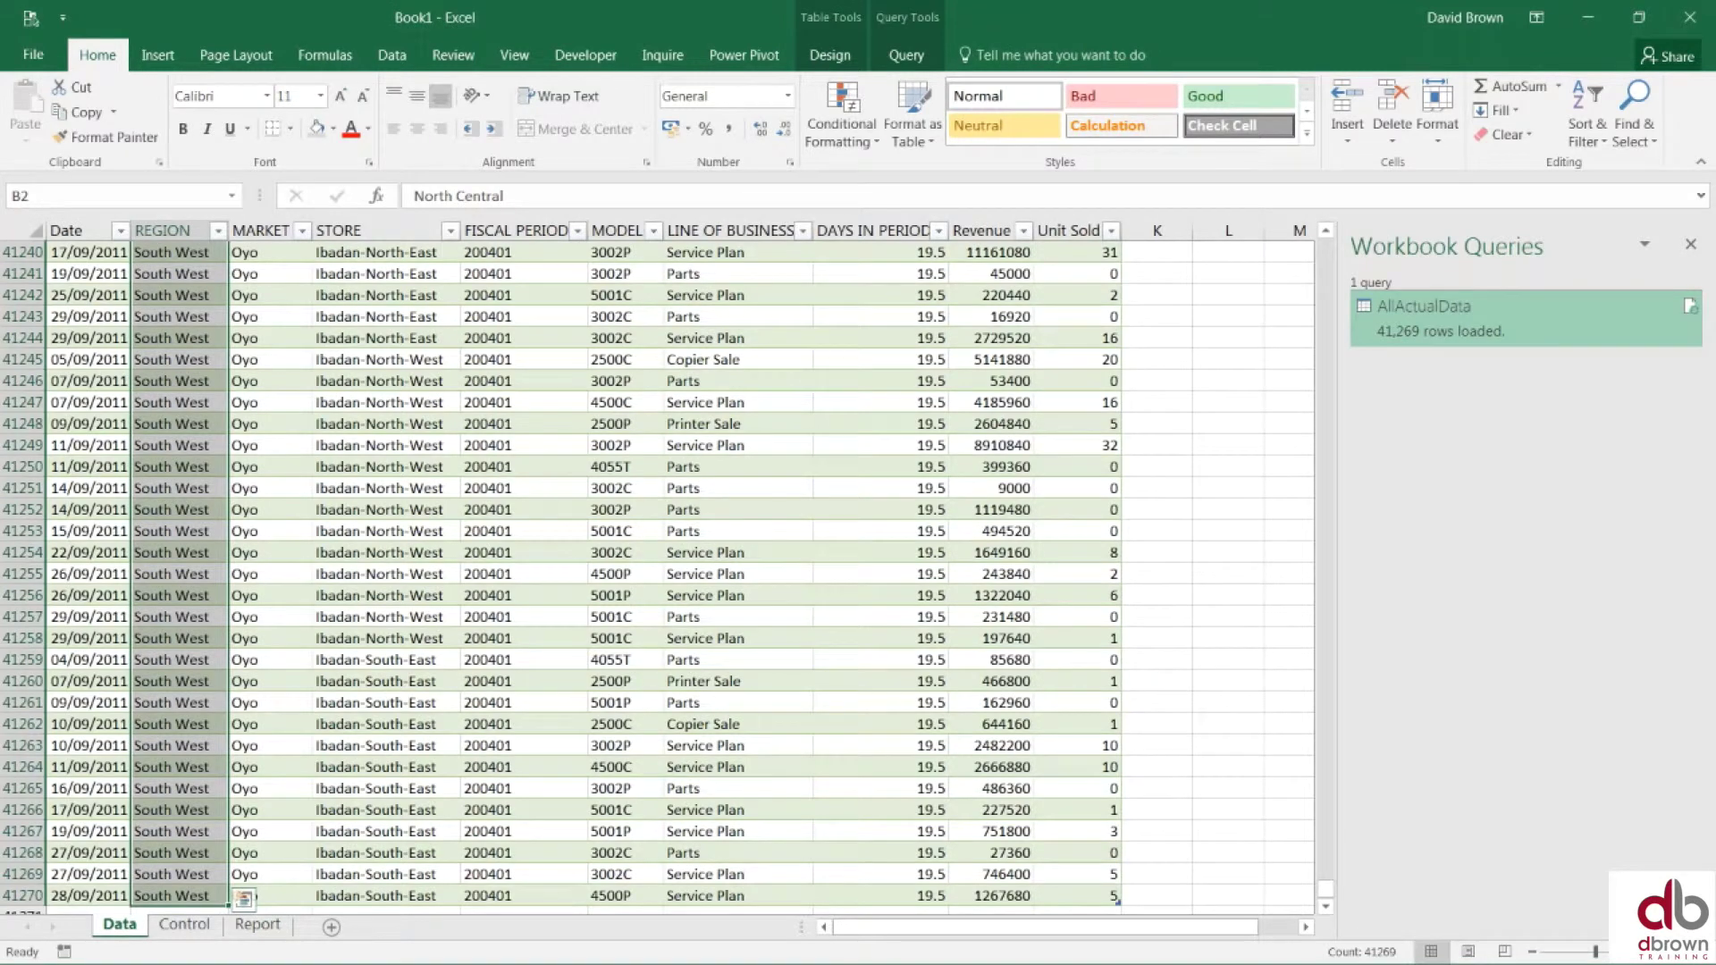
left_click(554, 423)
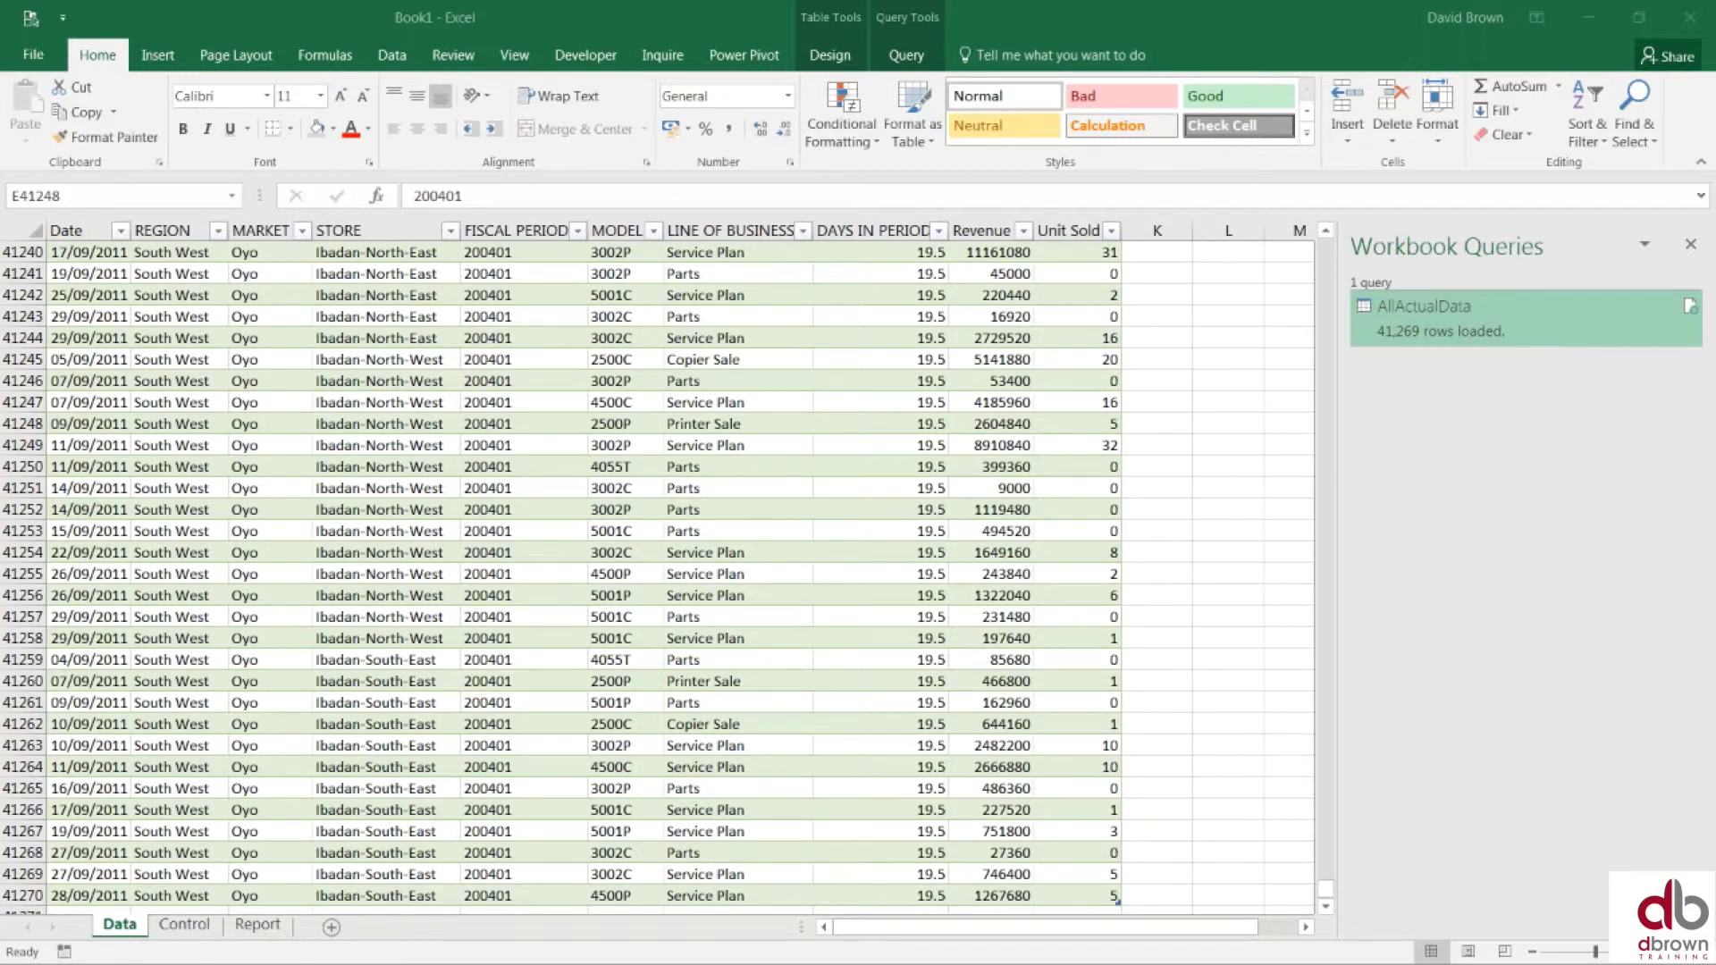
left_click_drag(0, 13, 101, 12)
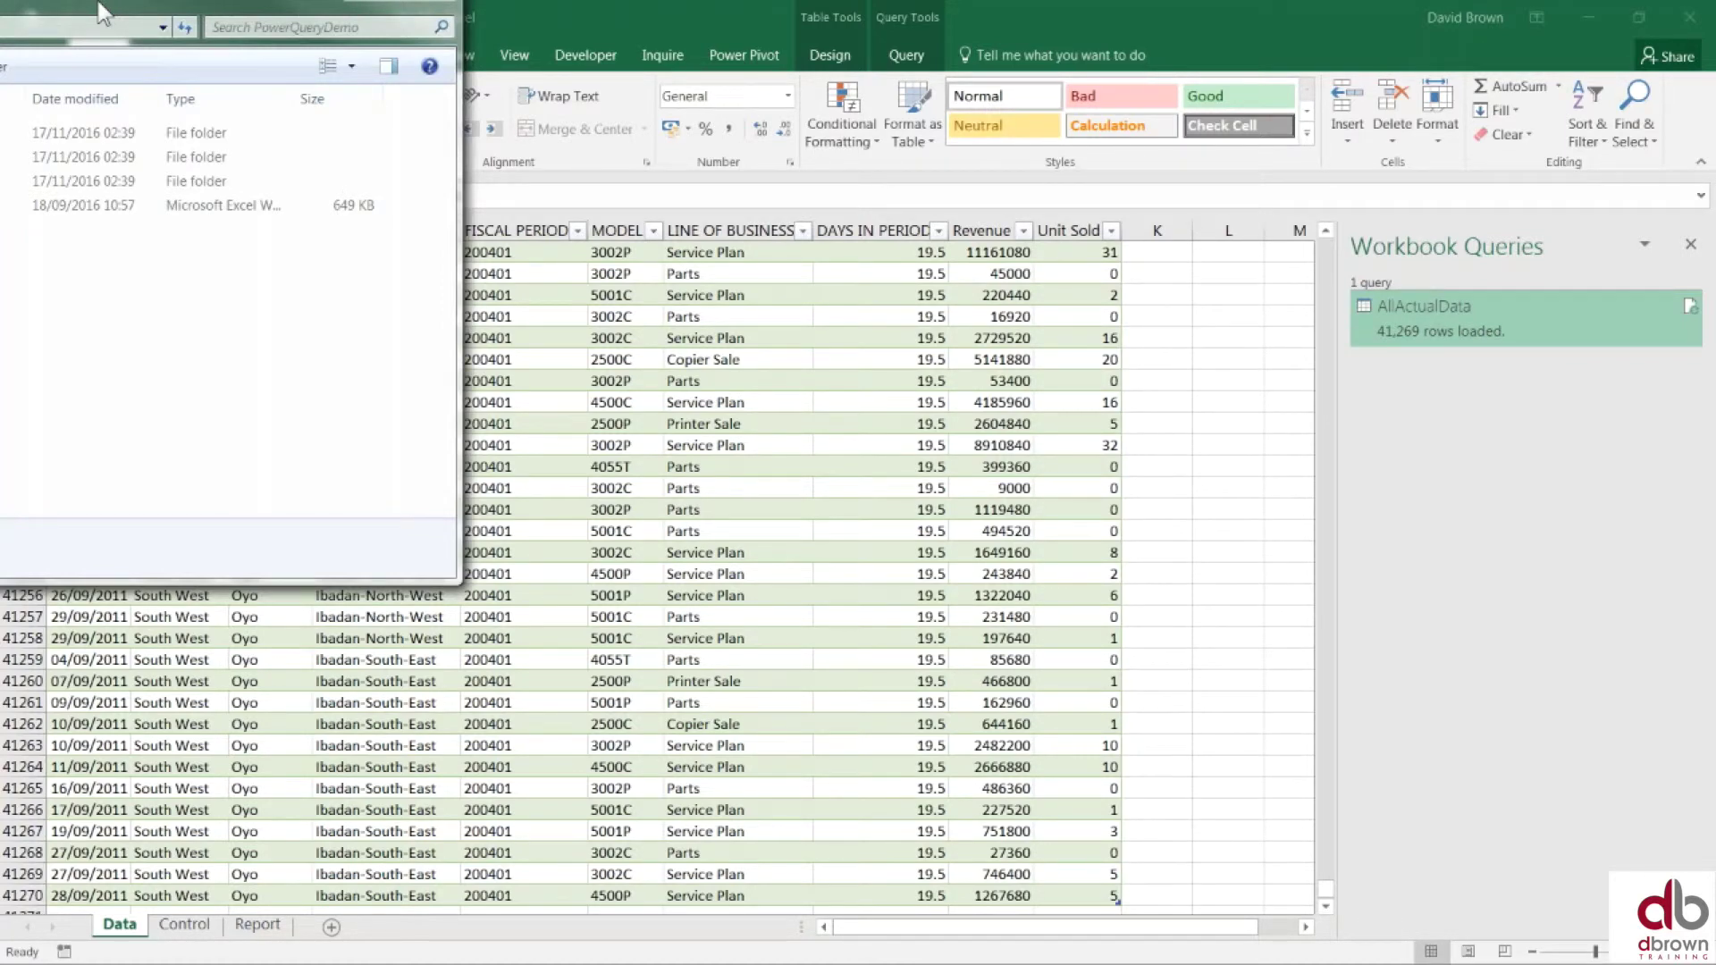
Step: Delete the Nov-2011 data file from the AllActualData folder
left_click_drag(101, 13, 593, 38)
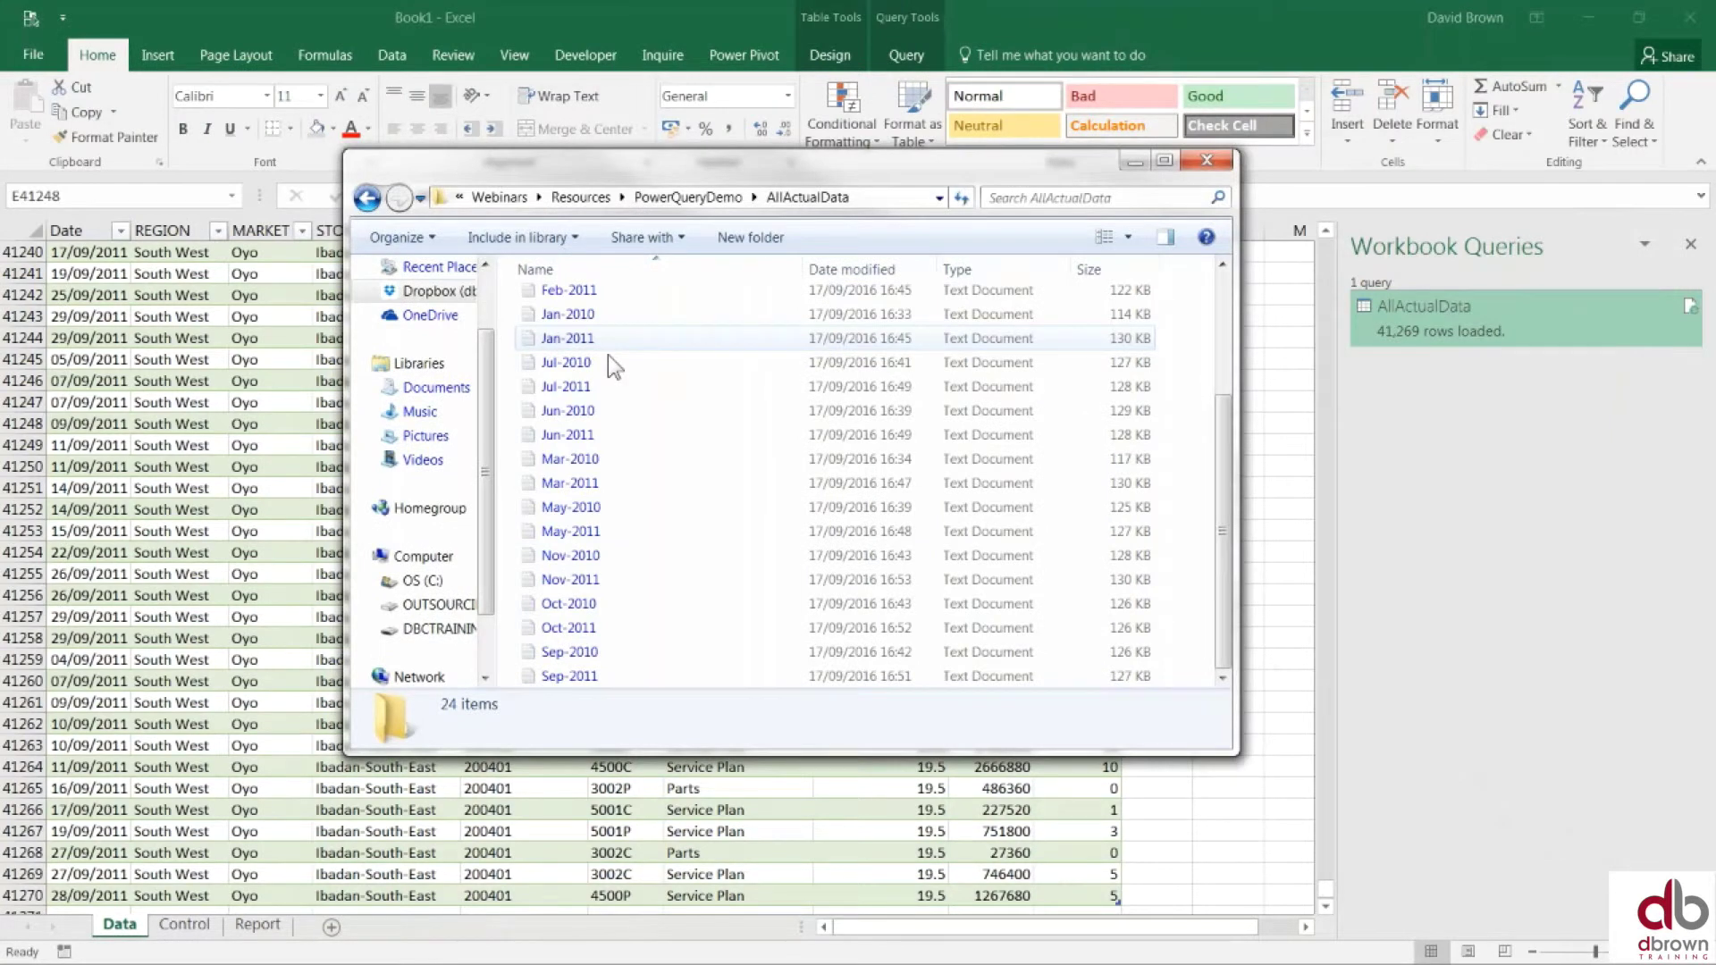
left_click(581, 581)
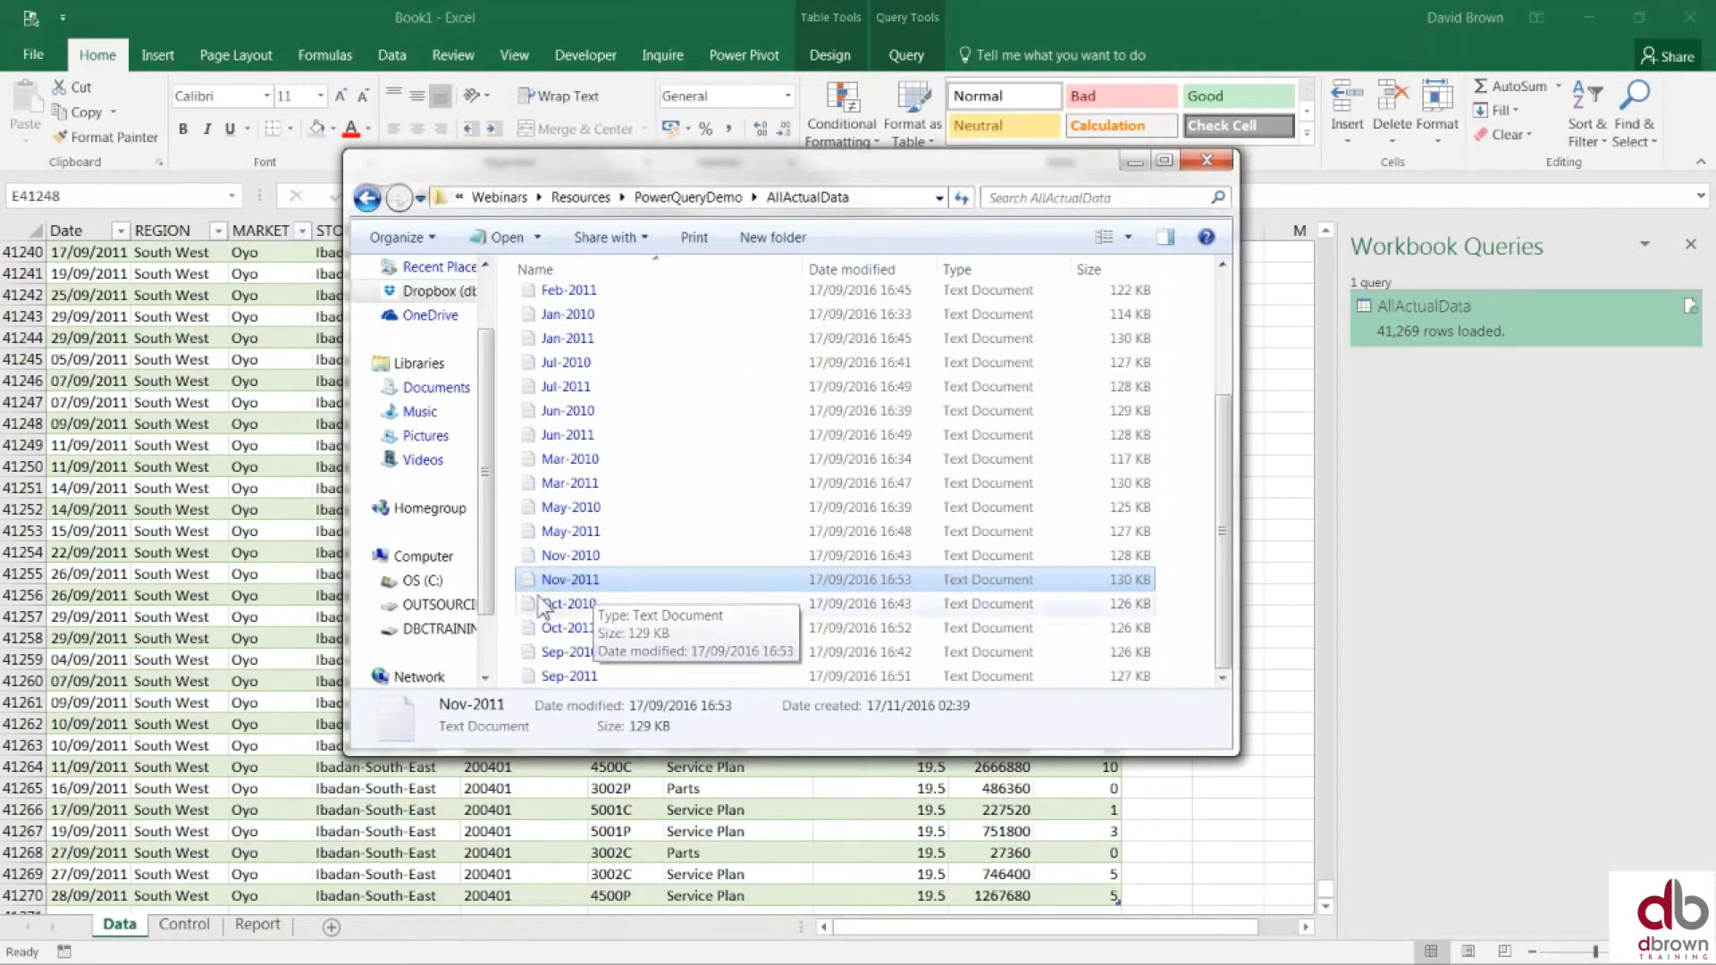
double_click(585, 588)
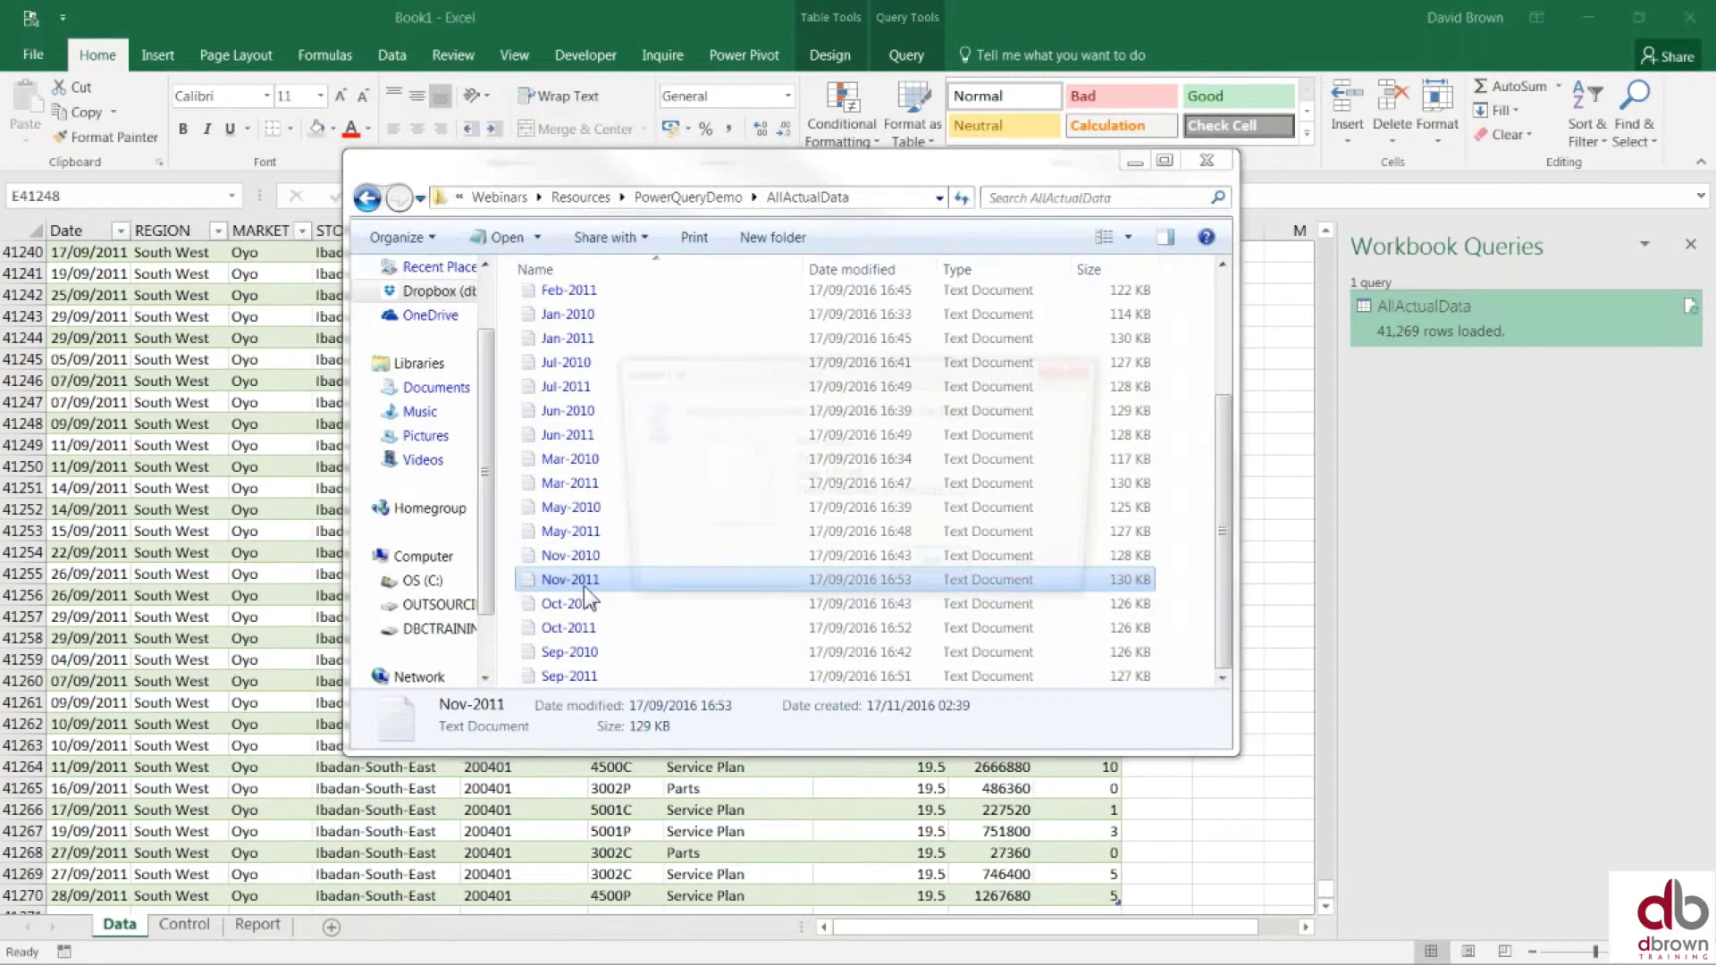
key("Return")
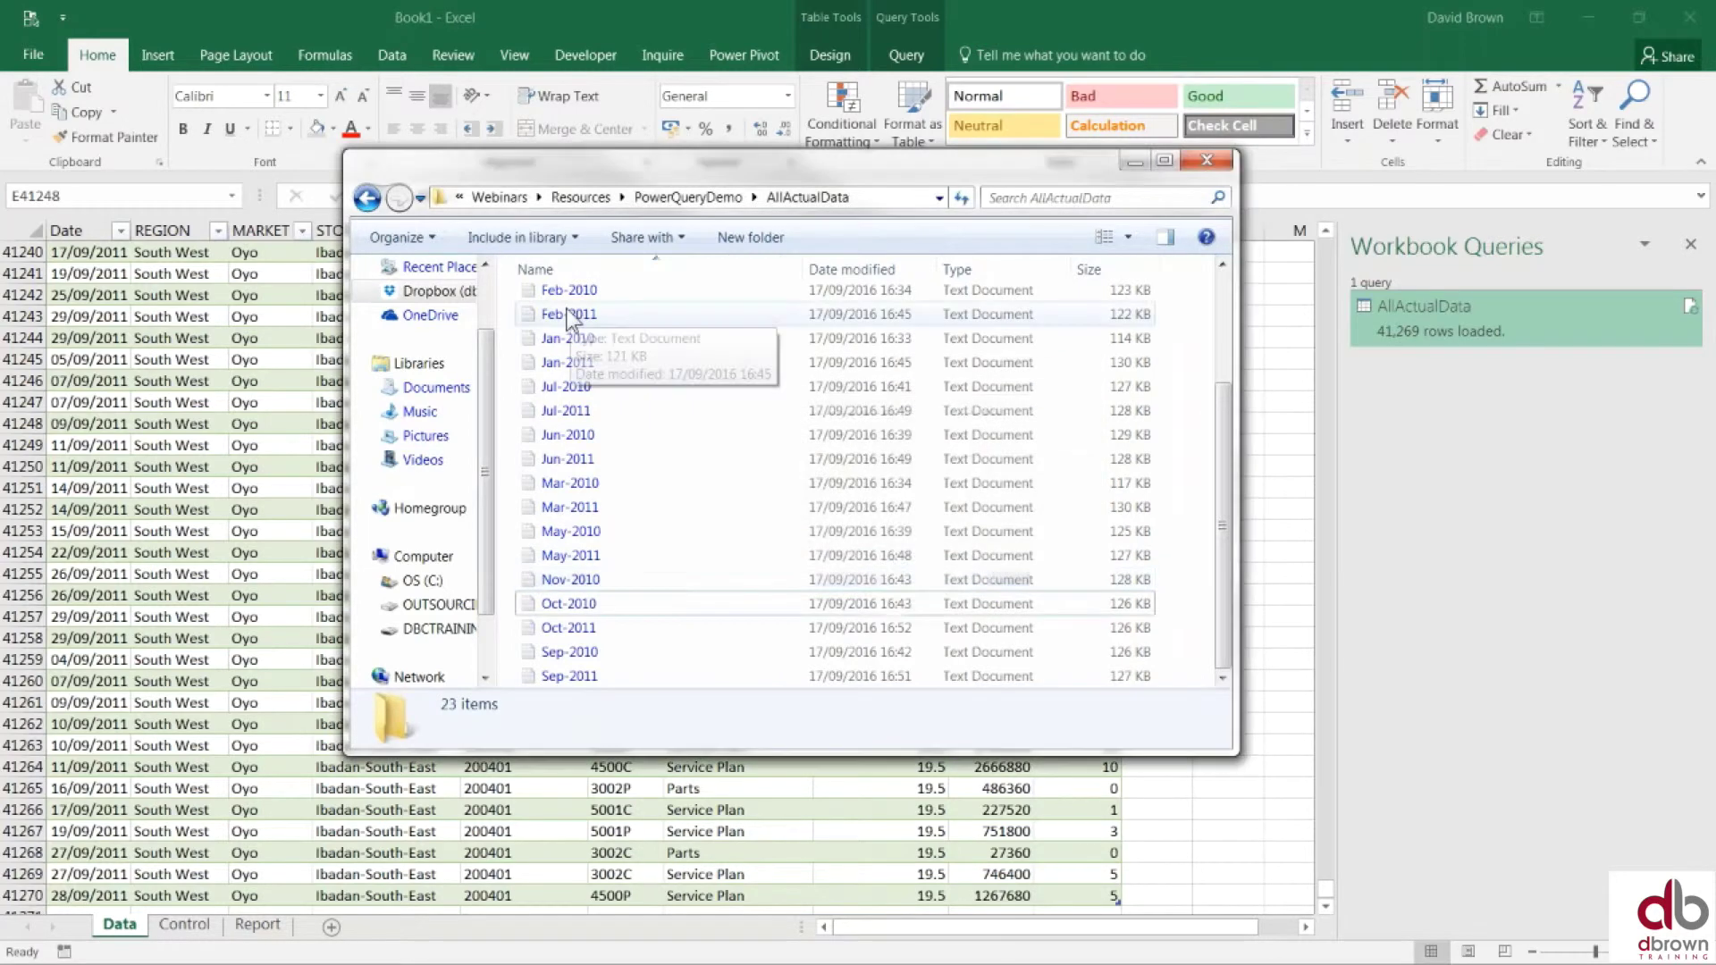
Step: Delete the Dec-2011 data file, leaving 22 items in the folder
left_click(568, 315)
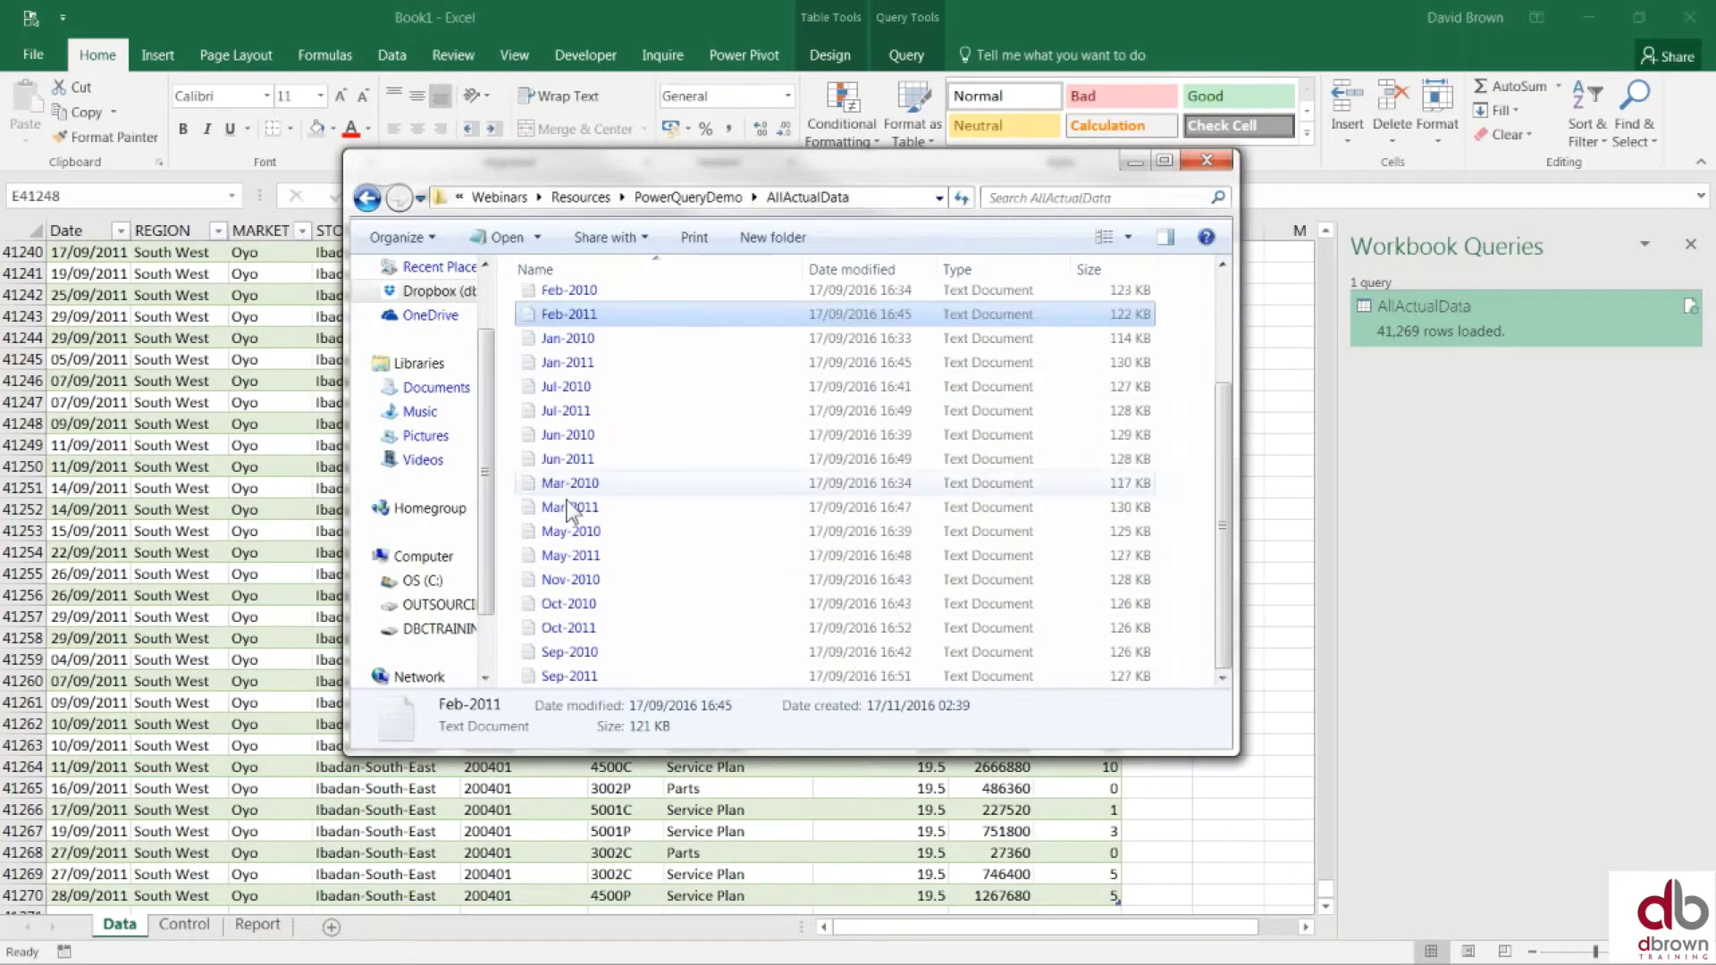
scroll(556, 483, "up", 1)
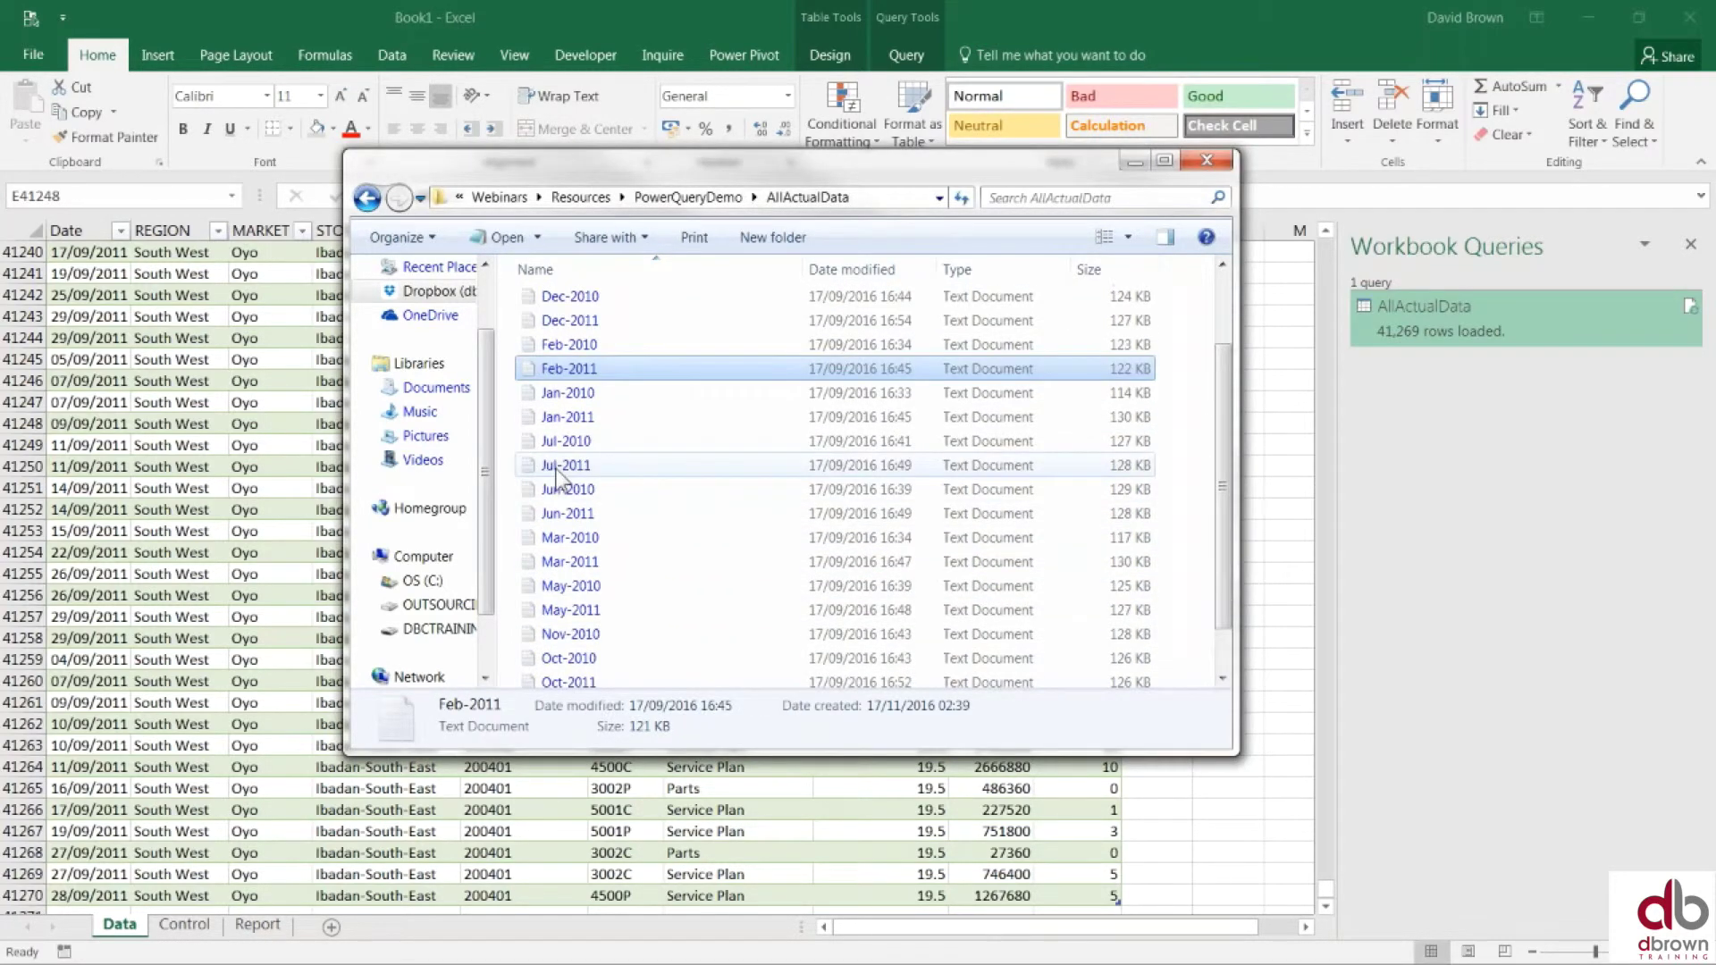
scroll(556, 474, "up", 2)
left_click(568, 423)
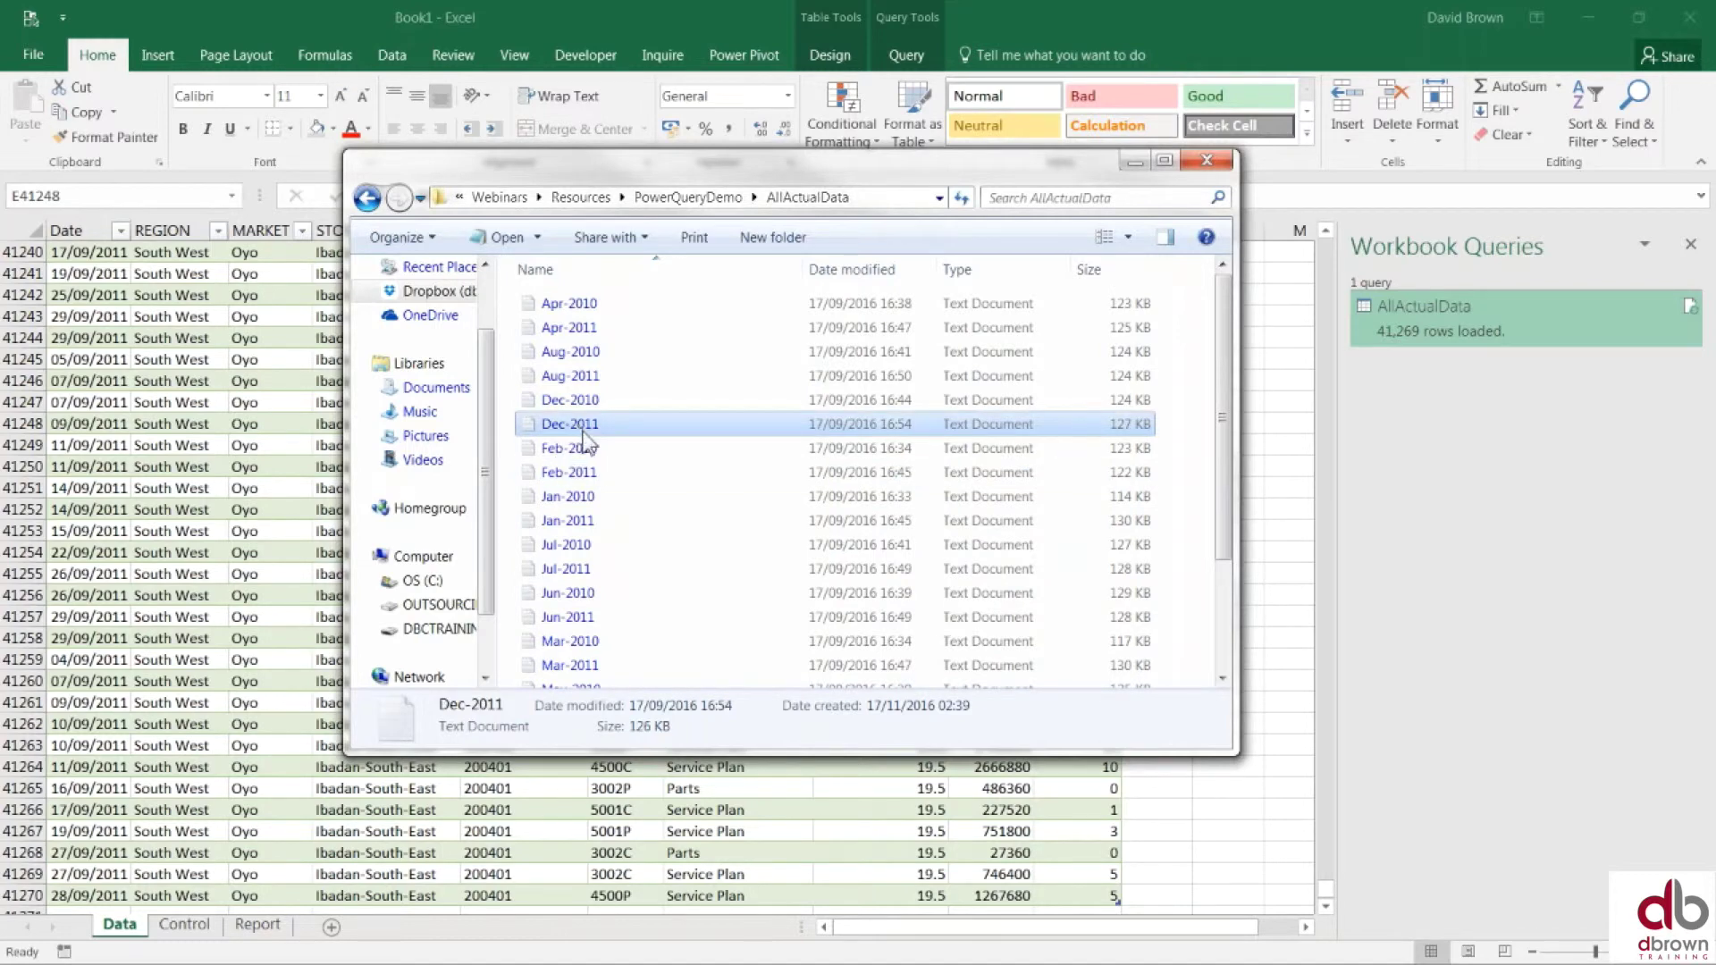
key("Delete")
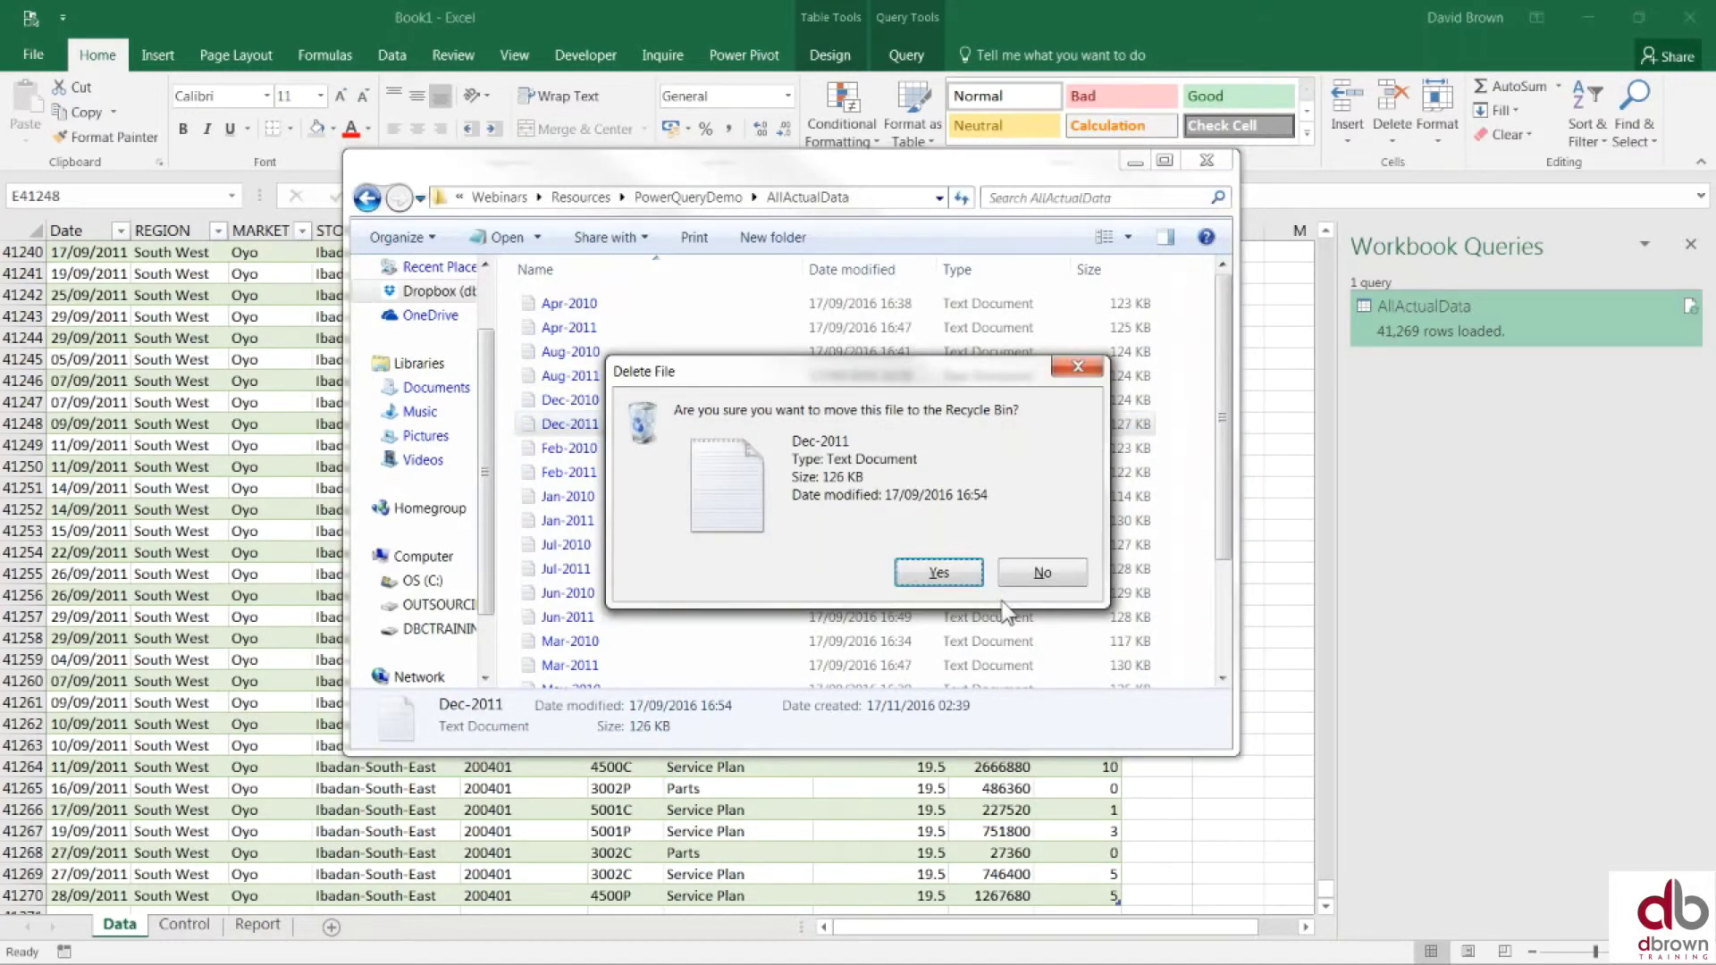
key("Return")
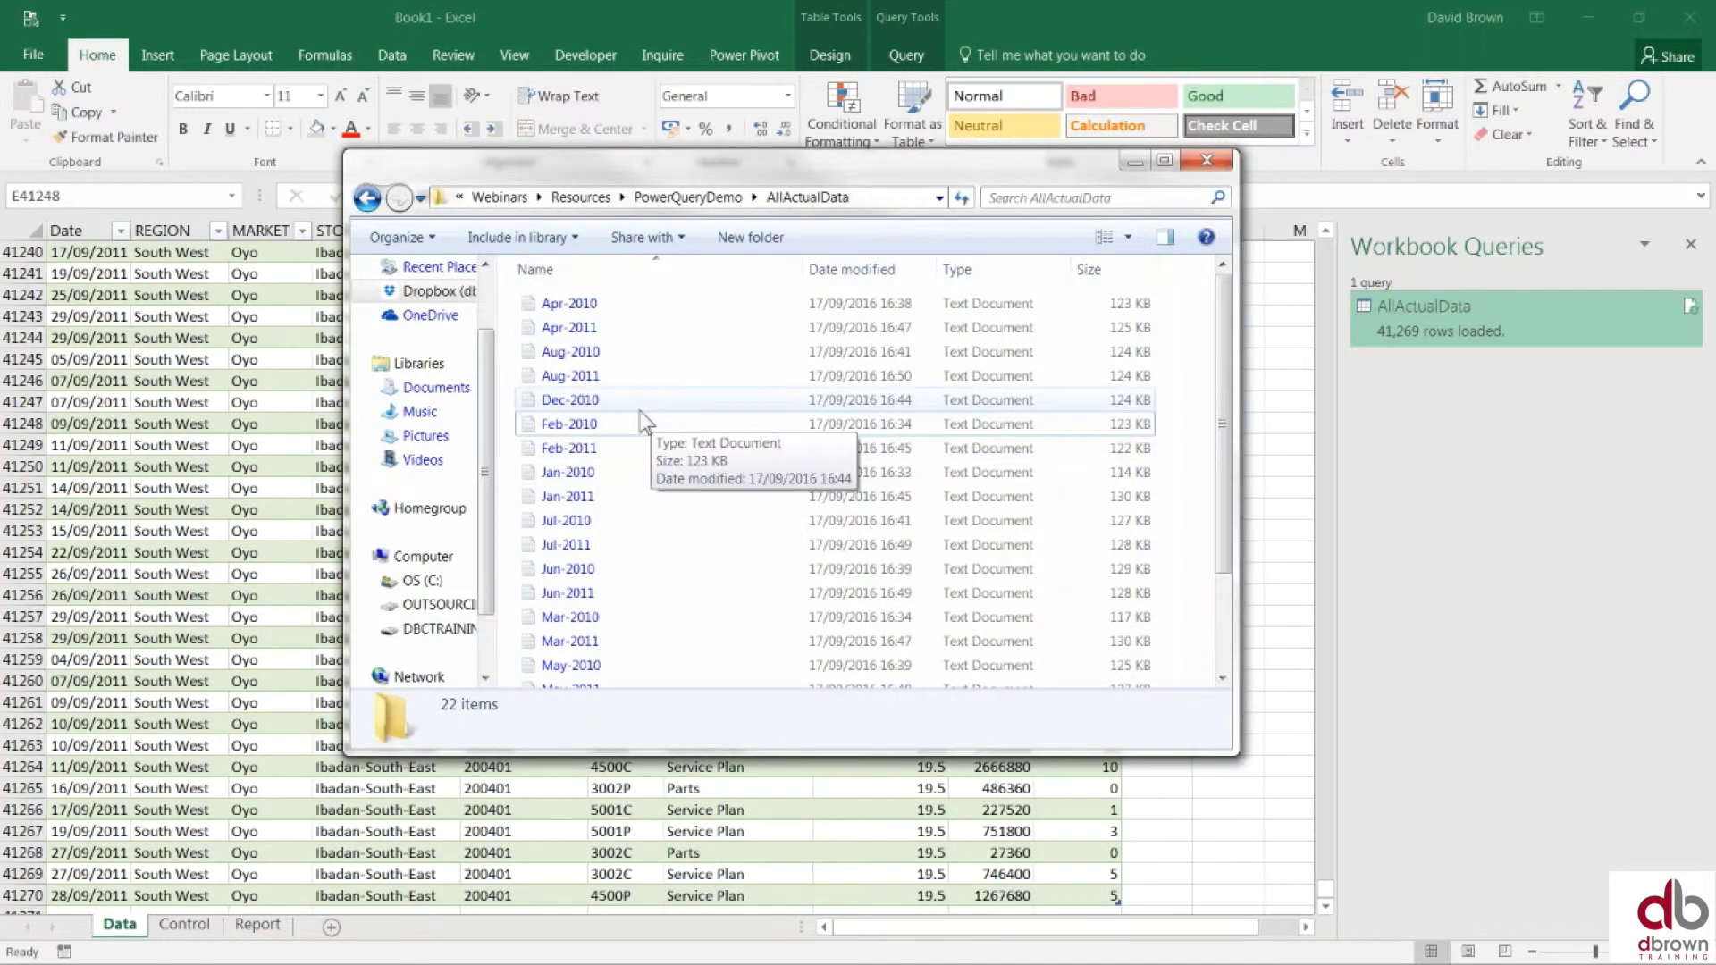
Step: Back in Excel, set the Control sheet Start Date to 1 Nov 2011
key("alt+Tab")
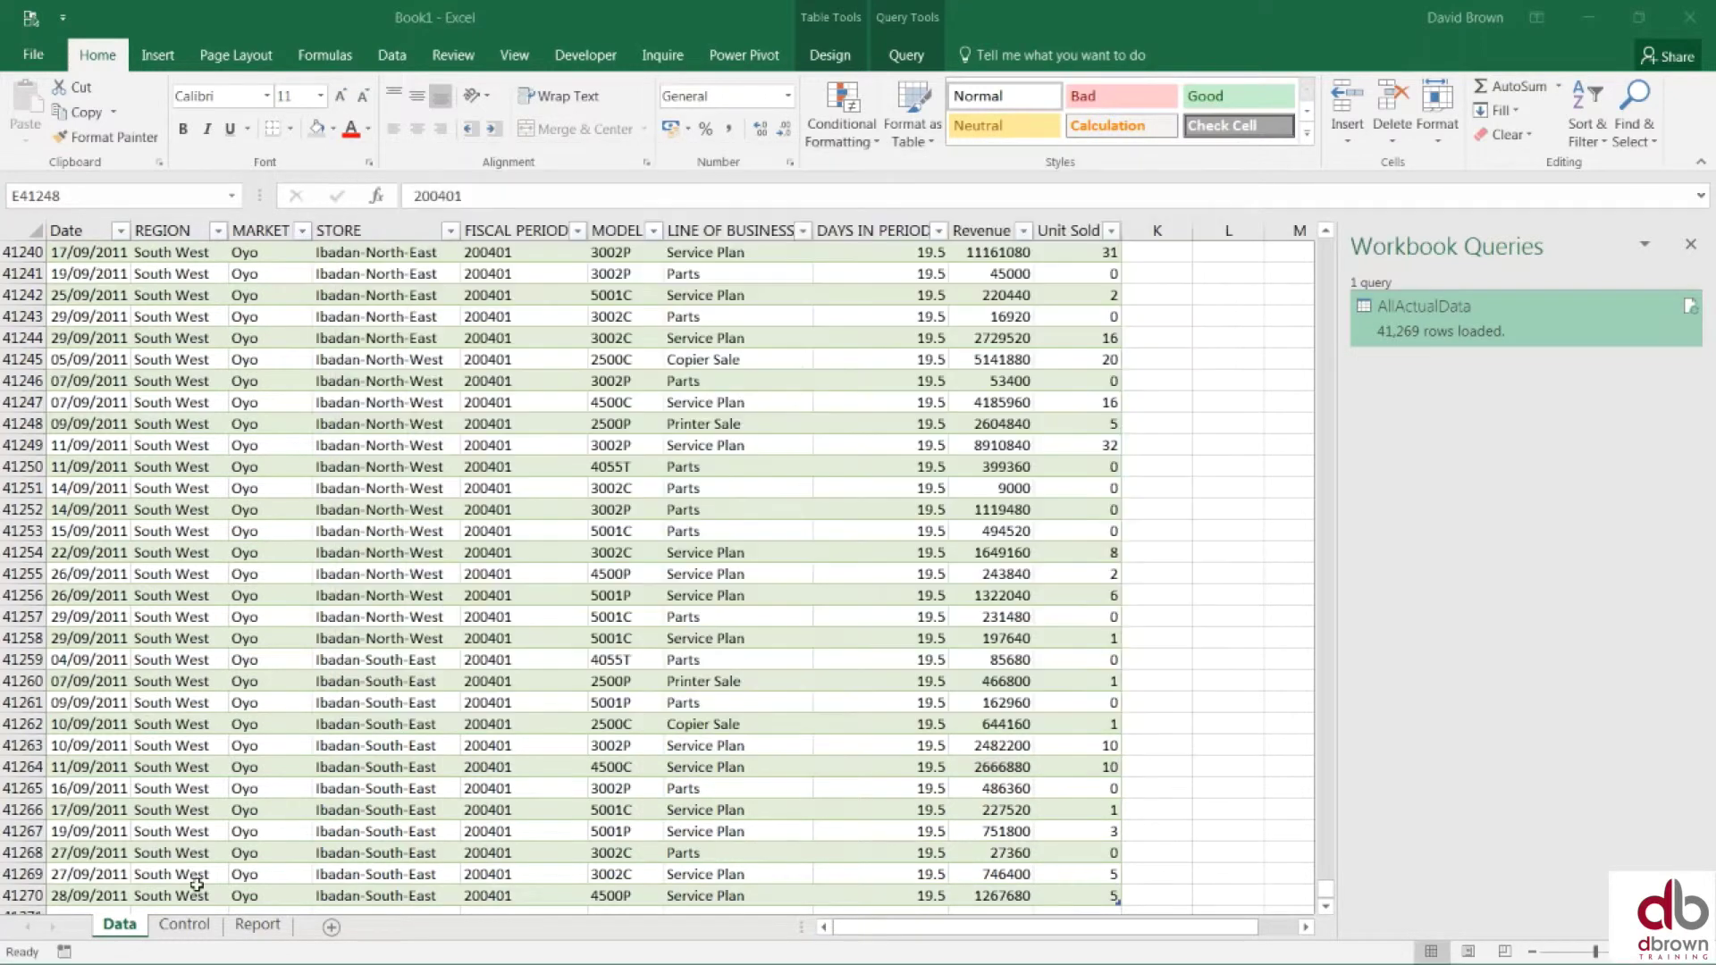
left_click(184, 924)
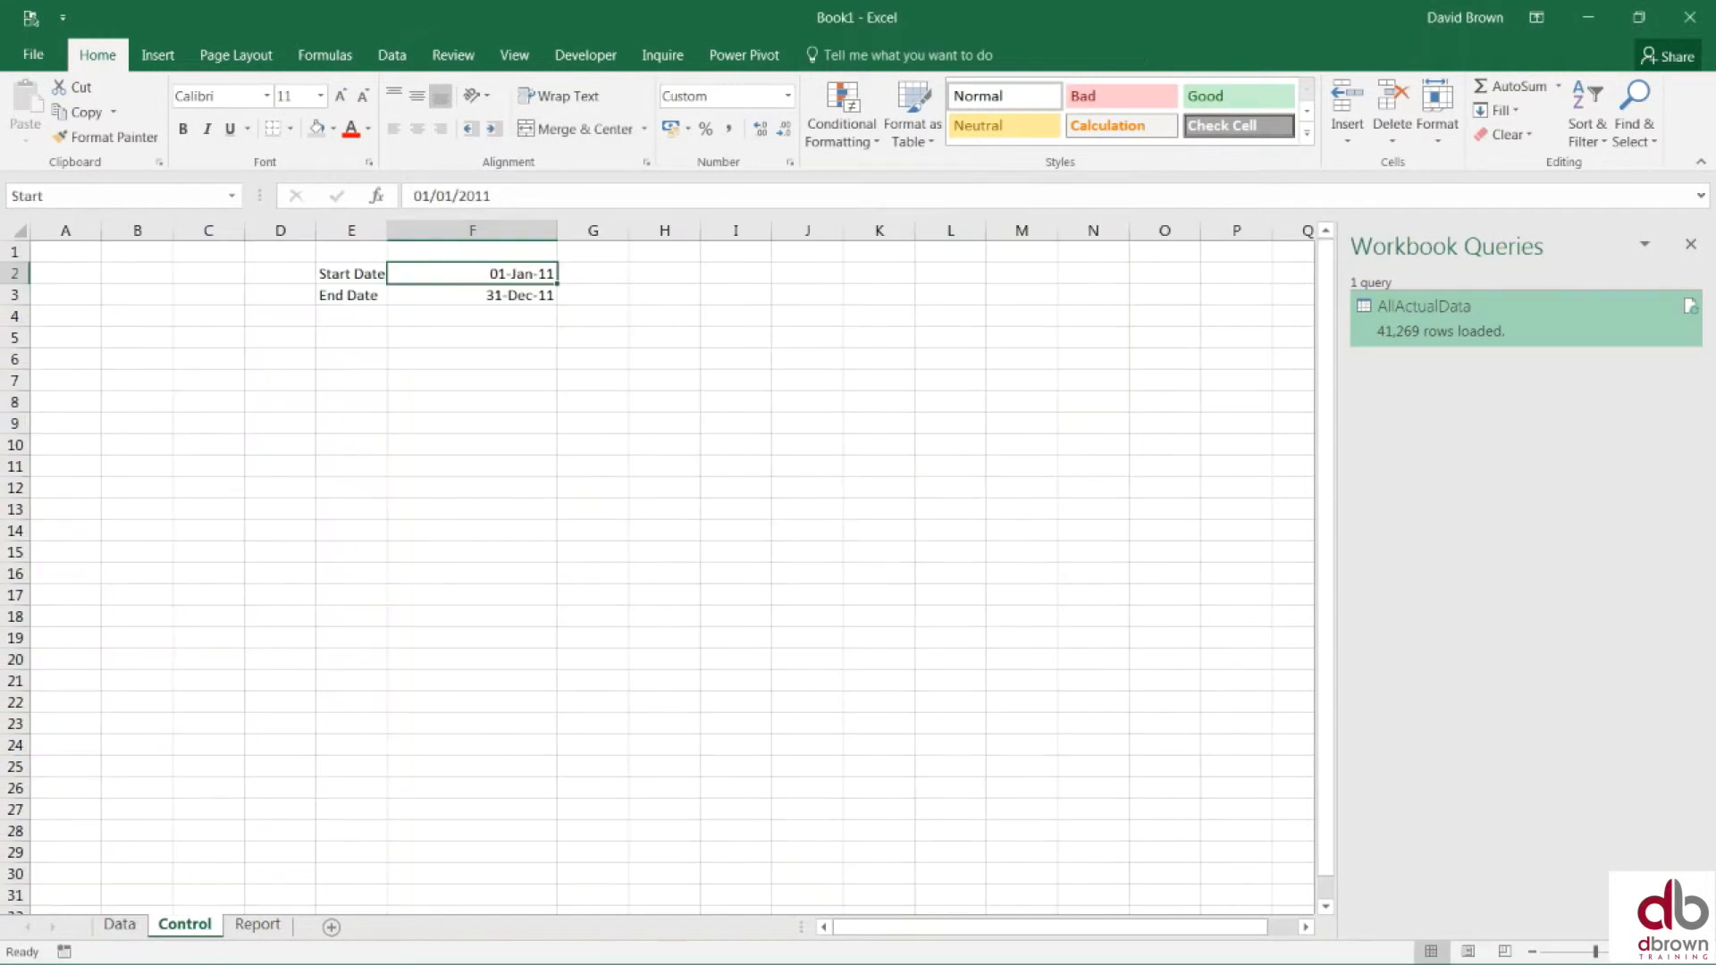
double_click(526, 278)
type("1 nov 2011")
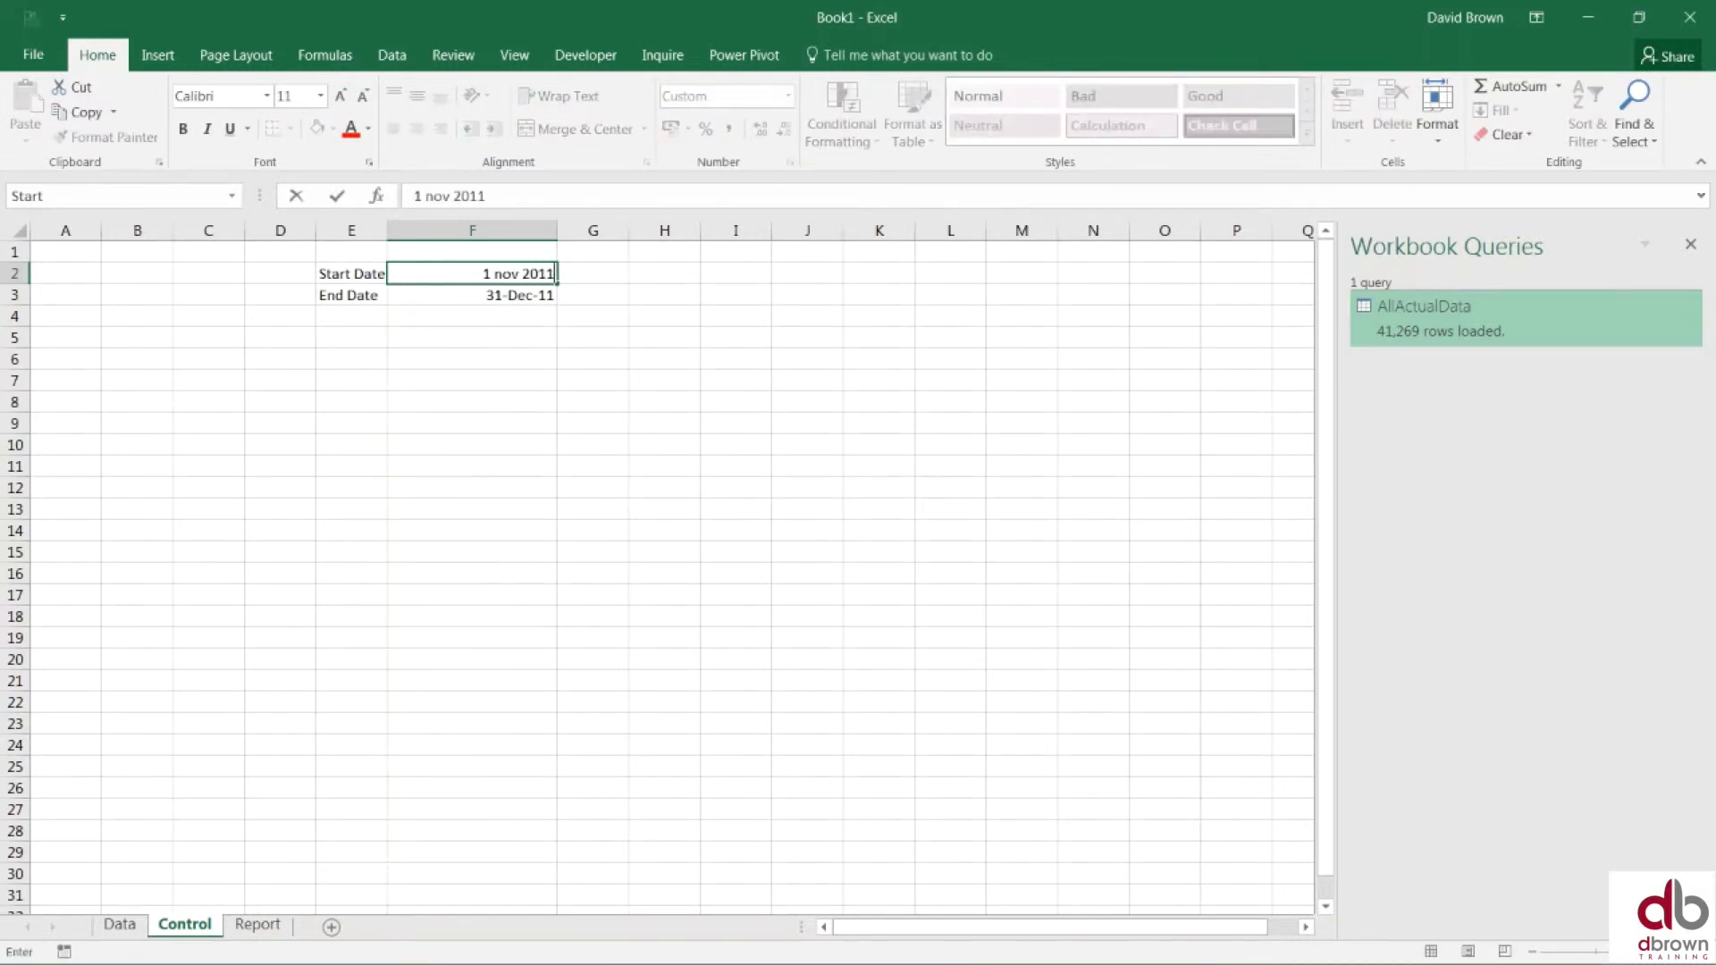
key("ctrl+Return")
key("Down")
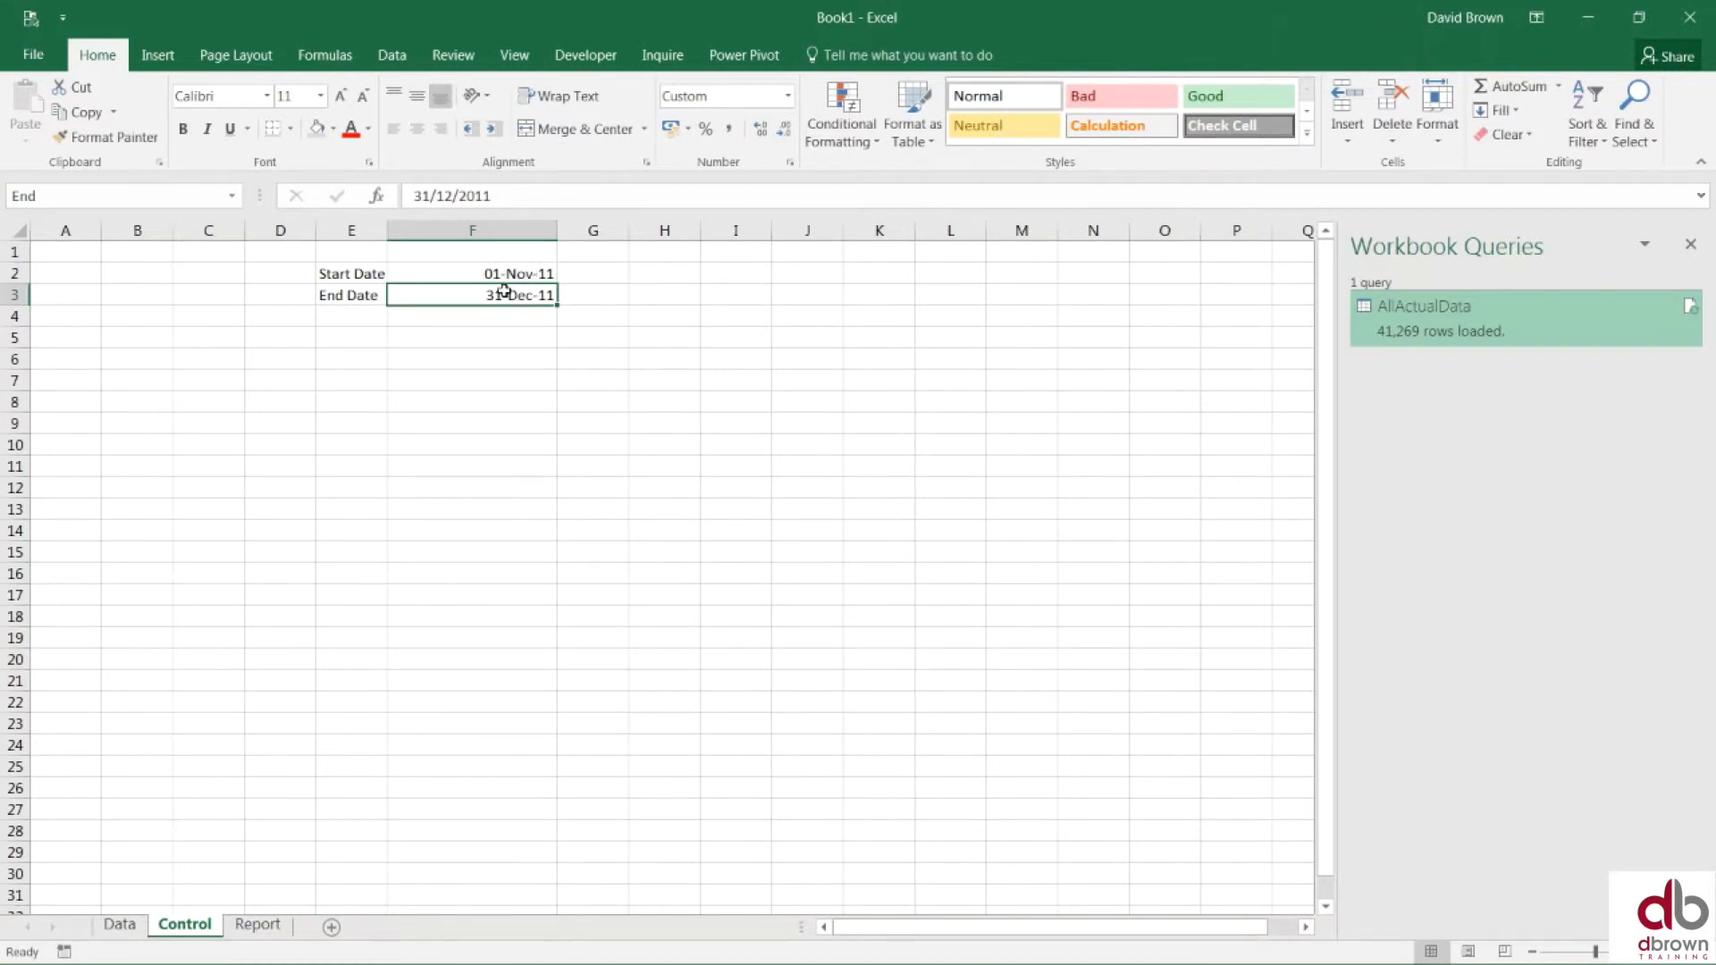
Step: Review the =Start, =End and SUMIFS formulas and C8:C13 on the Report sheet, then view the Data sheet
left_click(257, 926)
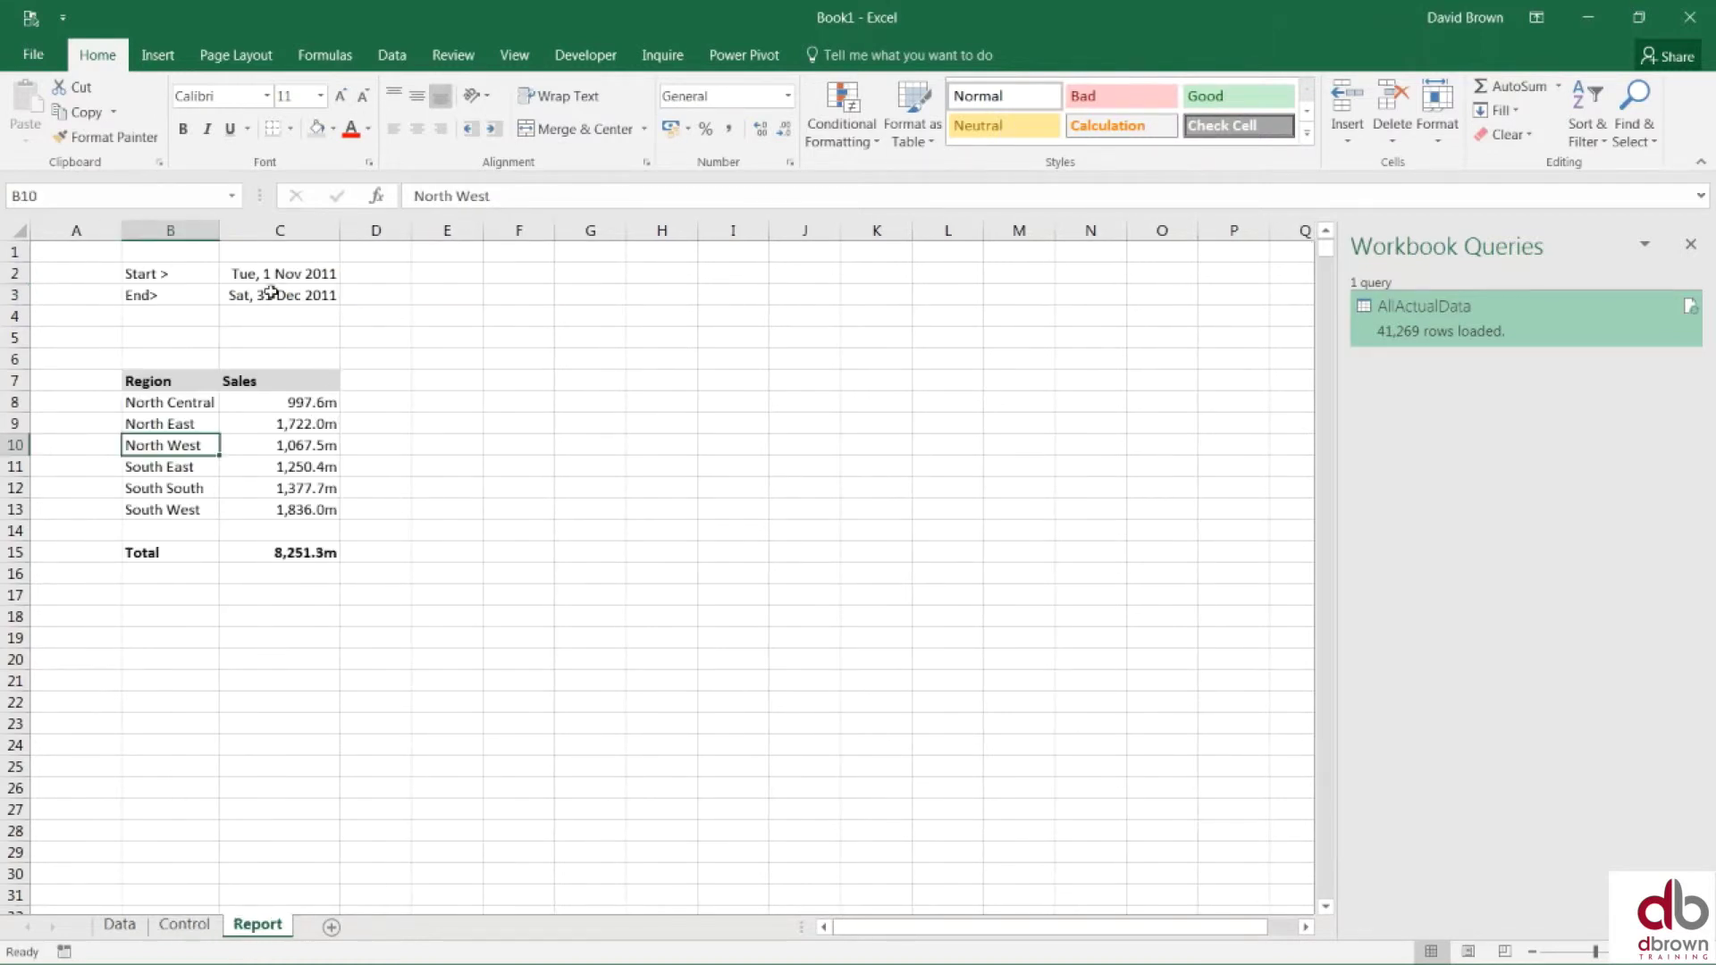
left_click(302, 273)
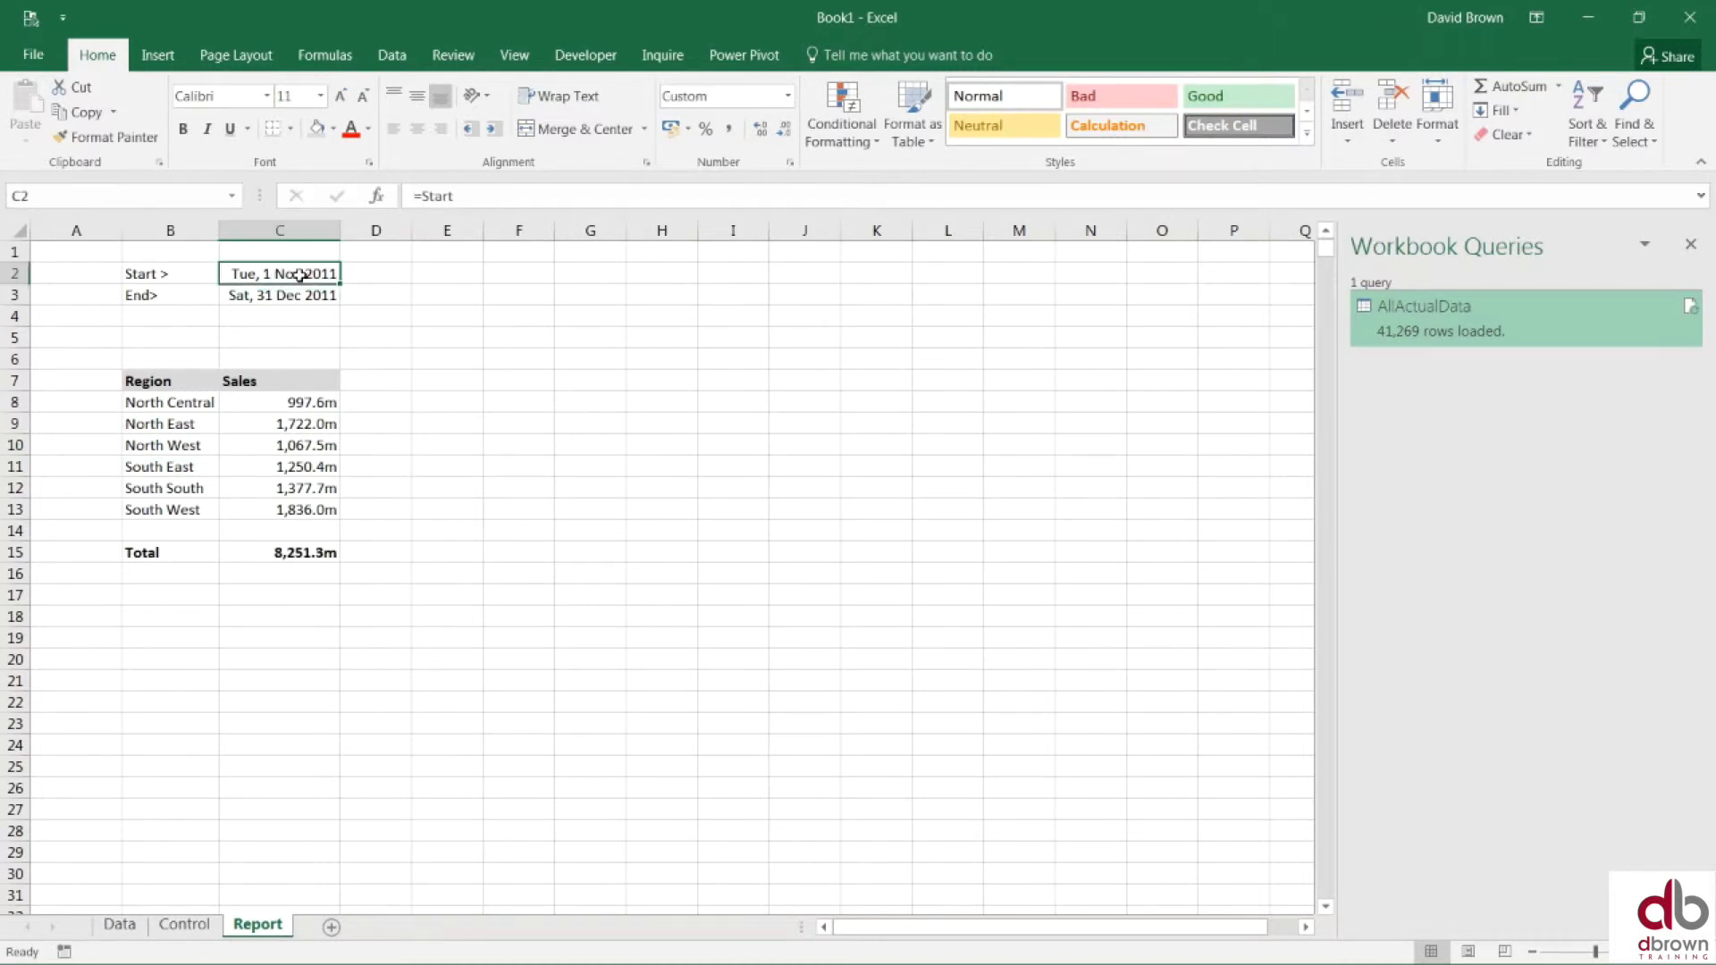
left_click(299, 296)
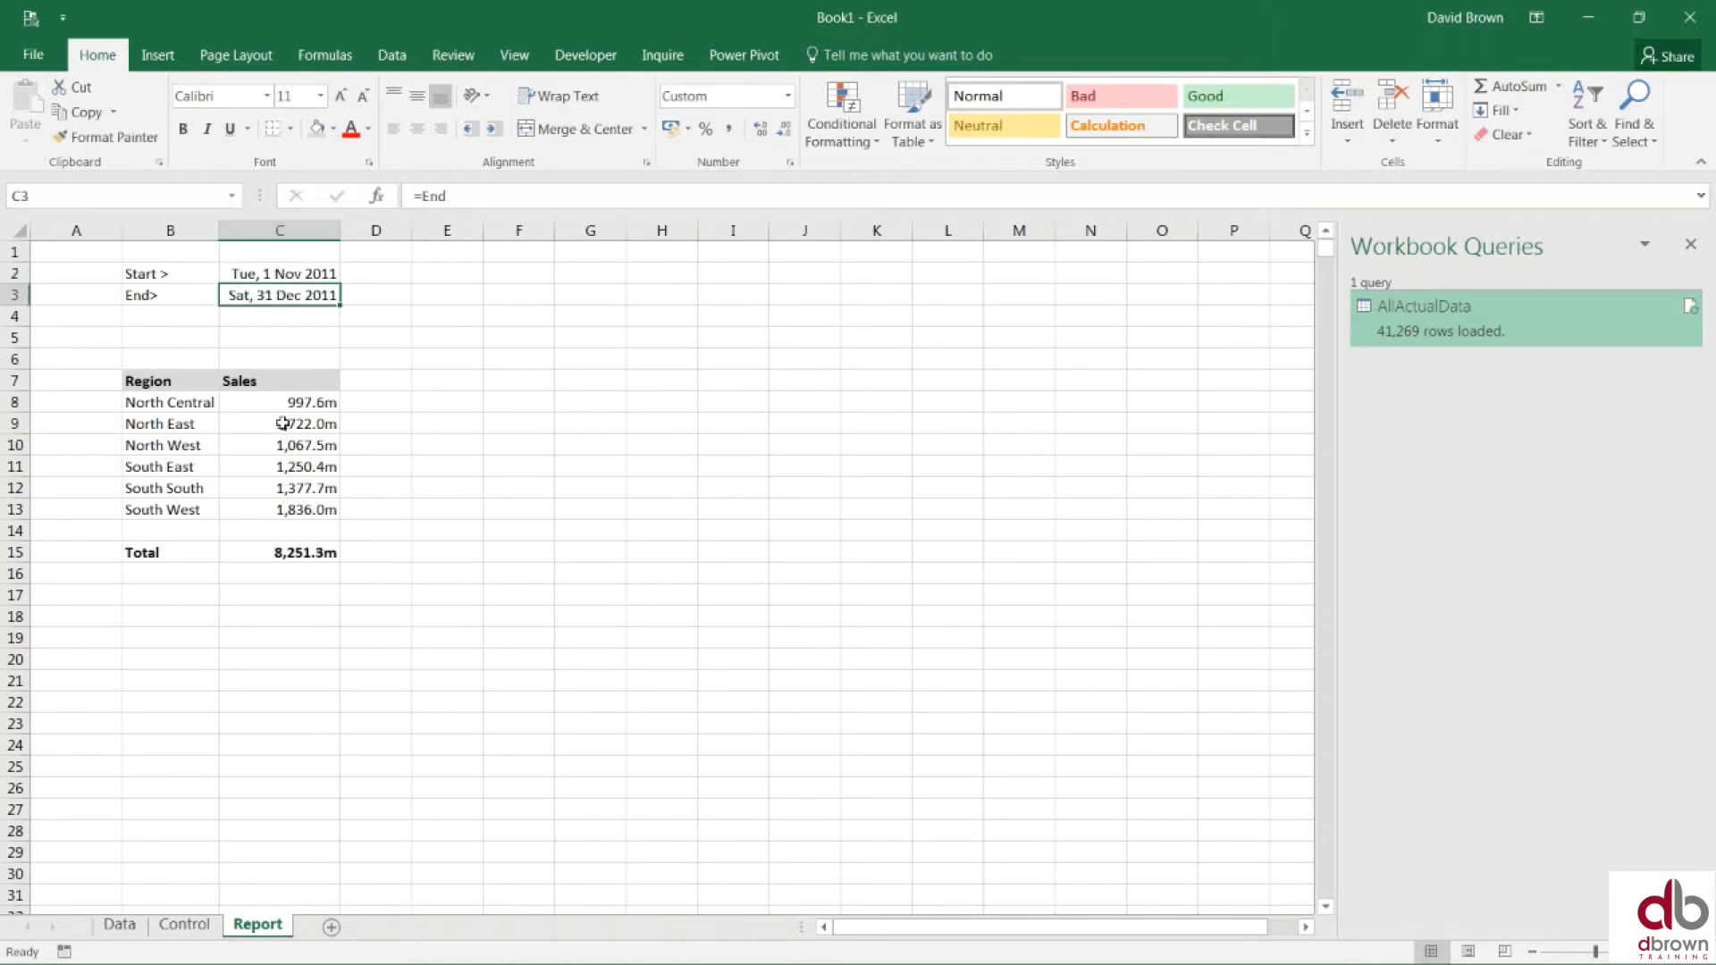
left_click(313, 401)
left_click_drag(304, 472, 299, 509)
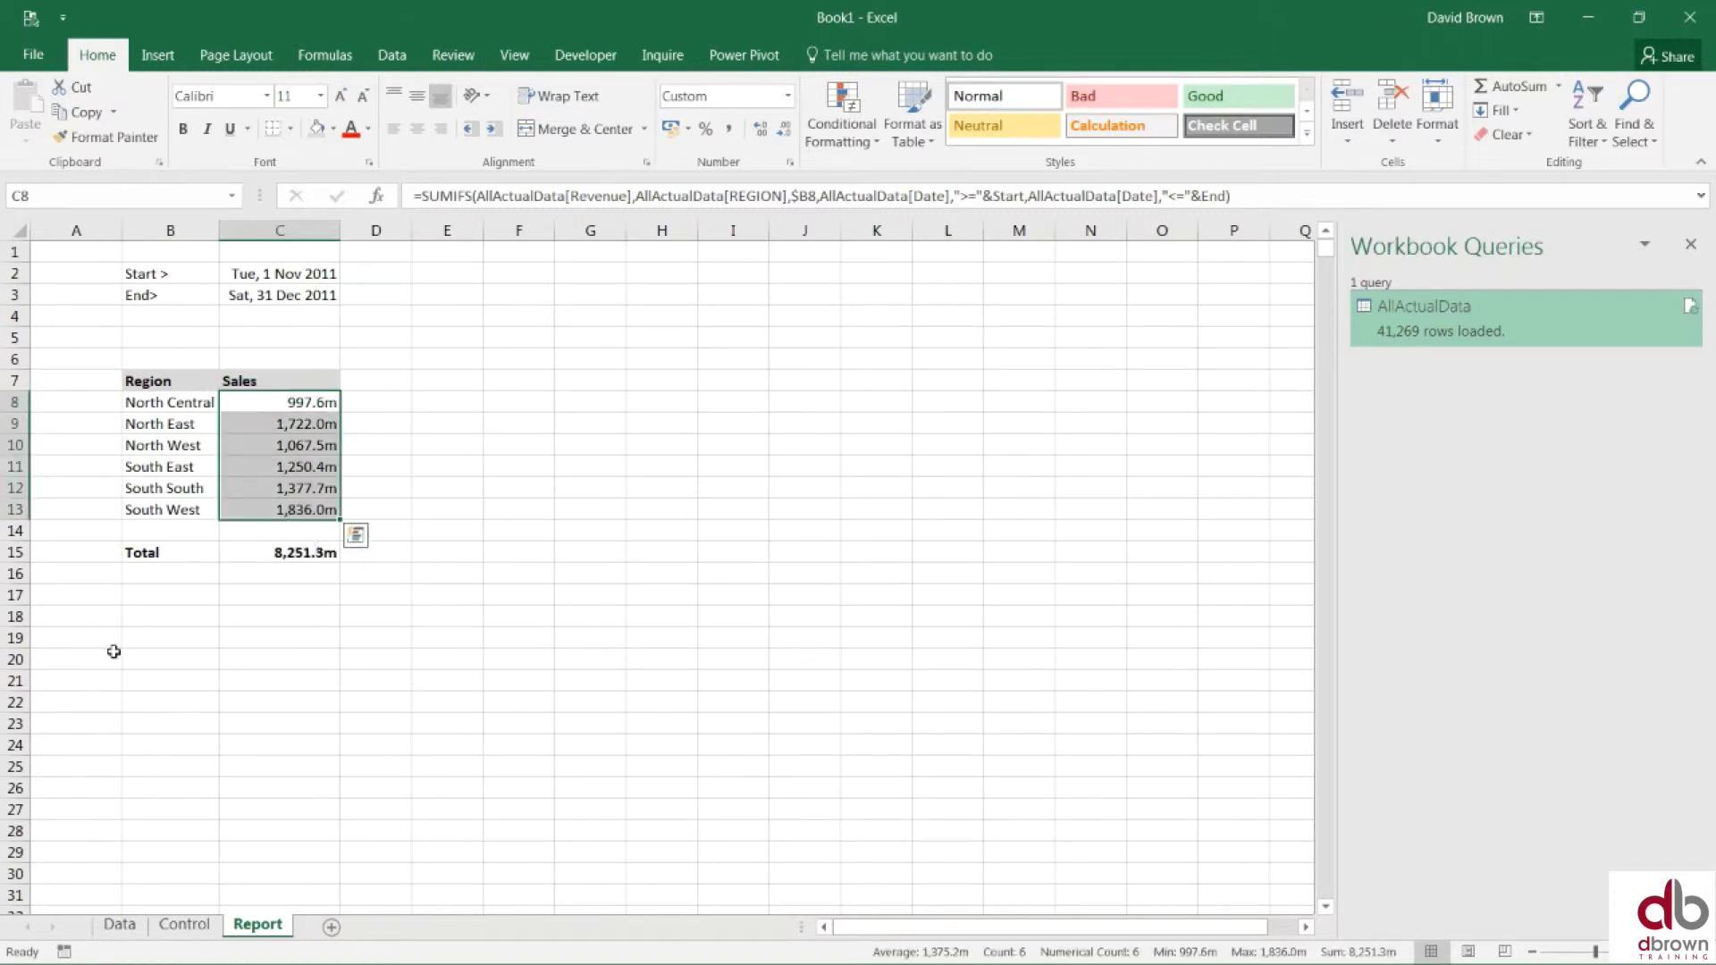
left_click(119, 925)
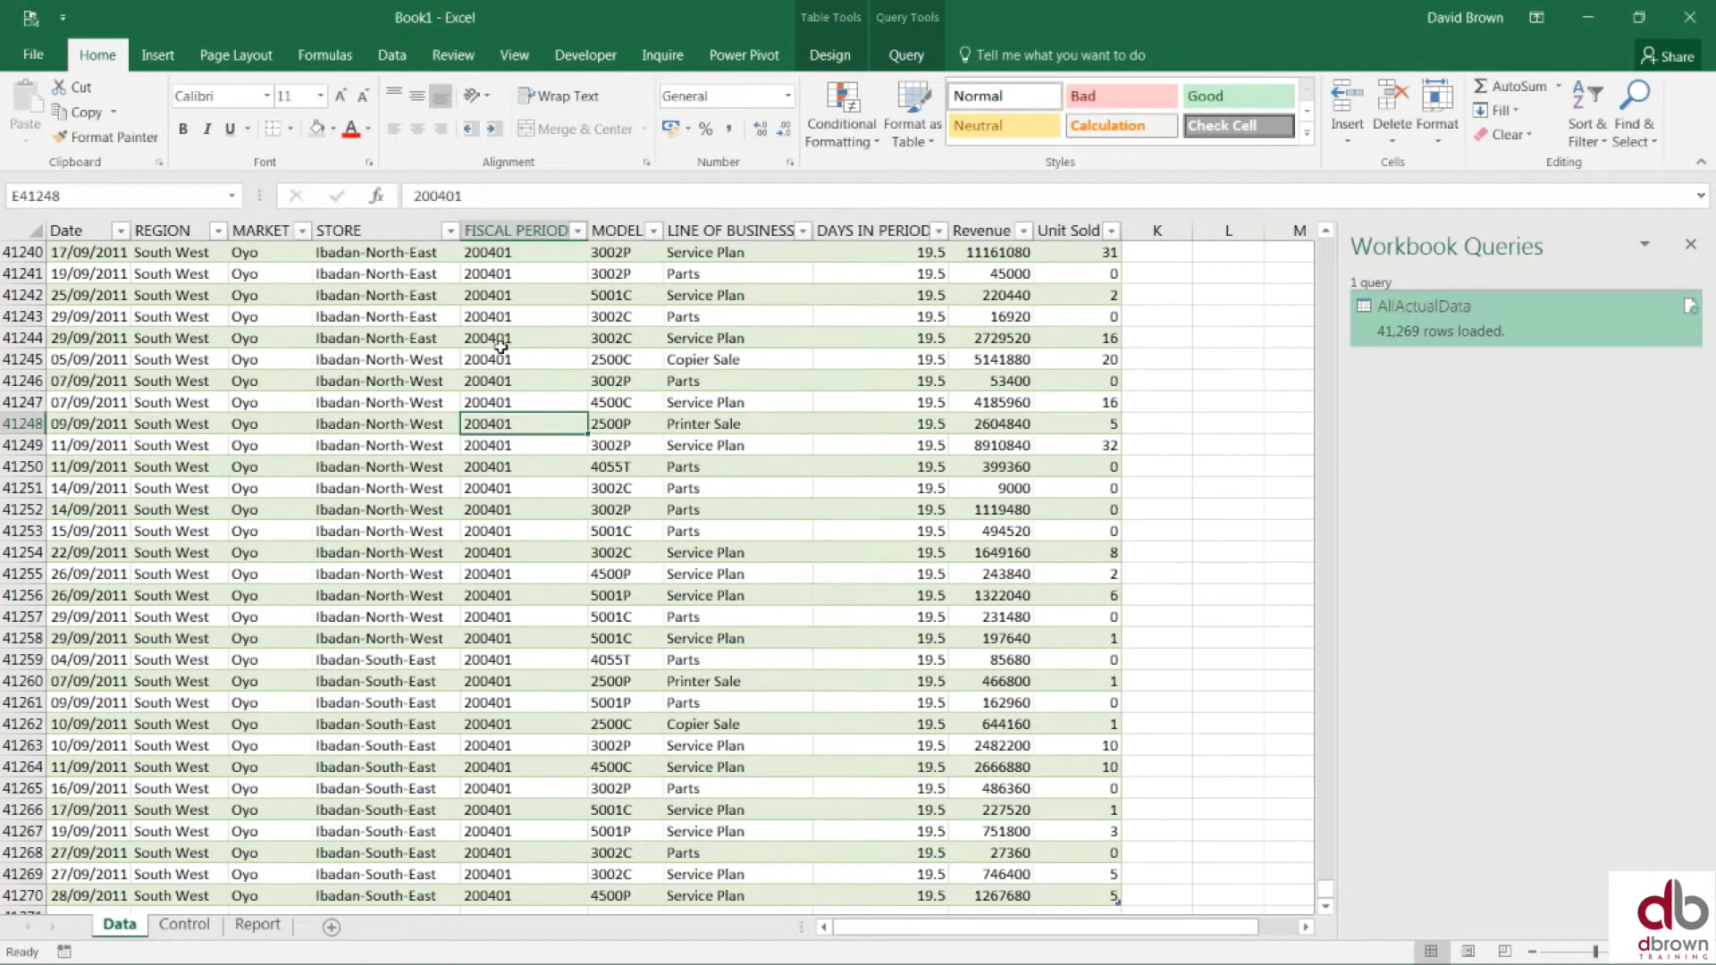
Step: Refresh the AllActualData query table on the Data sheet
right_click(483, 324)
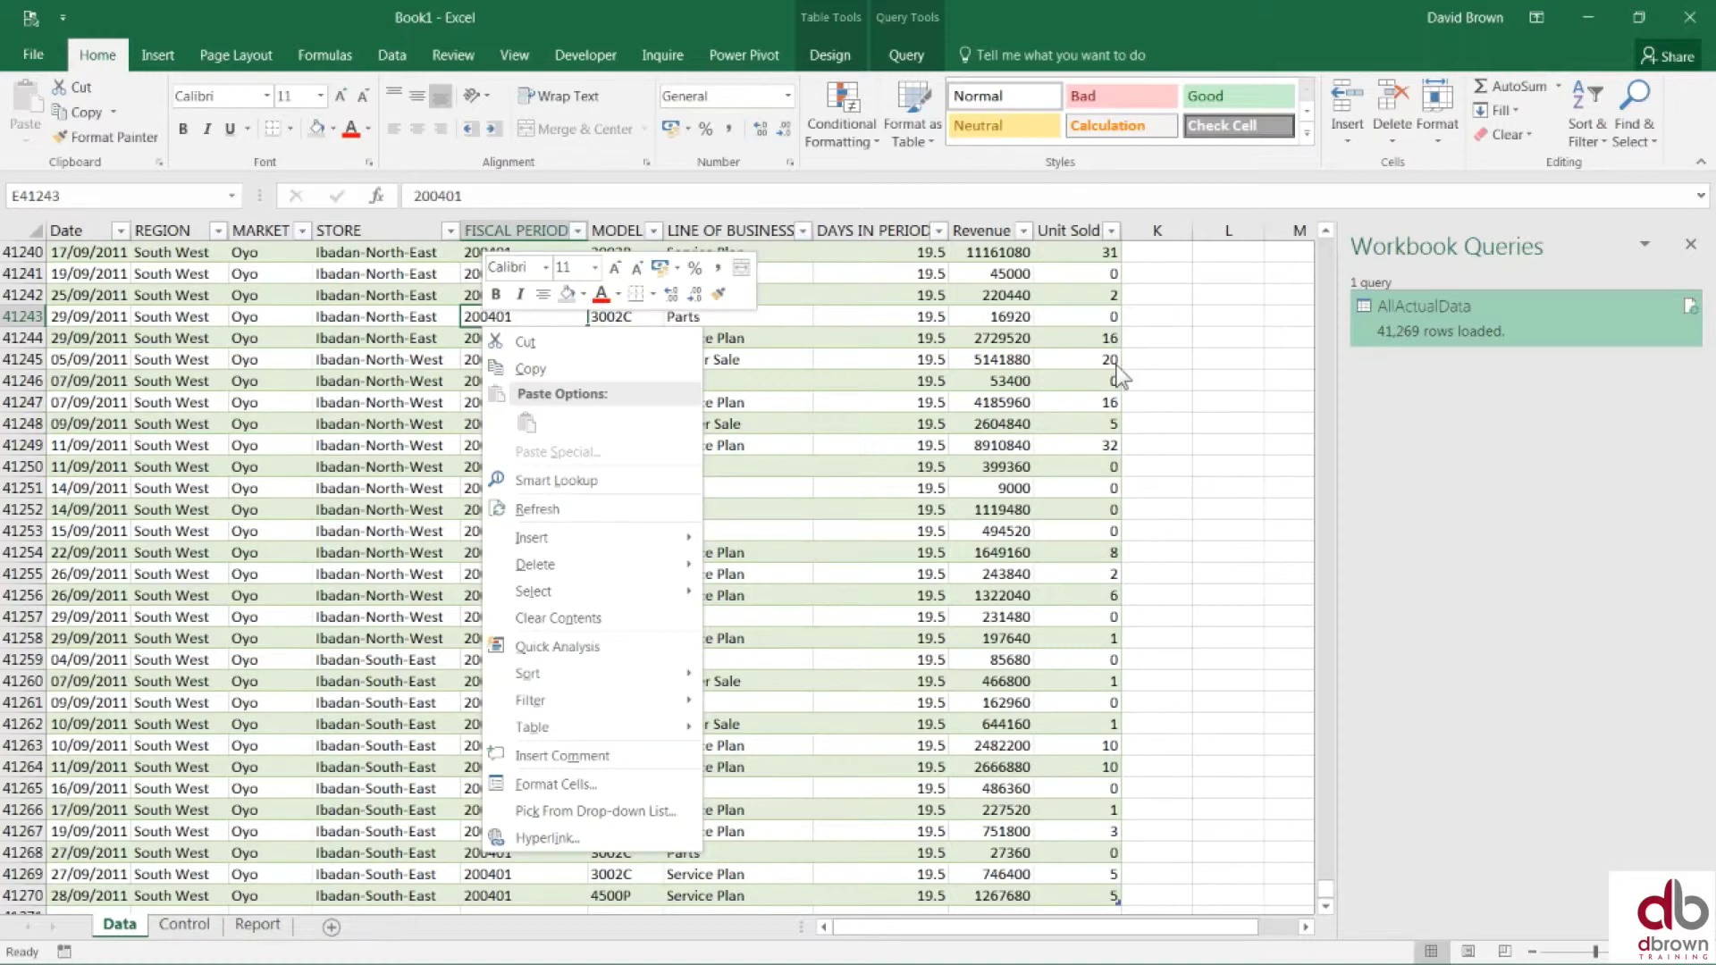
left_click(546, 508)
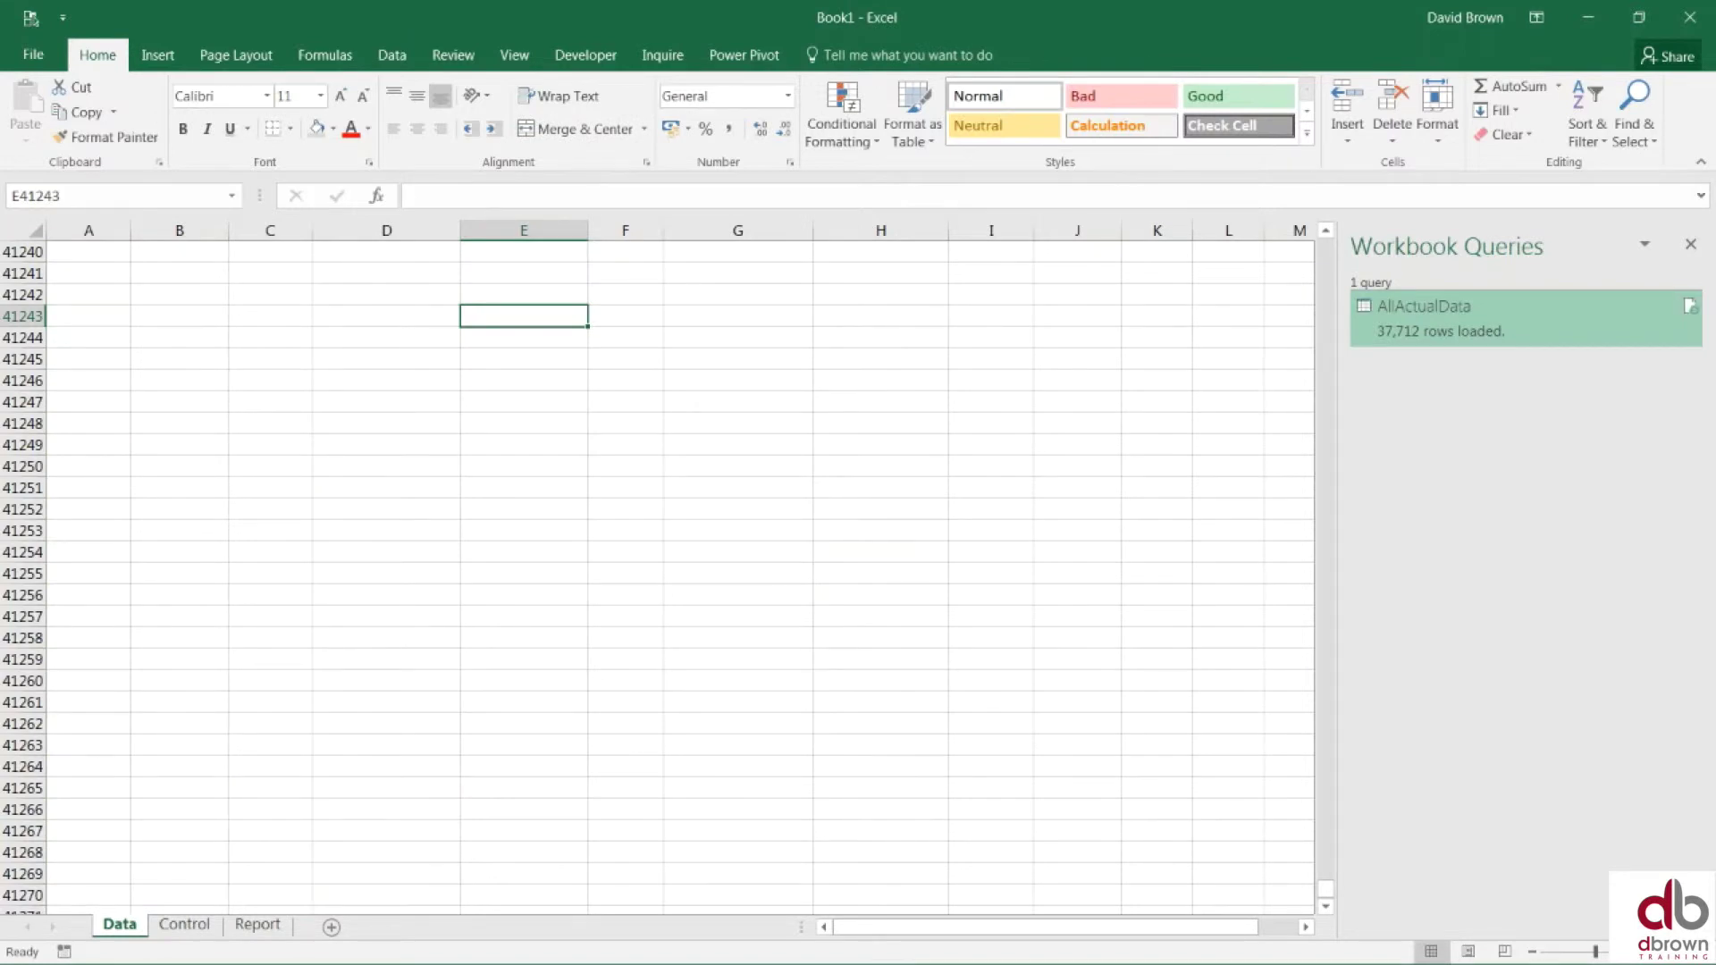
mouse_move(1396, 346)
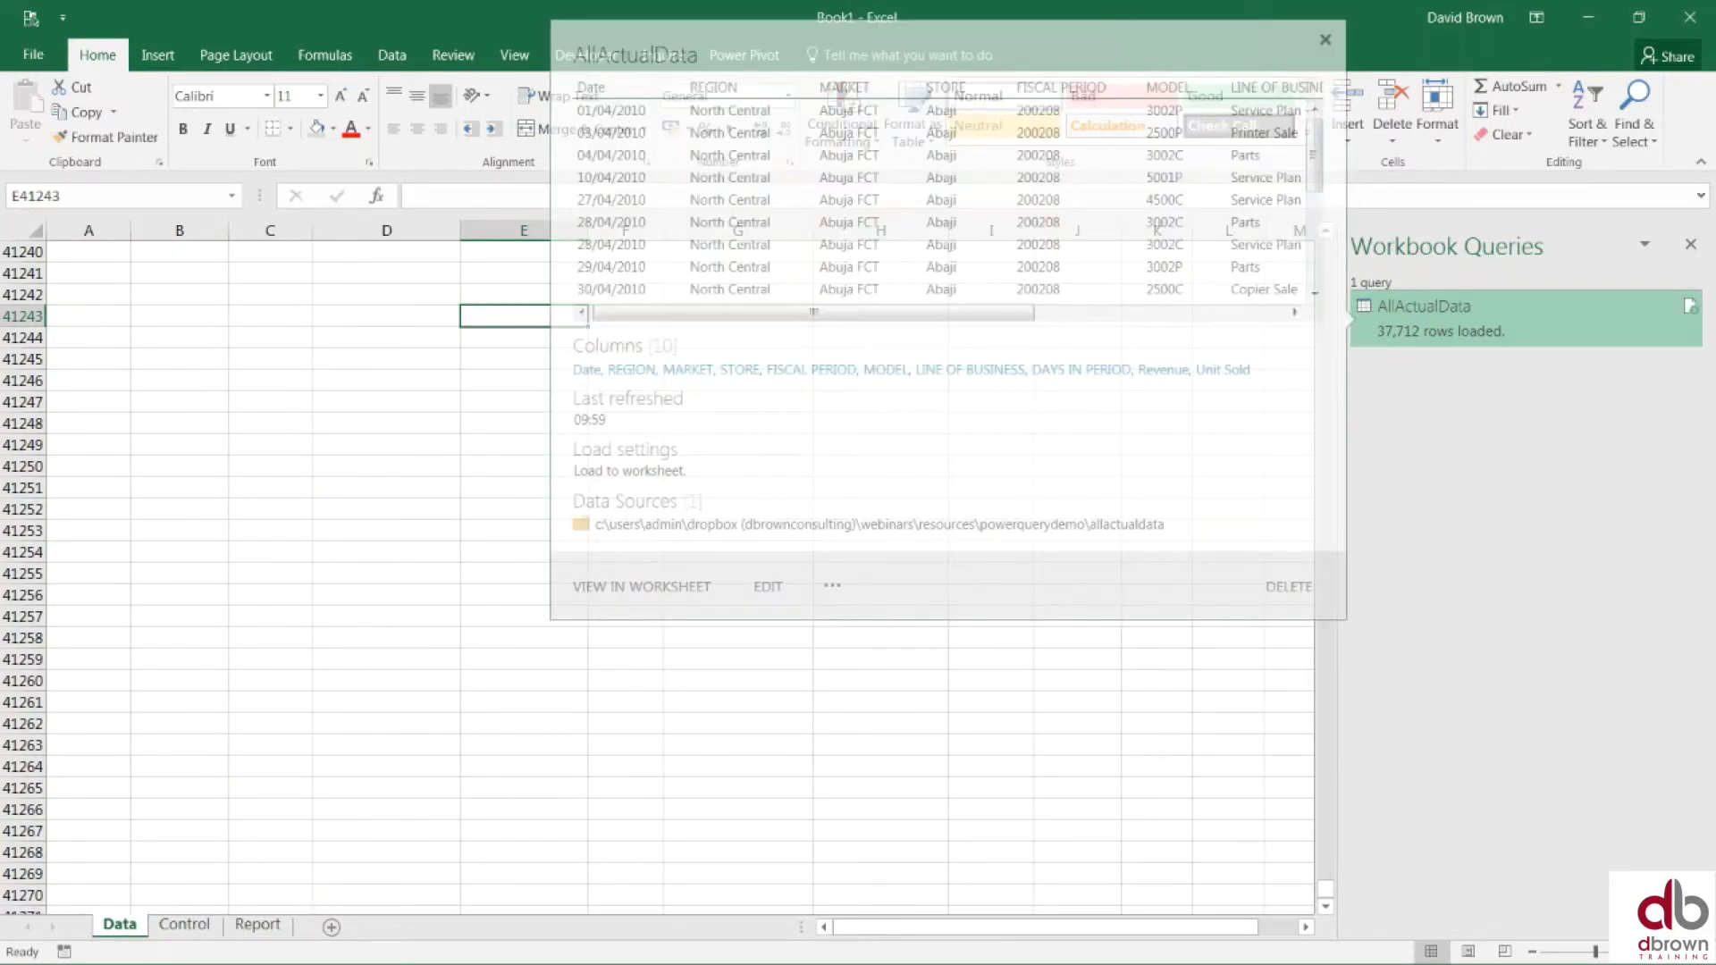
left_click(360, 412)
Step: Jump through the table to confirm it now holds 37,712 rows
key("ctrl+Up")
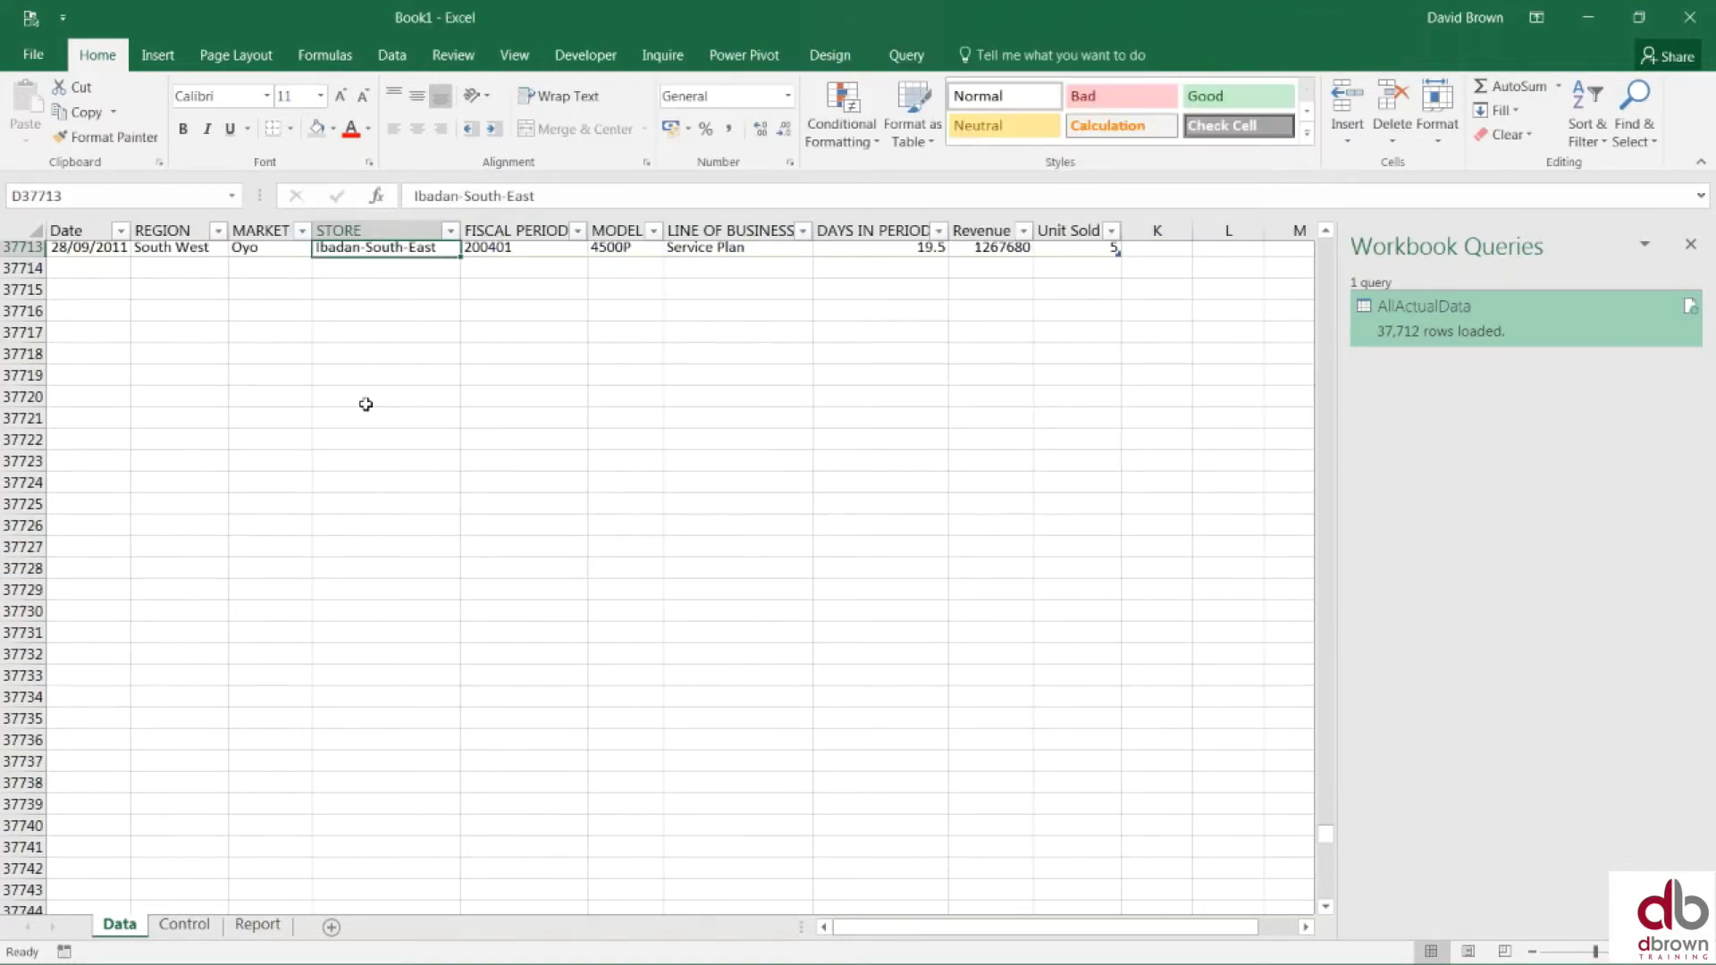
key("ctrl+Up")
mouse_move(1430, 342)
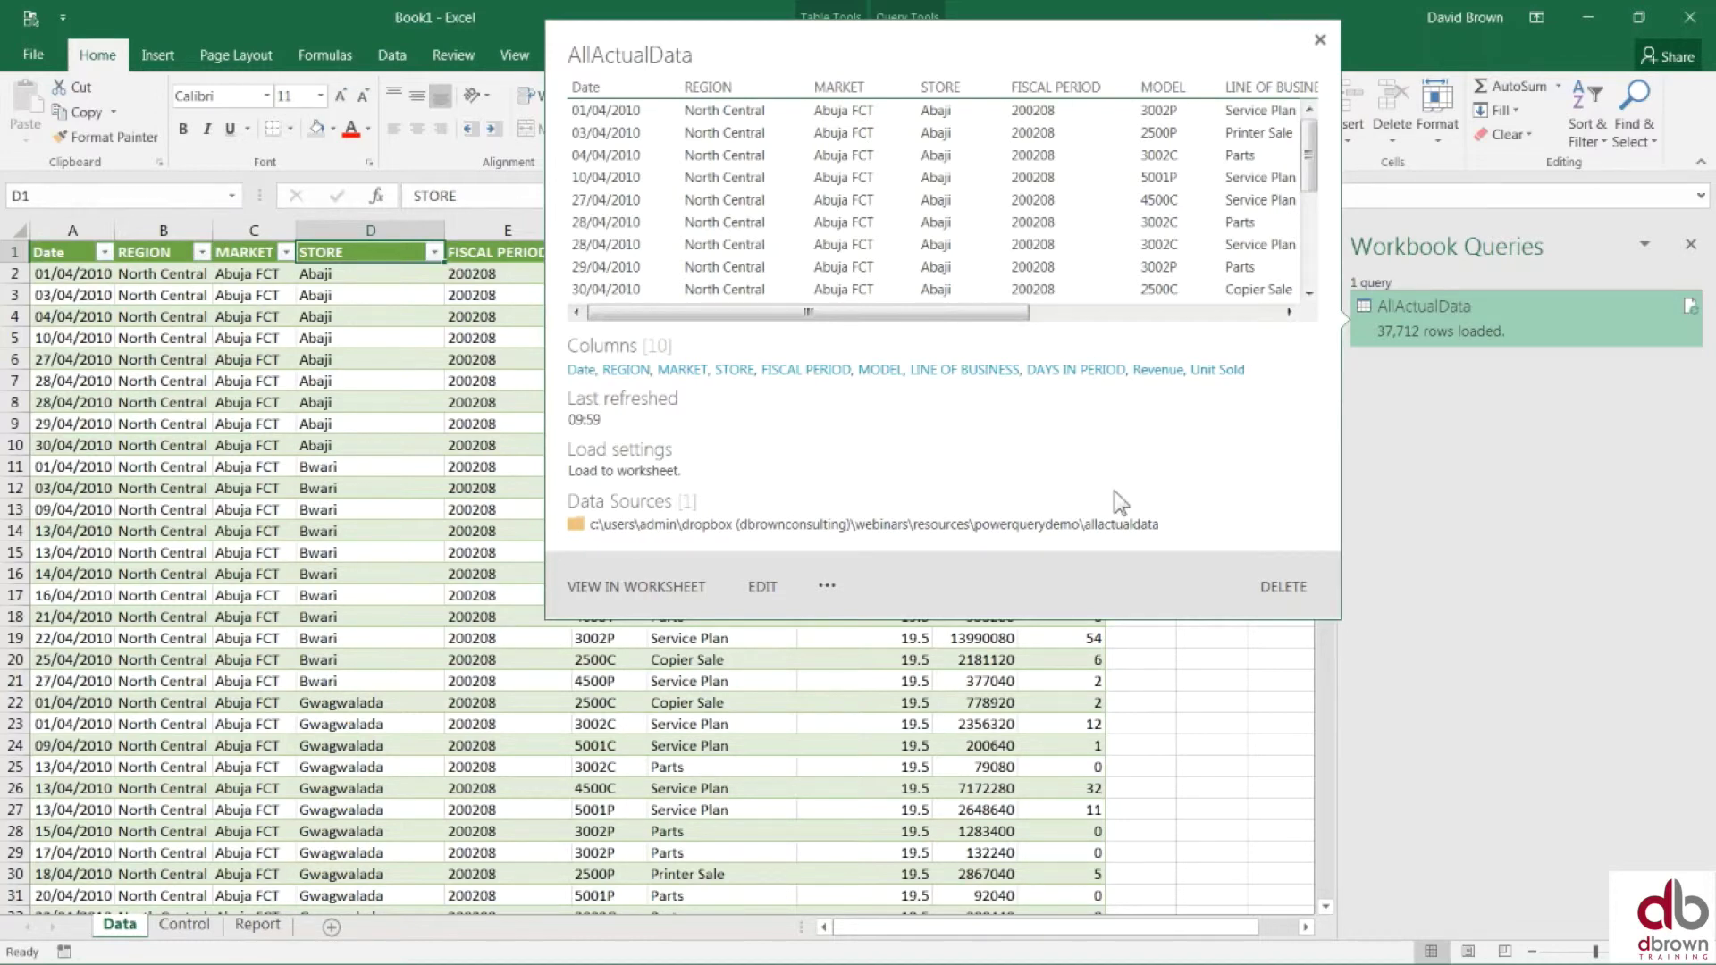
left_click(415, 786)
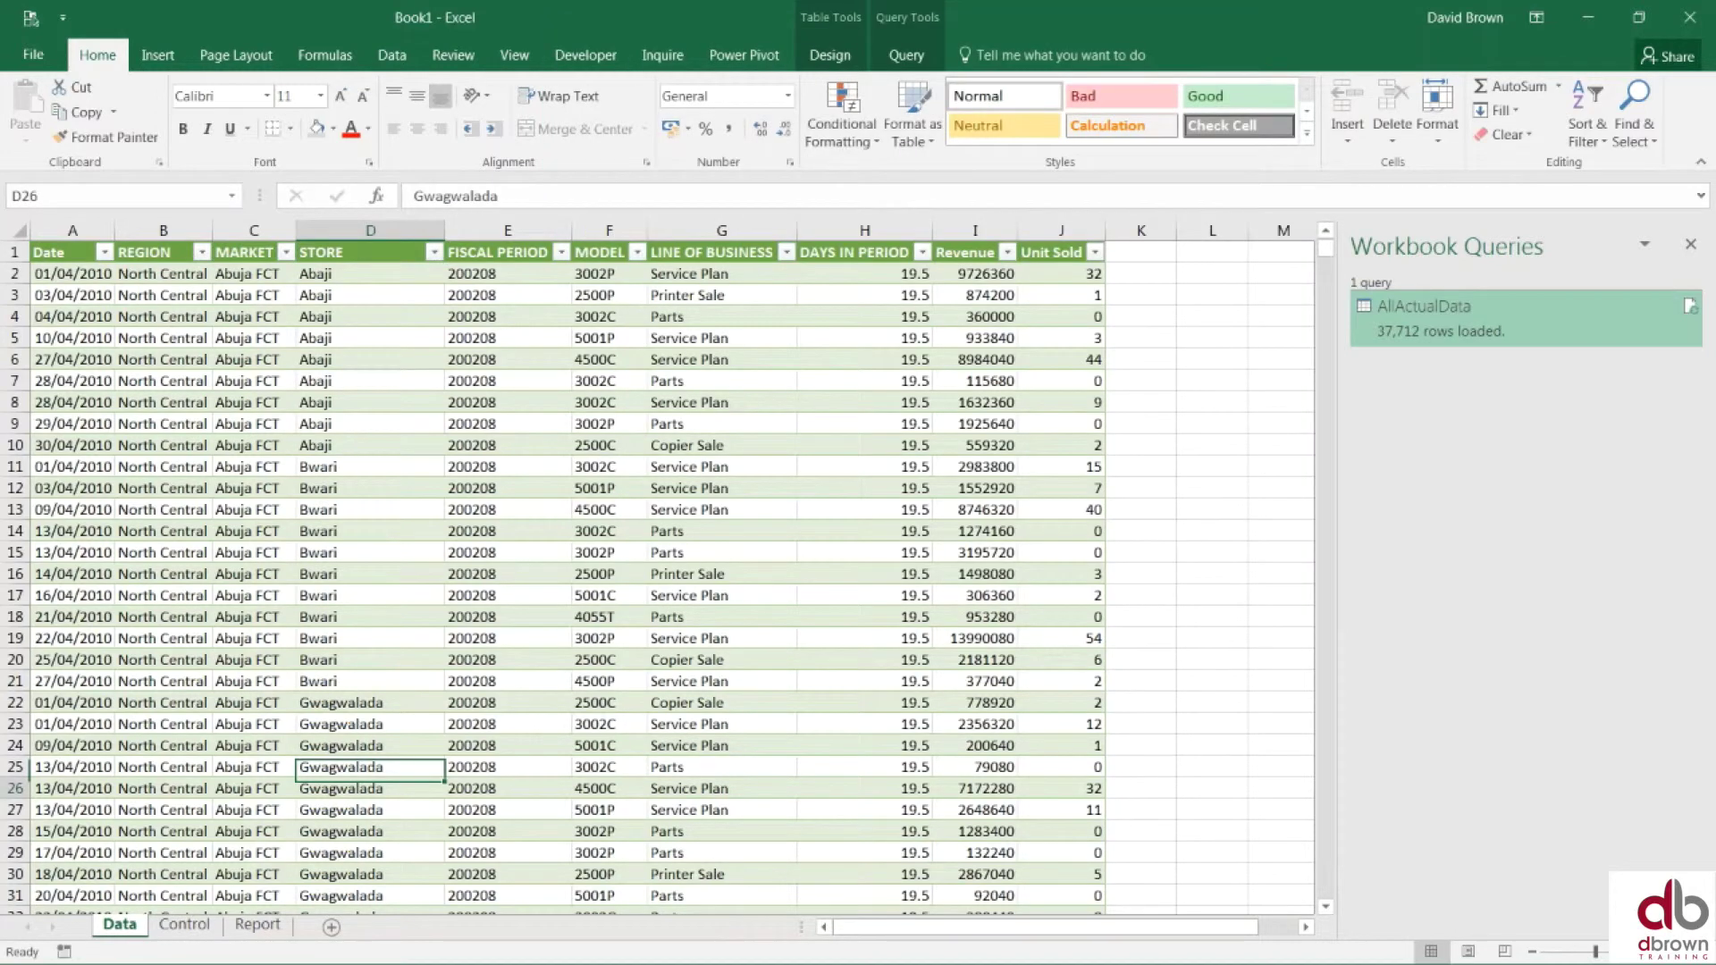
Step: View the Report sheet's 0.0m regional totals, then show the PowerQueryDemo folder in Explorer
left_click(259, 926)
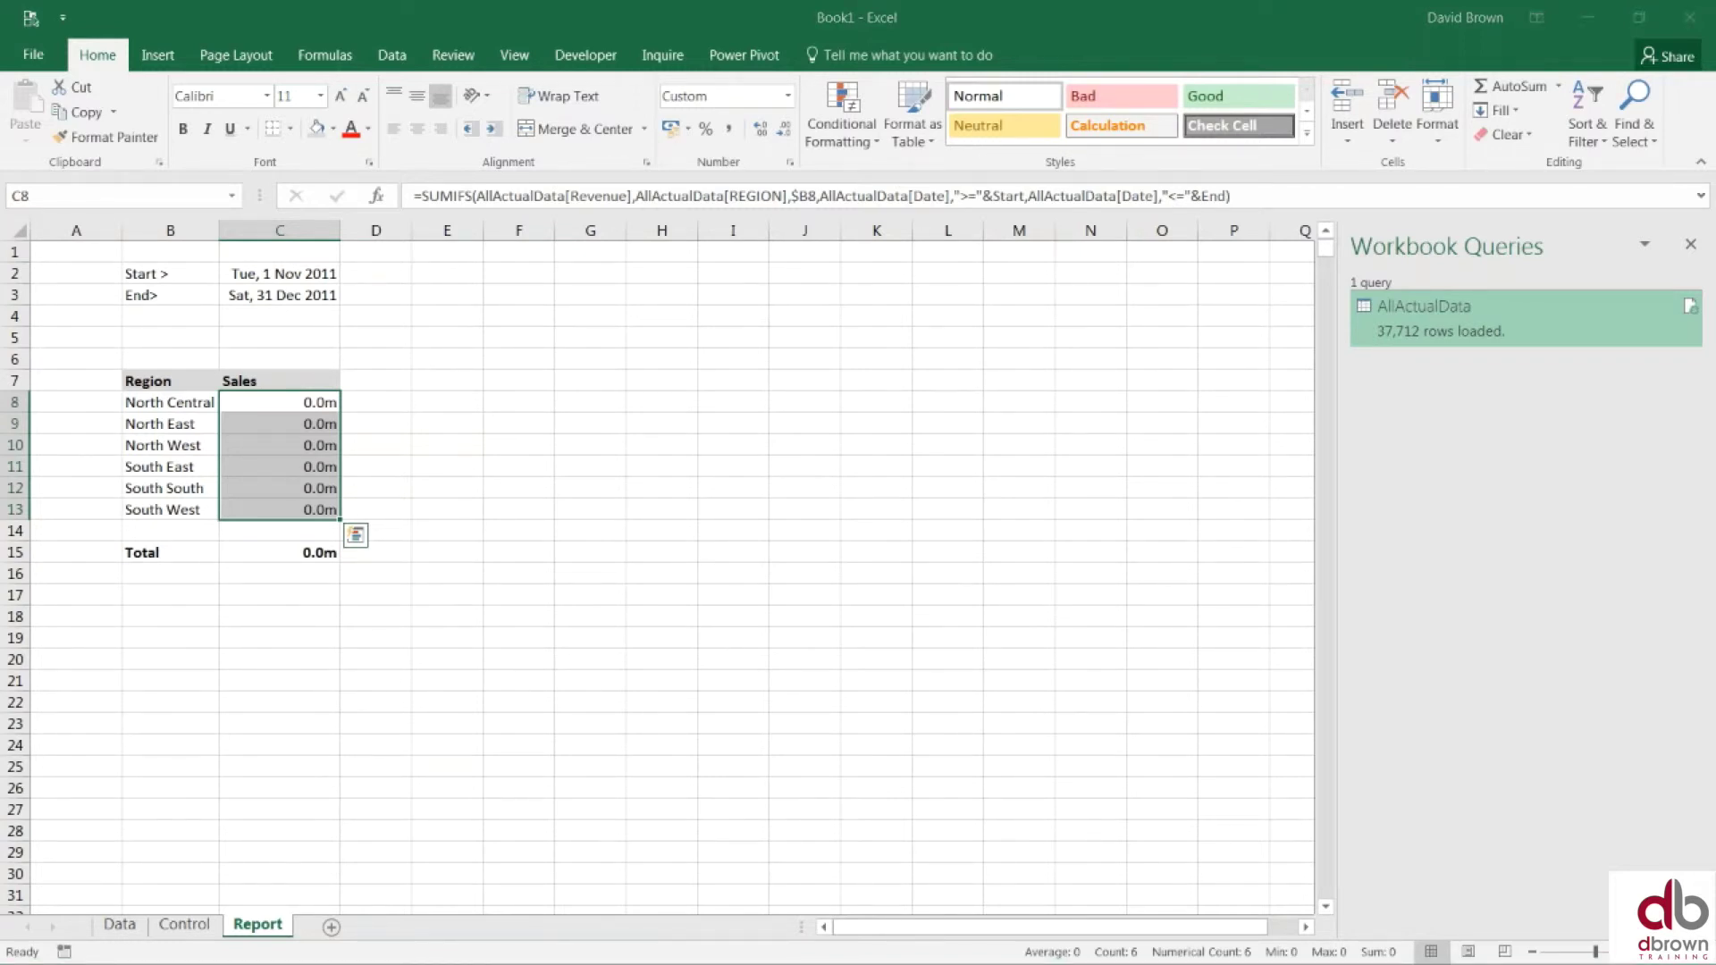
key("alt+Tab")
key("alt+Up")
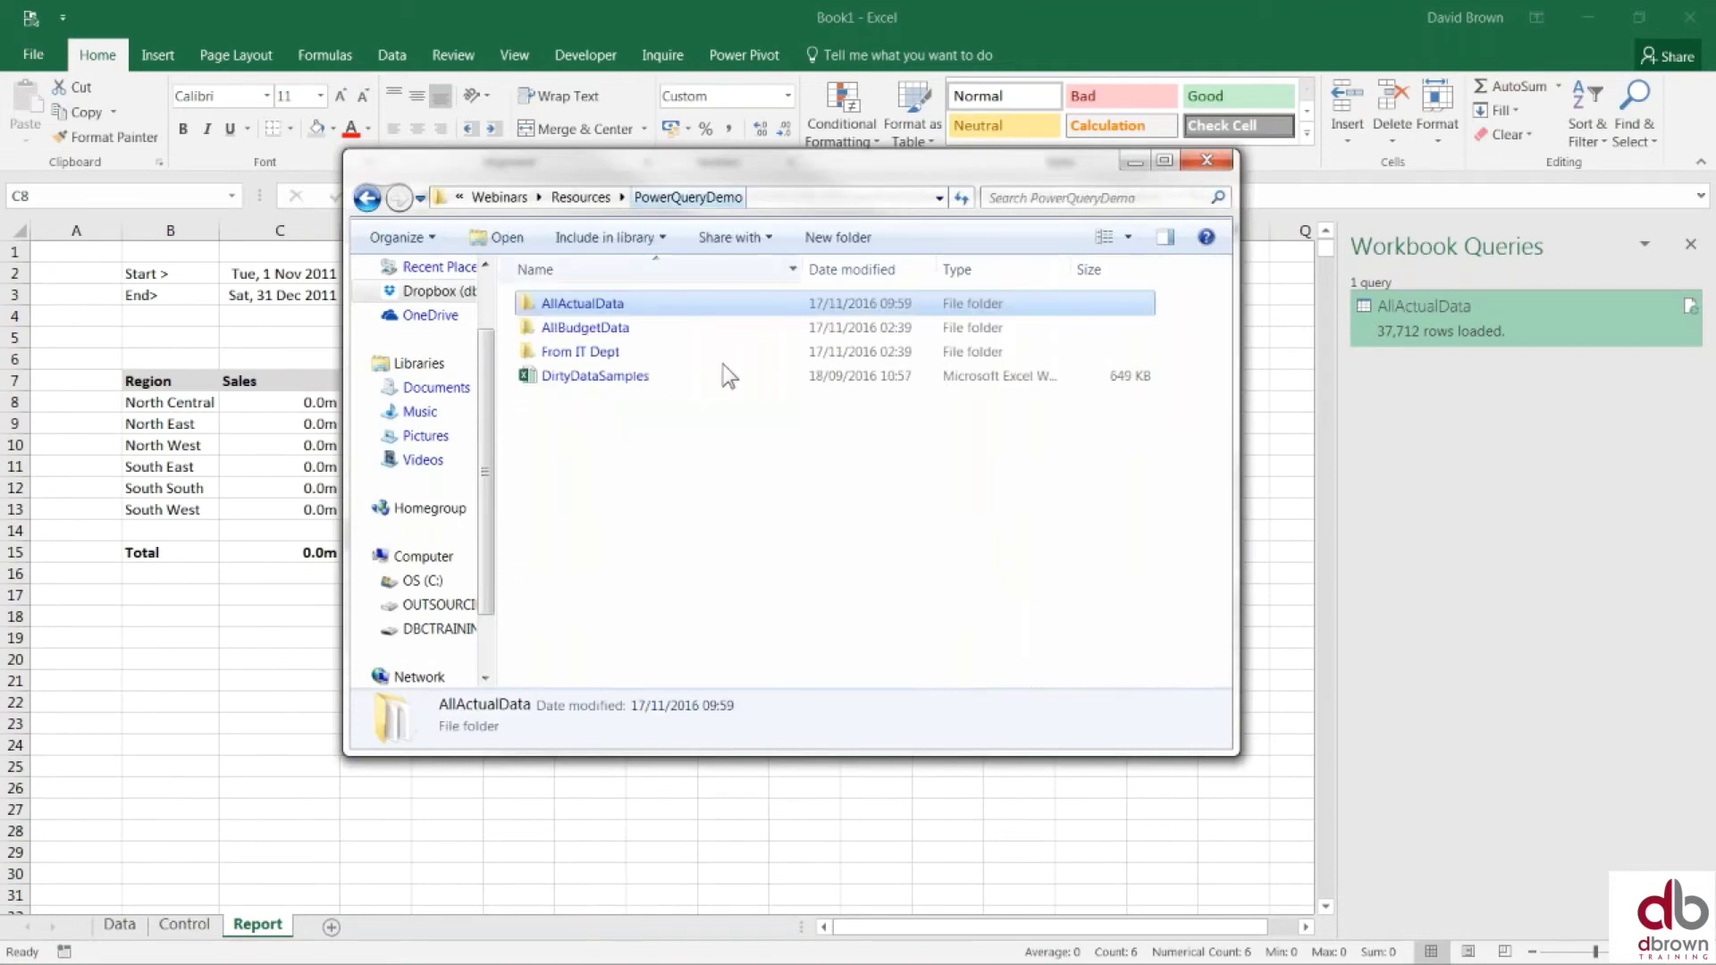
Step: Put the Nov-2011 and Dec-2011 files from From IT Dept into AllActualData, then close Explorer
double_click(608, 352)
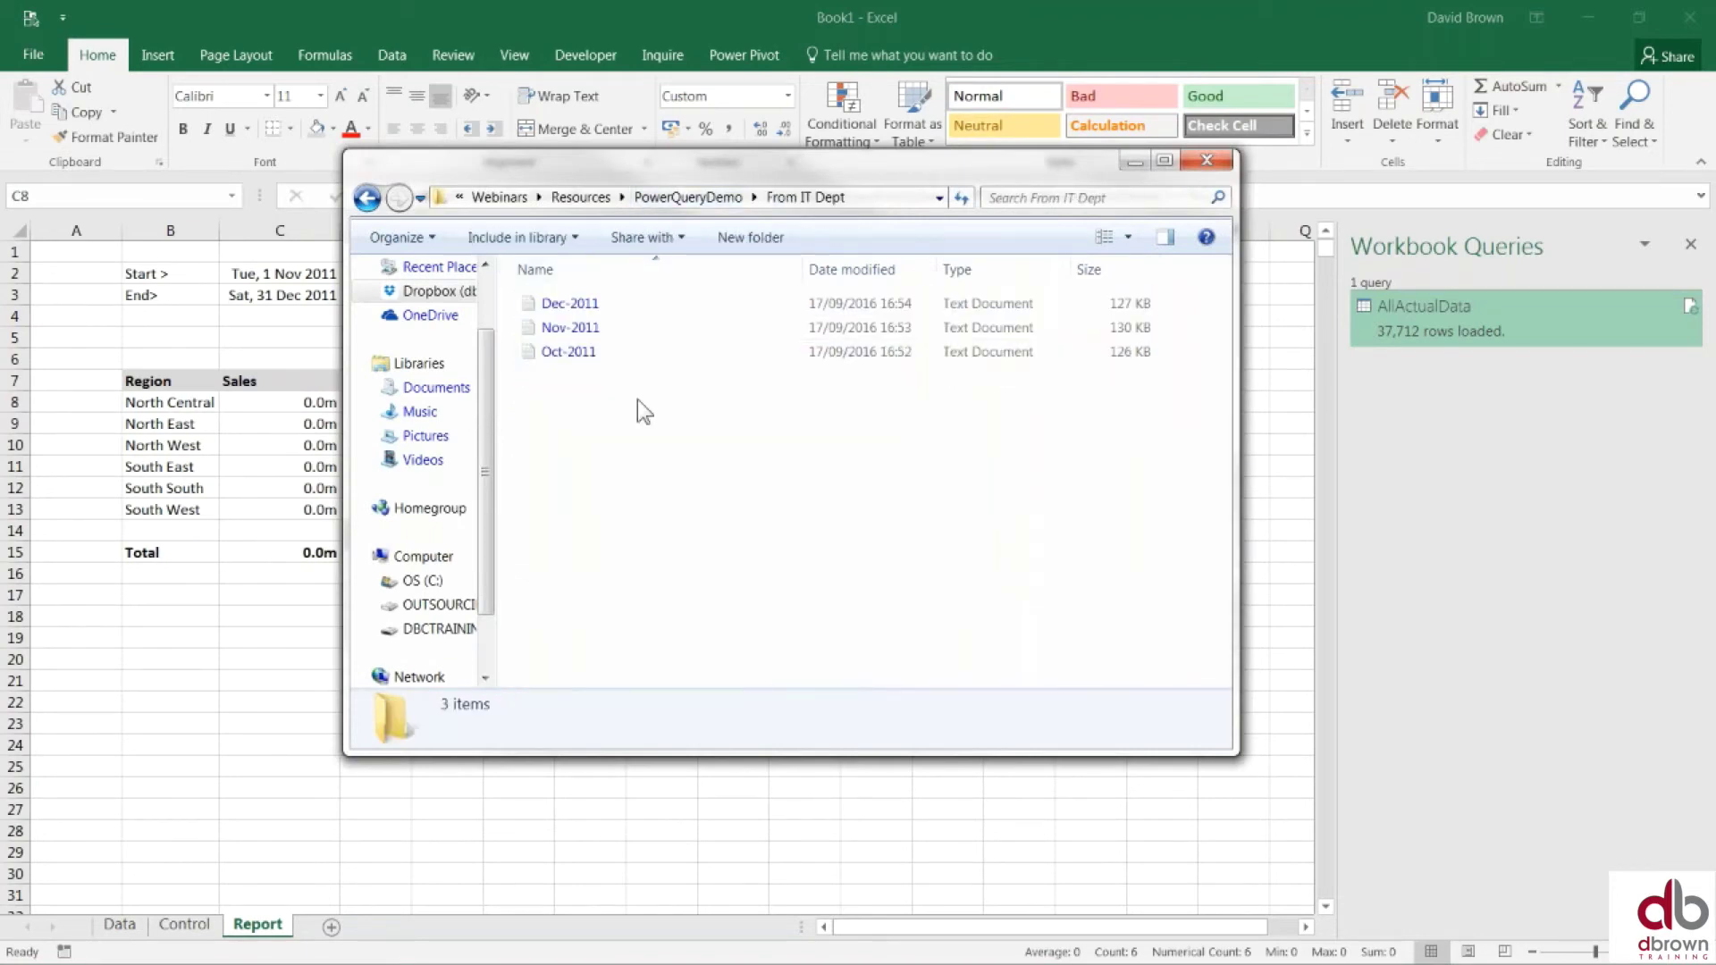
left_click(597, 327)
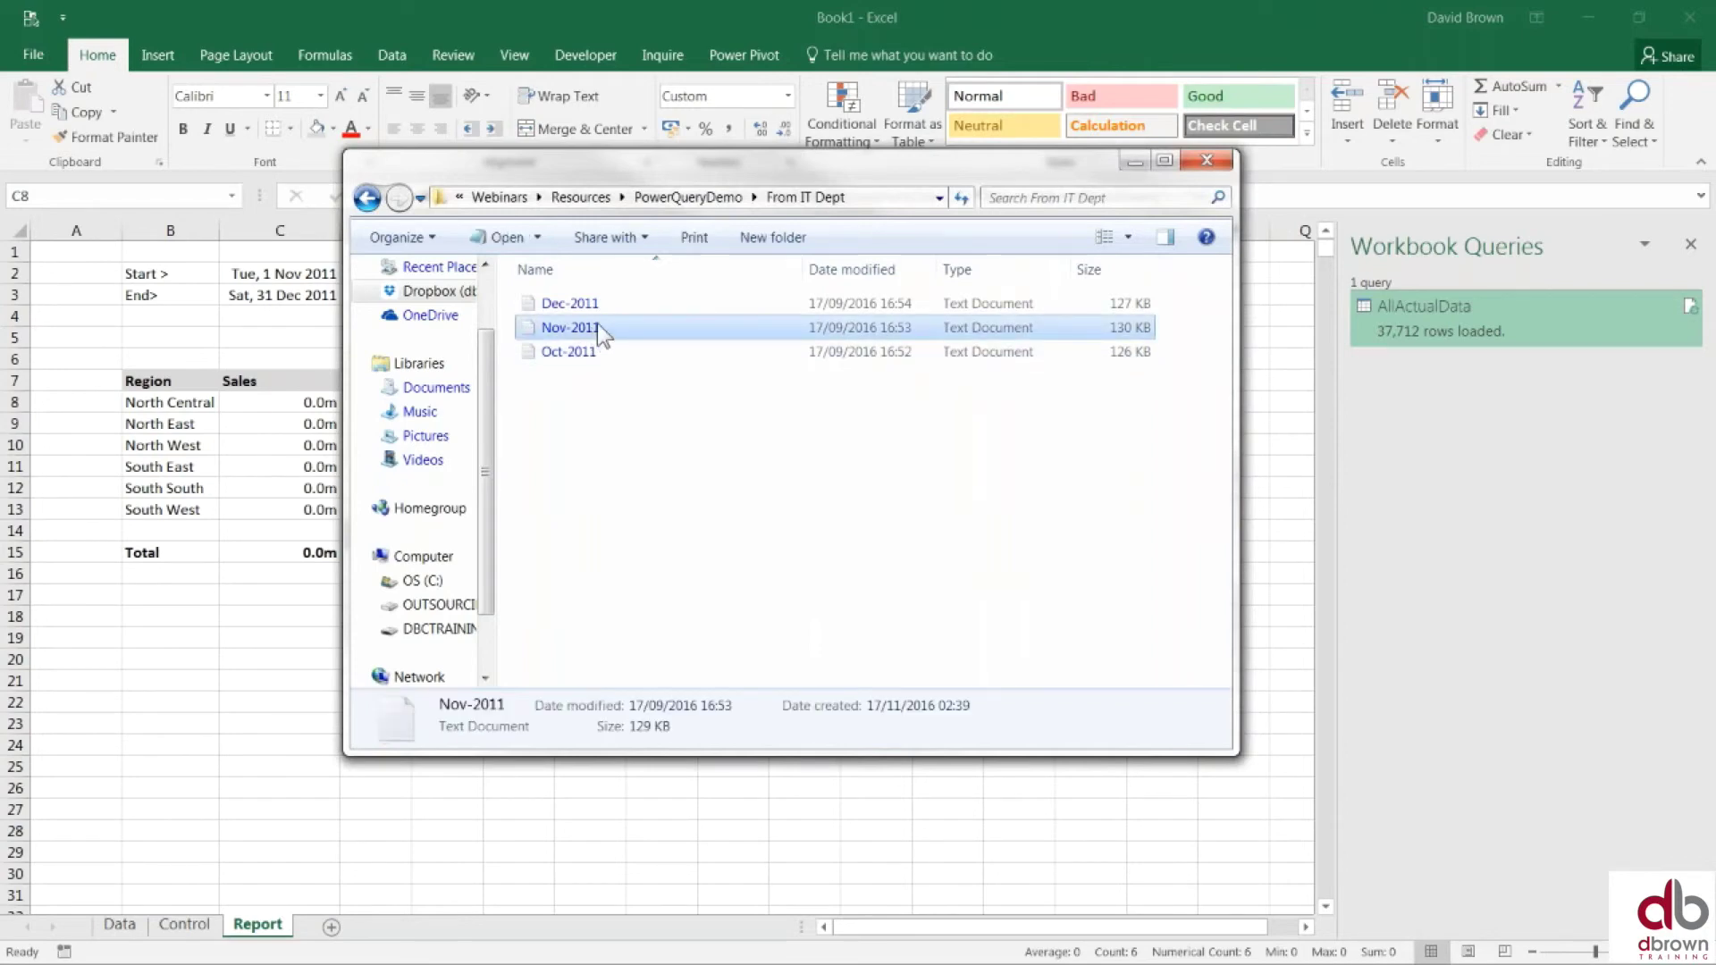
left_click(615, 308, "shift")
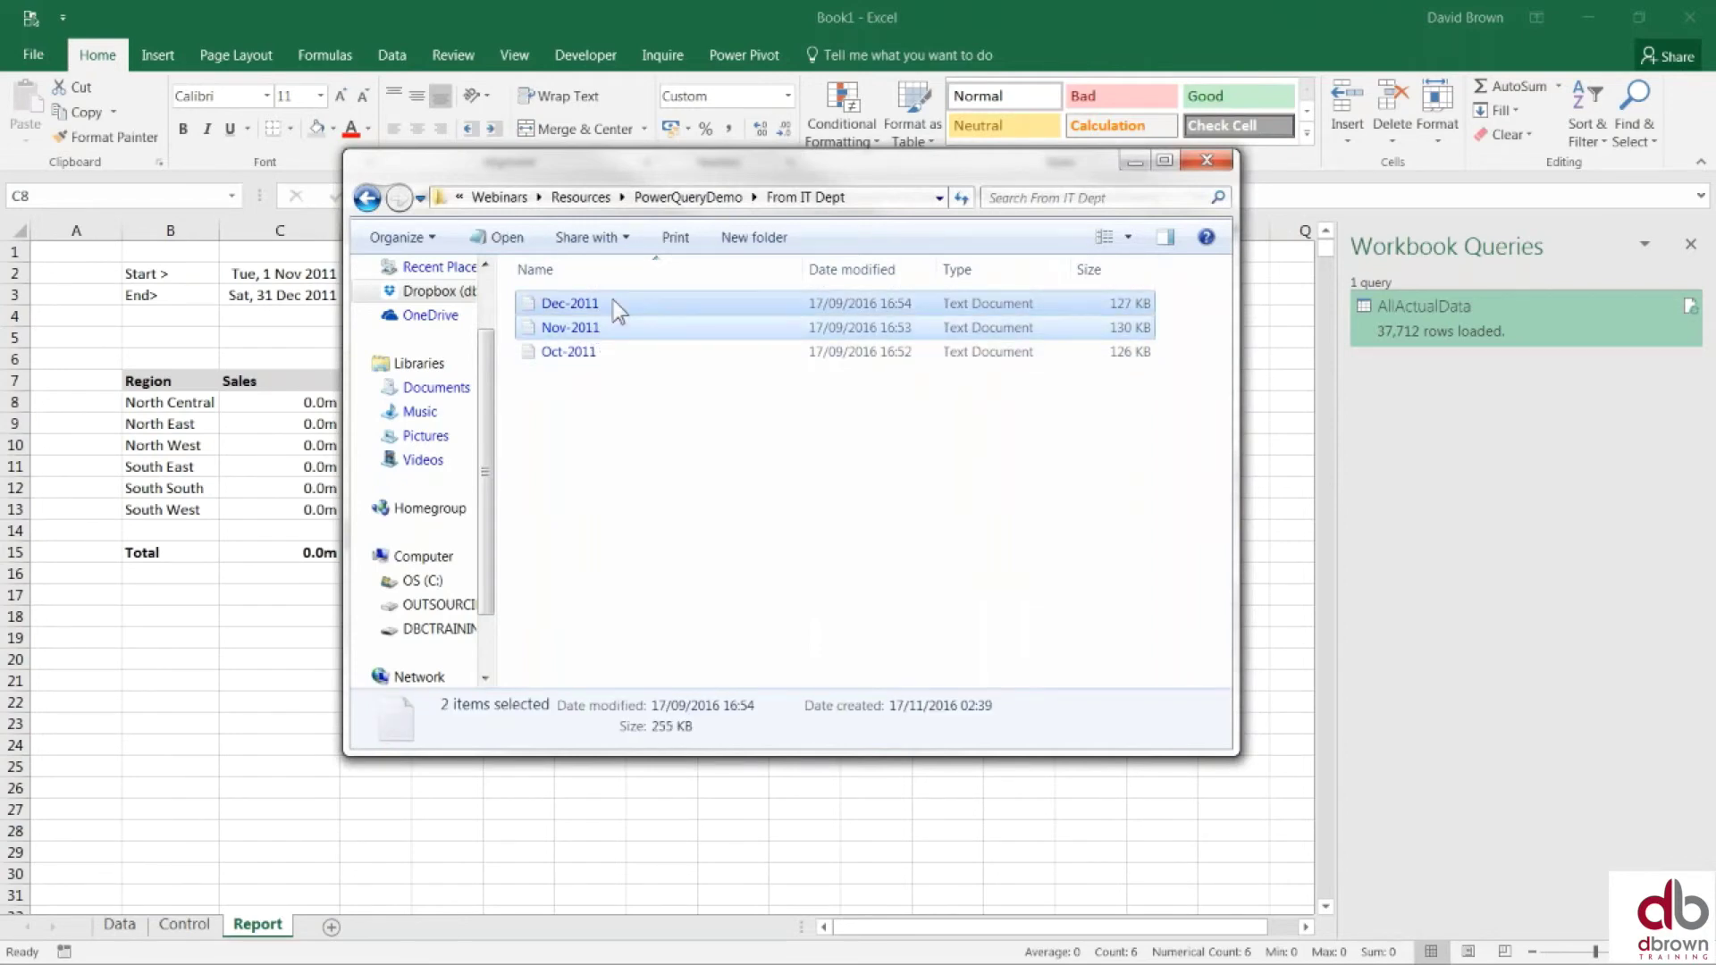
left_click(695, 196)
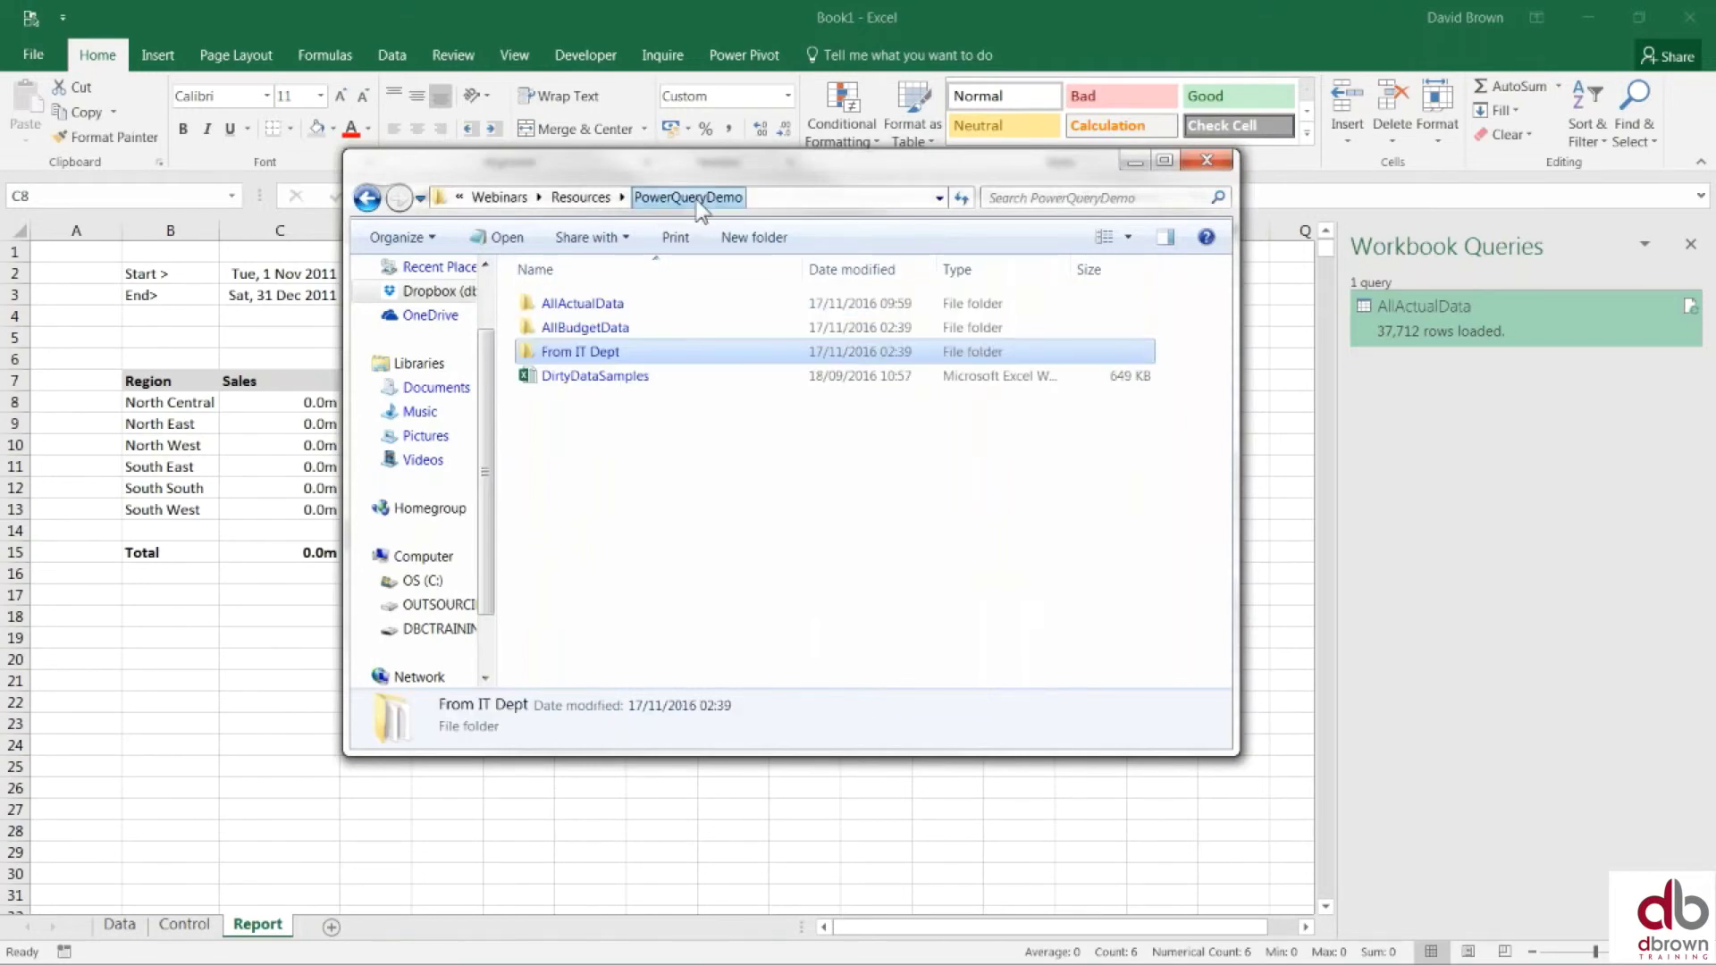
double_click(605, 300)
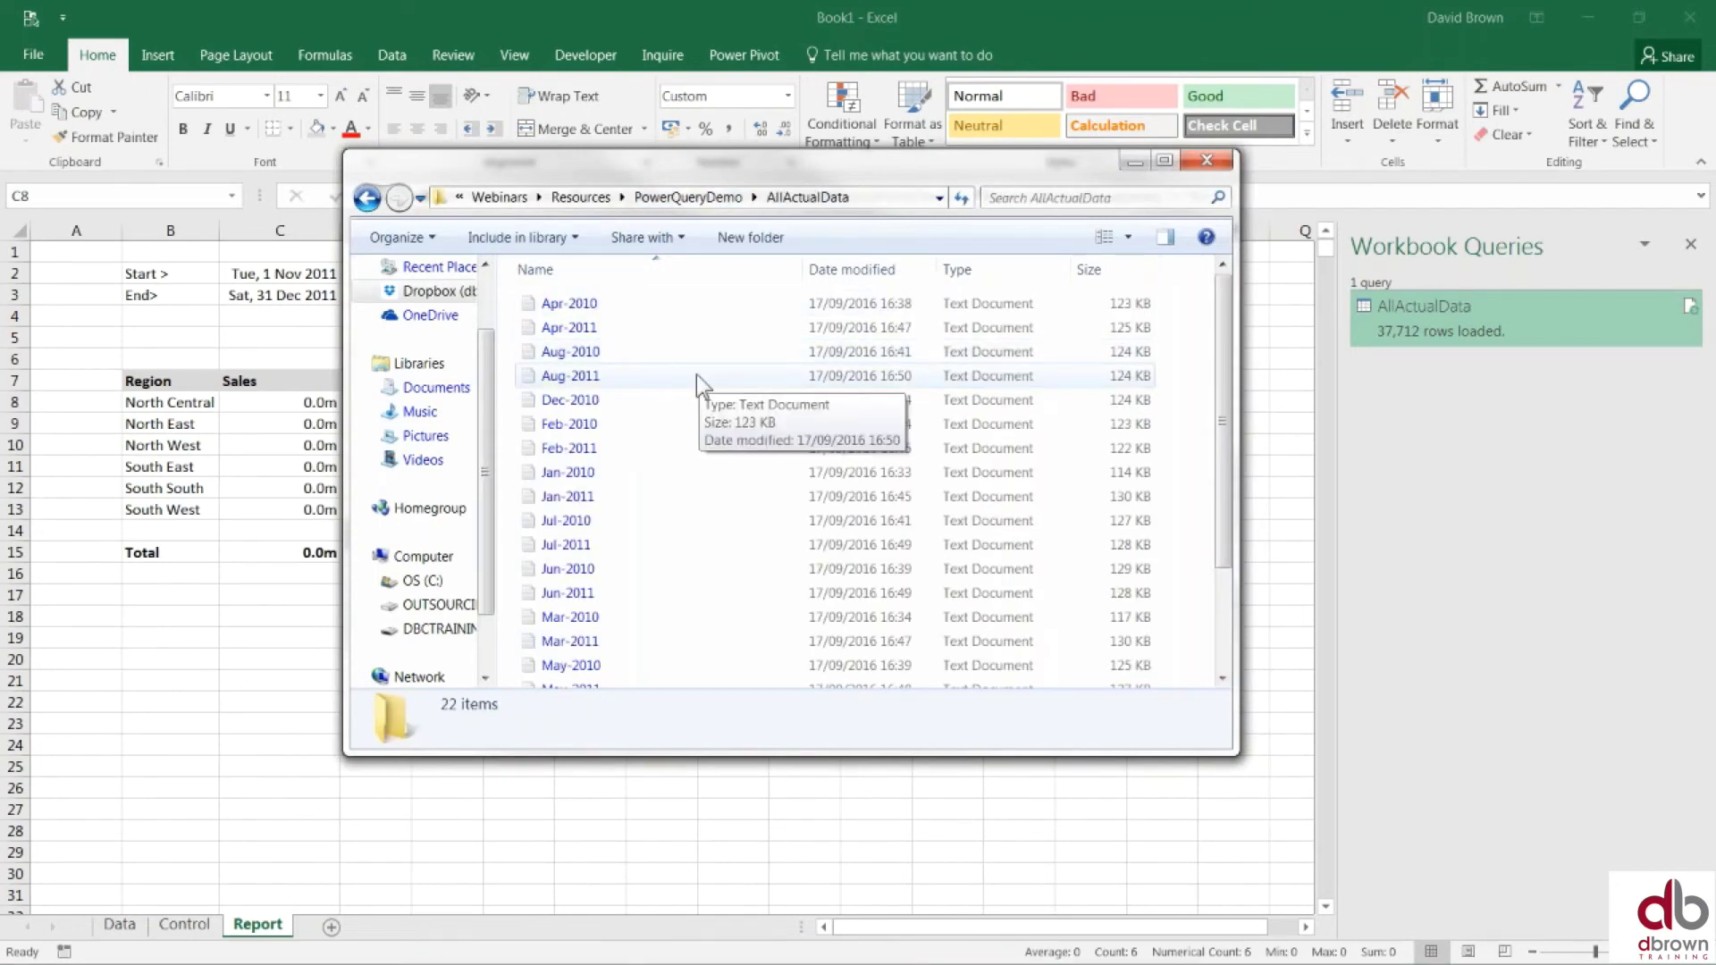
key("ctrl+v")
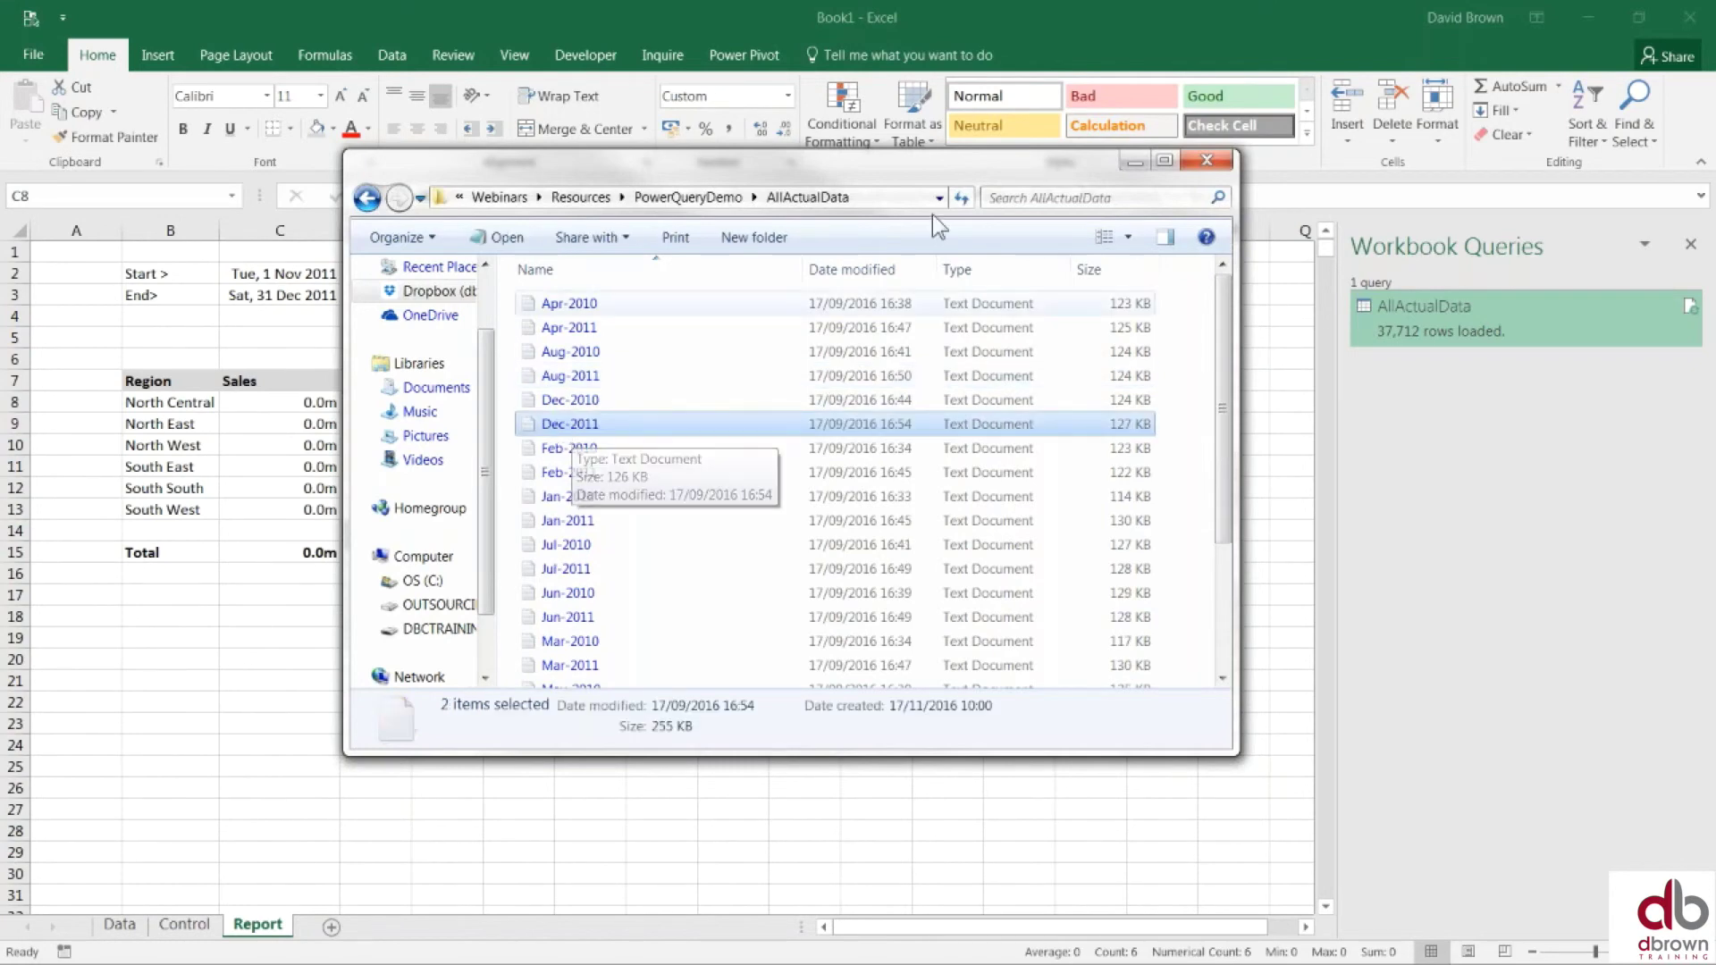
left_click(1207, 160)
Step: Refresh the AllActualData query to 41,269 rows and return to the Report showing 8,251.3m
left_click(119, 924)
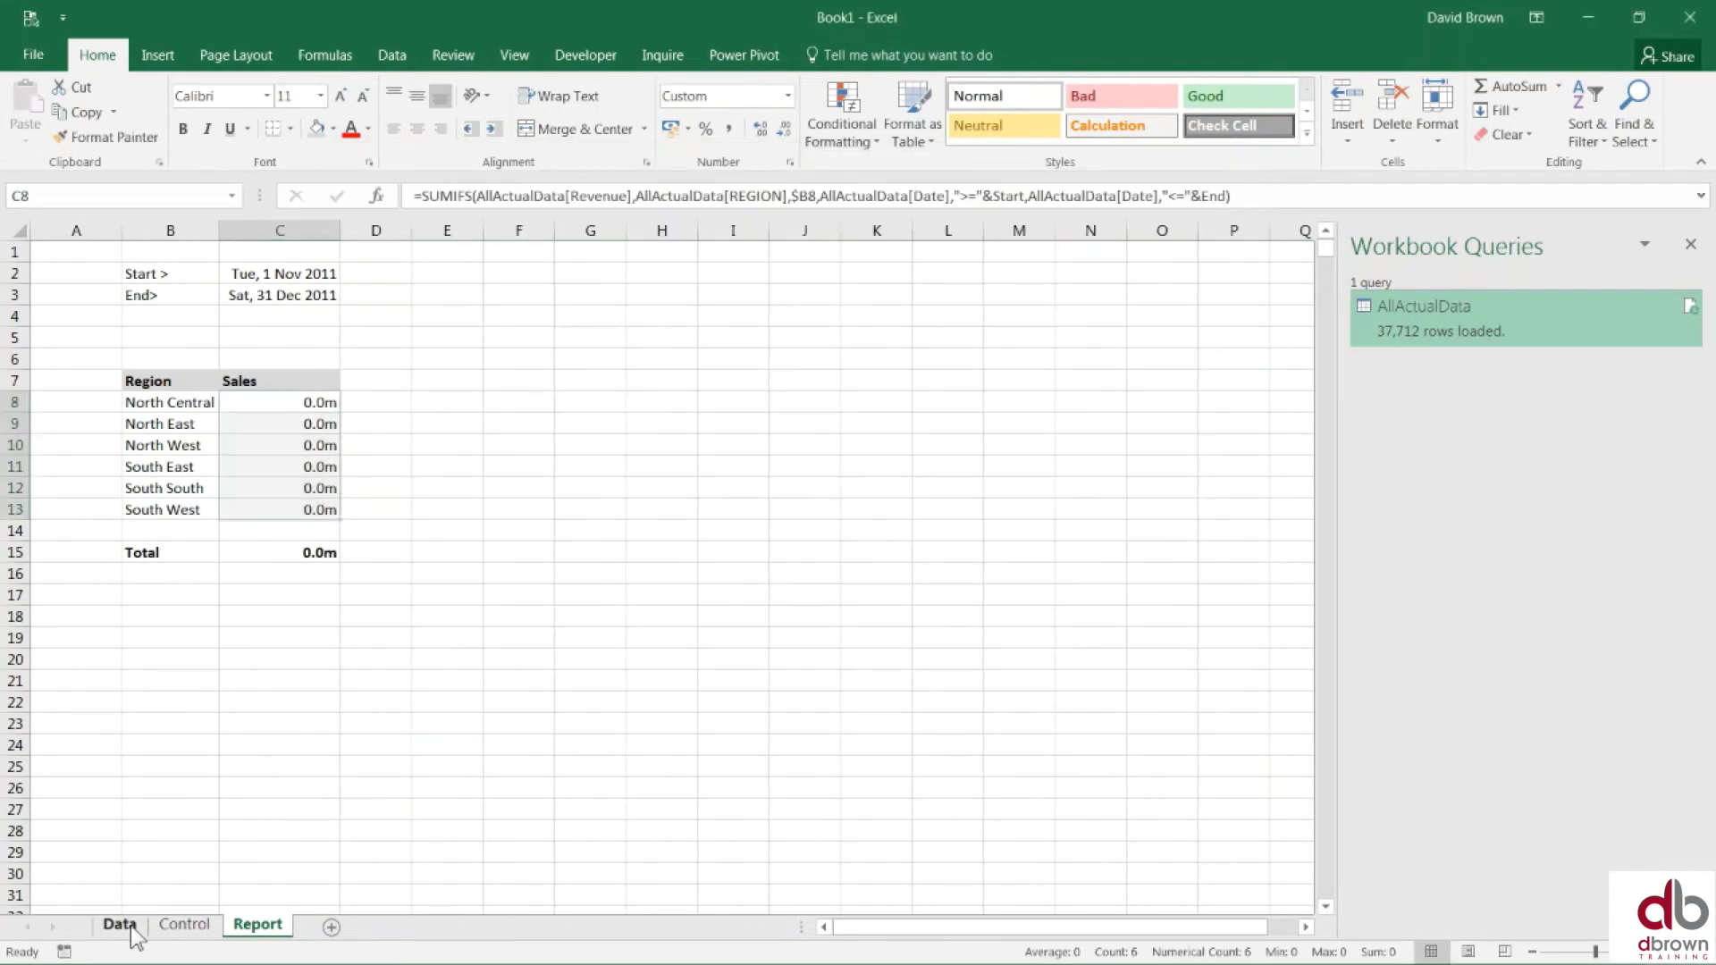
left_click(572, 381)
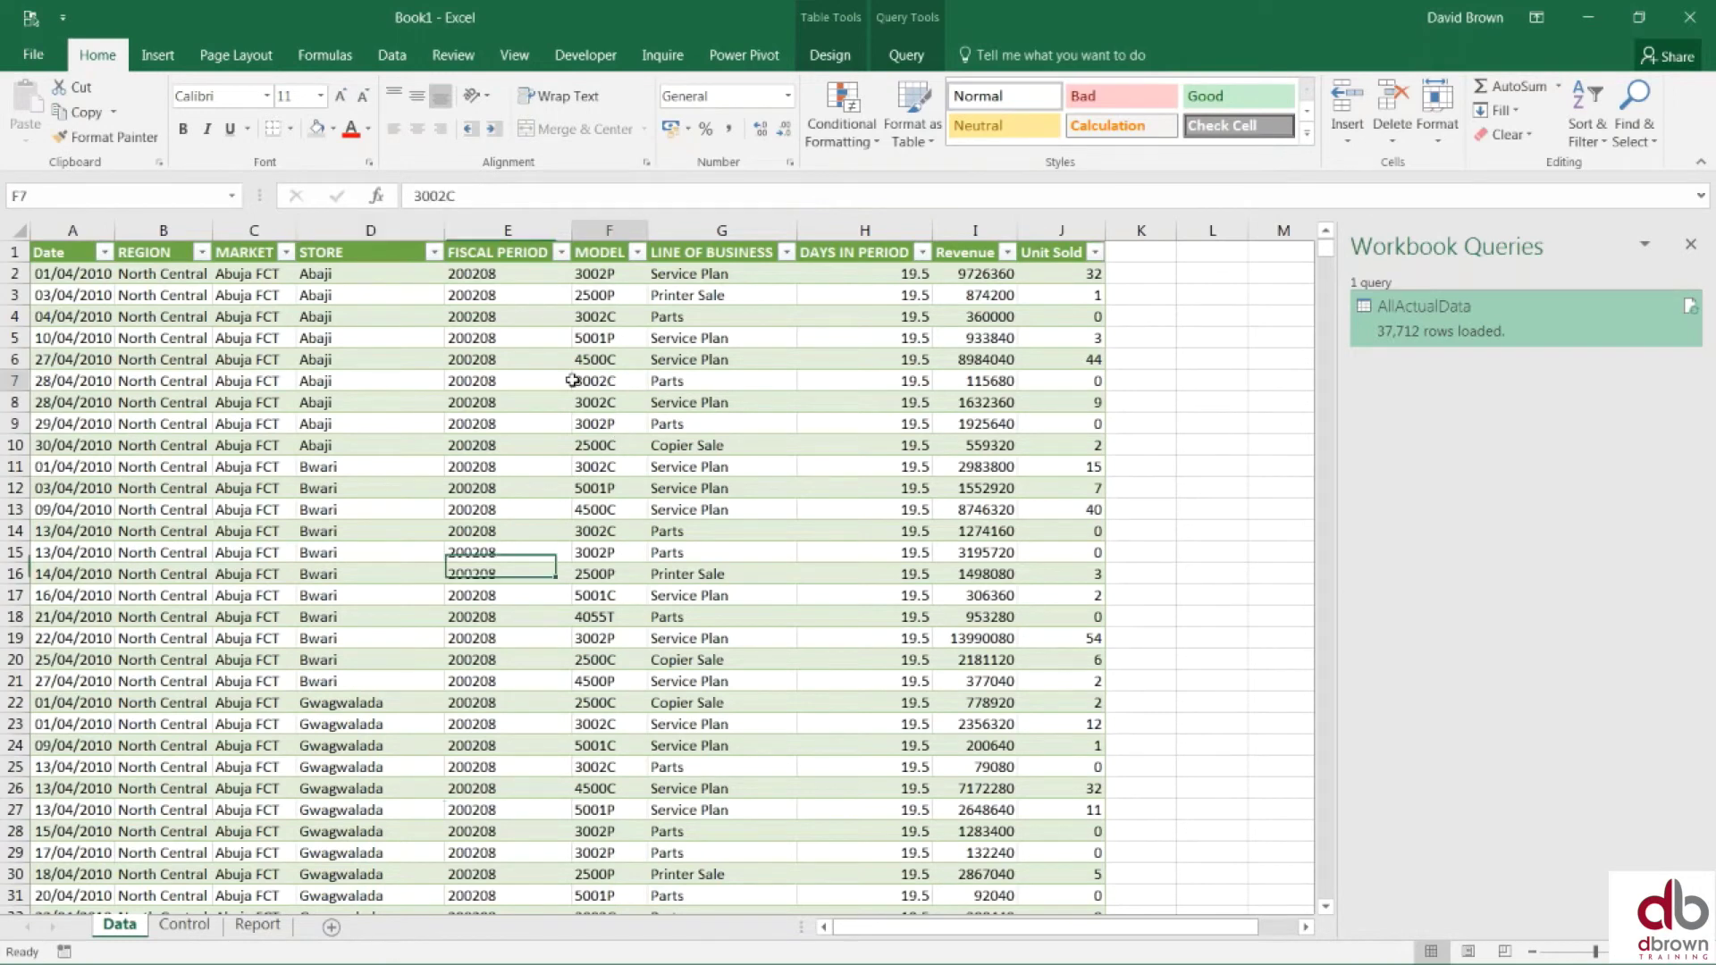
right_click(572, 381)
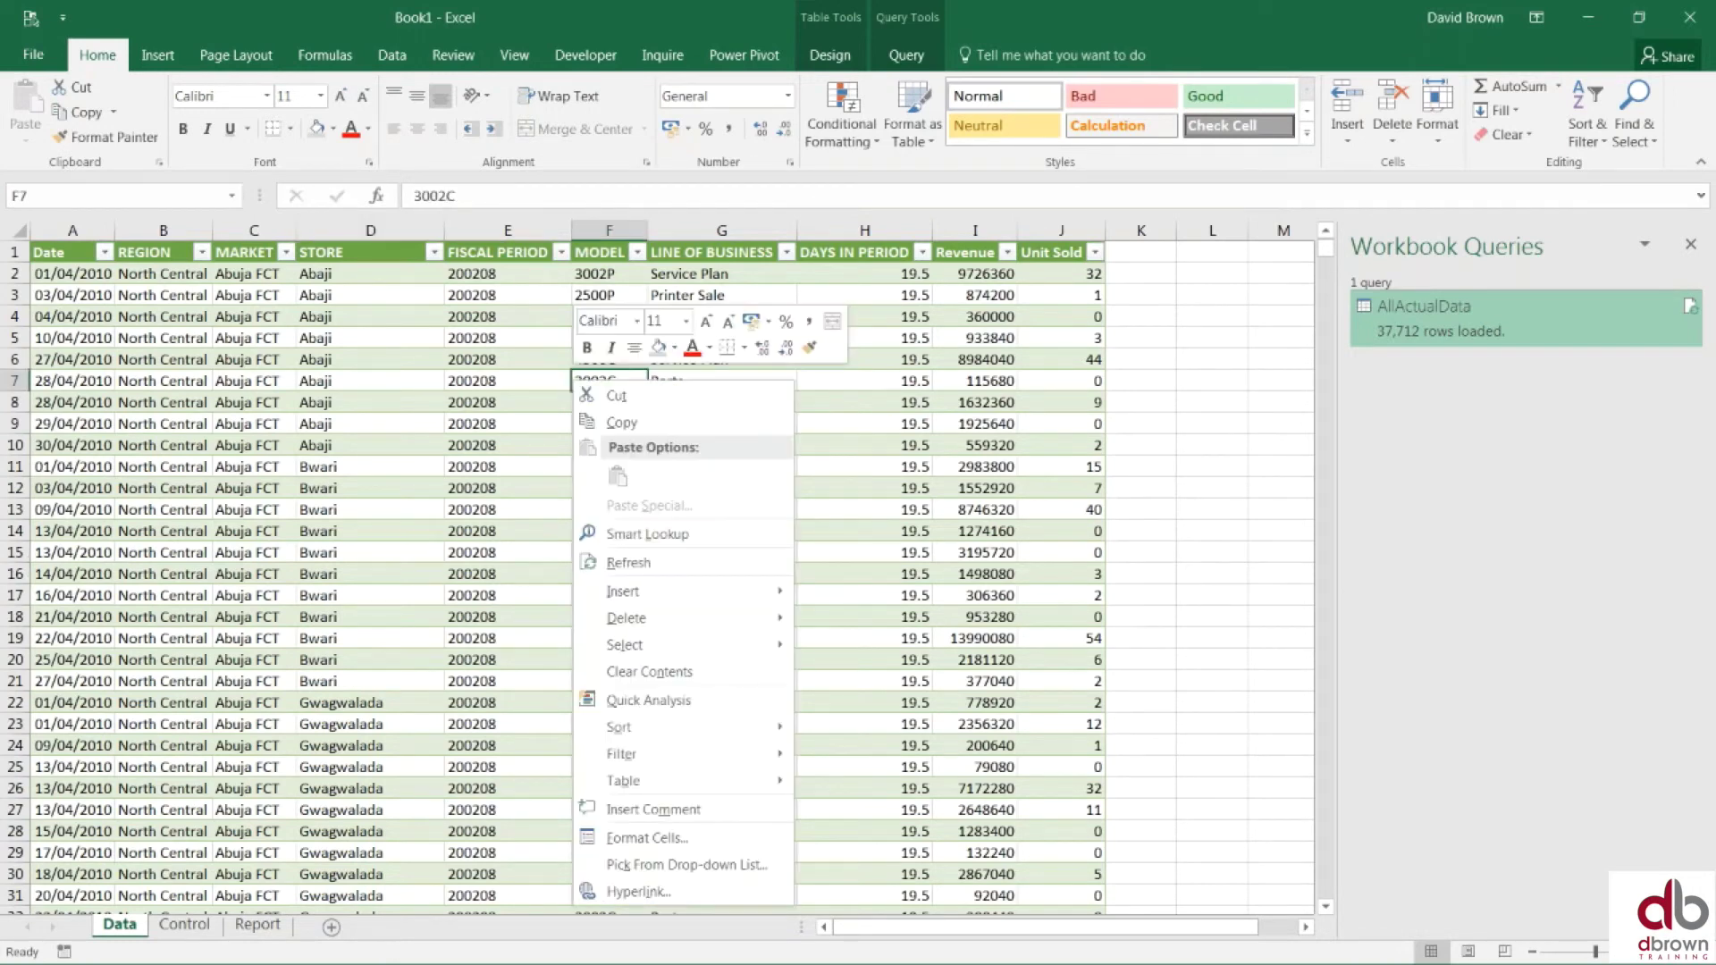
left_click(666, 573)
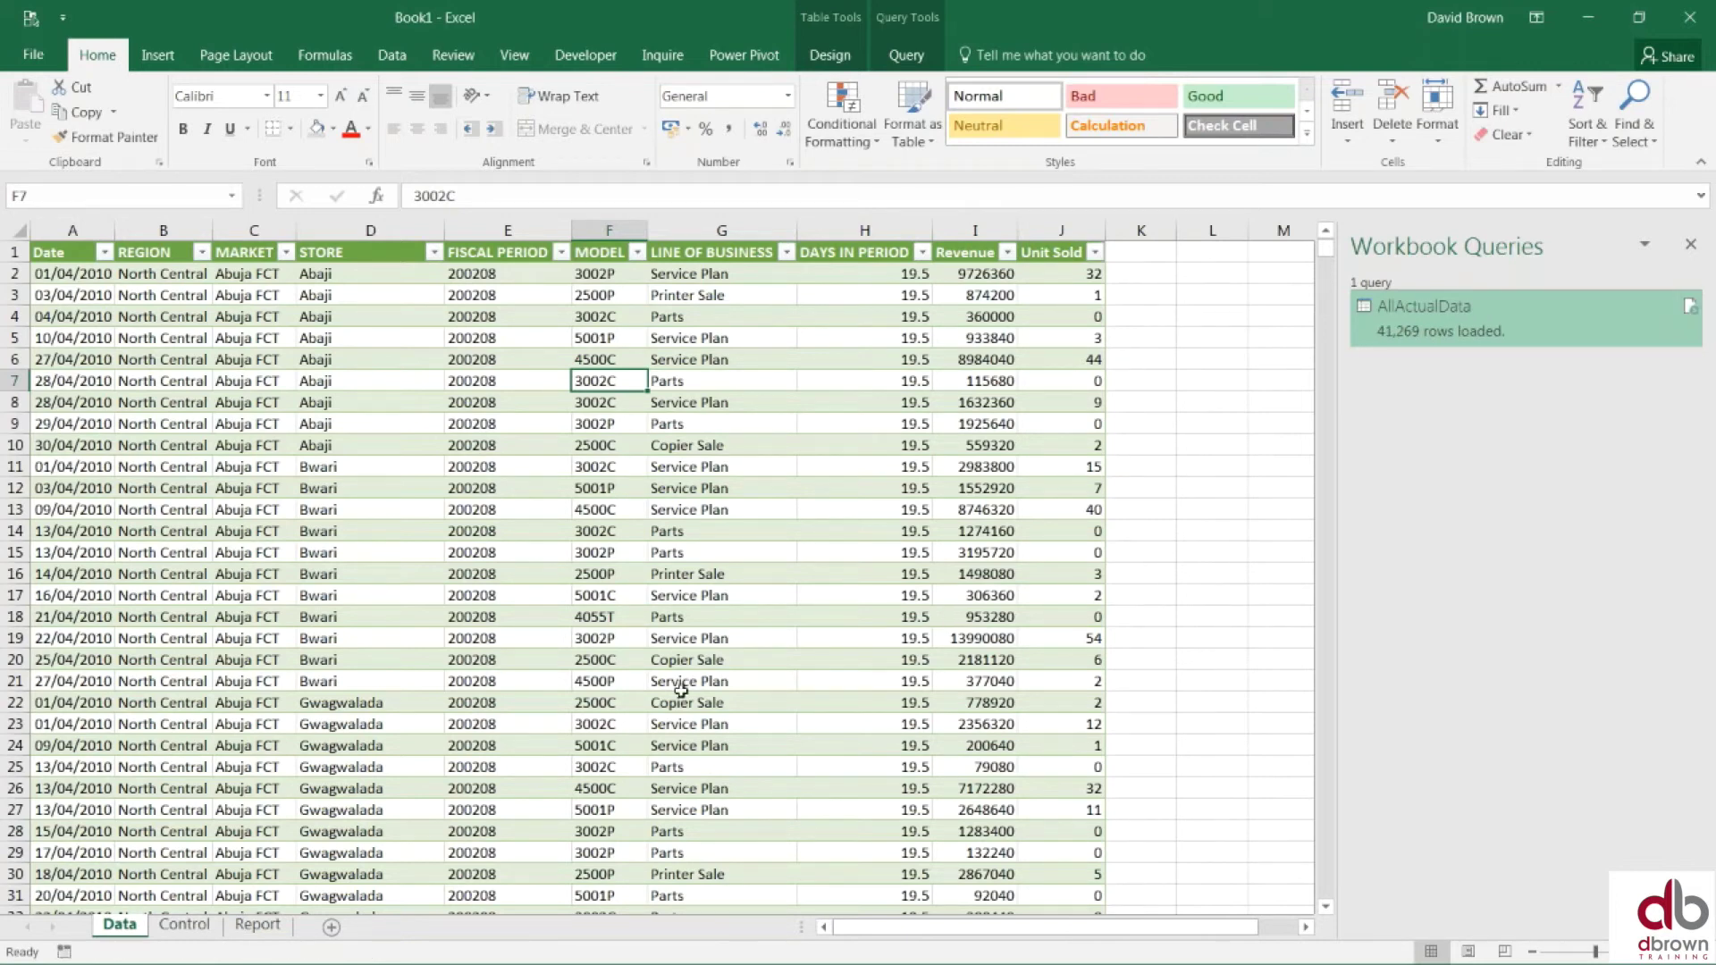
left_click(257, 924)
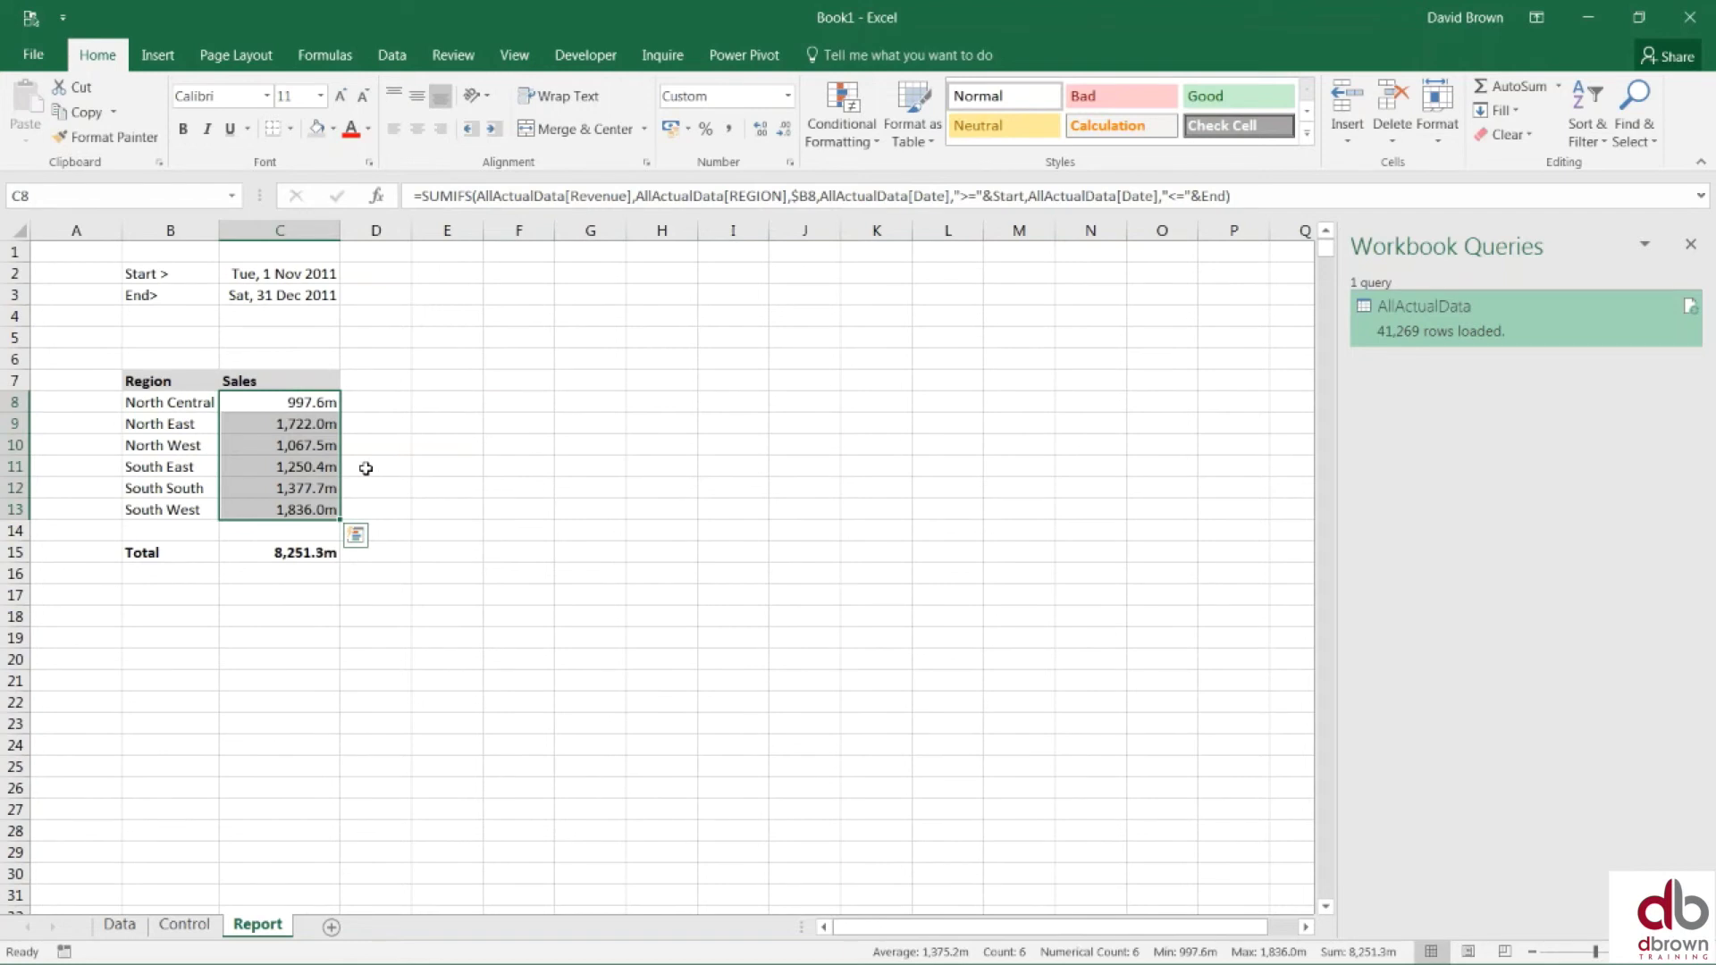
key("Escape")
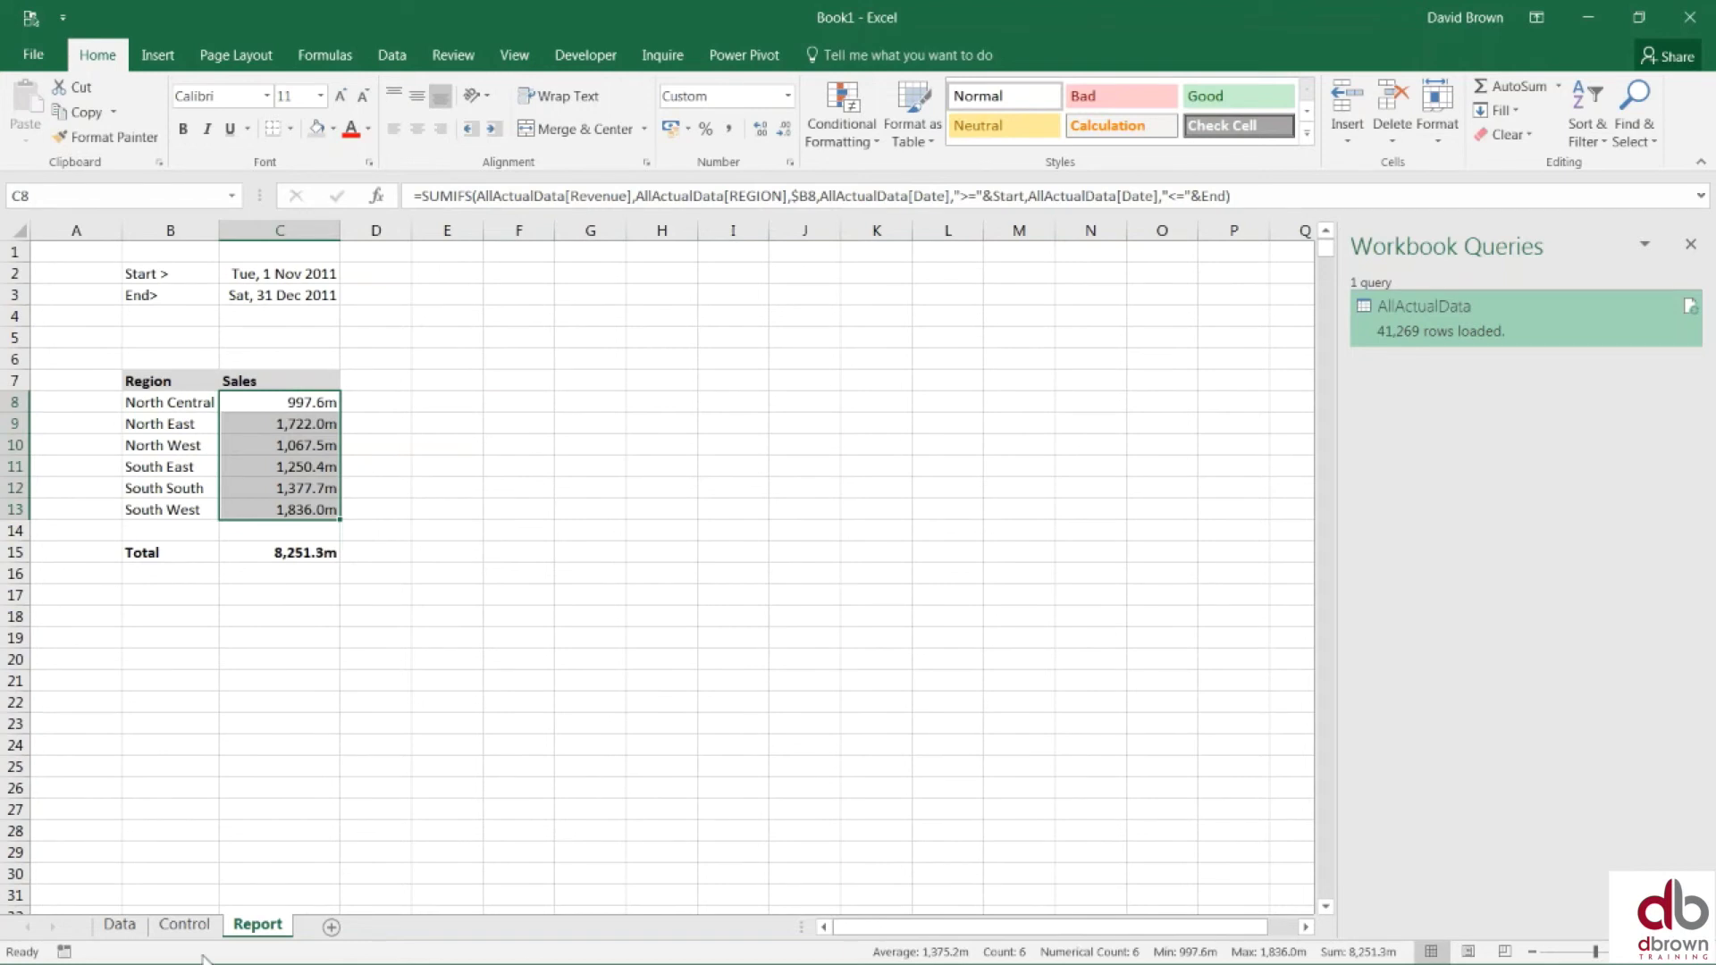